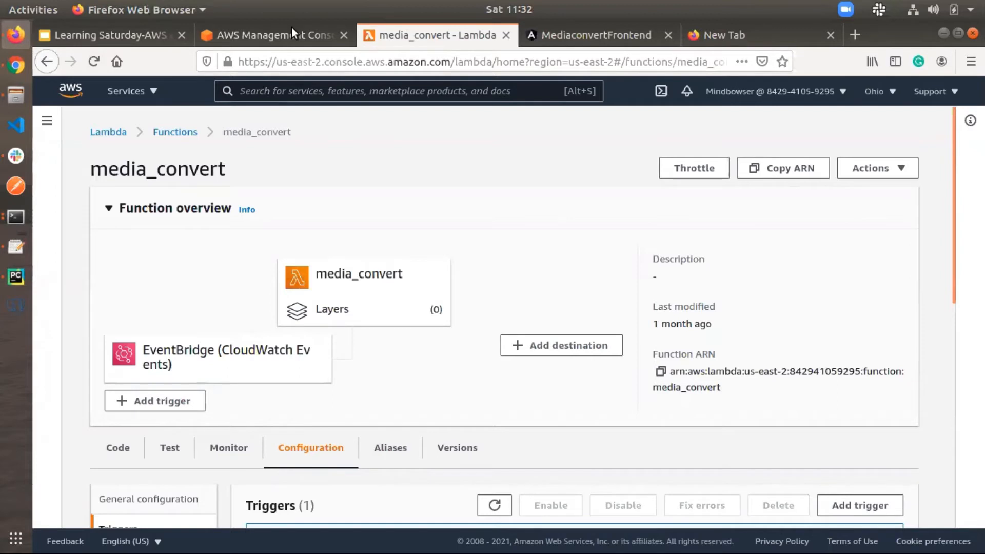
# Search the AWS Management Console for mediaconvert and open the MediaConvert service
pyautogui.click(277, 36)
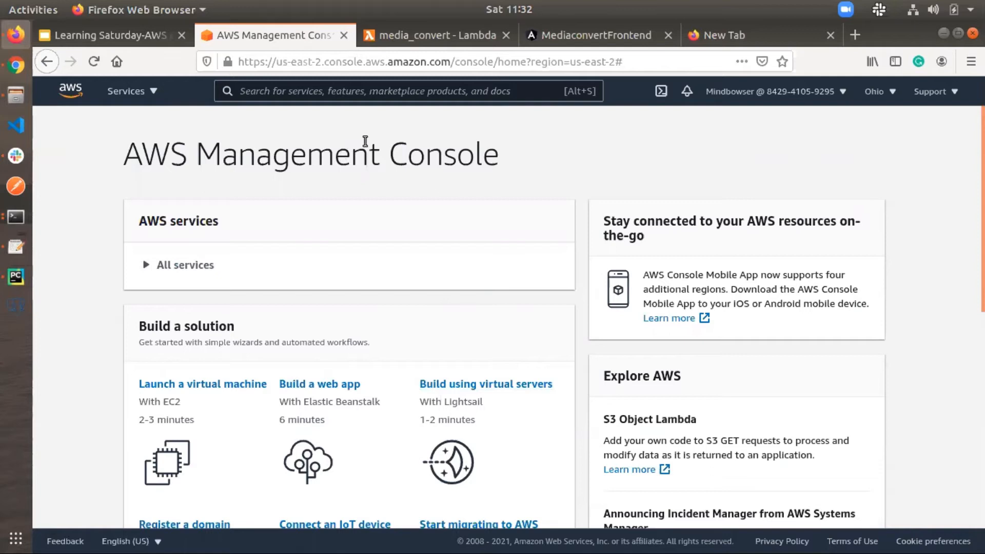
pyautogui.click(351, 88)
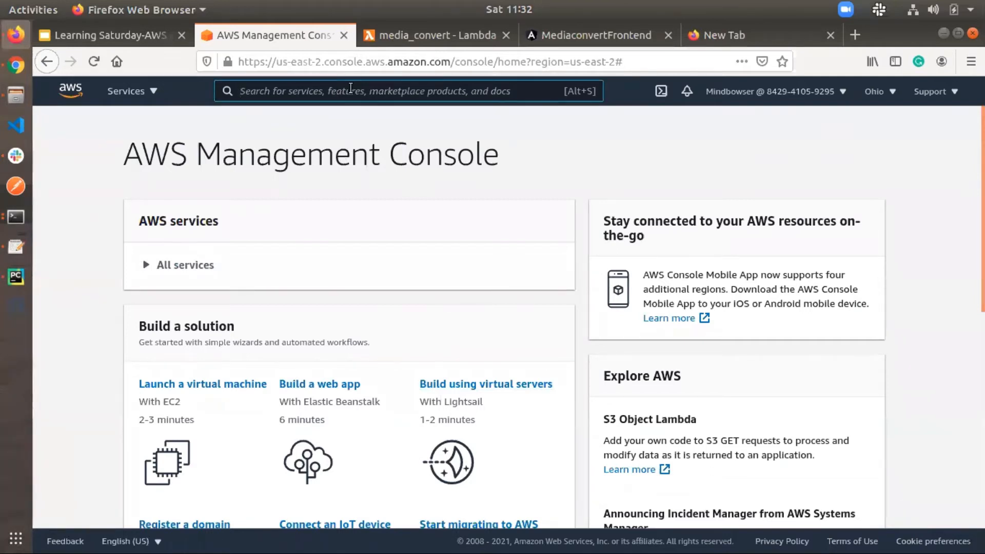
pyautogui.write('media')
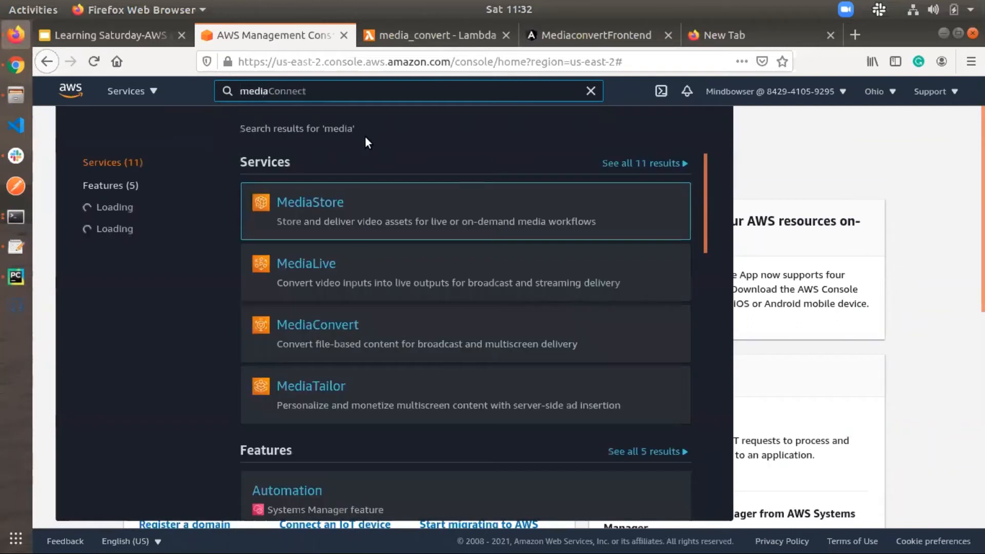
pyautogui.write('con')
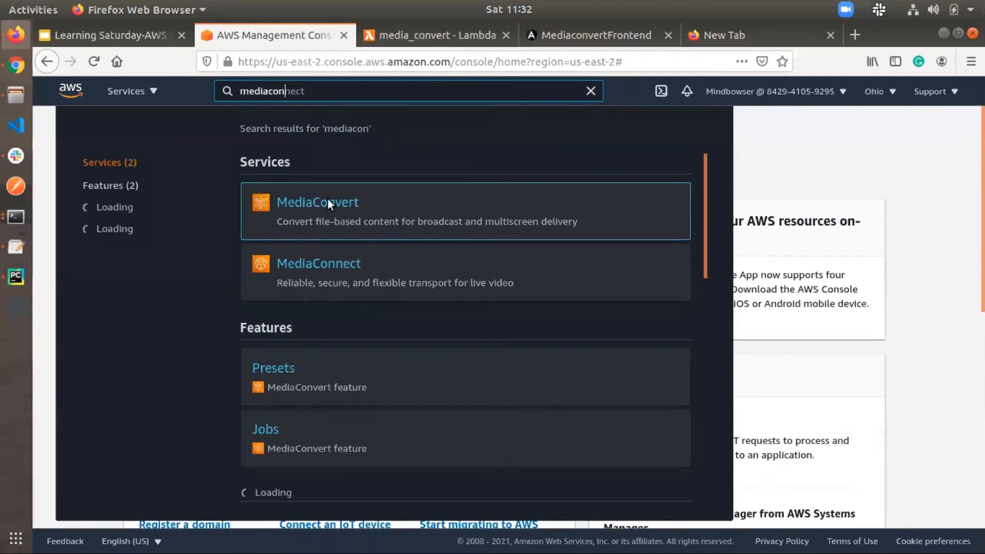
pyautogui.write('vert')
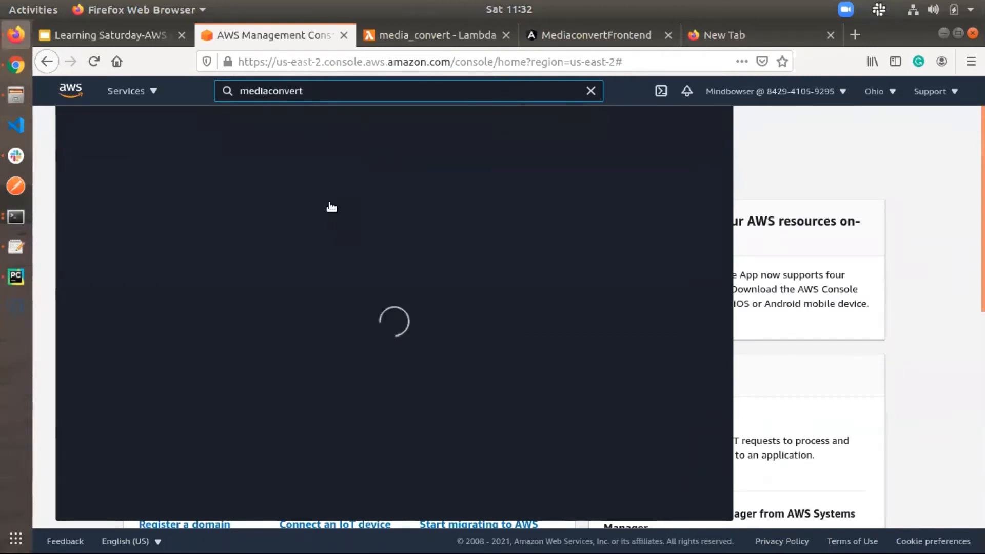
pyautogui.click(331, 205)
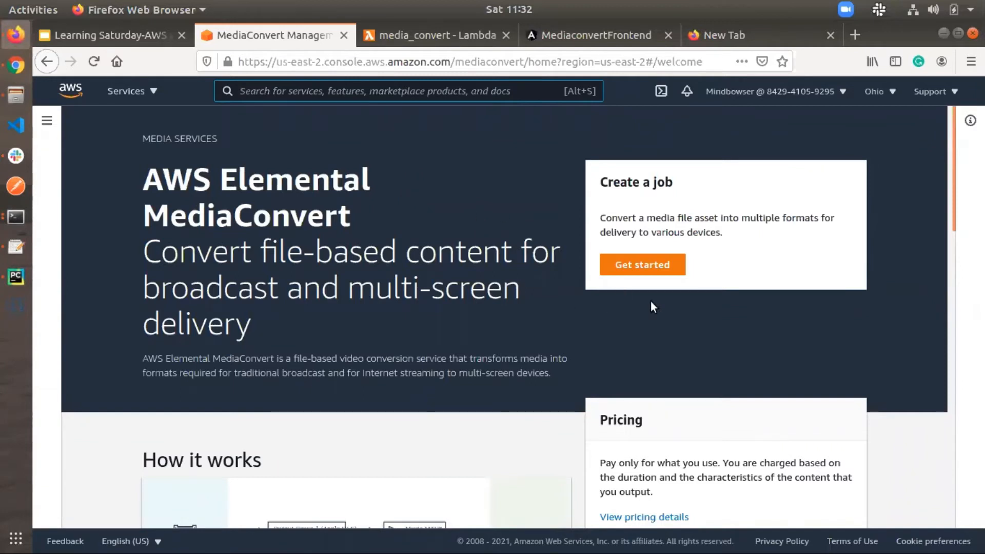
# Open the MediaConvert jobs list and review the previously submitted jobs and their statuses
pyautogui.click(655, 265)
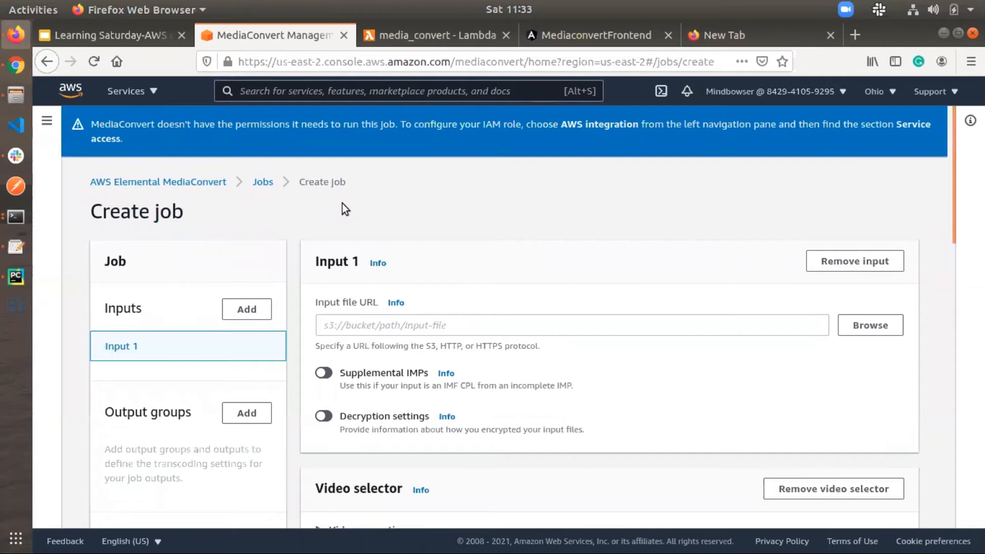
pyautogui.click(264, 181)
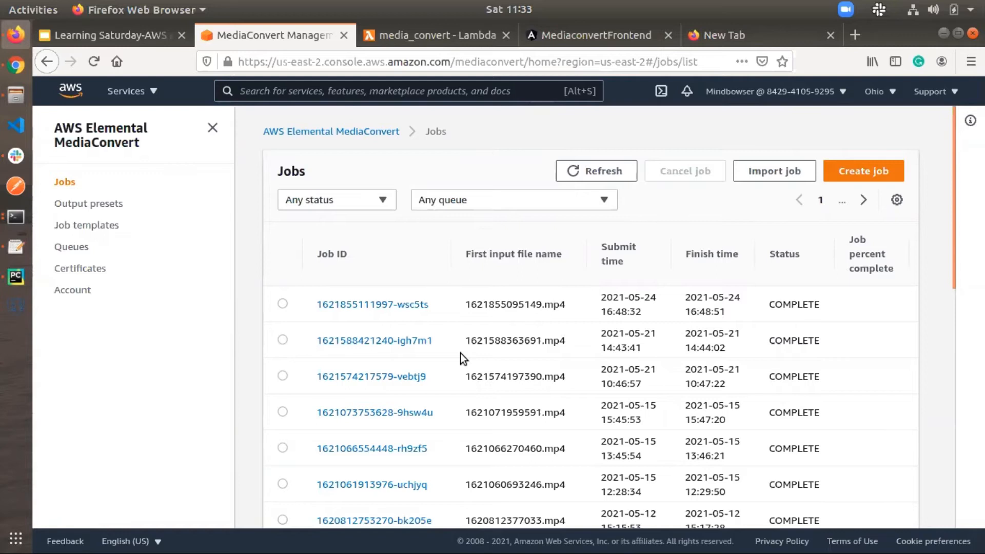
pyautogui.scroll(-3, 459, 377)
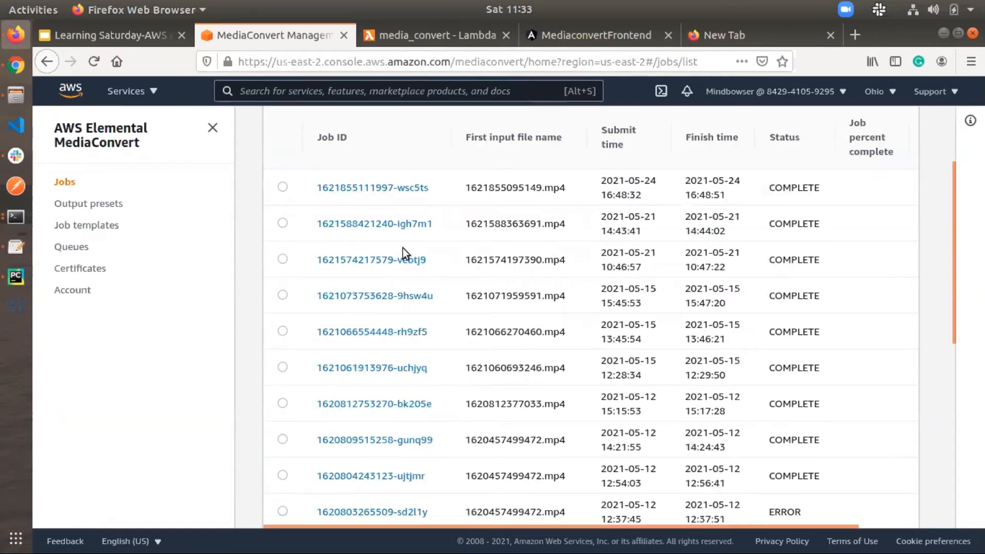
pyautogui.scroll(3, 425, 222)
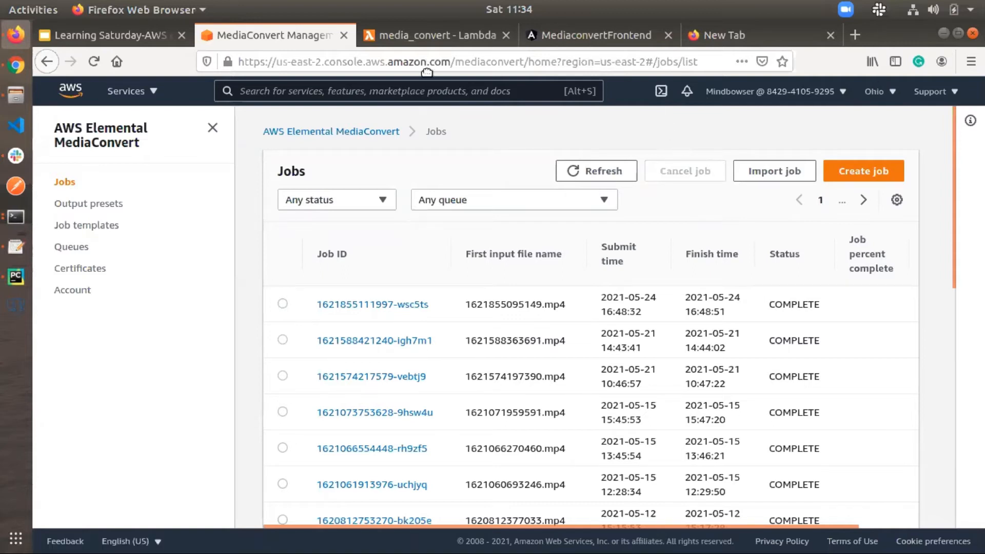
pyautogui.click(956, 32)
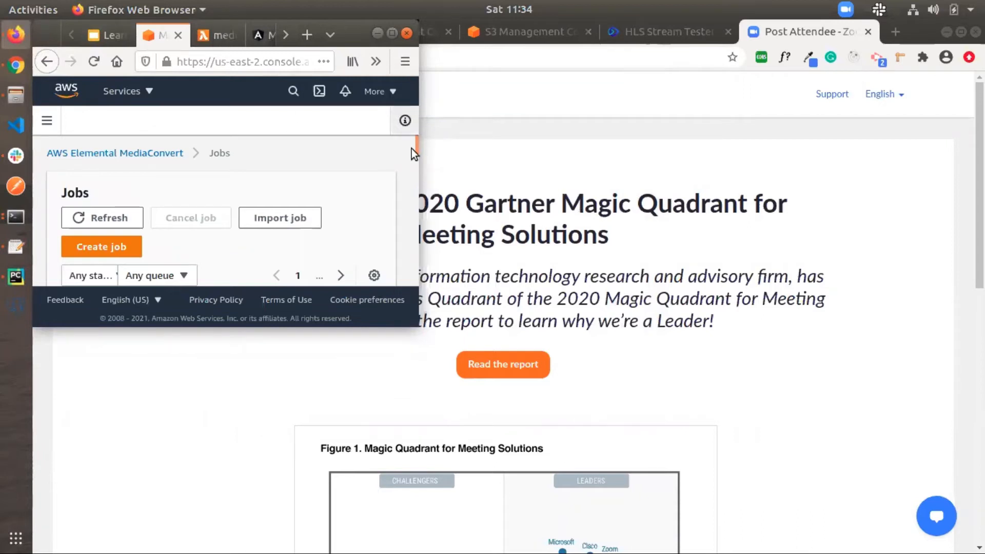
pyautogui.moveTo(697, 164); pyautogui.dragTo(731, 169)
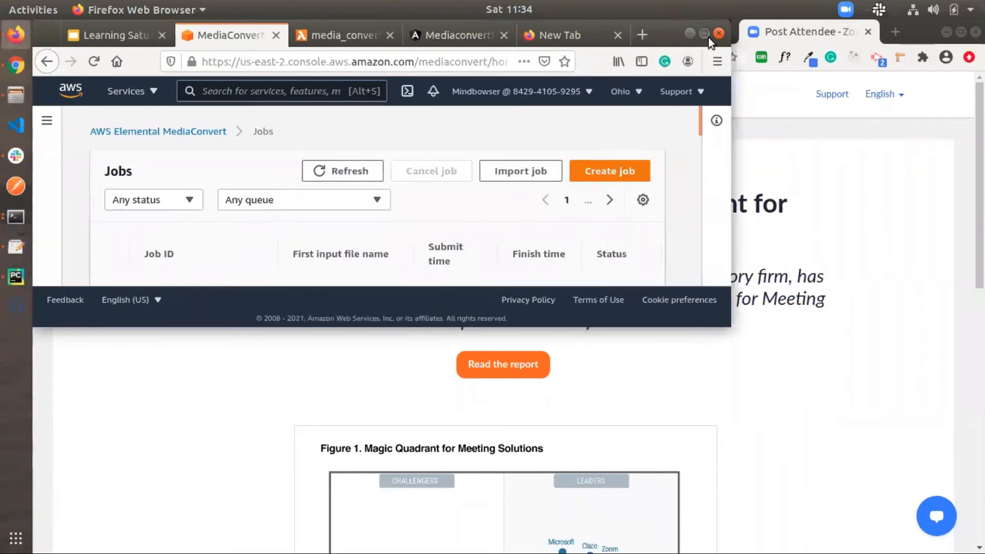
pyautogui.click(707, 35)
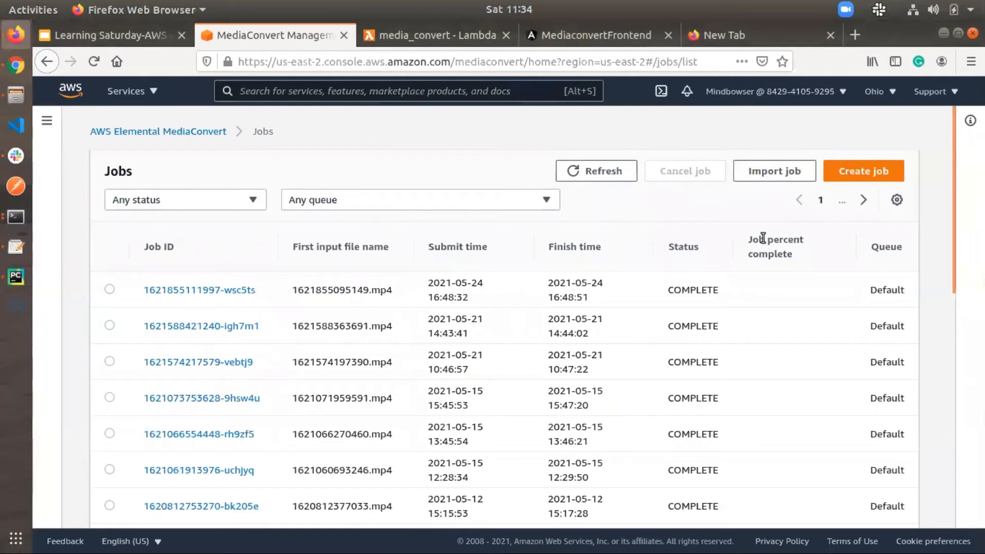
# Start creating a MediaConvert job and examine the Input 1 settings, including the video, audio and captions selectors
pyautogui.click(843, 171)
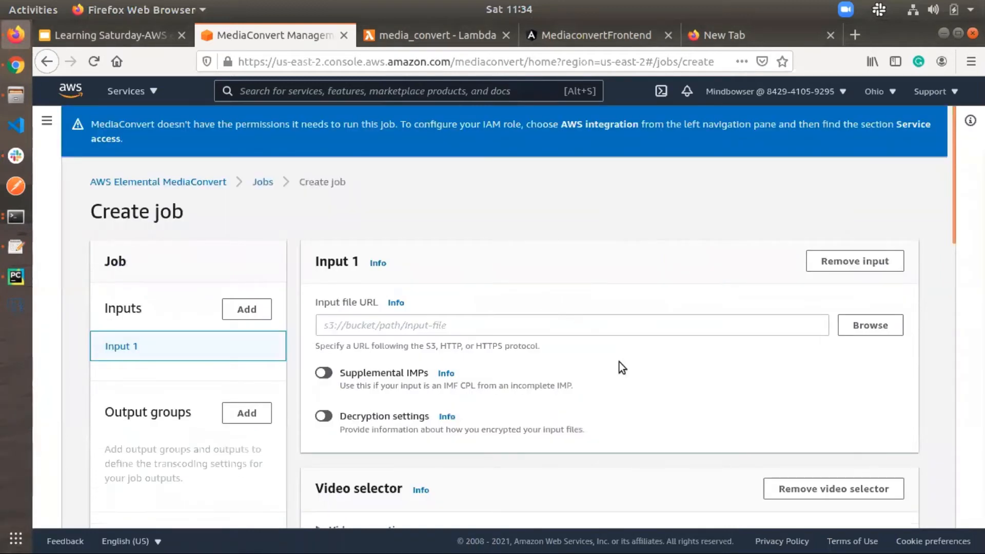
pyautogui.scroll(-2, 619, 362)
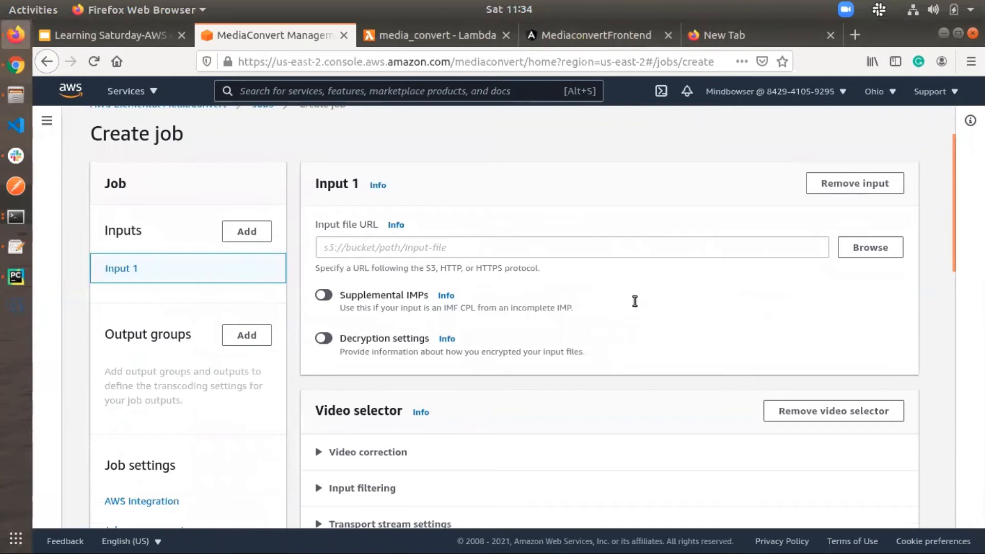
pyautogui.scroll(-5, 642, 313)
pyautogui.scroll(-10, 642, 310)
pyautogui.scroll(4, 642, 310)
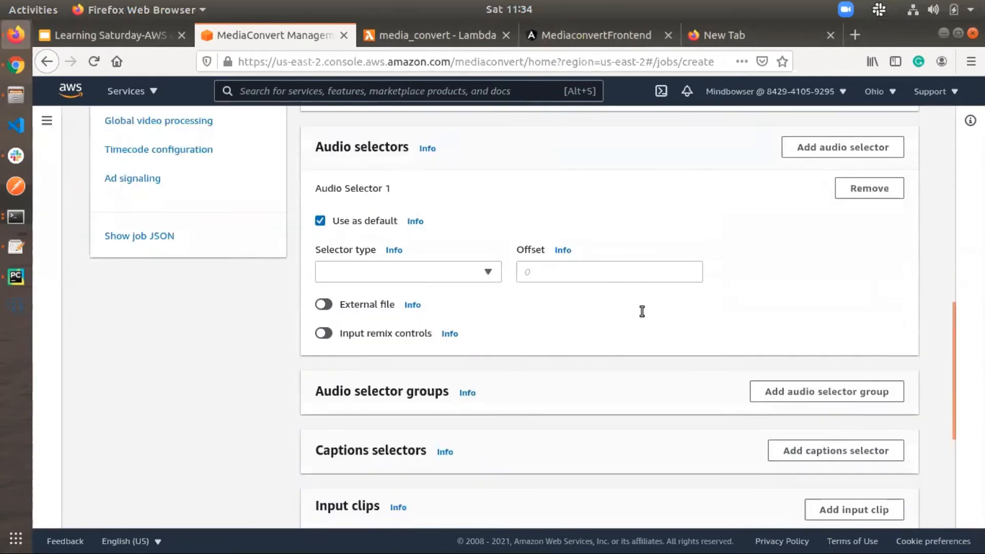
pyautogui.scroll(15, 642, 311)
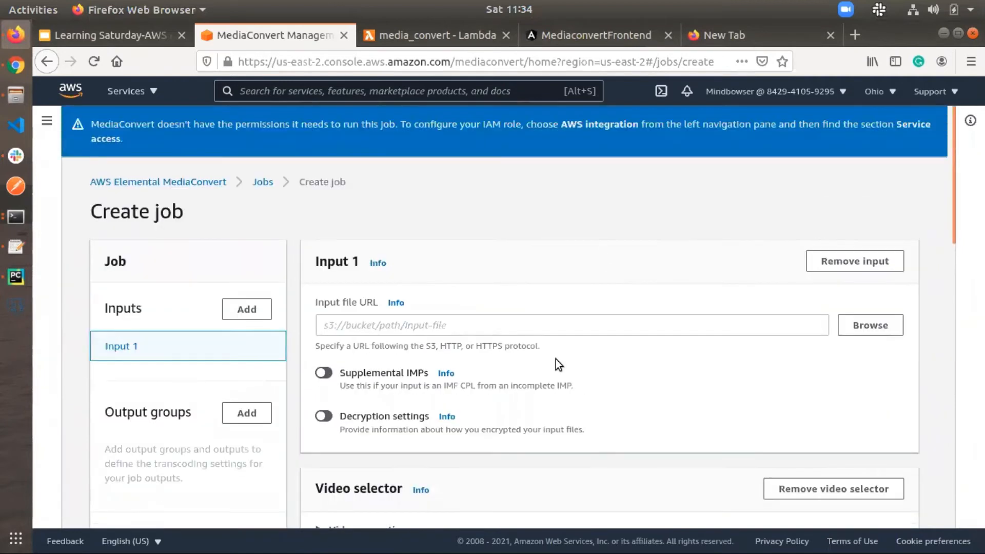
pyautogui.scroll(-3, 645, 377)
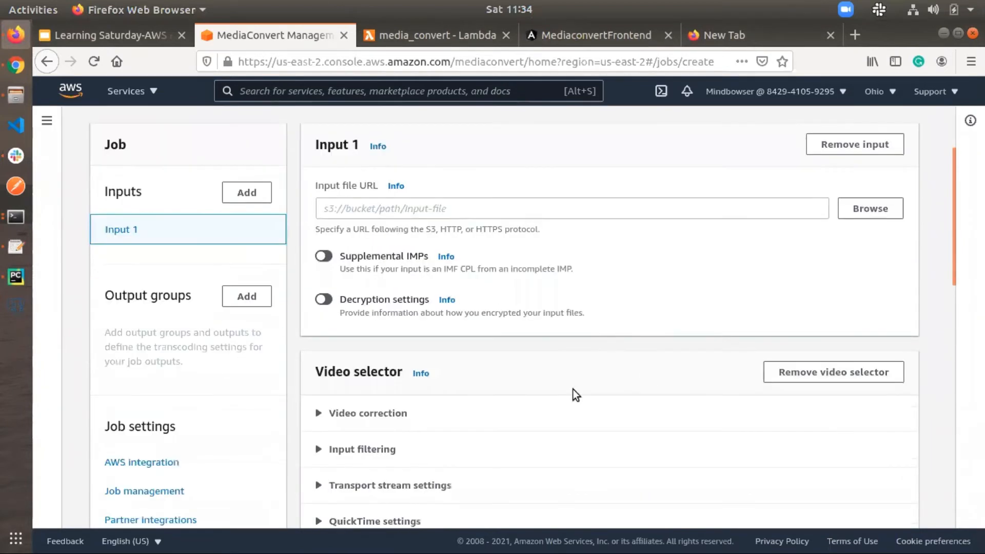
pyautogui.scroll(3, 573, 389)
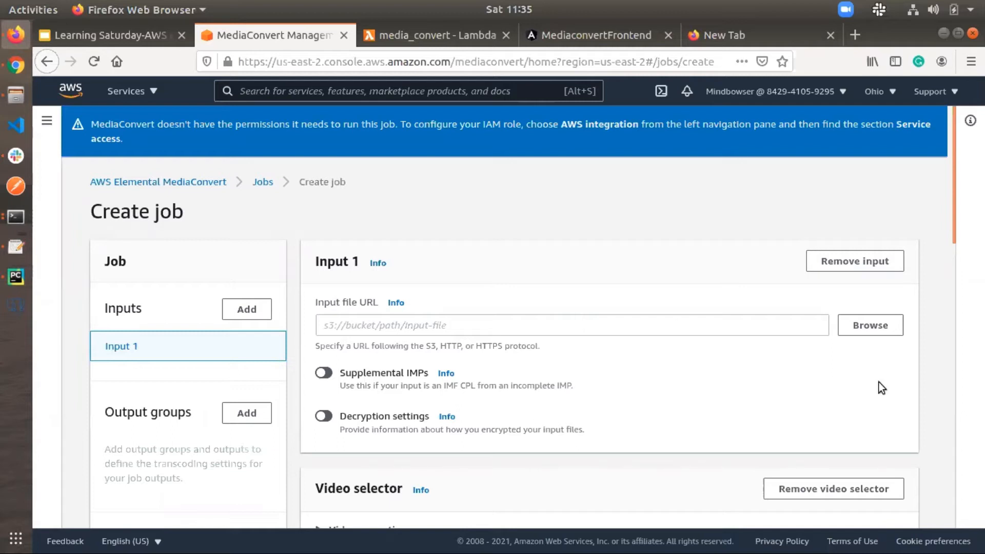
# Try to choose mediaconvert-s3-bucket as the location of the Input 1 file, abandoning the job and its page
pyautogui.click(537, 327)
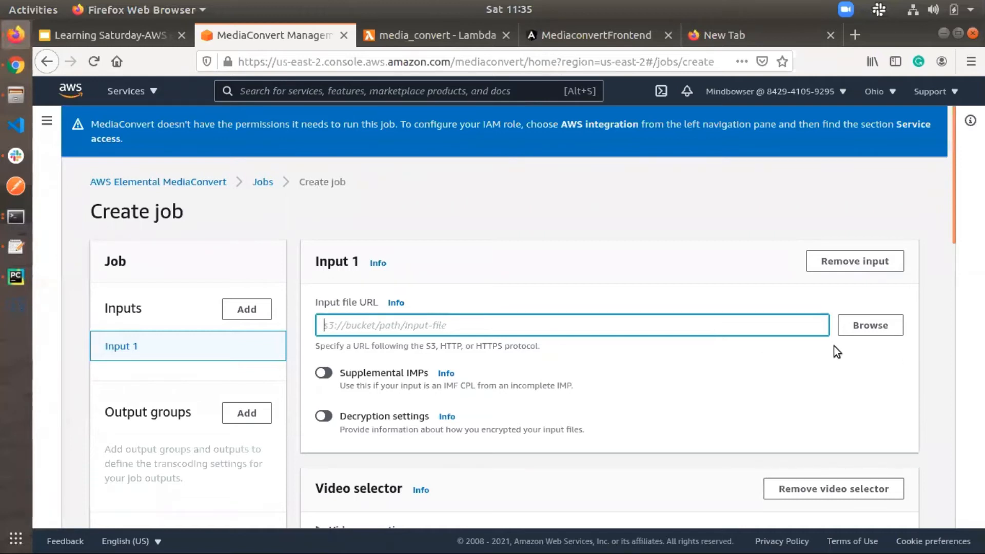
pyautogui.click(881, 331)
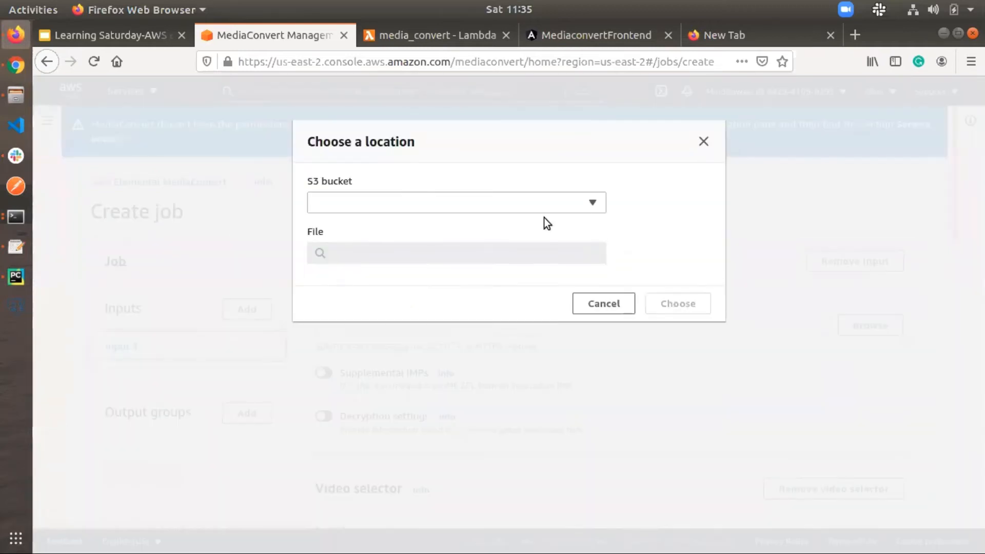
pyautogui.click(578, 200)
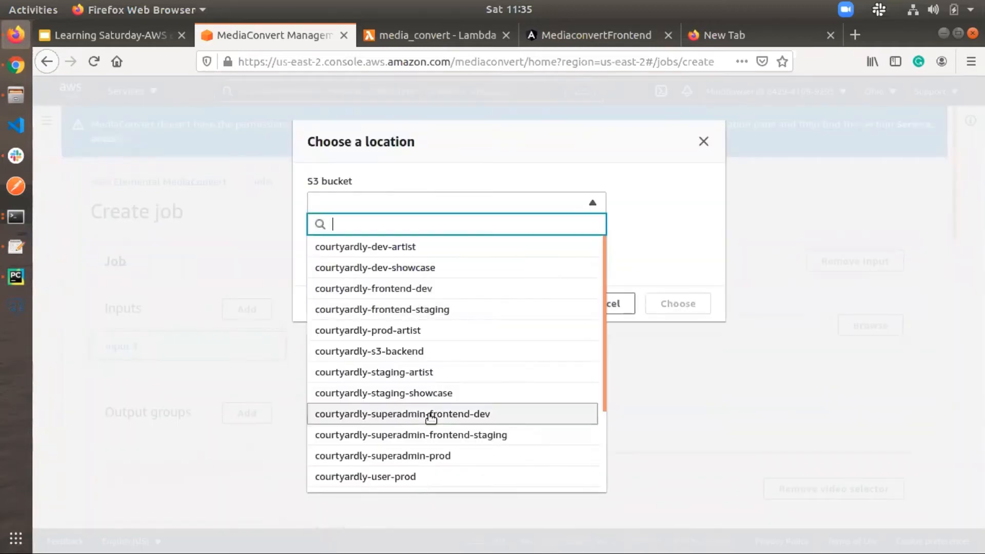
pyautogui.scroll(-3, 431, 413)
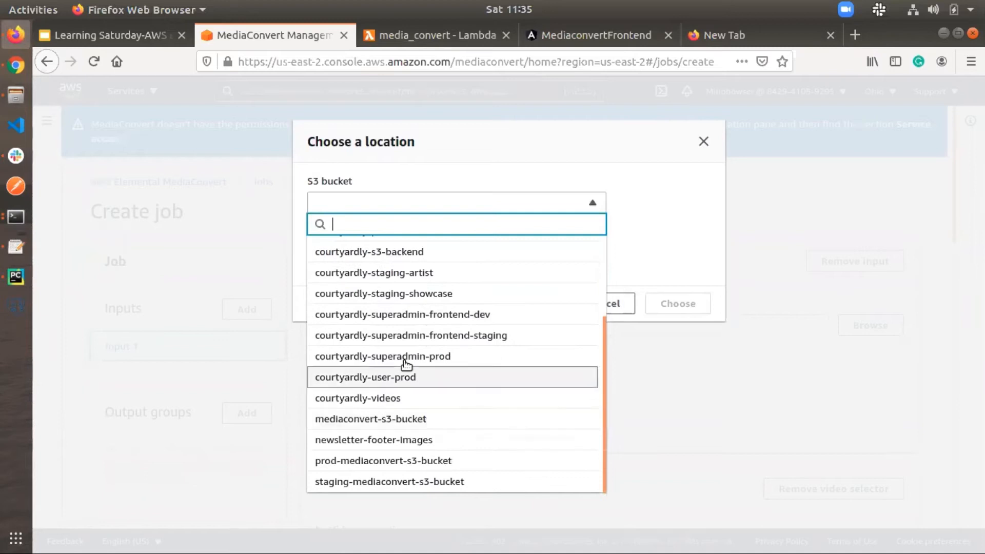
pyautogui.click(404, 420)
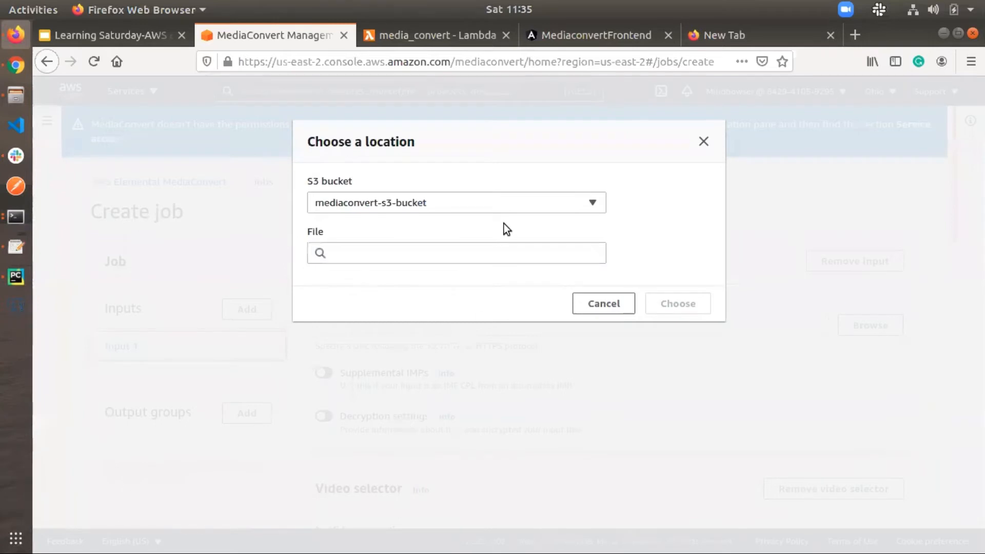
pyautogui.click(467, 205)
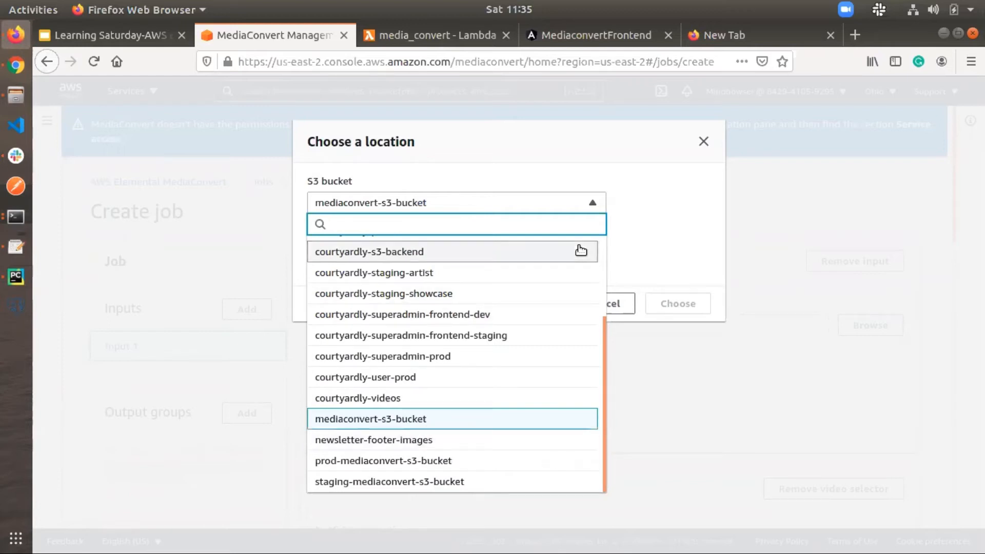
pyautogui.click(638, 203)
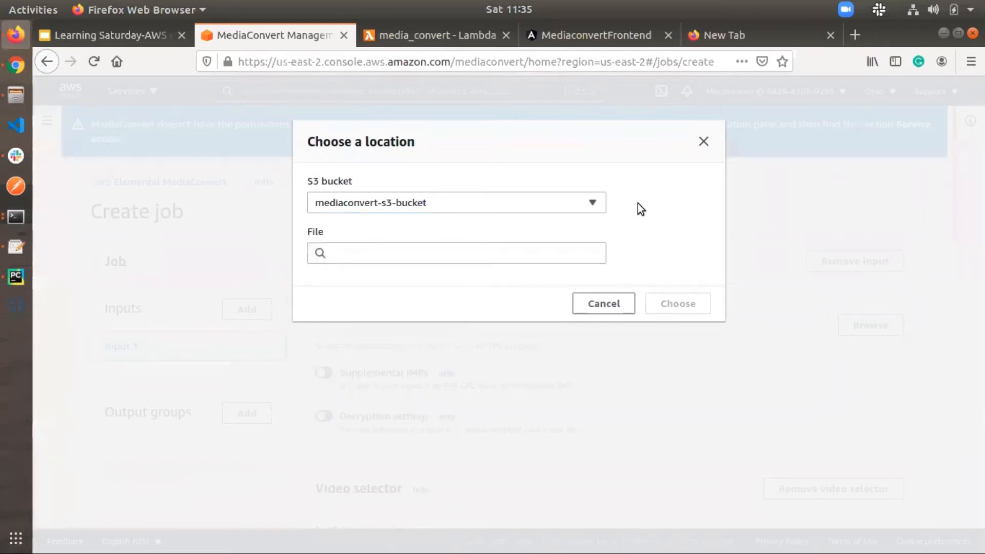
pyautogui.click(704, 141)
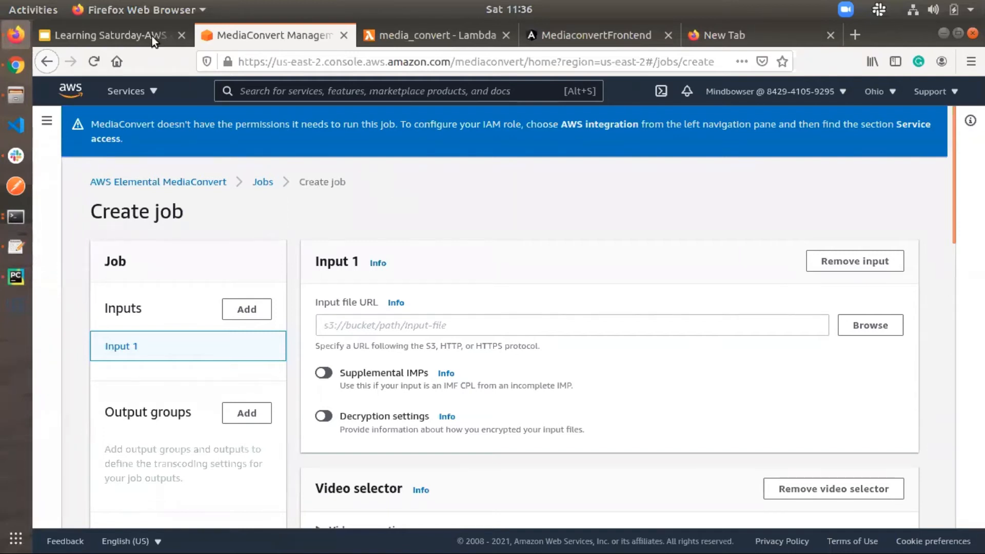
pyautogui.click(342, 35)
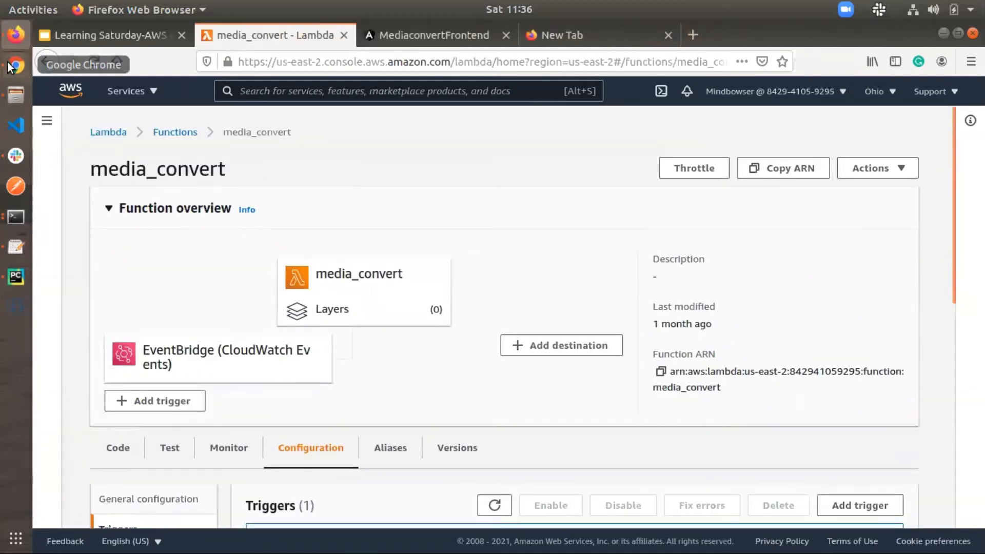
# Switch to Google Chrome, search its AWS Management Console for media and open the MediaConvert service
pyautogui.click(8, 65)
pyautogui.click(258, 35)
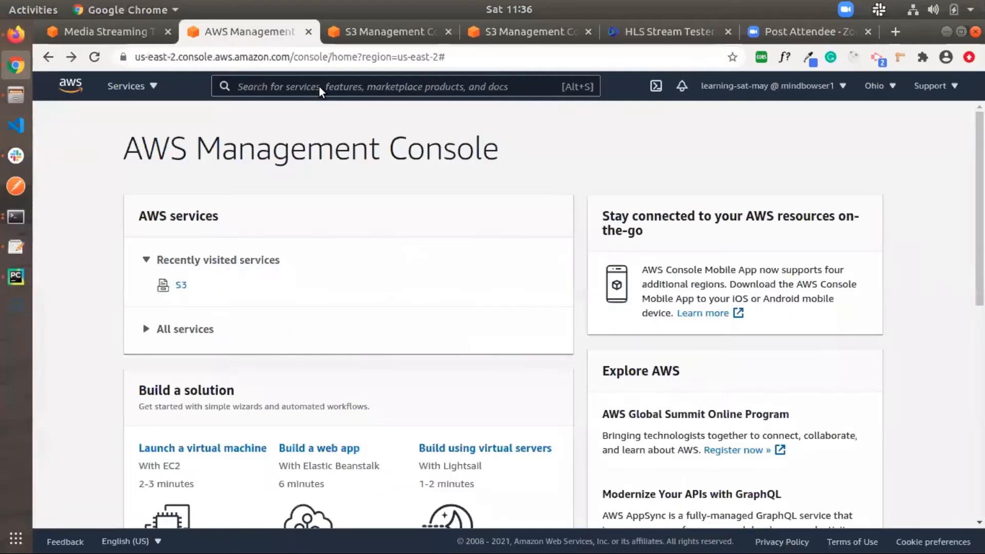
pyautogui.click(354, 84)
pyautogui.write('me')
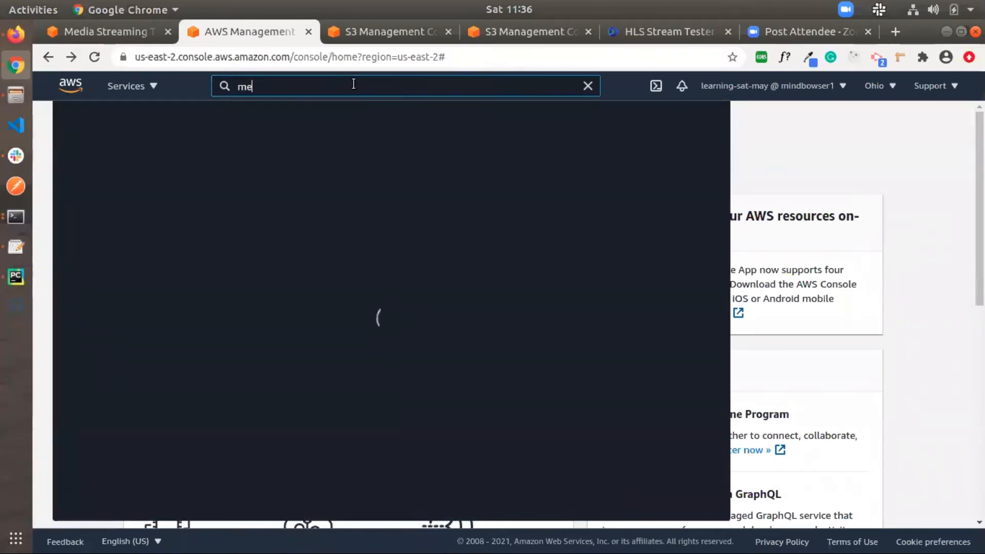
pyautogui.write('dia')
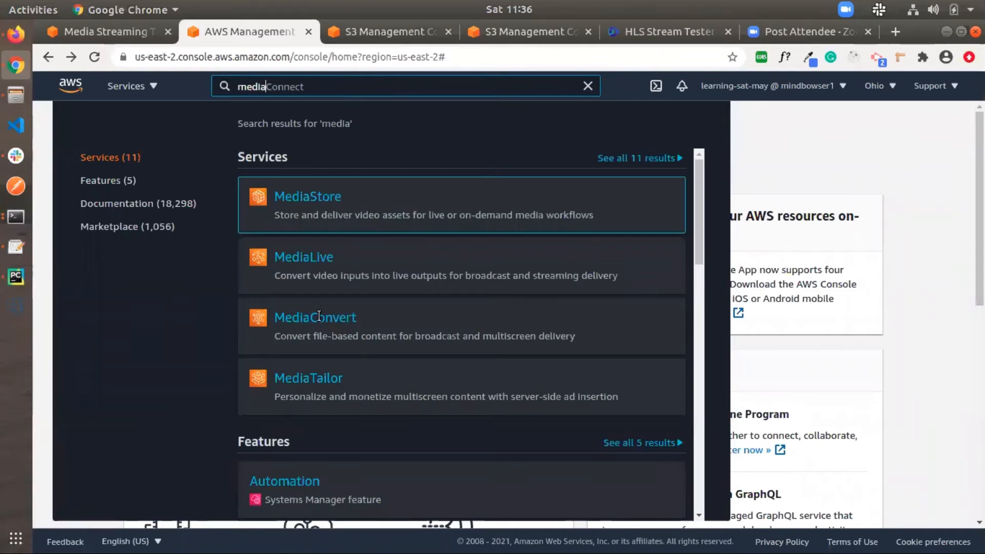
pyautogui.moveTo(314, 319)
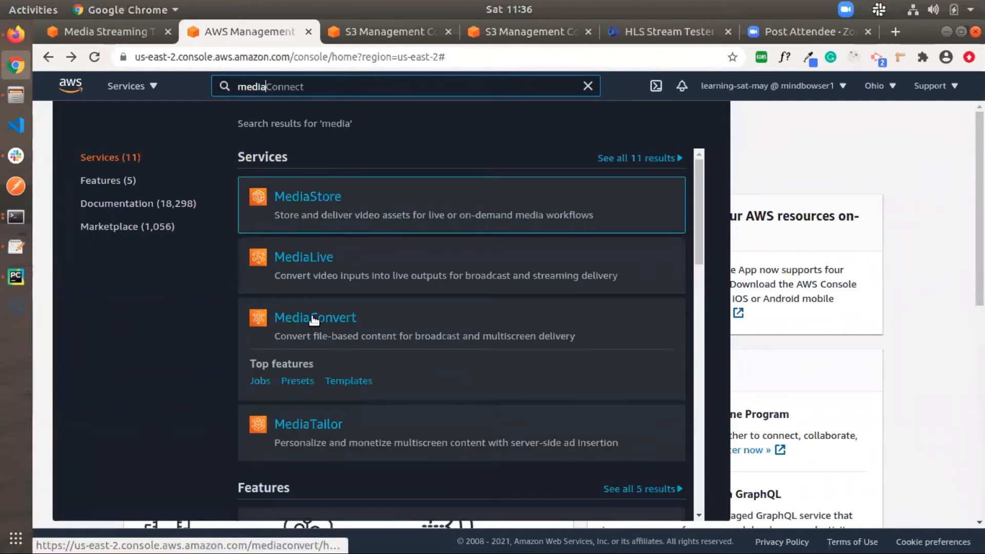
pyautogui.click(314, 319)
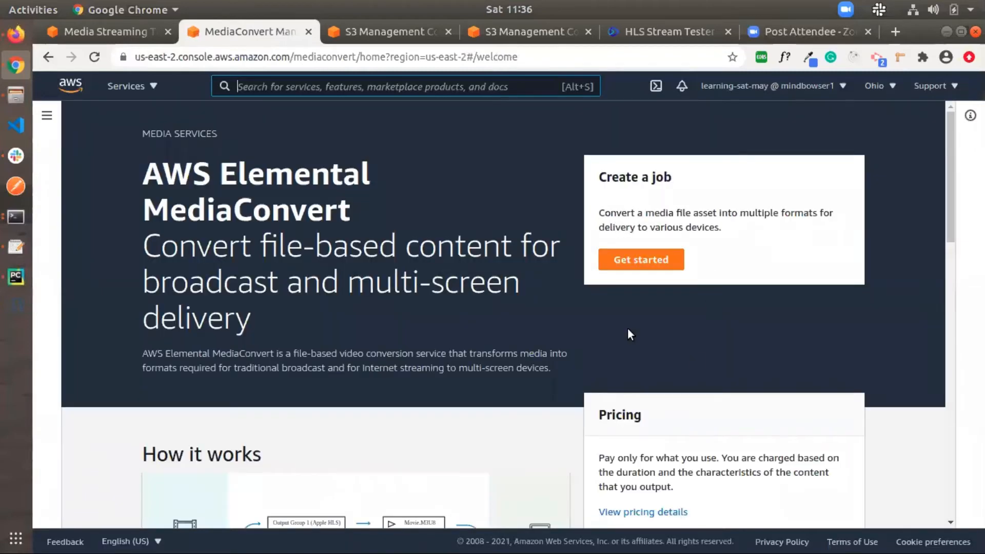
# Start a new job and set its Input 1 file to input_folder/1622224954477.mp4 from the S3 bucket mediaconvert-new-bucket
pyautogui.click(637, 262)
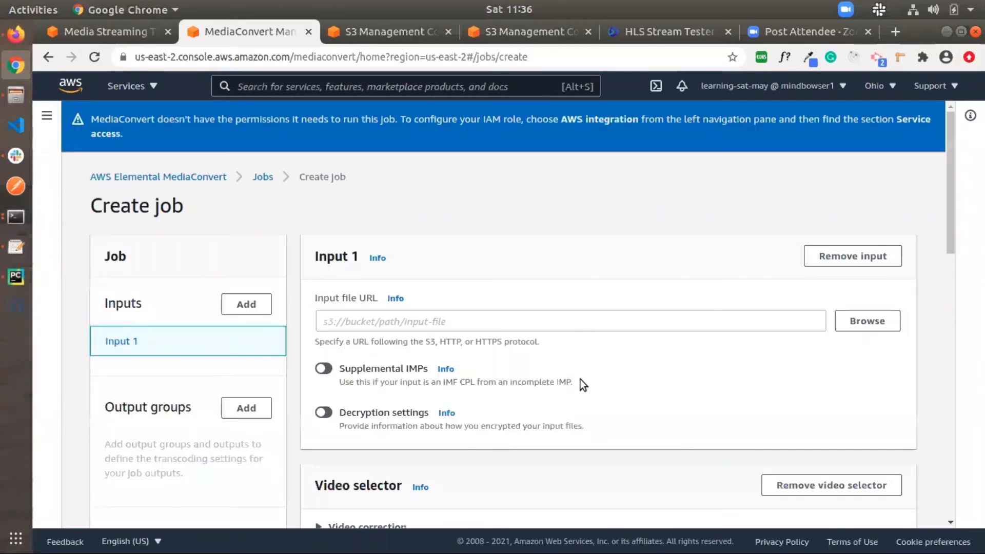
pyautogui.click(876, 326)
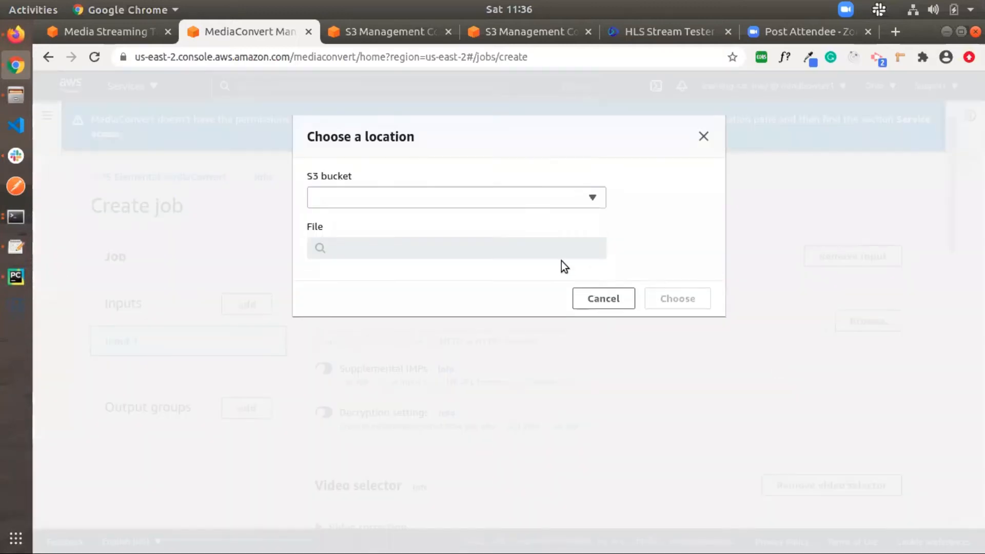
pyautogui.click(538, 199)
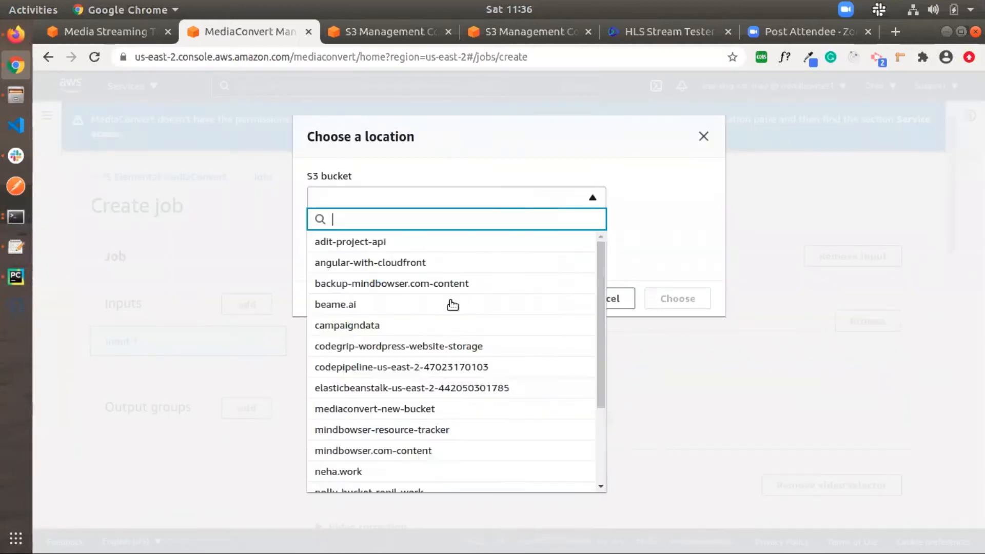
pyautogui.scroll(-2, 404, 434)
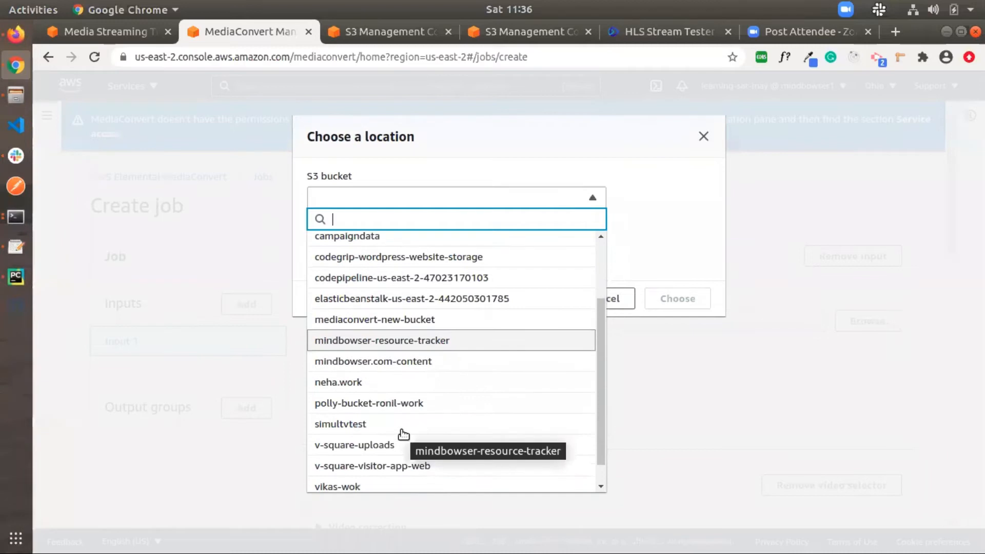
pyautogui.click(379, 327)
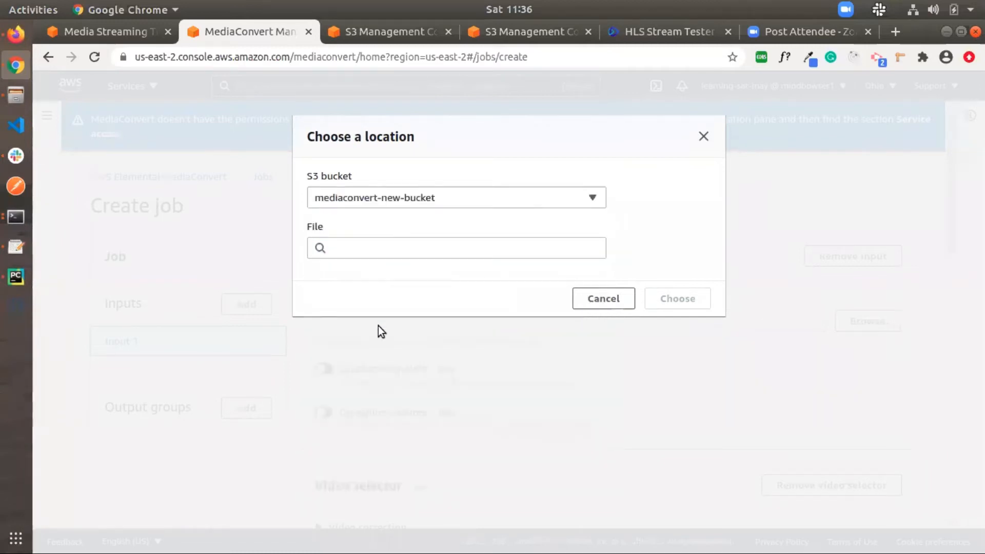
pyautogui.click(473, 246)
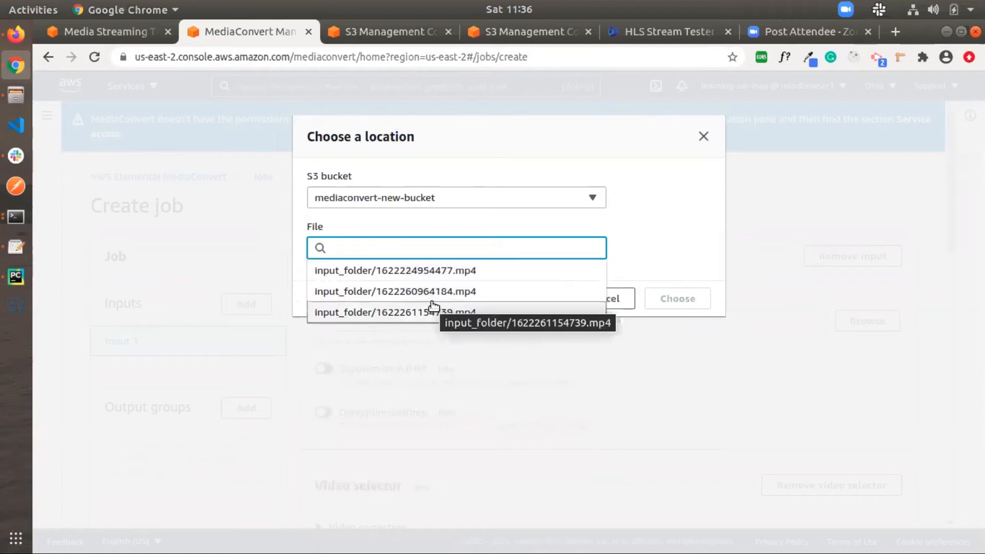
pyautogui.click(439, 268)
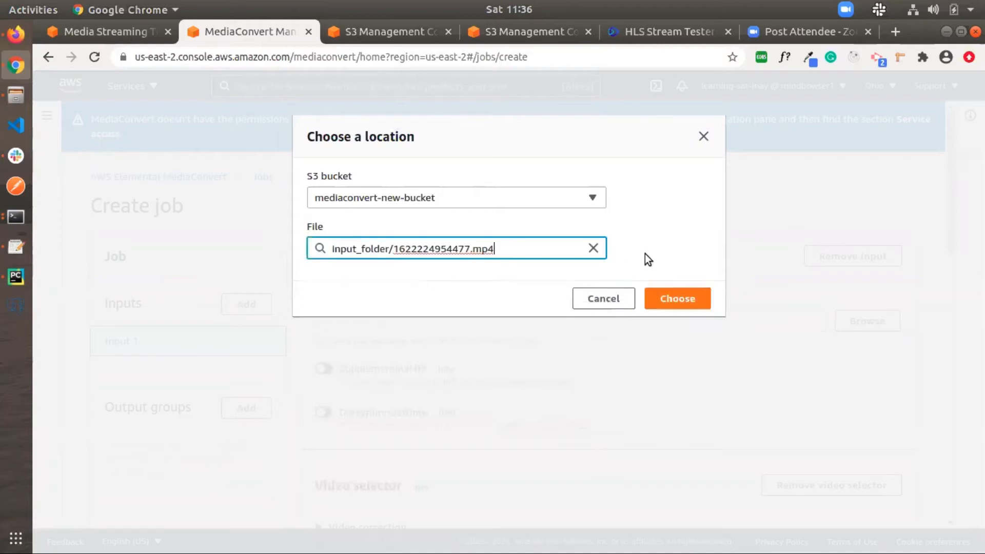
pyautogui.click(686, 293)
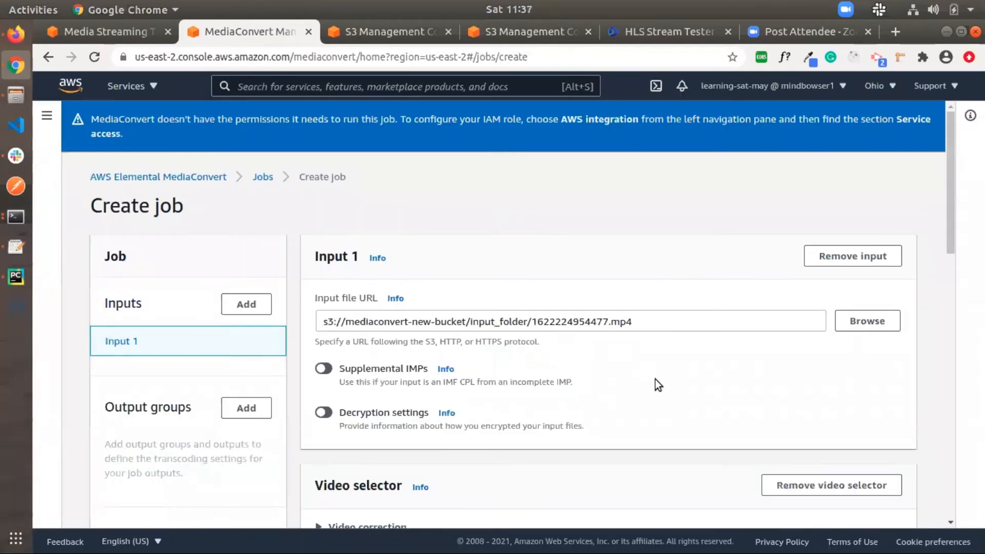
# Examine the Input 1 settings, from the video, audio and captions selectors through input clips, cropping, selection placement and image inserter
pyautogui.scroll(-4, 655, 380)
pyautogui.scroll(1, 583, 344)
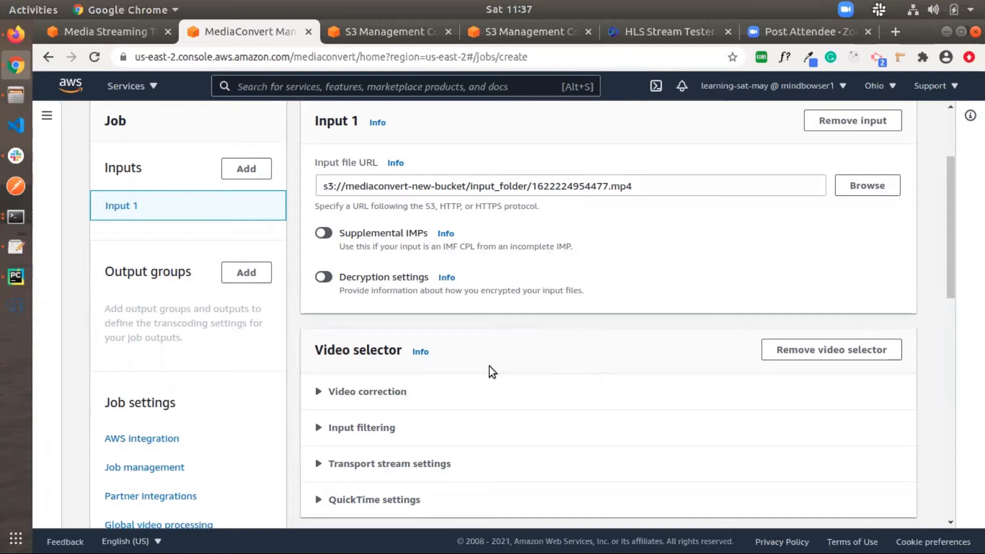
pyautogui.scroll(-3, 489, 366)
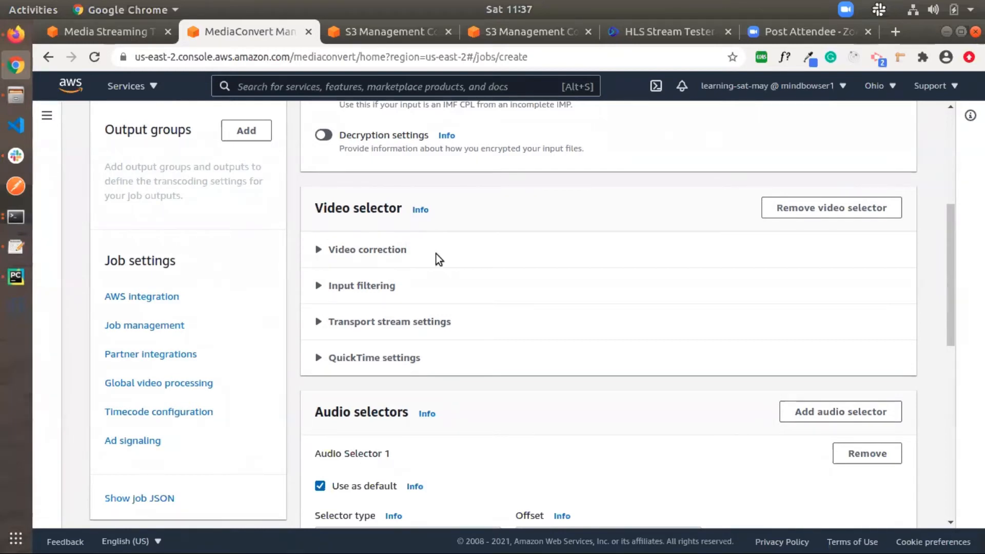
pyautogui.scroll(-4, 485, 418)
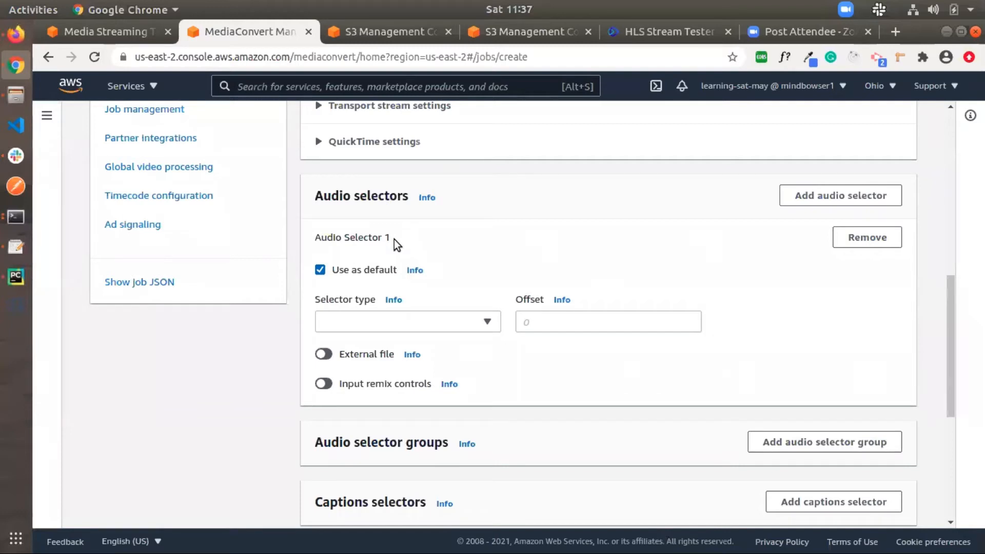
pyautogui.scroll(-3, 574, 370)
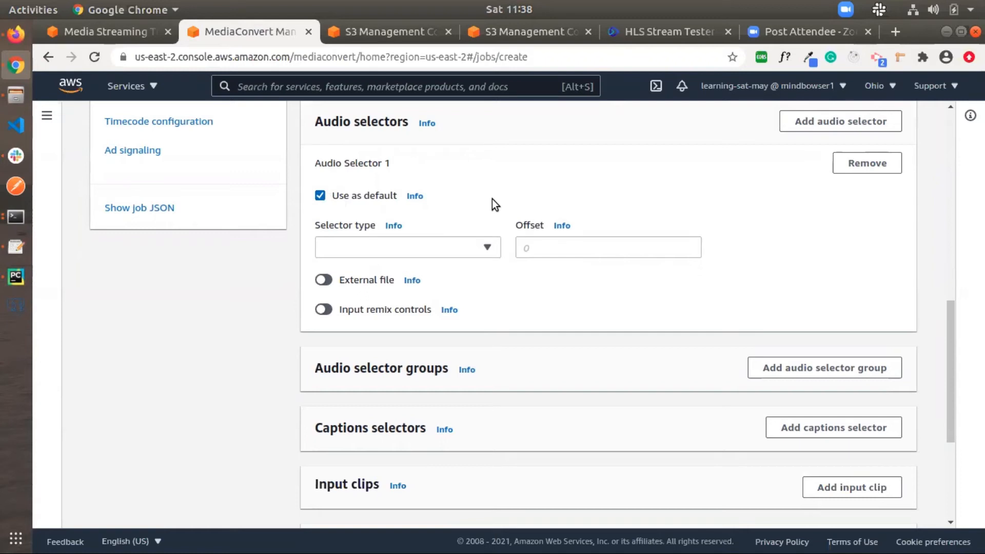
pyautogui.scroll(-2, 540, 309)
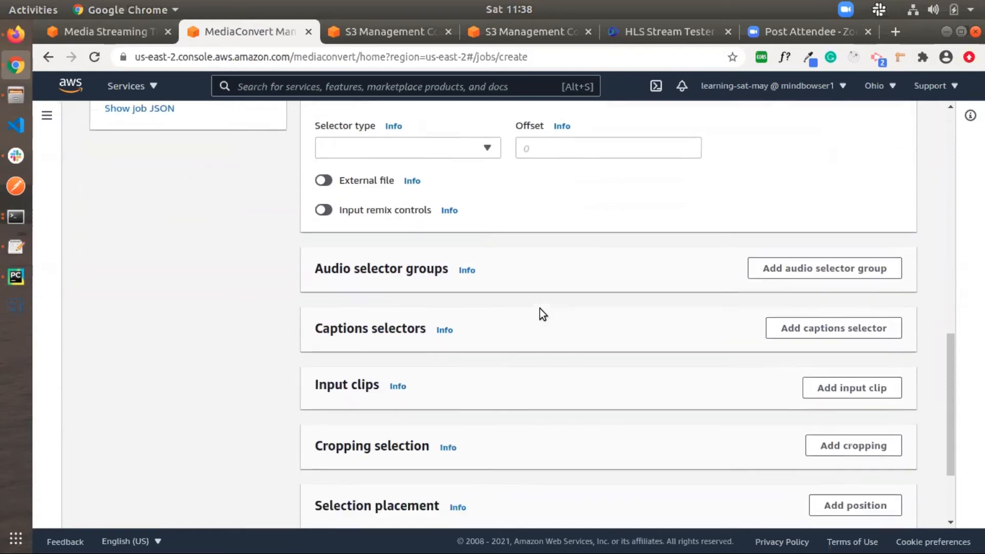
pyautogui.scroll(-1, 534, 254)
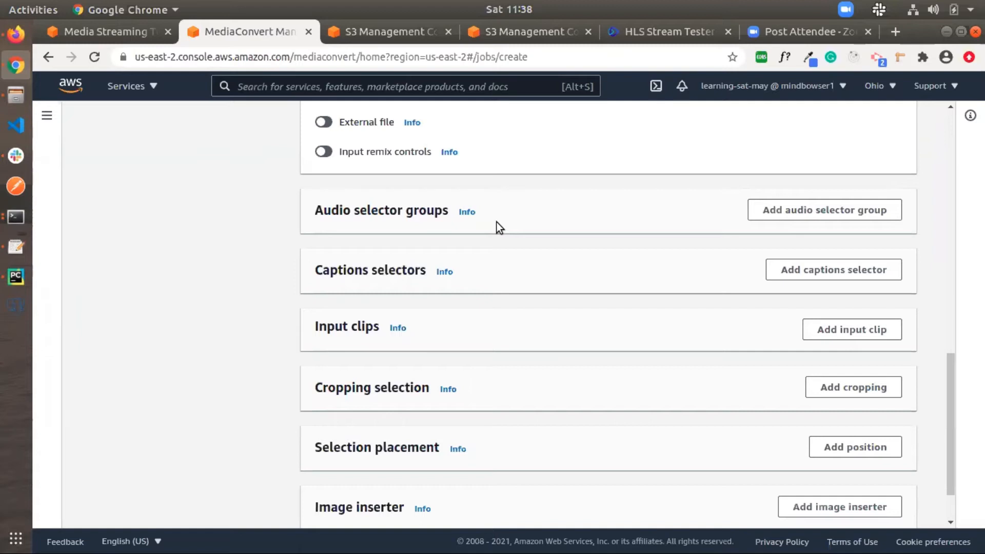
pyautogui.scroll(3, 497, 222)
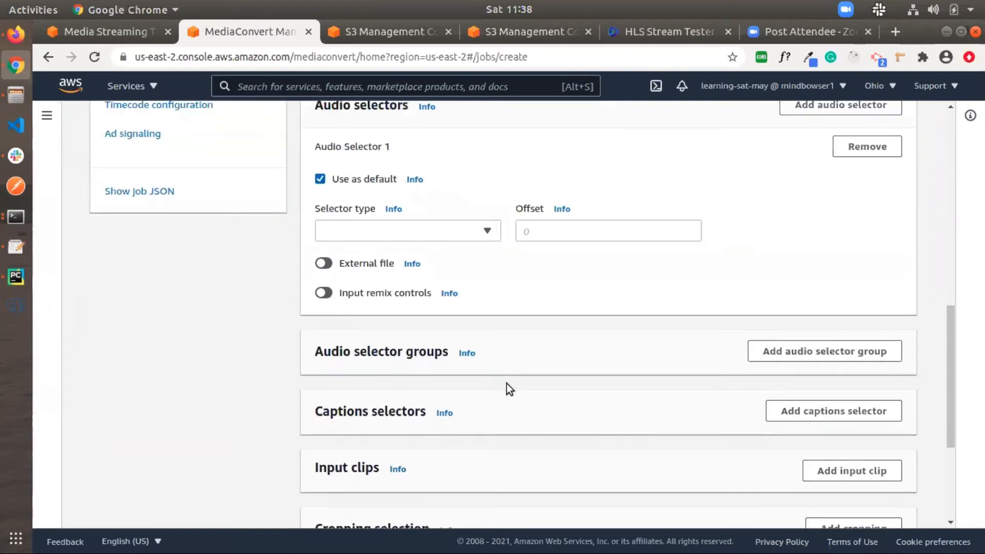
pyautogui.scroll(-2, 475, 322)
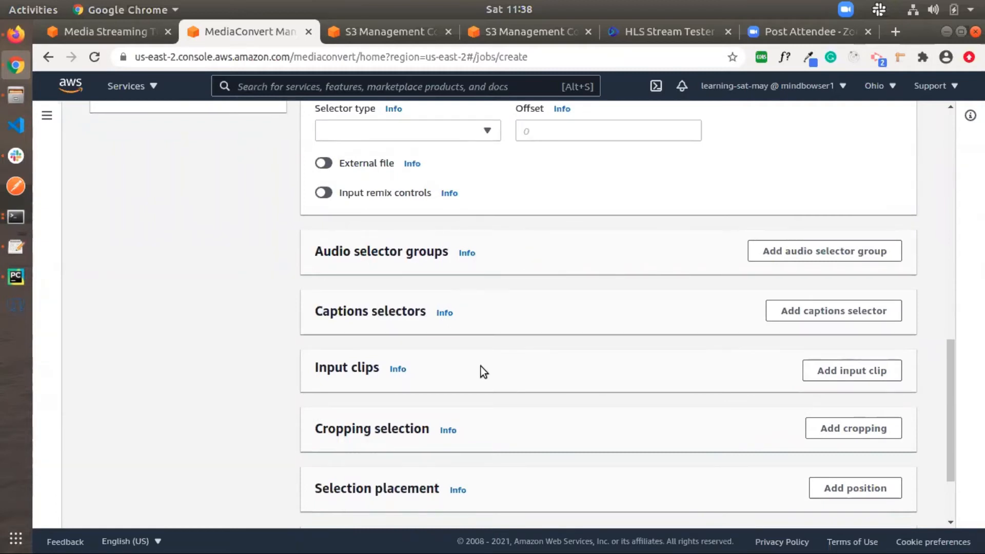
pyautogui.scroll(-1, 481, 367)
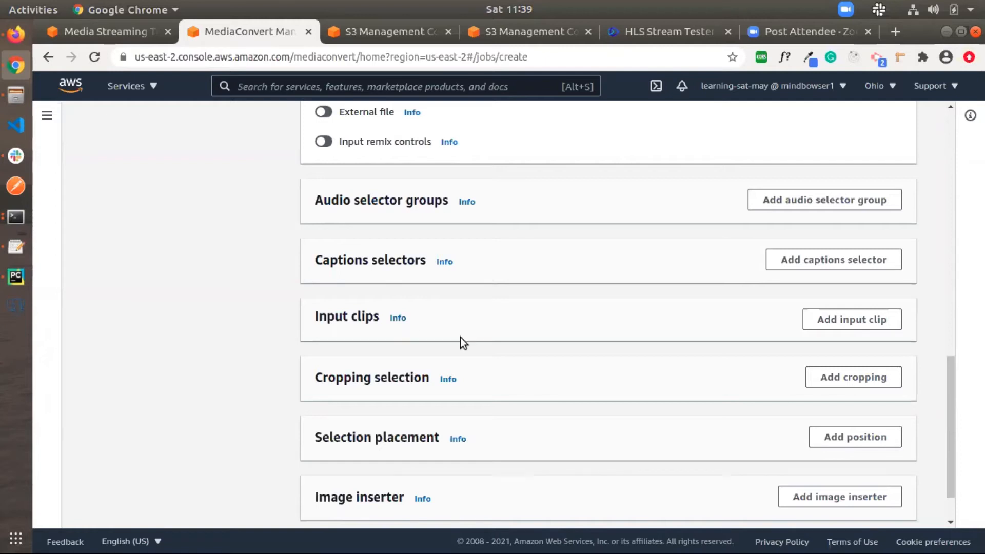
pyautogui.scroll(-2, 459, 337)
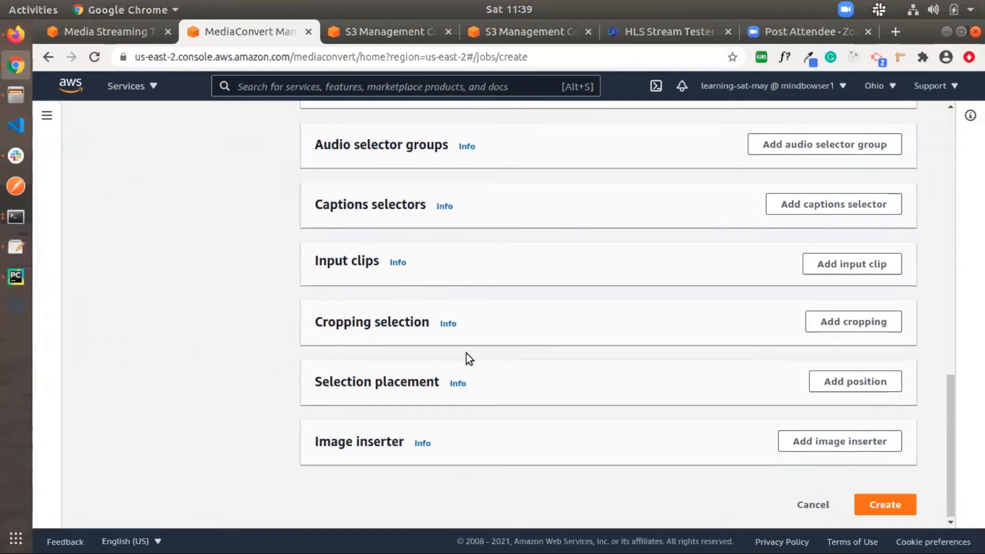
pyautogui.scroll(1, 468, 357)
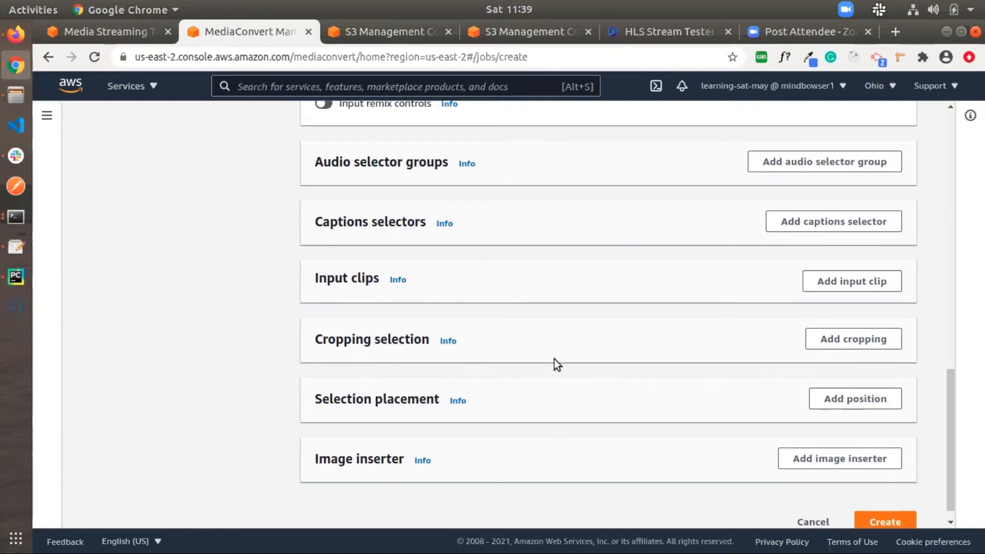
pyautogui.scroll(-1, 554, 358)
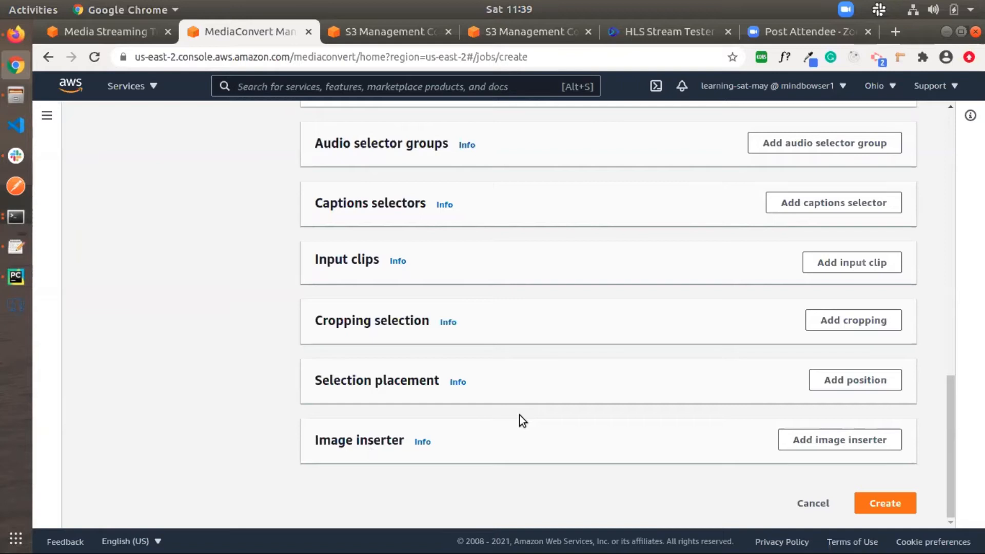
pyautogui.scroll(3, 520, 414)
pyautogui.scroll(-2, 516, 353)
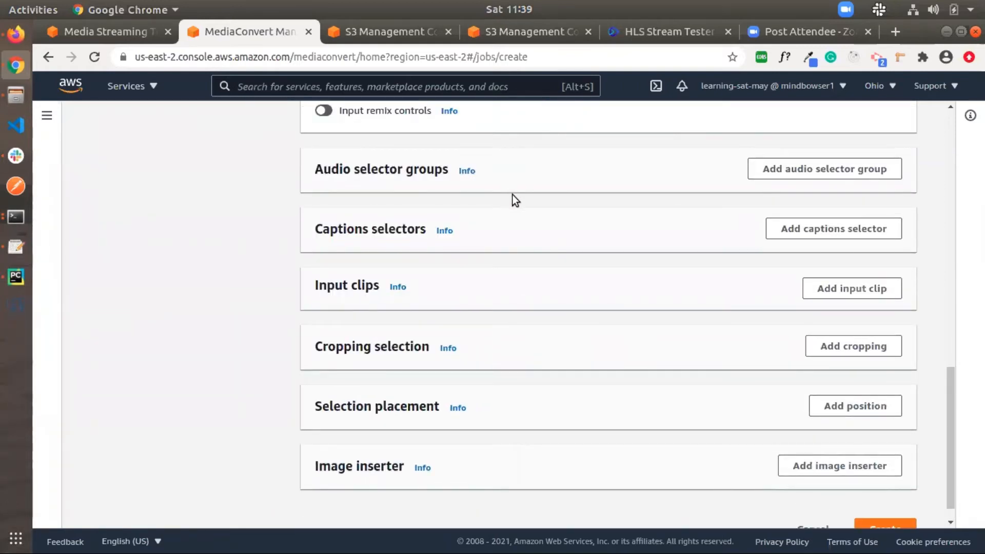
# Add an Apple HLS output group to the job
pyautogui.scroll(8, 513, 196)
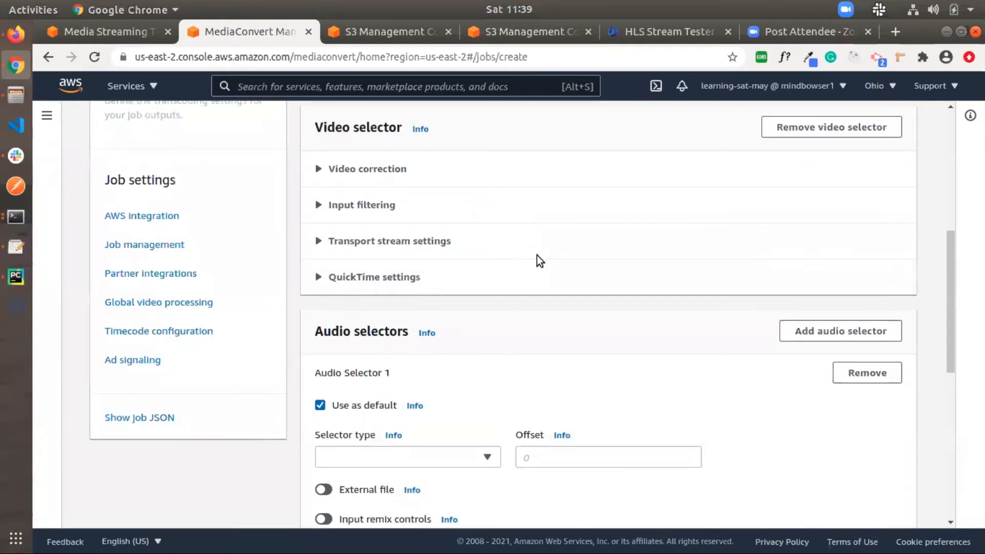
pyautogui.scroll(3, 537, 255)
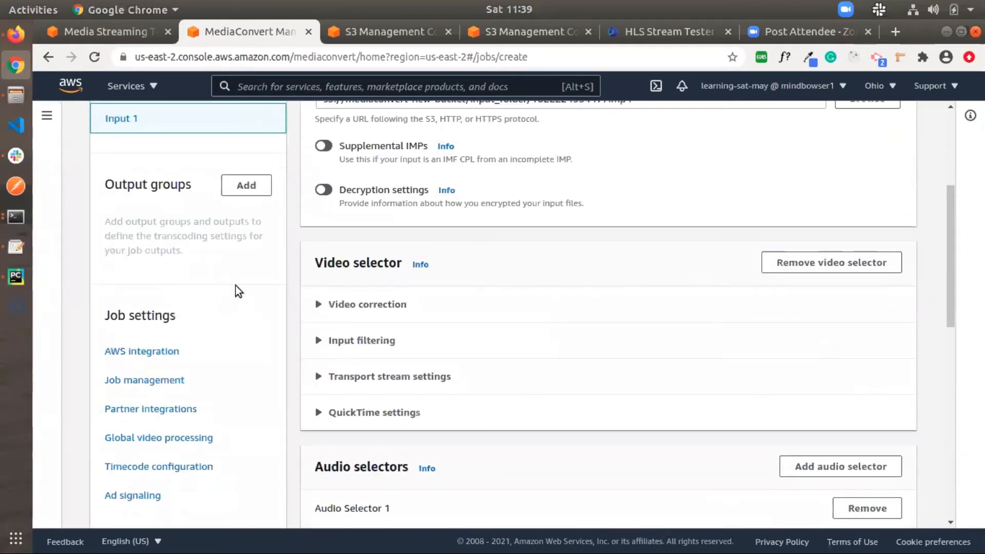
pyautogui.click(239, 184)
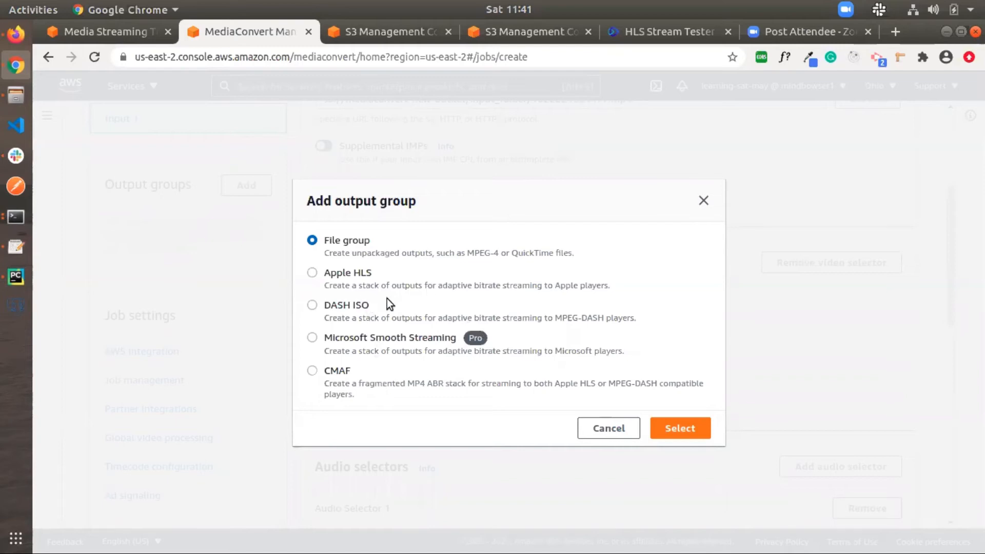
pyautogui.click(312, 272)
pyautogui.click(674, 434)
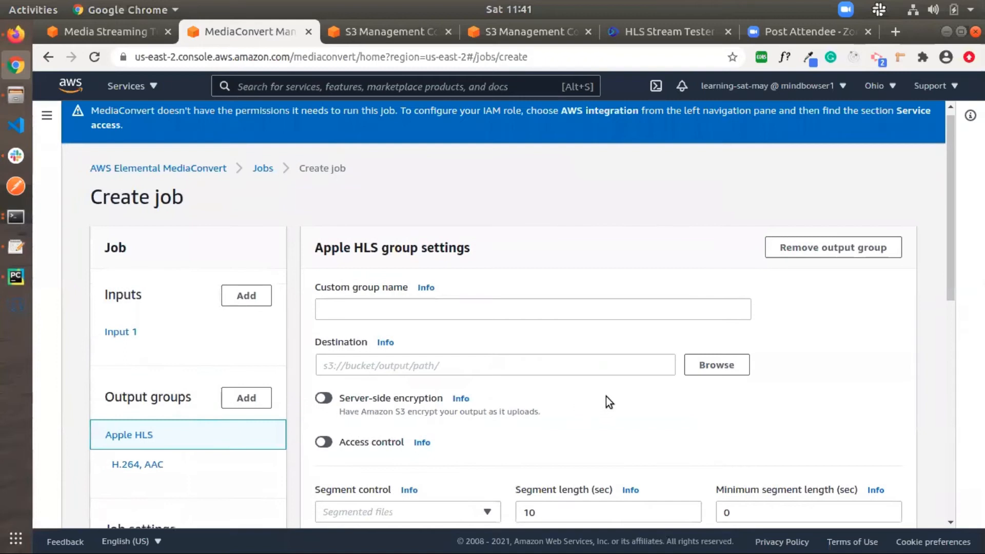
# Set the custom group name of the Apple HLS output group to "test hls group"
pyautogui.scroll(-3, 625, 408)
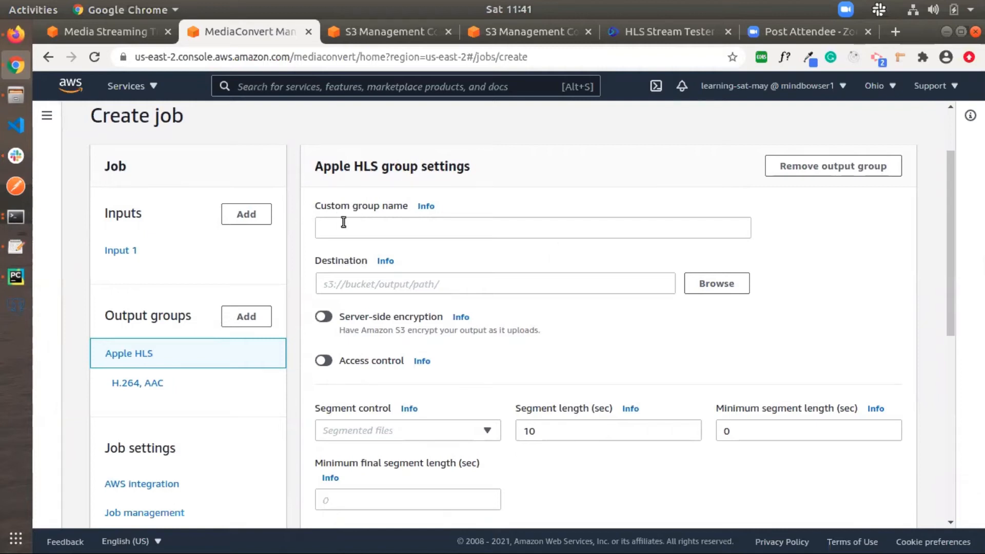
pyautogui.click(414, 228)
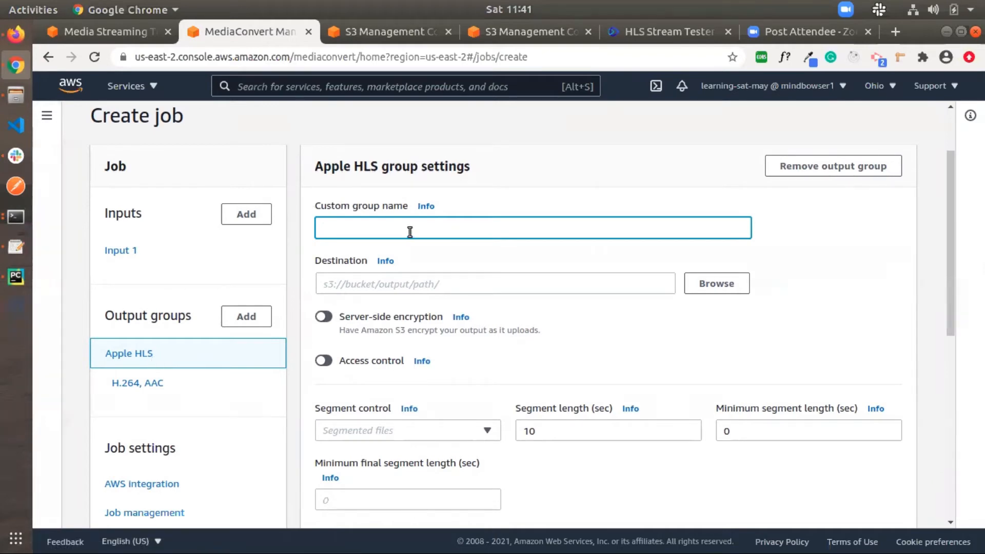
pyautogui.write('test hls gru')
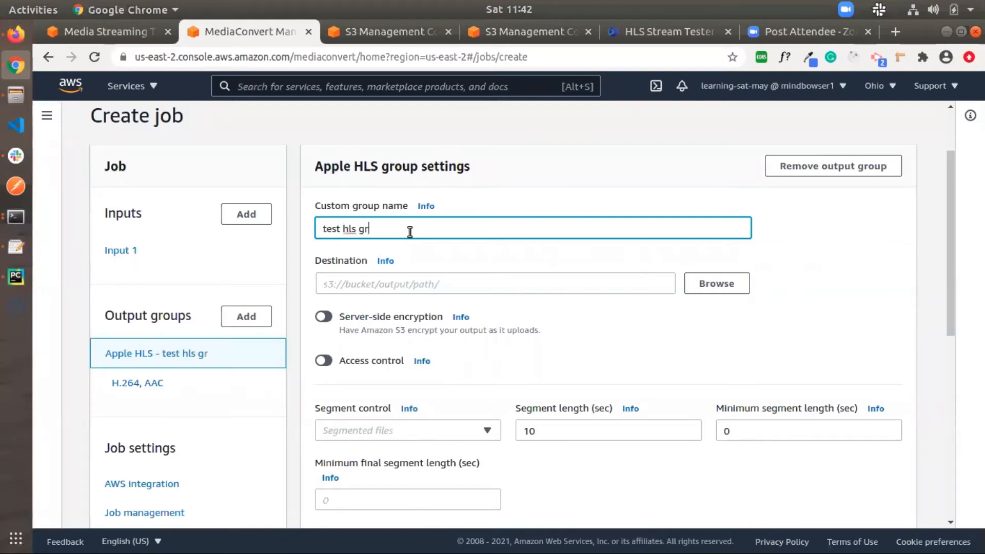
pyautogui.press('BackSpace')
pyautogui.write('roup')
# Set the Apple HLS group's destination to output_folder/ in the S3 bucket mediaconvert-new-bucket
pyautogui.click(739, 284)
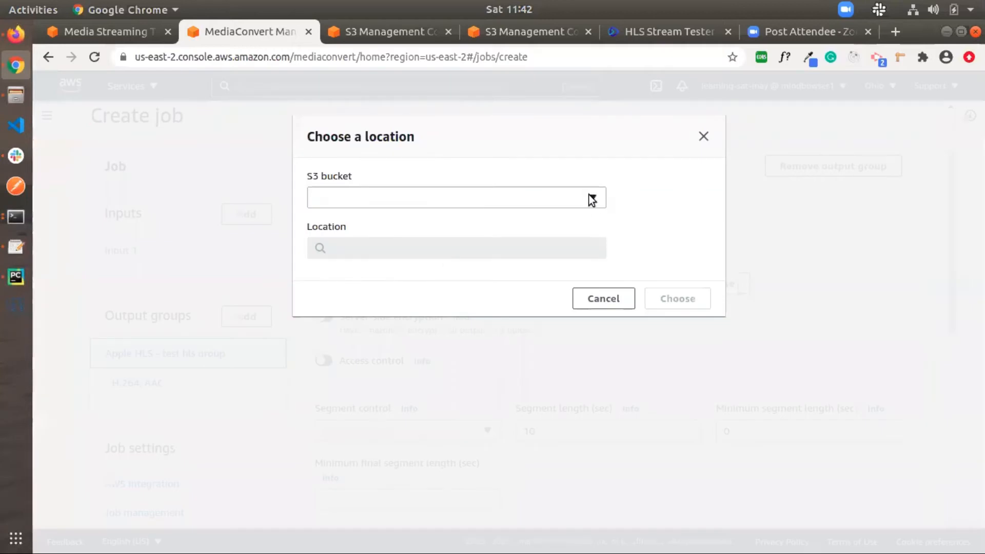
pyautogui.click(592, 200)
pyautogui.scroll(-2, 438, 433)
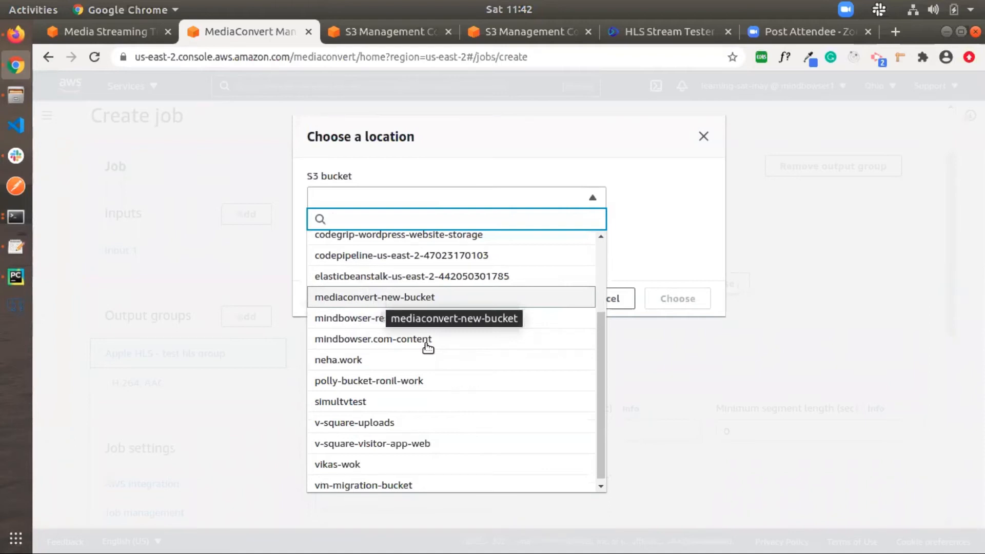
pyautogui.click(405, 307)
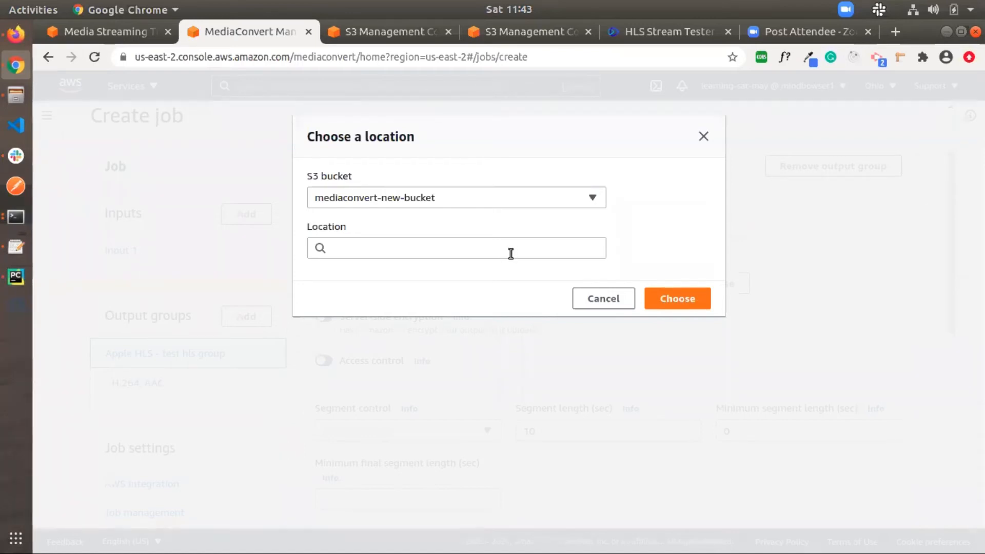
pyautogui.click(458, 246)
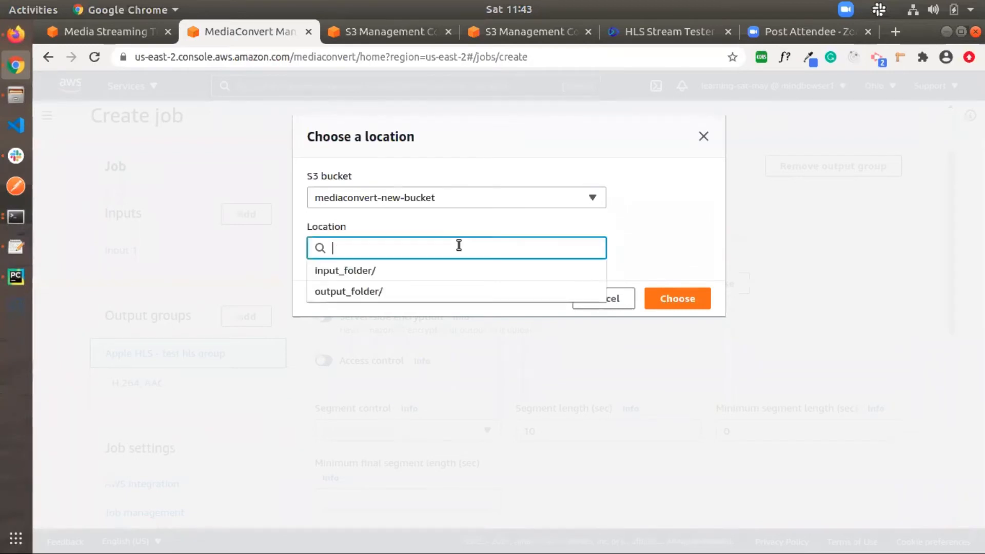
pyautogui.click(382, 297)
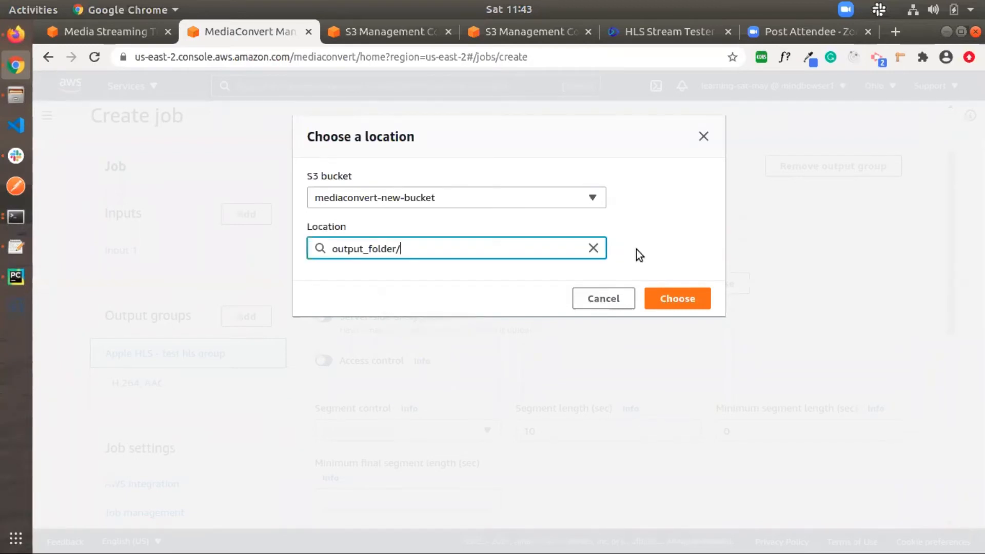
pyautogui.click(682, 300)
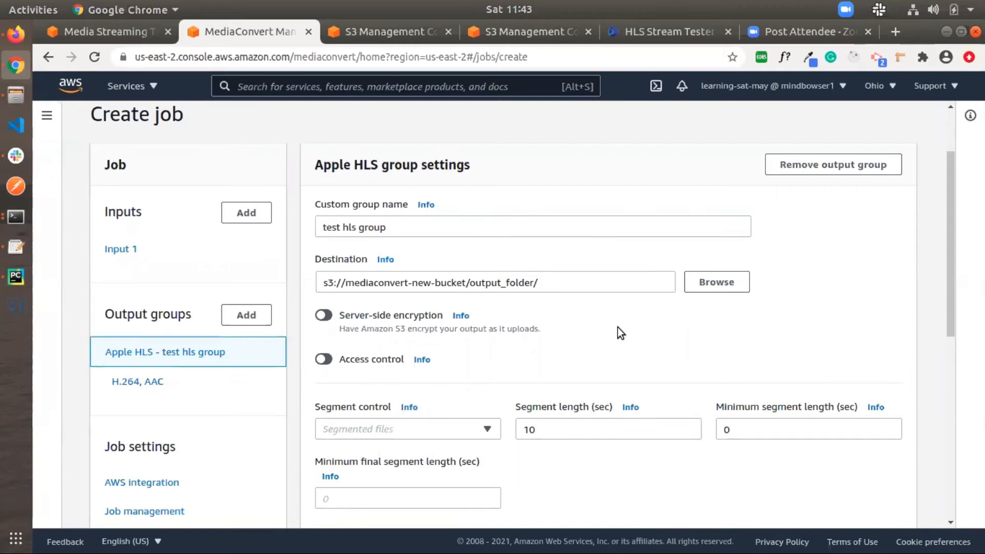
pyautogui.scroll(-2, 619, 333)
pyautogui.scroll(-1, 621, 333)
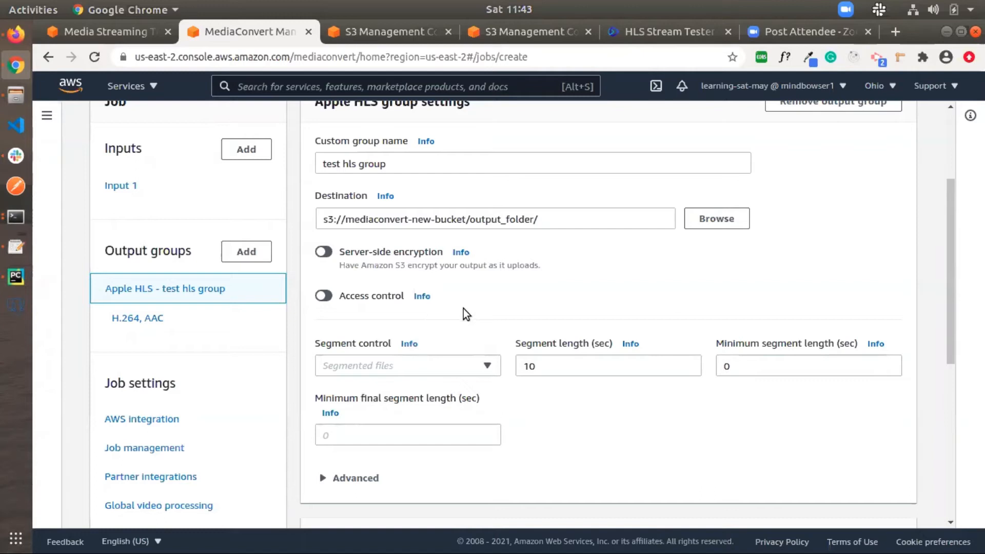
# Examine the Apple HLS group's segment control options, segment length, automated ABR, DRM encryption and outputs list
pyautogui.scroll(-3, 565, 439)
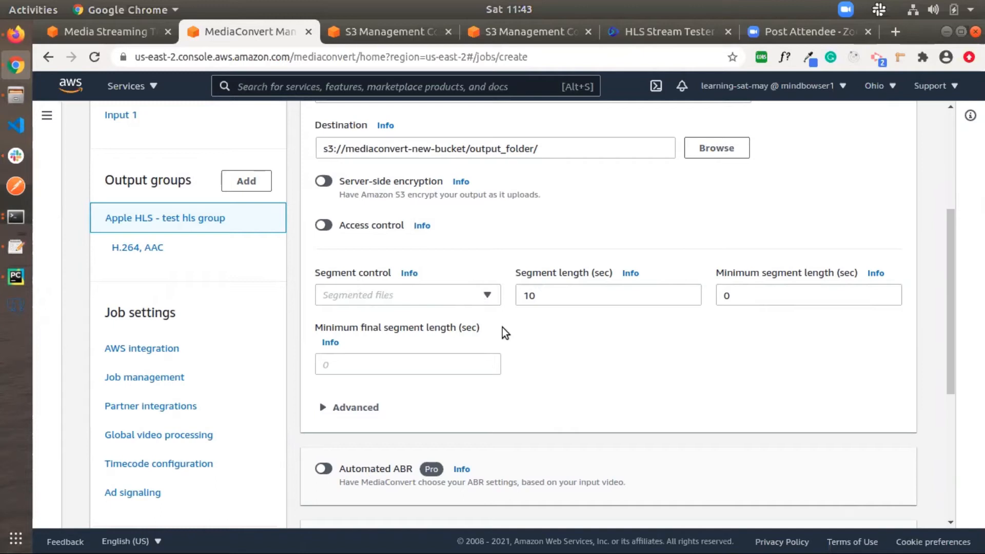
pyautogui.click(484, 288)
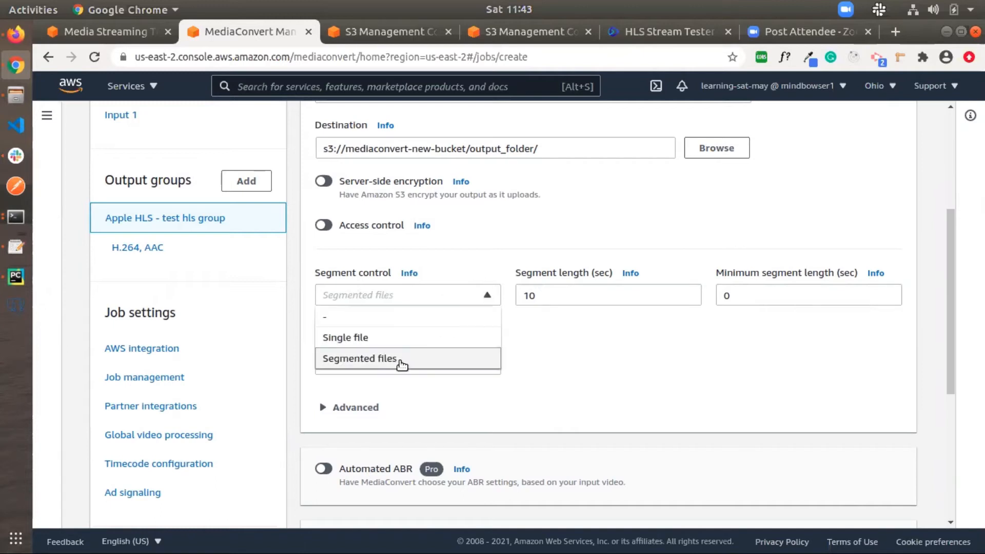
pyautogui.click(549, 343)
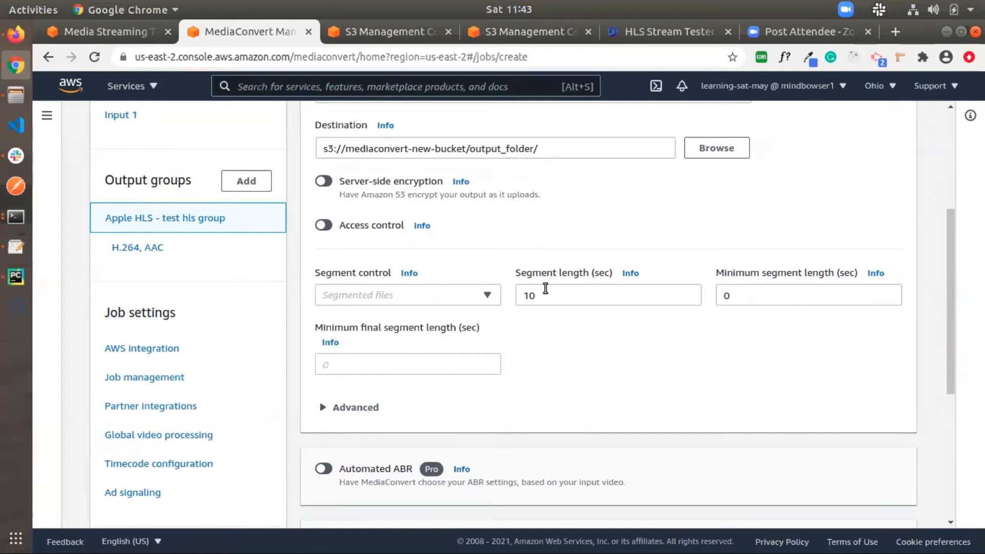
pyautogui.click(597, 300)
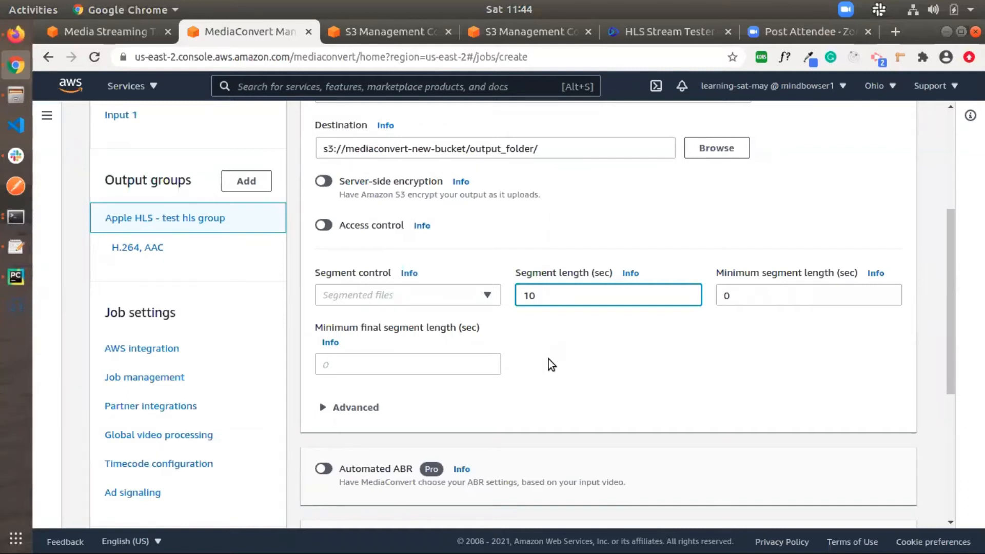
pyautogui.scroll(-3, 550, 359)
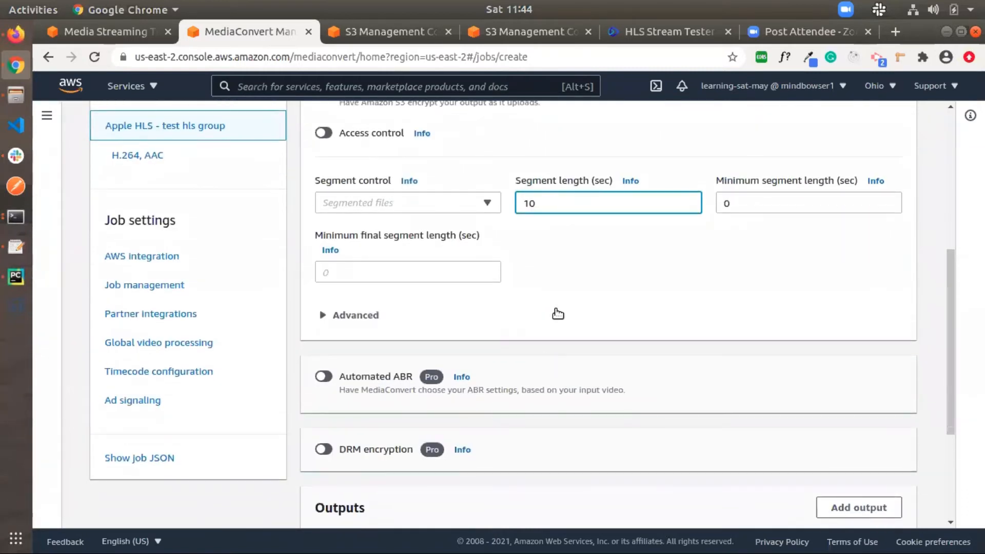
pyautogui.scroll(-2, 557, 314)
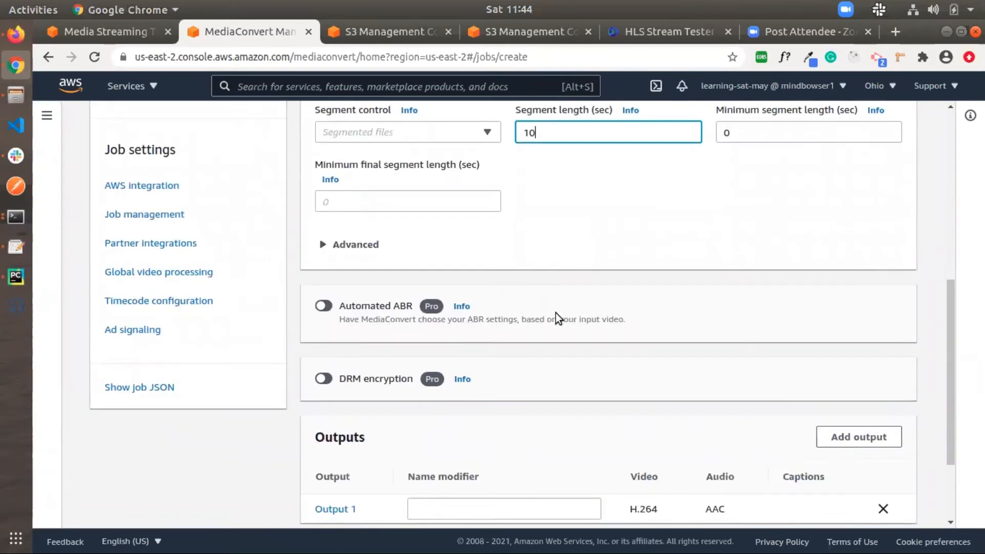
pyautogui.scroll(-2, 556, 313)
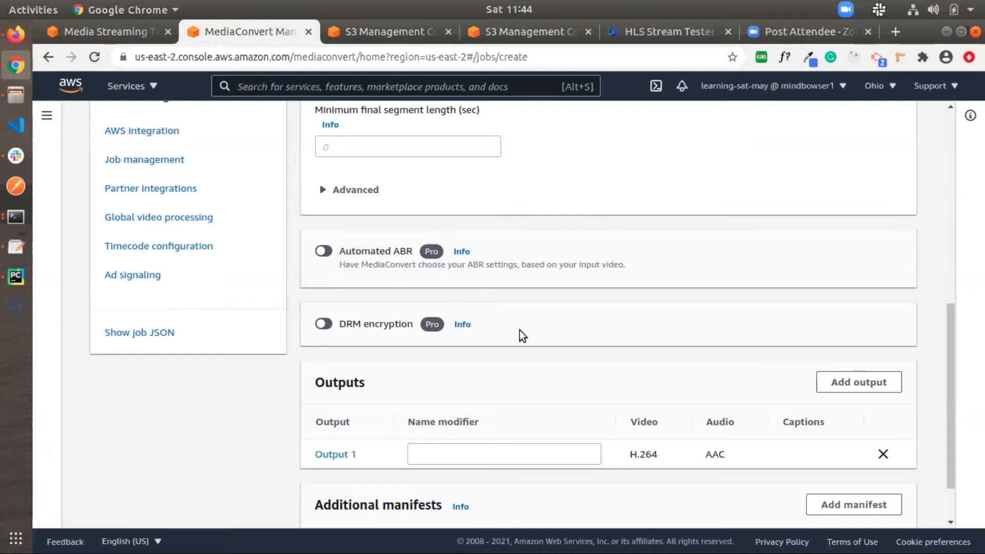
pyautogui.scroll(-2, 516, 371)
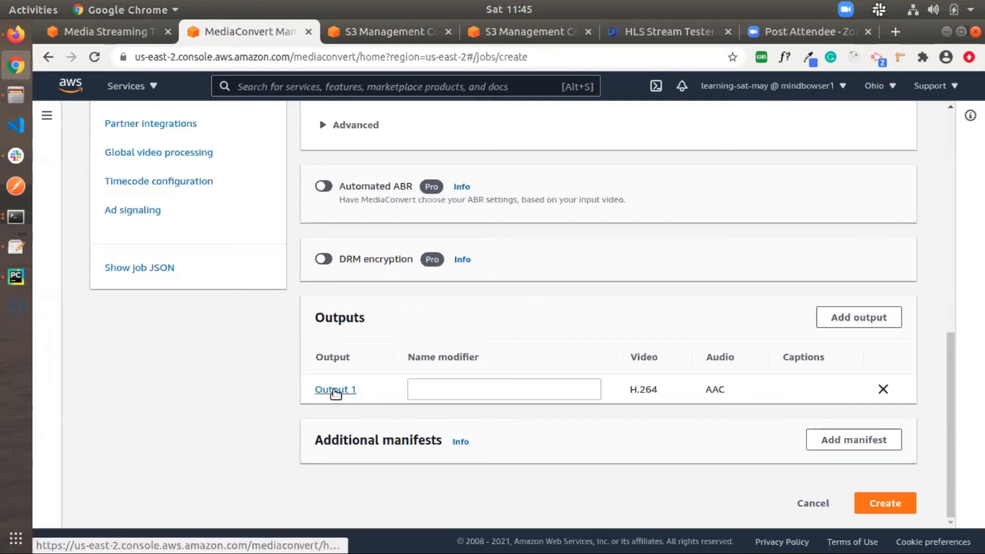
# Open Output 1 of the Apple HLS group and apply the system preset System-Avc_16x9_270p_14_99fps_400kbps to it
pyautogui.click(575, 295)
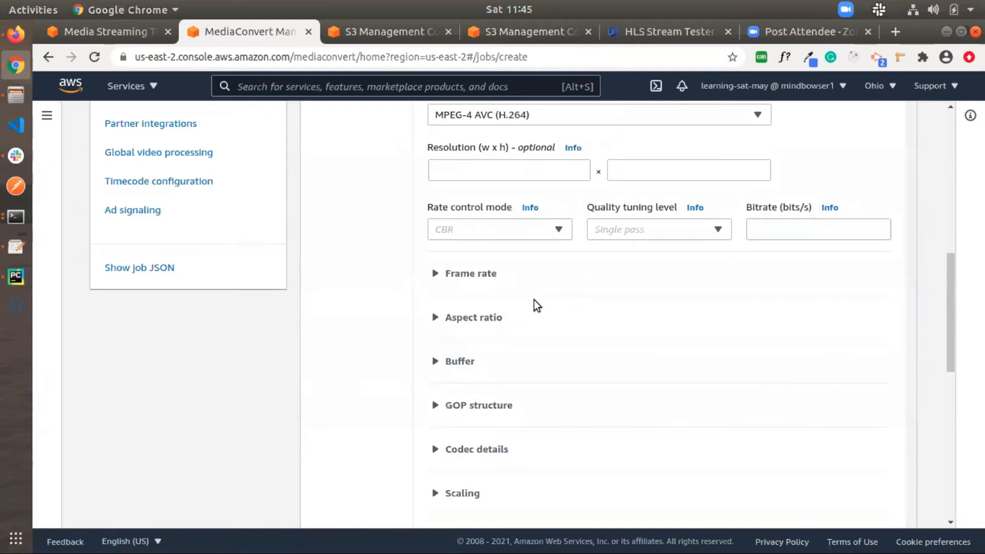
pyautogui.scroll(5, 534, 303)
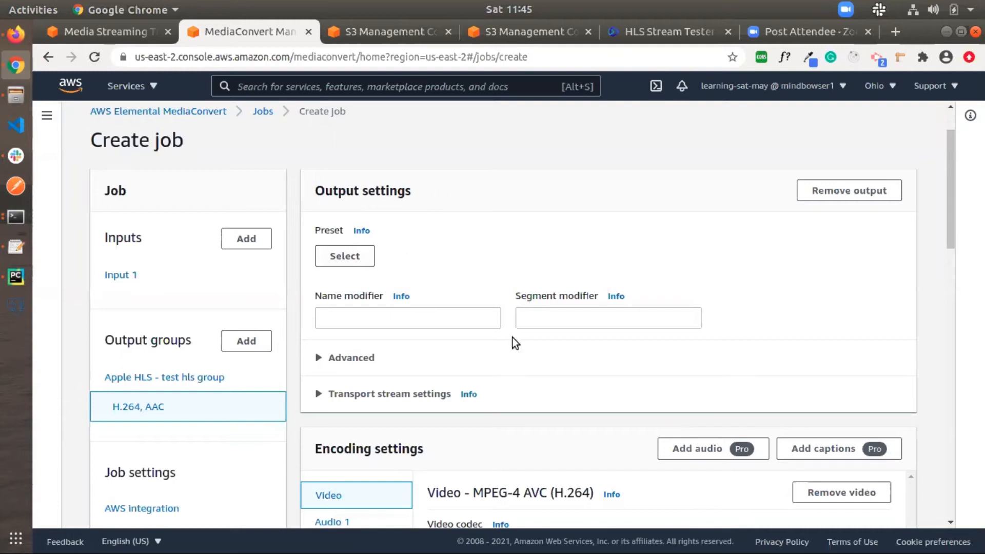
pyautogui.scroll(-3, 513, 353)
pyautogui.scroll(-4, 513, 353)
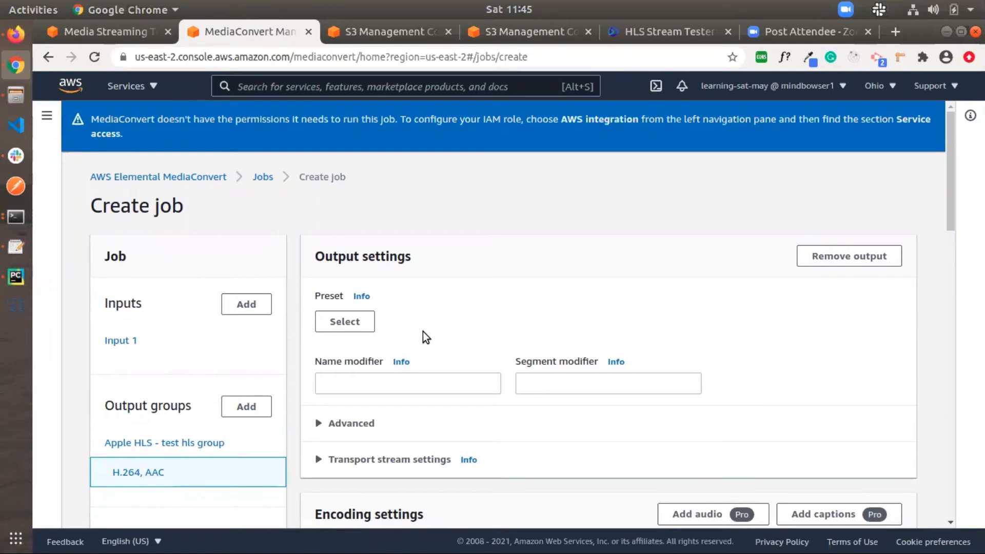
pyautogui.click(353, 321)
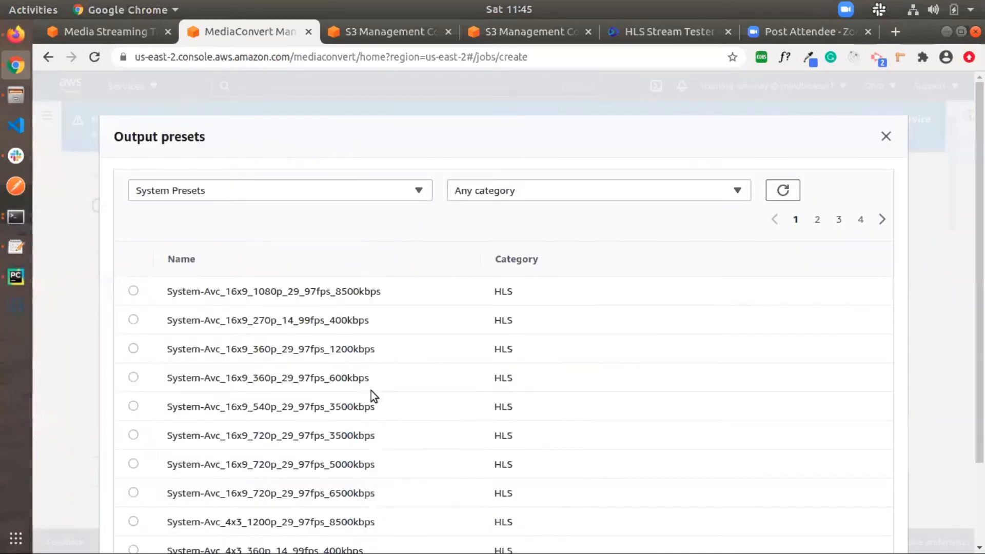
pyautogui.scroll(-3, 371, 391)
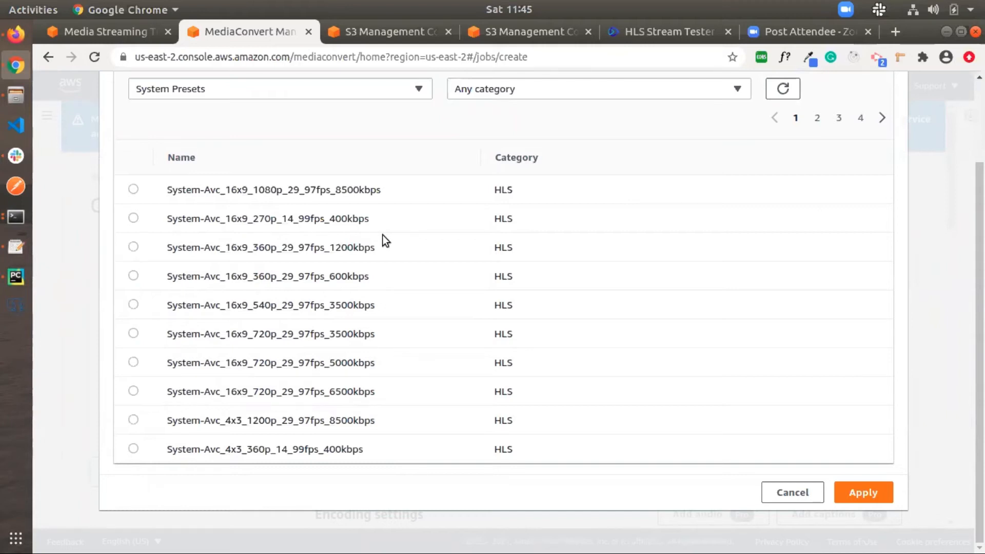
pyautogui.click(133, 219)
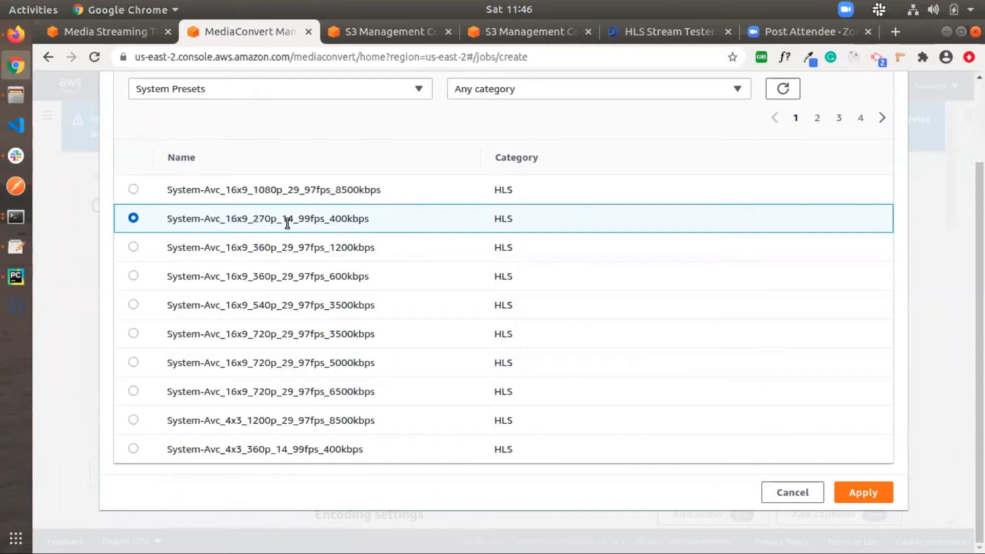
pyautogui.click(858, 490)
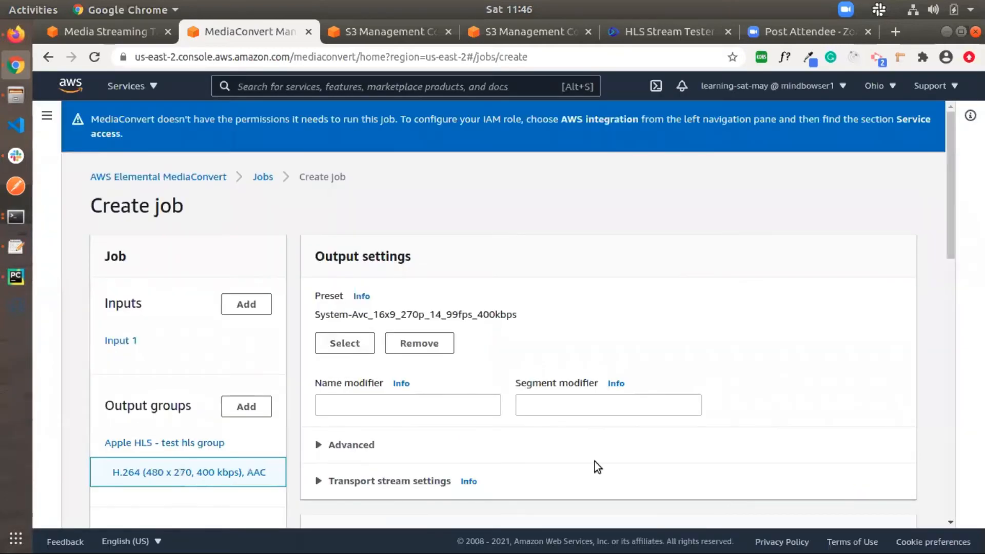
# Set the name modifier of the H.264, AAC output to test/400k
pyautogui.scroll(-3, 596, 461)
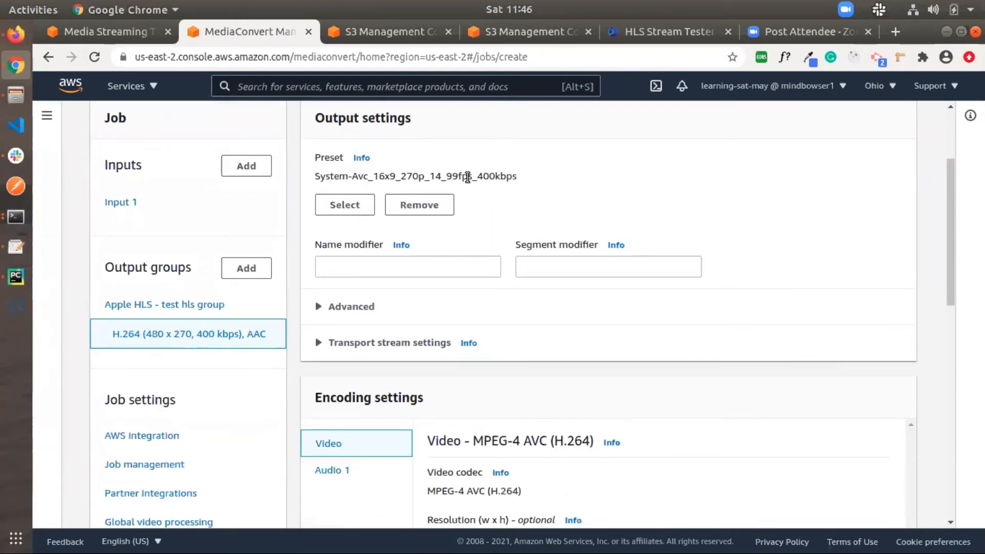
pyautogui.scroll(-1, 596, 328)
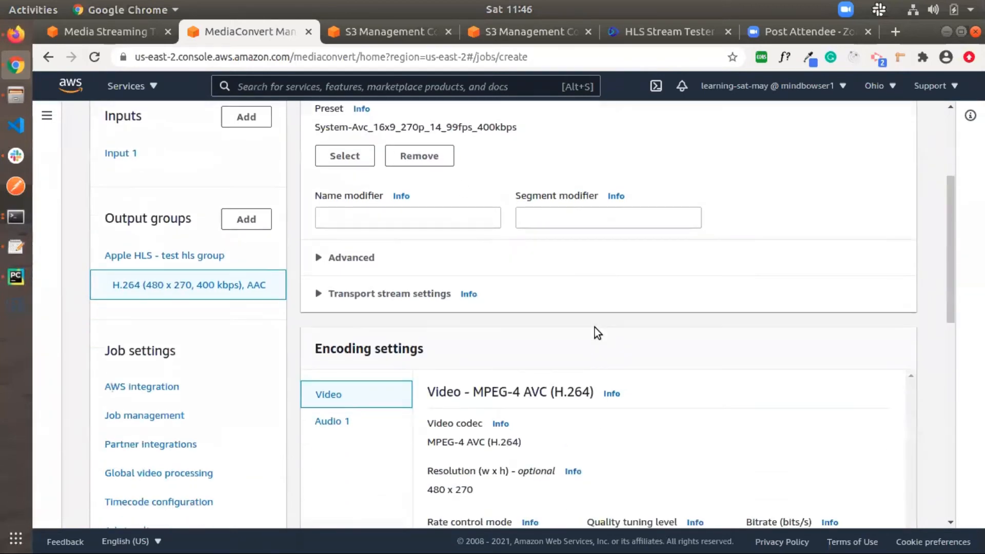
pyautogui.scroll(-4, 544, 333)
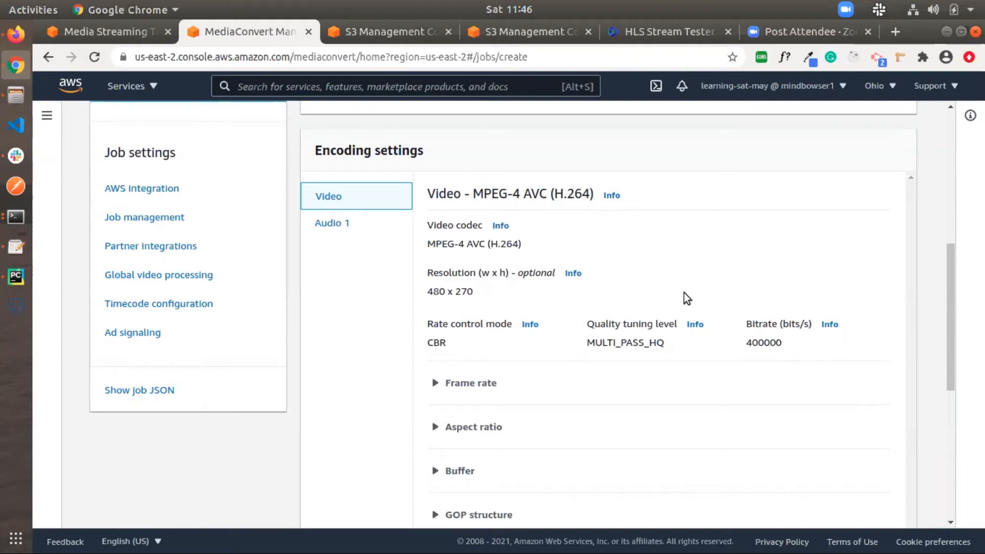
pyautogui.scroll(6, 688, 297)
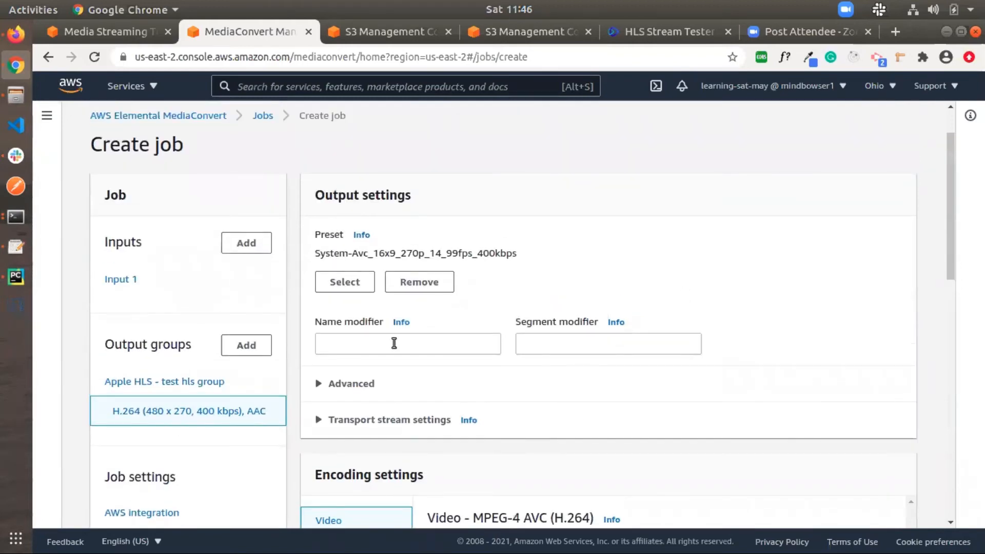
pyautogui.click(352, 341)
pyautogui.click(424, 318)
pyautogui.click(375, 343)
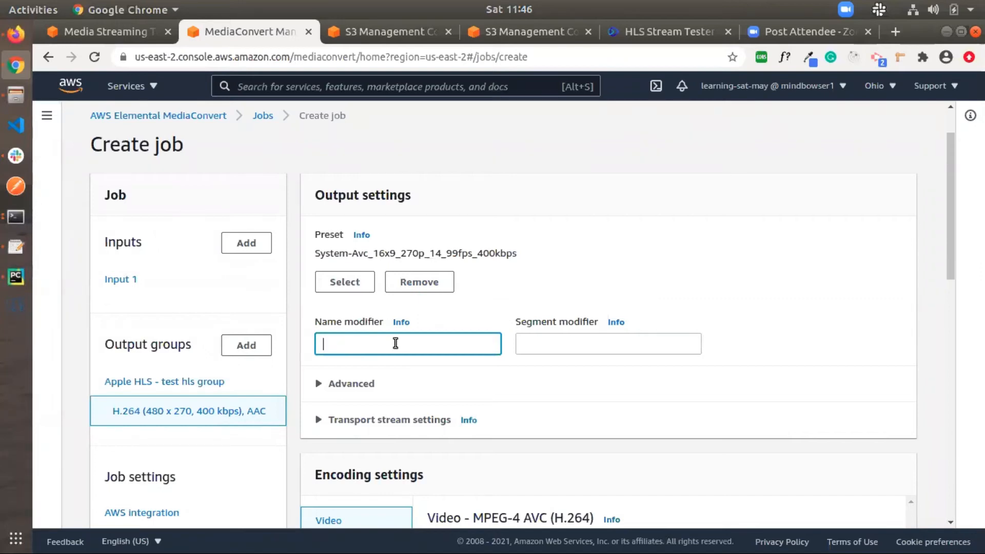
pyautogui.write('test/')
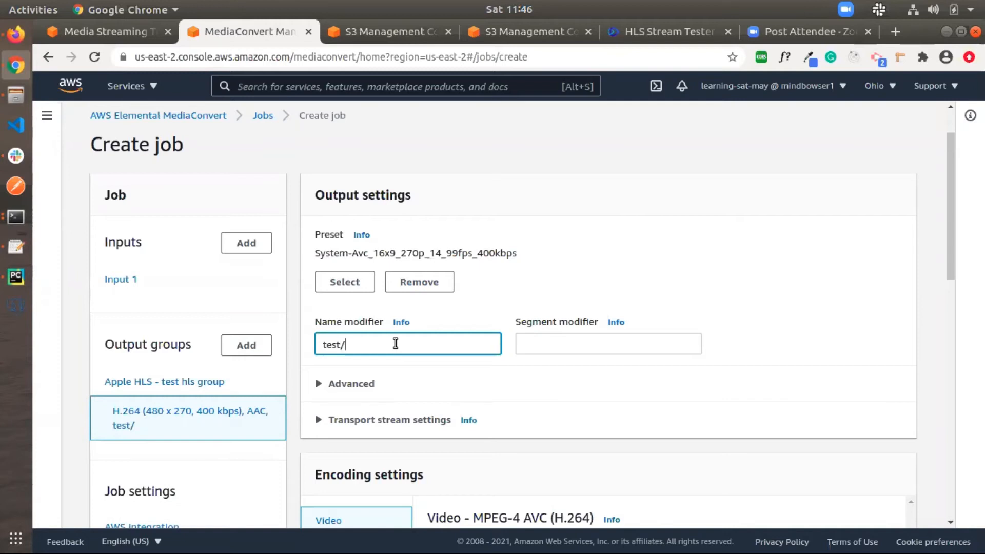
pyautogui.write('400k')
pyautogui.press('BackSpace')
pyautogui.write('k')
pyautogui.moveTo(367, 345); pyautogui.dragTo(345, 345)
# Examine the output's video encoding settings, from codec, resolution, rate control and bitrate through to the preprocessors
pyautogui.scroll(-2, 520, 387)
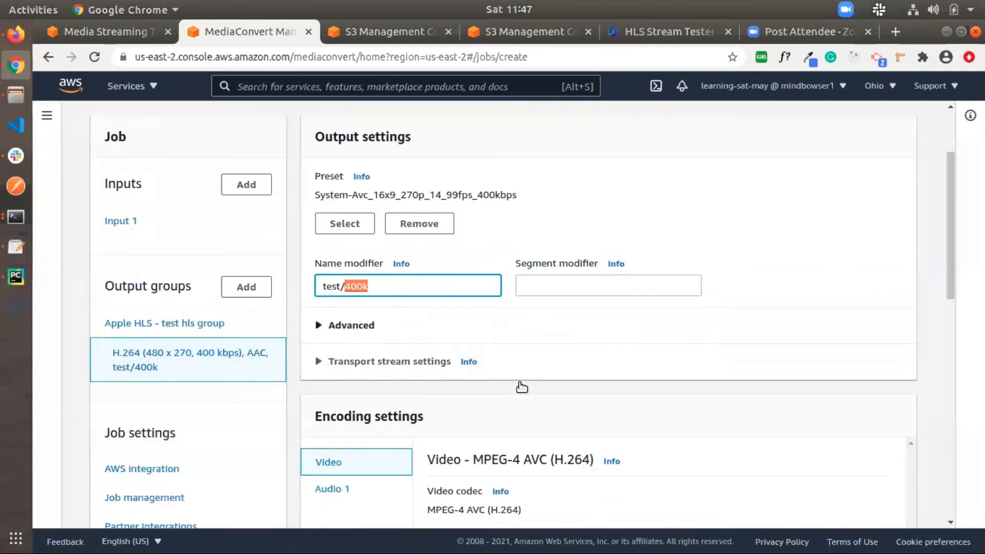
pyautogui.scroll(-3, 593, 408)
pyautogui.scroll(-3, 593, 408)
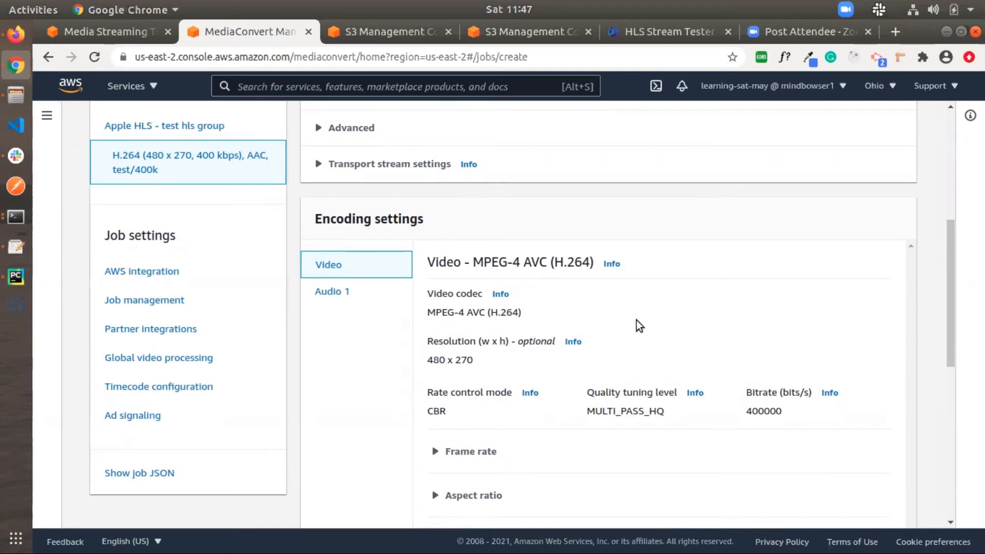
pyautogui.scroll(-3, 636, 320)
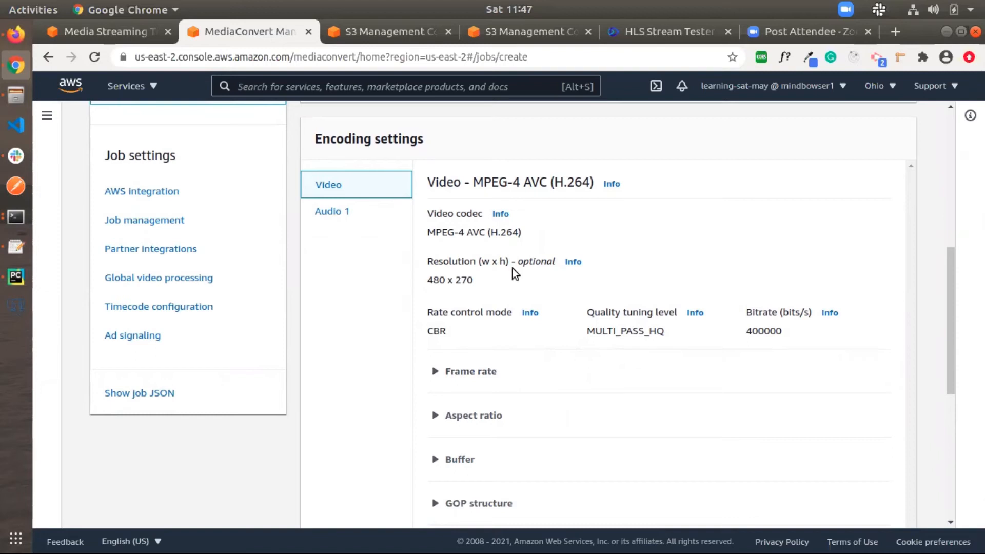
pyautogui.scroll(-3, 565, 279)
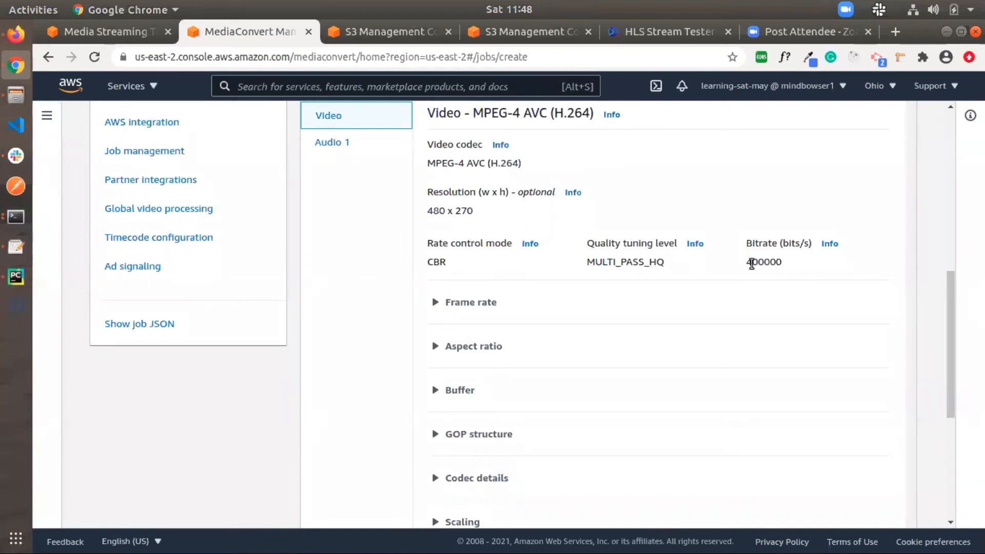
pyautogui.doubleClick(772, 262)
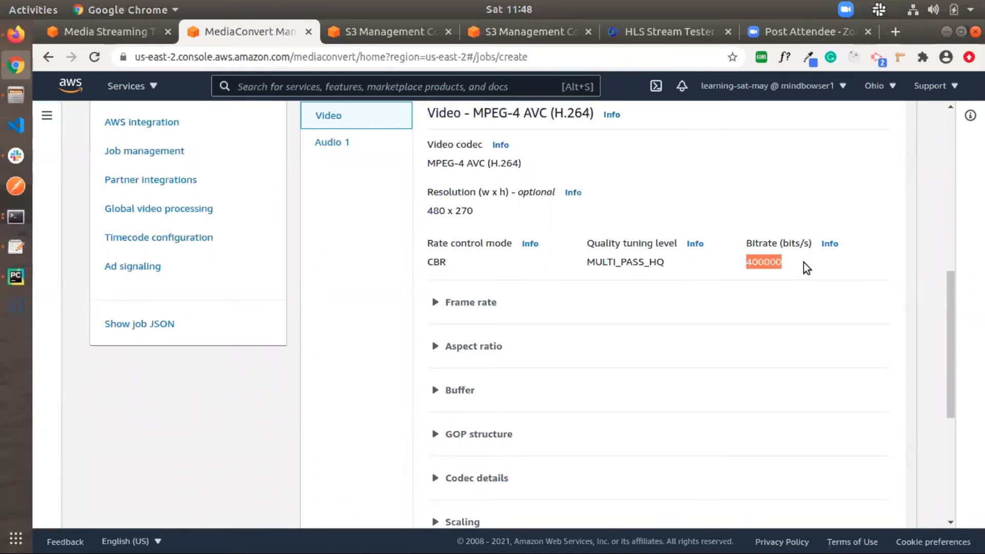
pyautogui.click(550, 253)
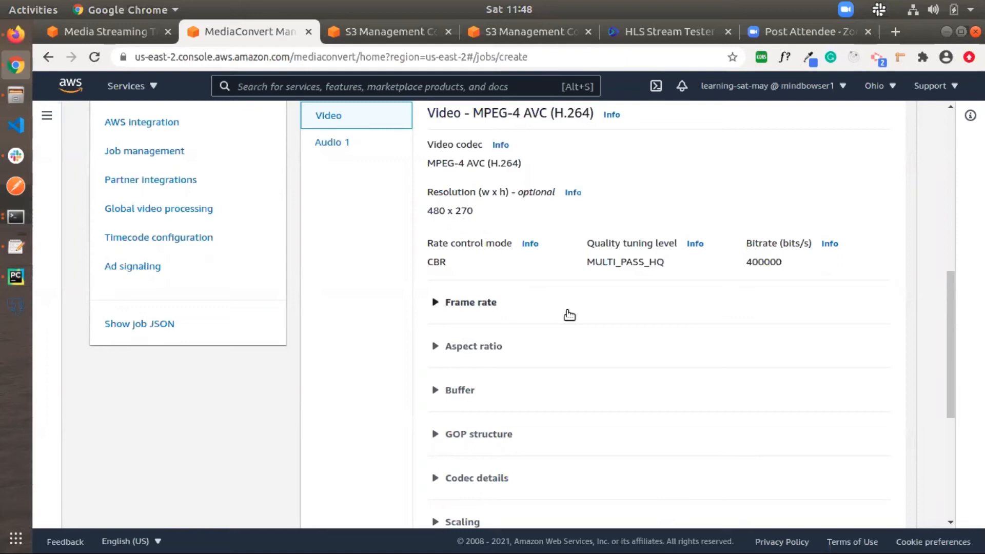
pyautogui.scroll(-5, 578, 387)
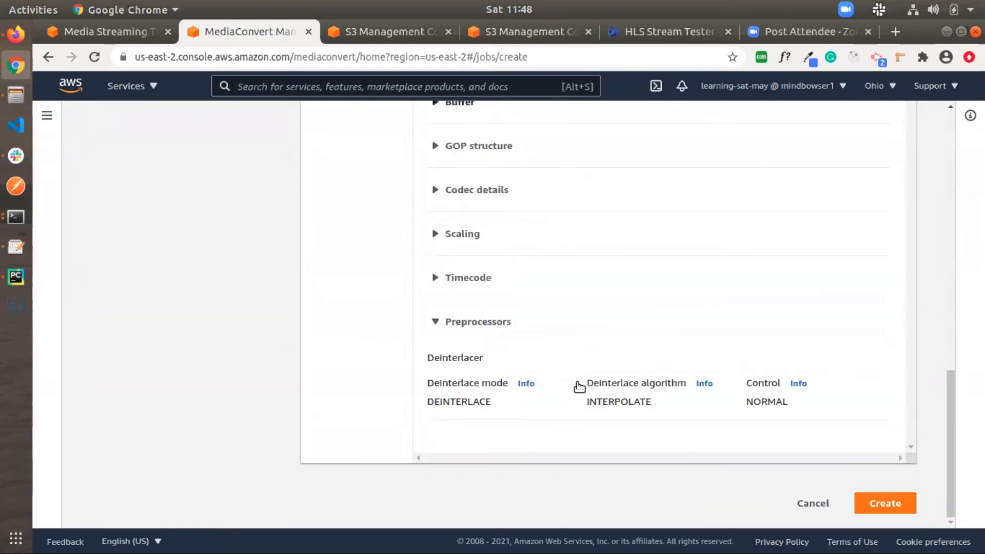
pyautogui.scroll(5, 582, 282)
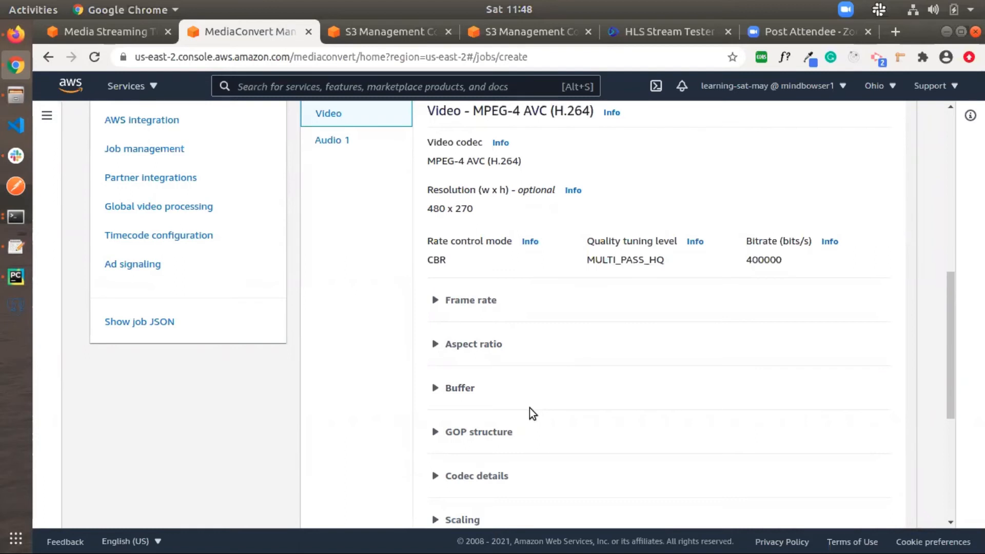
pyautogui.scroll(-3, 529, 408)
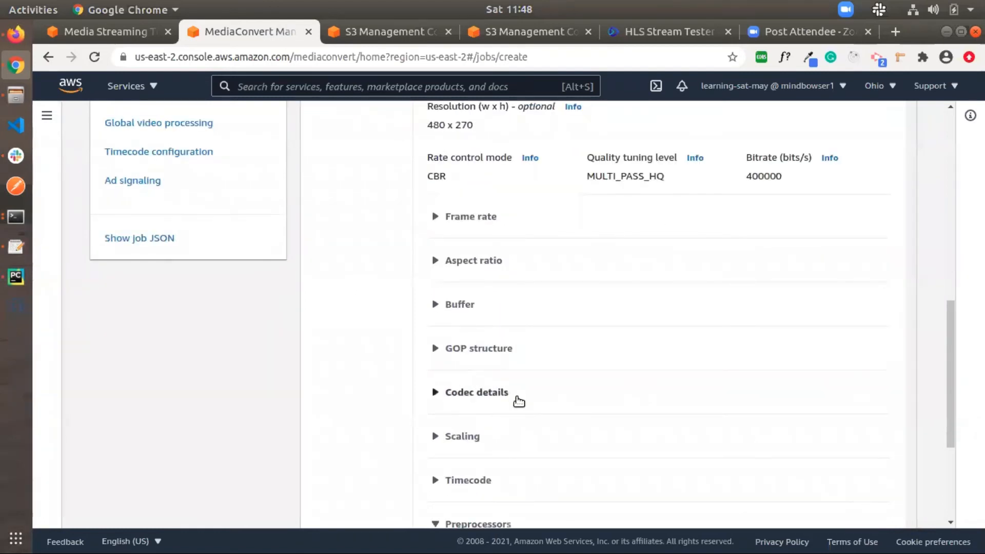
pyautogui.scroll(-4, 481, 445)
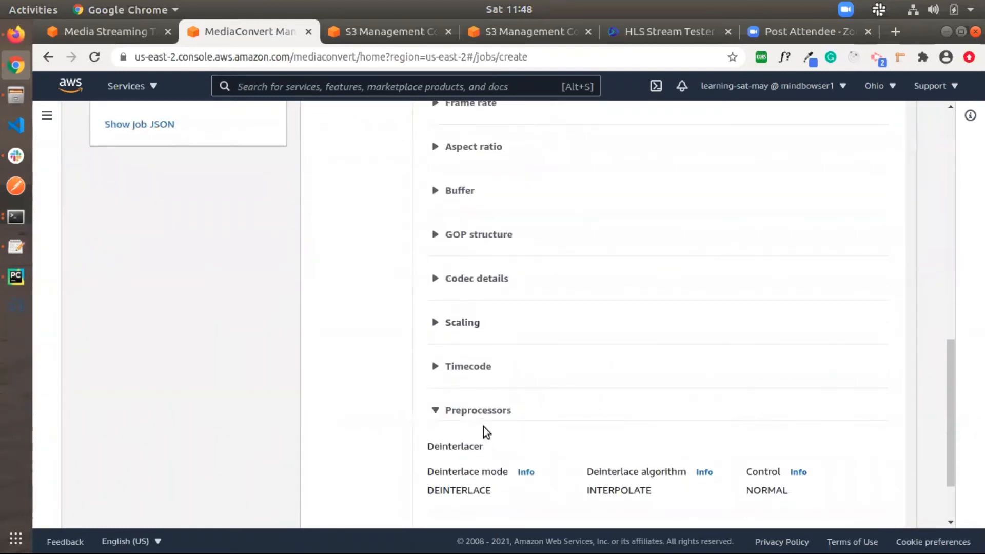
pyautogui.scroll(-3, 623, 411)
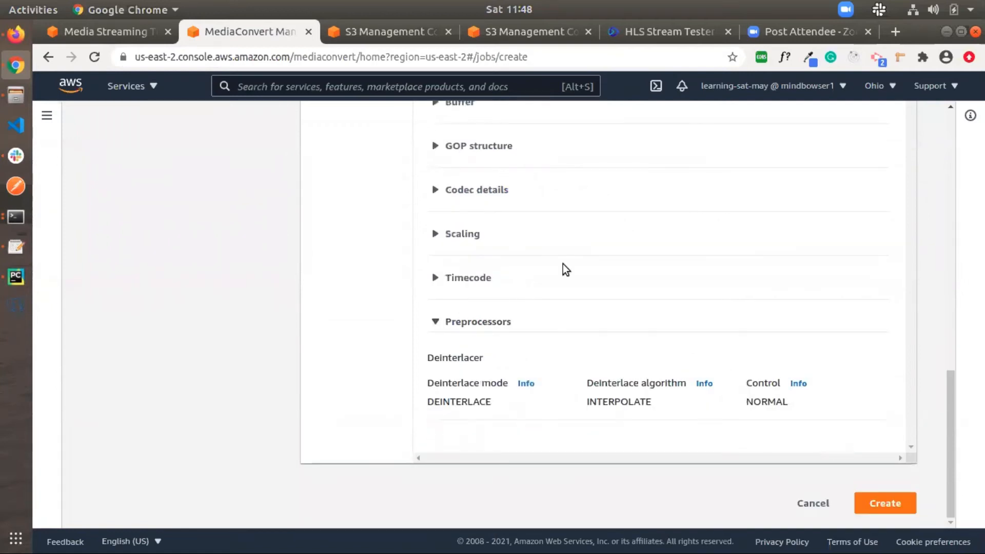
pyautogui.scroll(15, 562, 264)
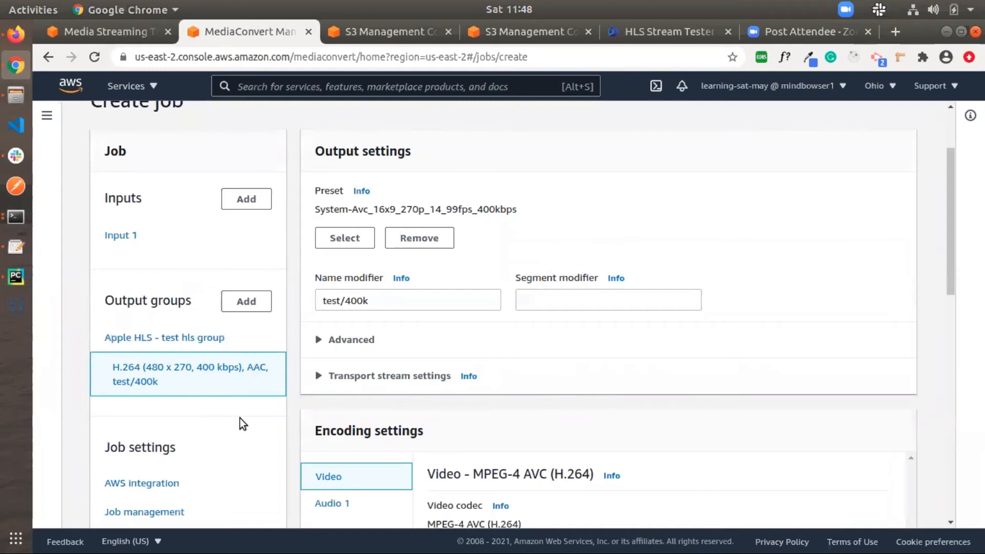
pyautogui.scroll(-2, 239, 418)
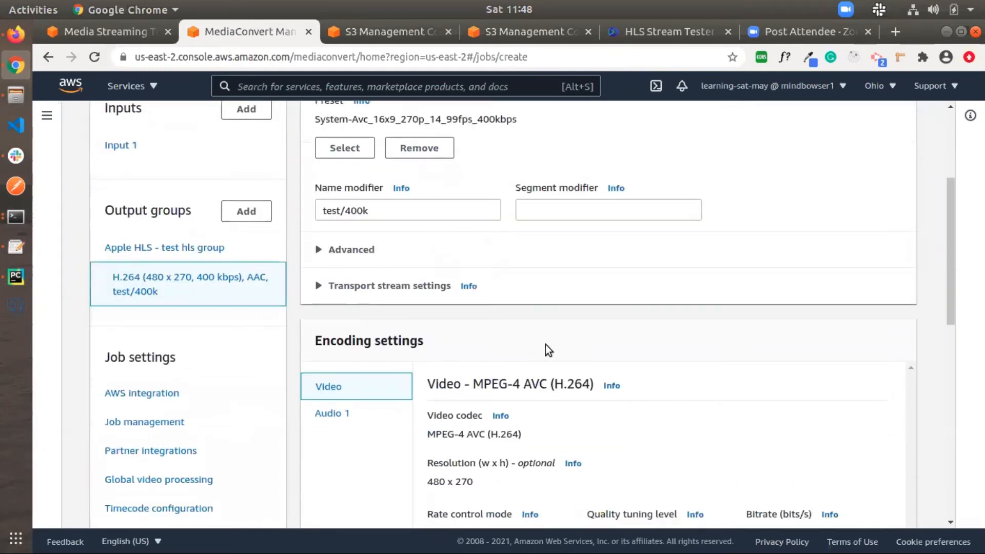
pyautogui.scroll(-3, 597, 341)
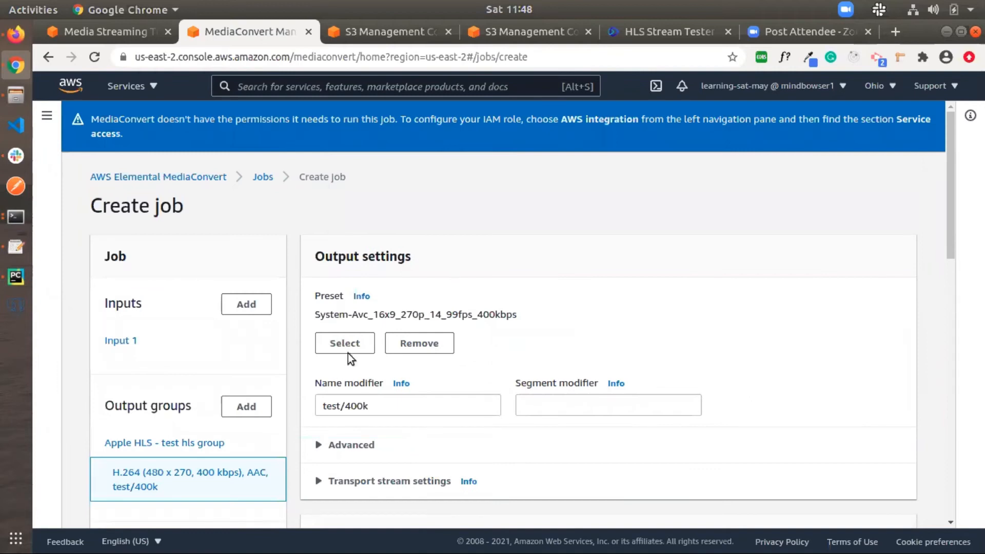
# Add a second output to the Apple HLS - test hls group and open Output 2
pyautogui.click(174, 441)
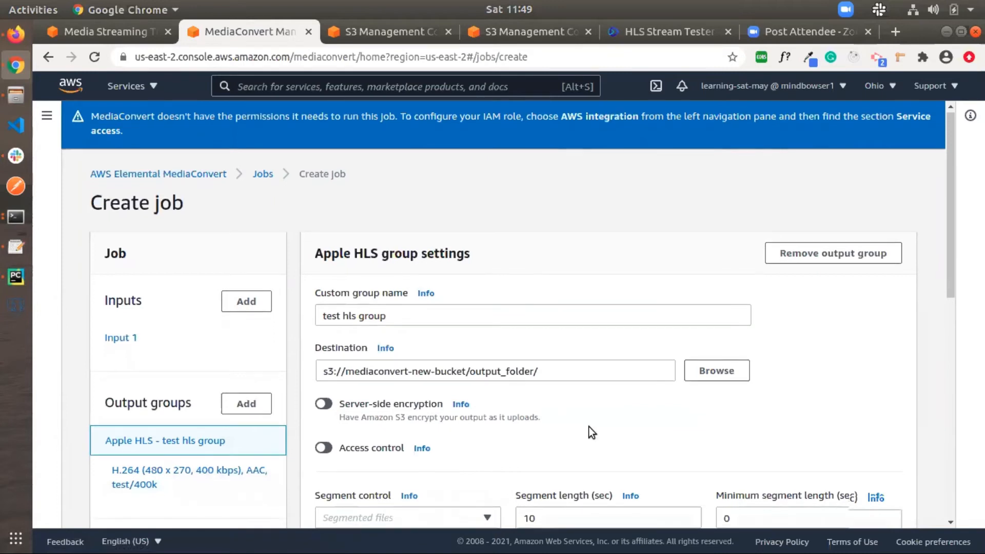
pyautogui.scroll(-10, 589, 432)
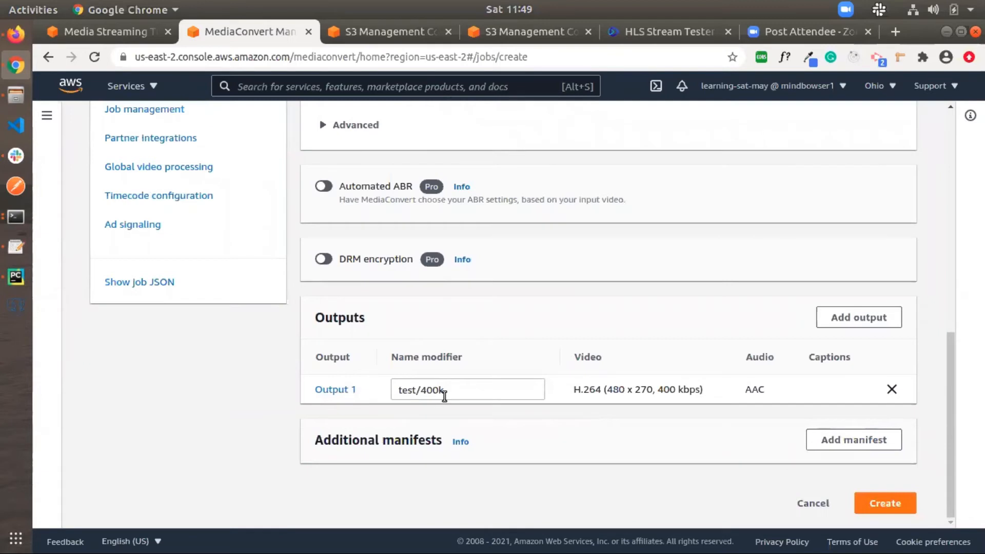
pyautogui.click(885, 318)
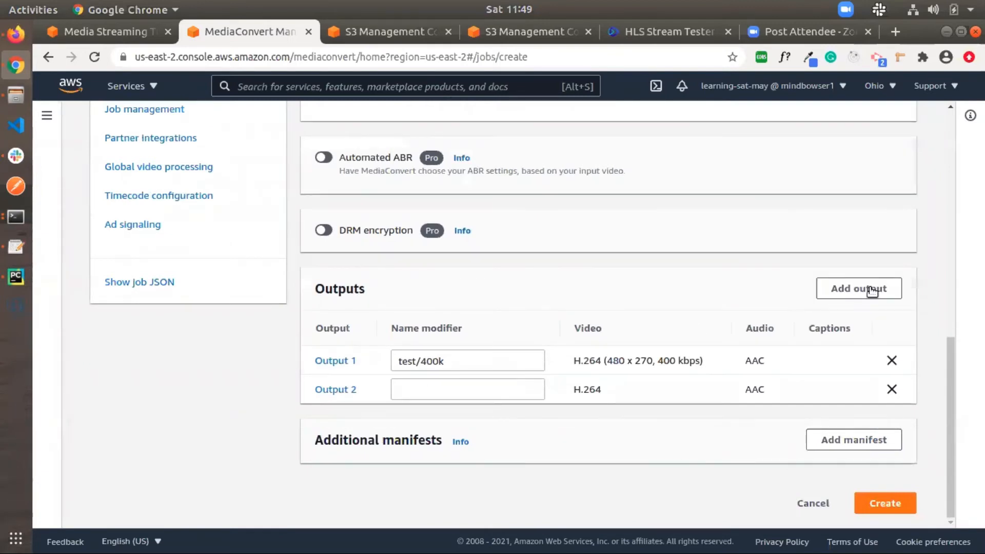
pyautogui.click(333, 390)
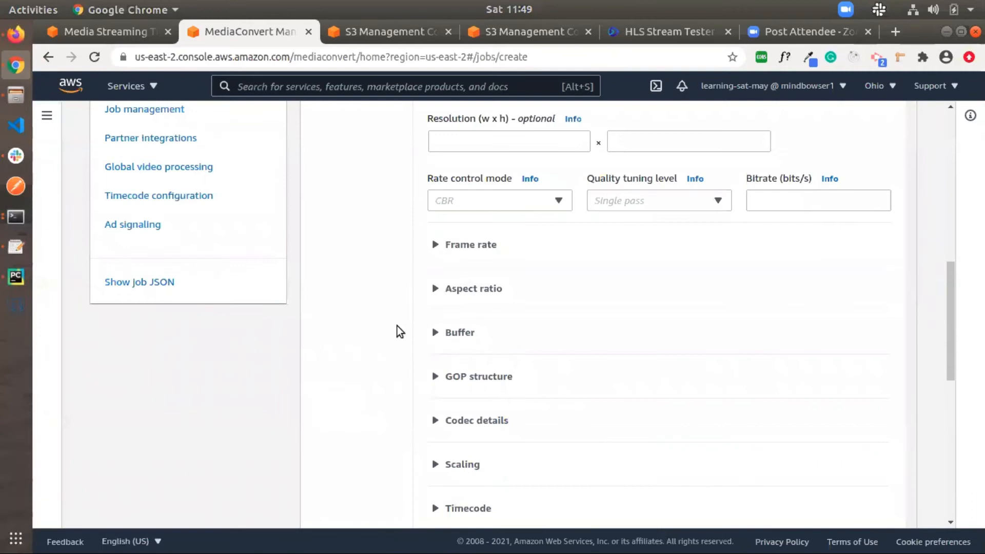
# Apply the custom preset custom-144kbps to Output 2 of the Apple HLS group
pyautogui.scroll(10, 370, 310)
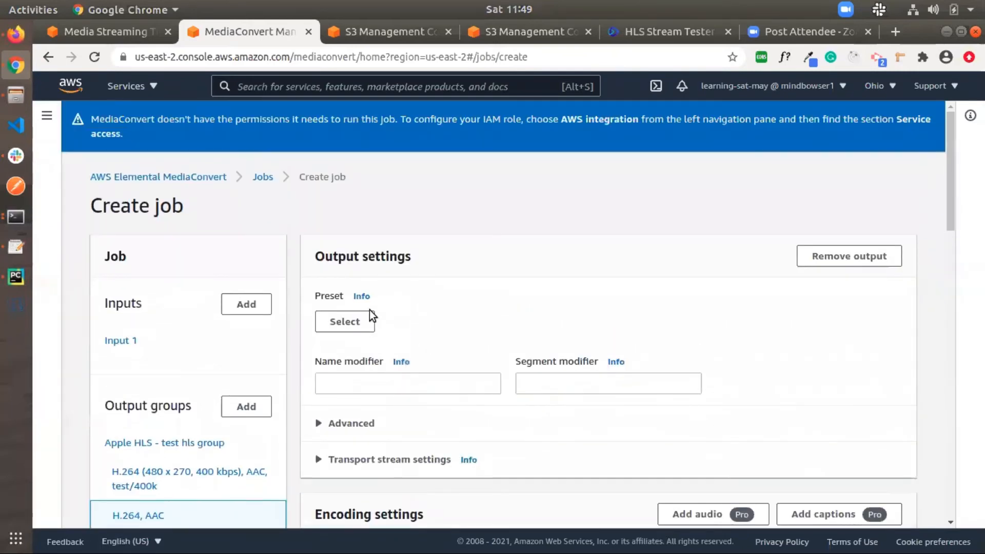
pyautogui.click(342, 321)
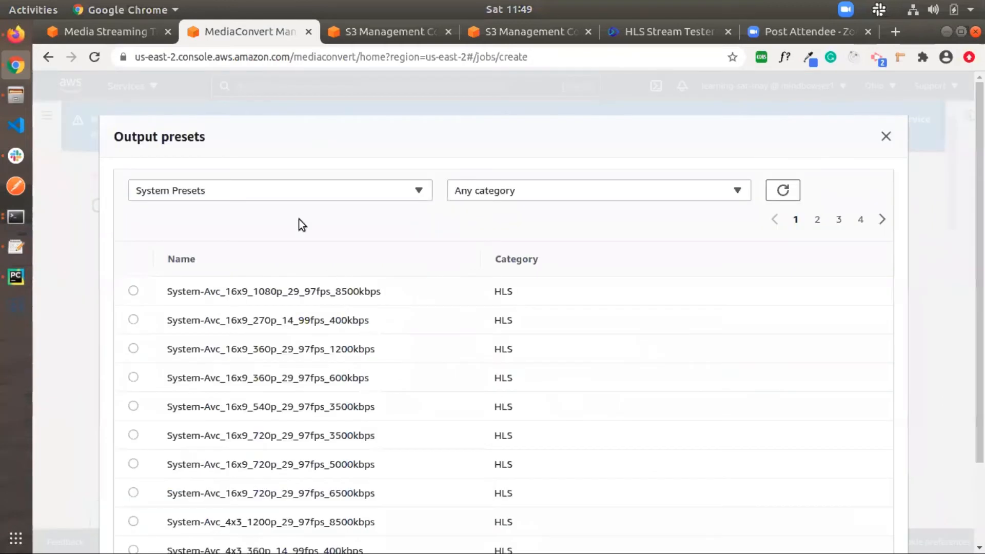
pyautogui.click(389, 192)
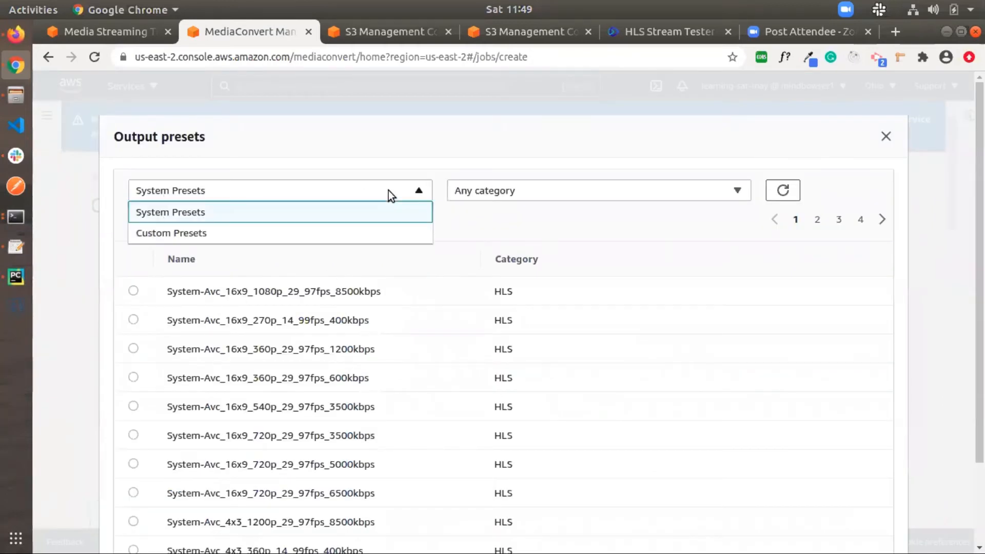
pyautogui.click(240, 236)
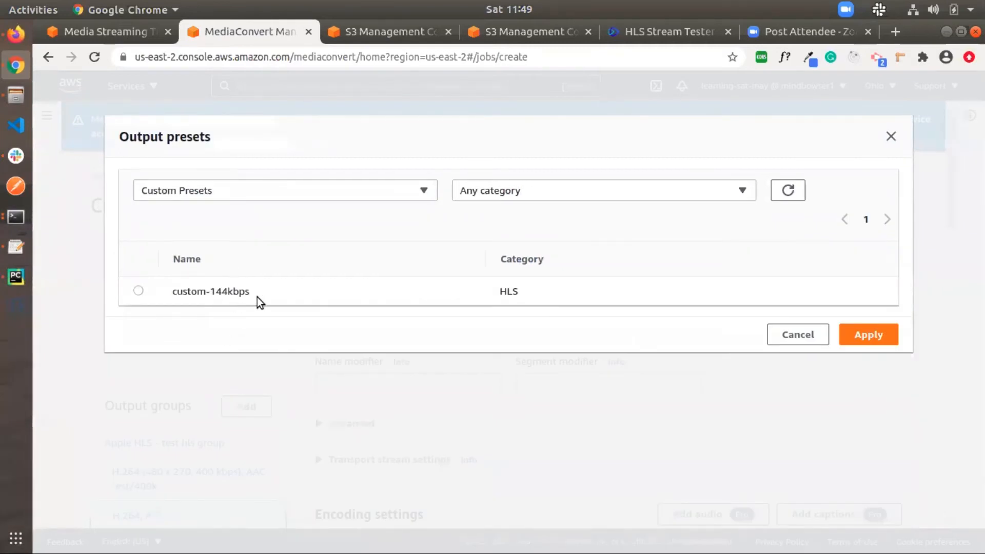
pyautogui.click(138, 291)
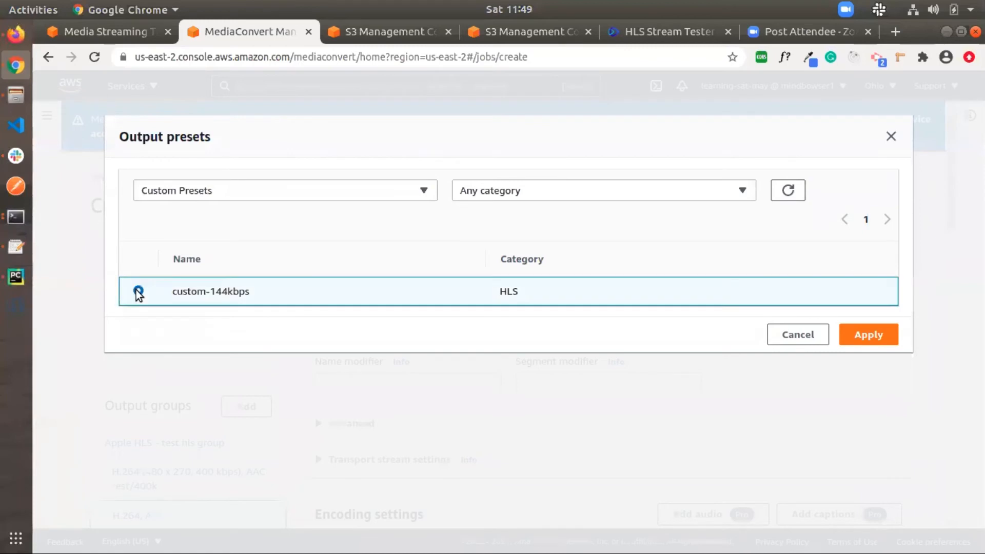
pyautogui.click(865, 335)
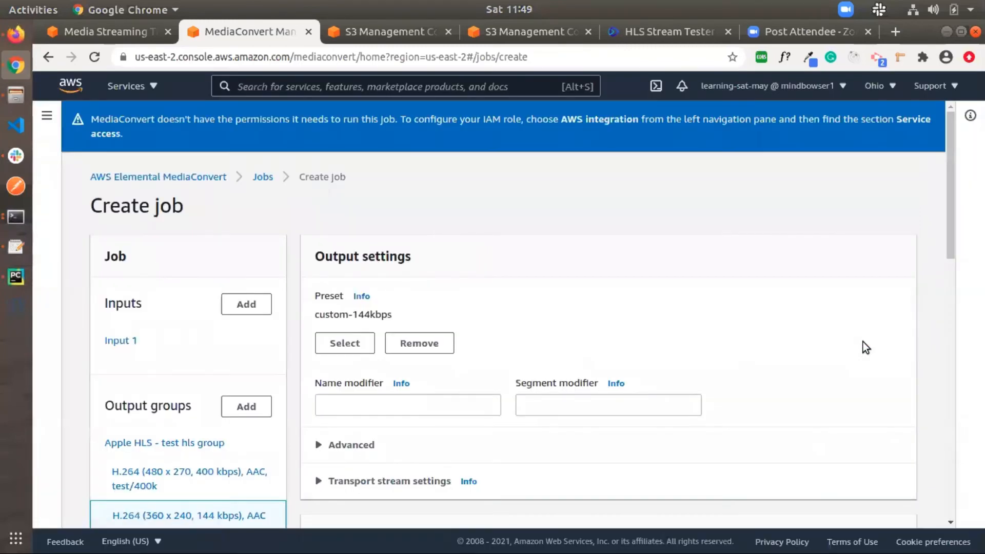
# Set the name modifier of the custom-144kbps output to test/144k, leaving the segment modifier empty
pyautogui.scroll(-1, 736, 405)
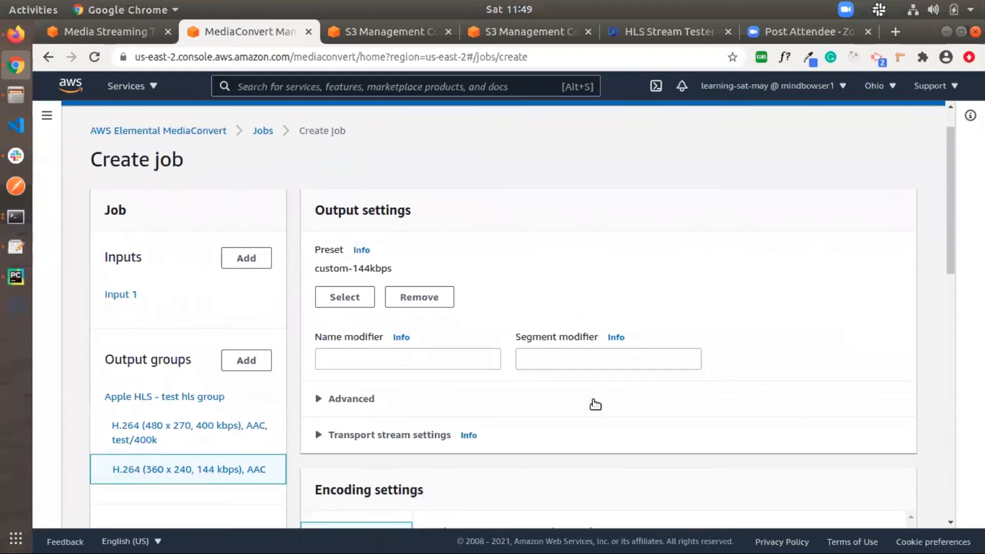
pyautogui.scroll(-1, 479, 406)
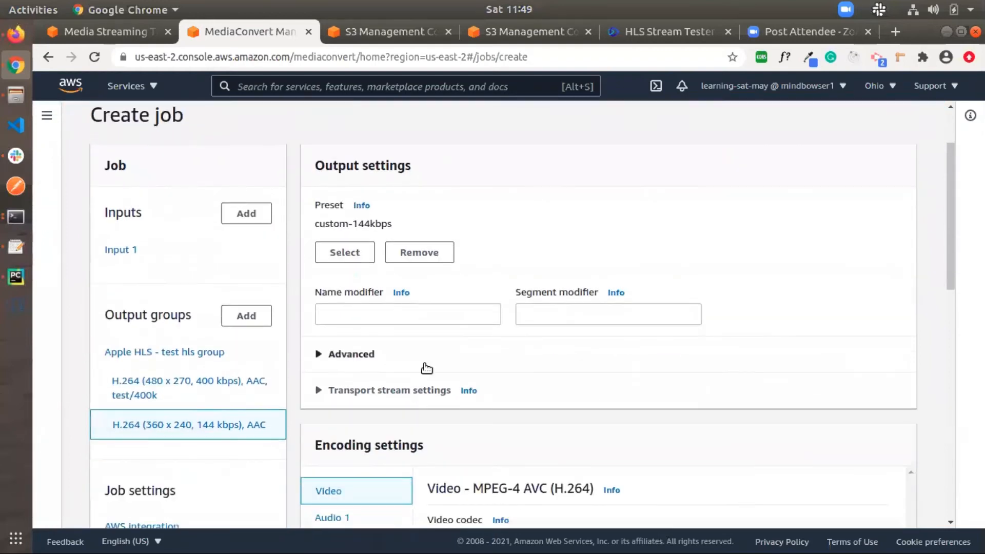
pyautogui.click(386, 315)
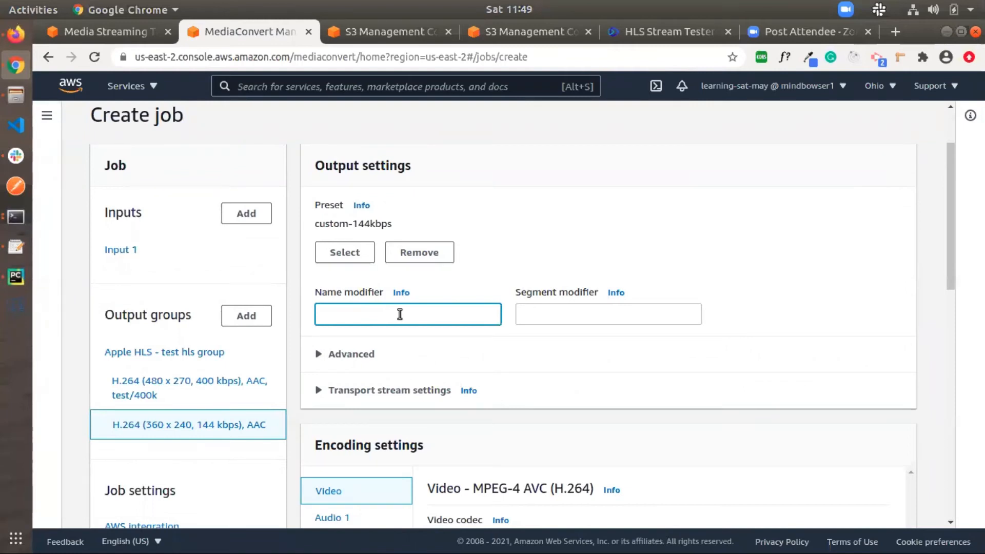
pyautogui.write('text')
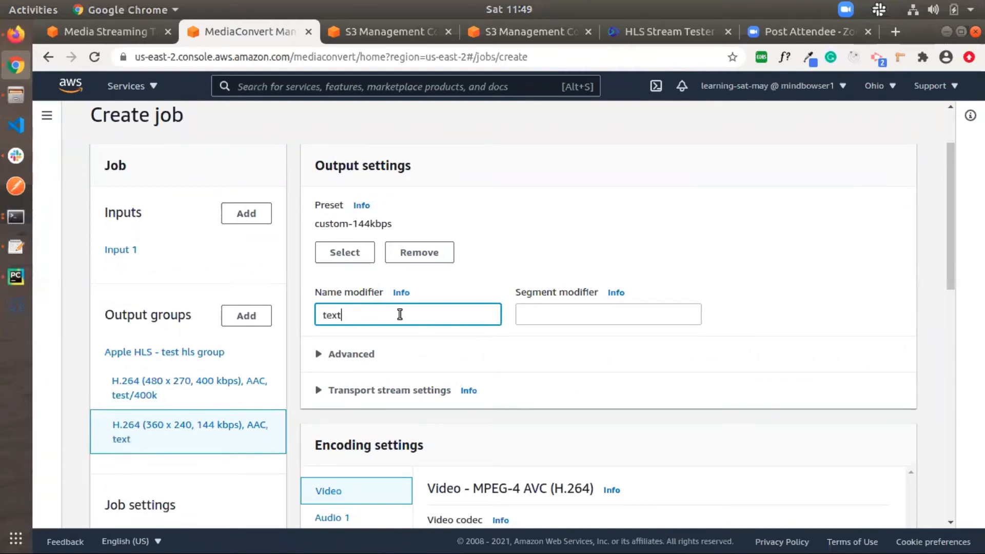
pyautogui.press('BackSpace')
pyautogui.press('BackSpace')
pyautogui.write('st/144k')
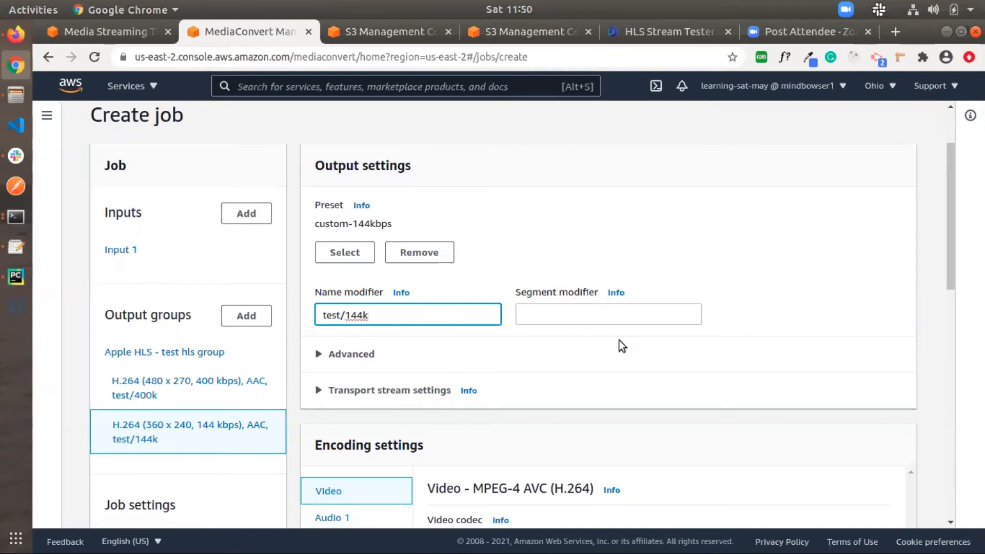
pyautogui.click(560, 317)
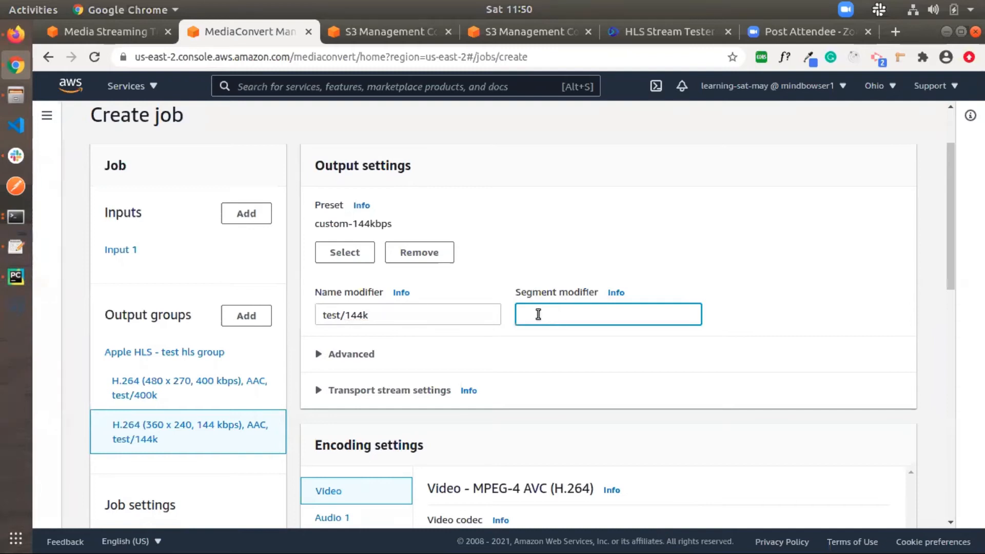
pyautogui.click(369, 317)
pyautogui.moveTo(370, 317); pyautogui.dragTo(347, 318)
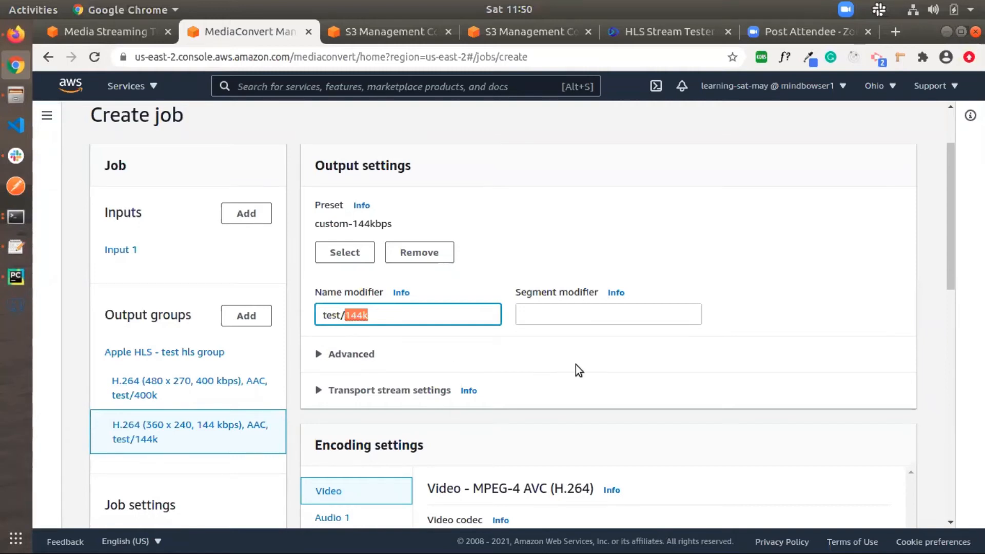
# Examine the second output's video encoding settings, including codec, resolution, rate control mode and bitrate
pyautogui.scroll(-5, 575, 364)
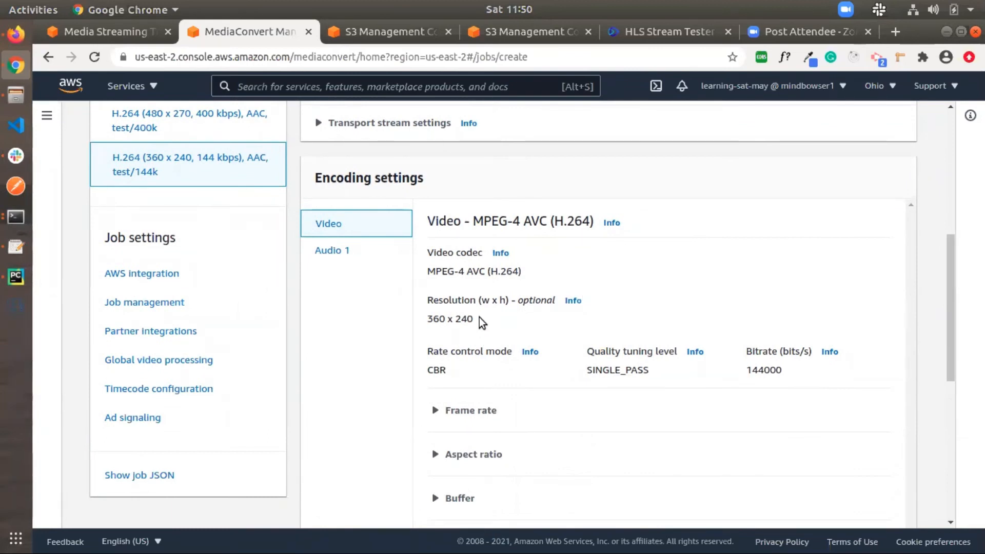
pyautogui.moveTo(479, 317); pyautogui.dragTo(414, 324)
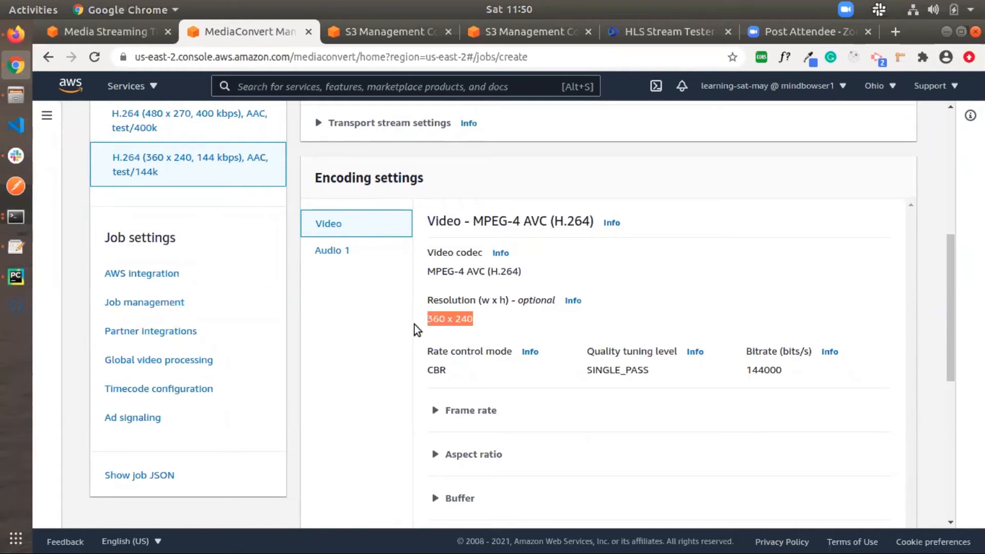
pyautogui.click(479, 334)
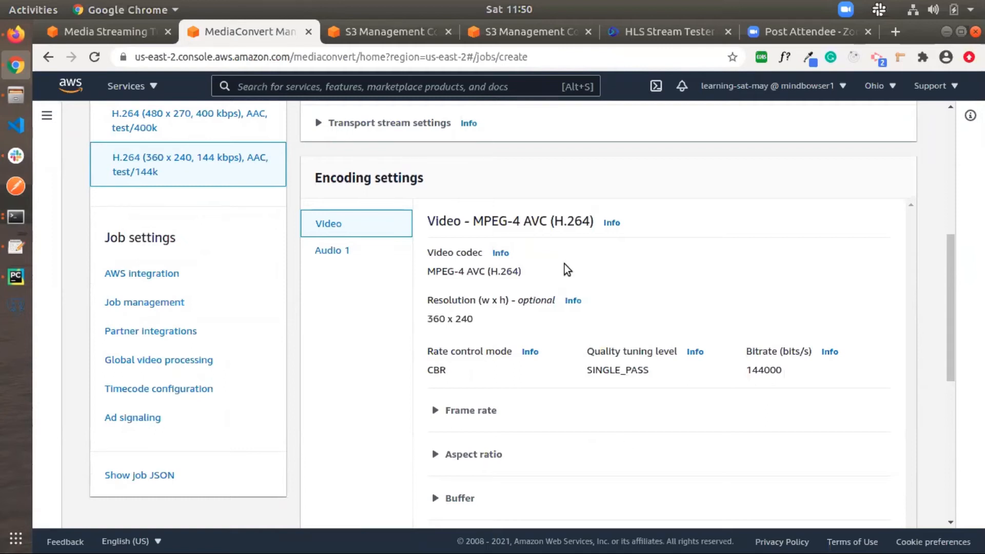
pyautogui.scroll(3, 565, 264)
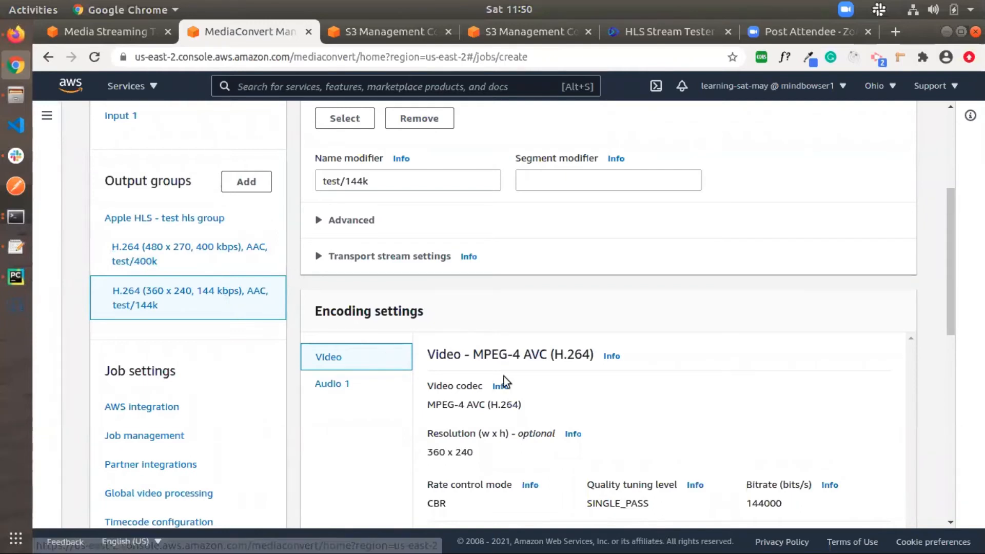
pyautogui.scroll(-1, 320, 439)
# Try to create the job with its current settings
pyautogui.scroll(-10, 318, 434)
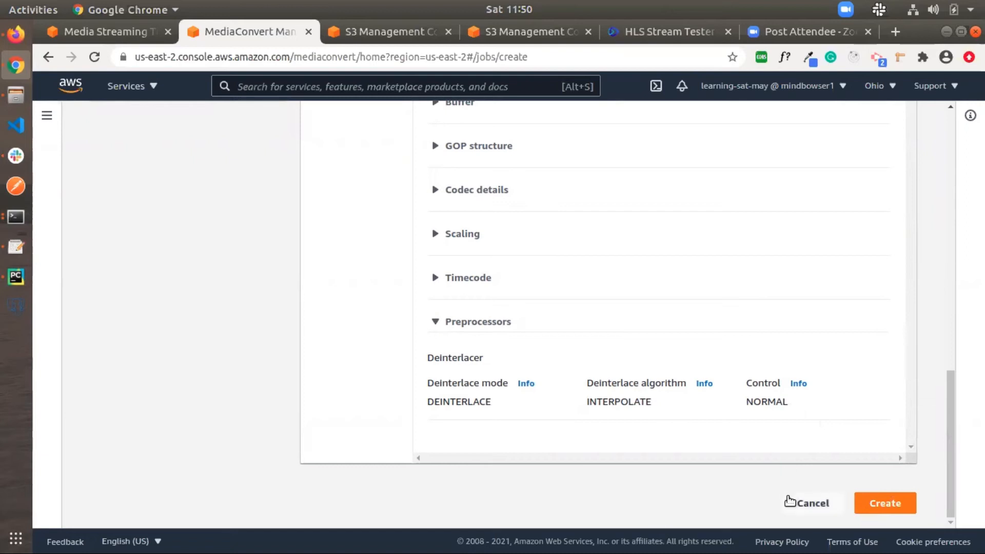
pyautogui.click(899, 500)
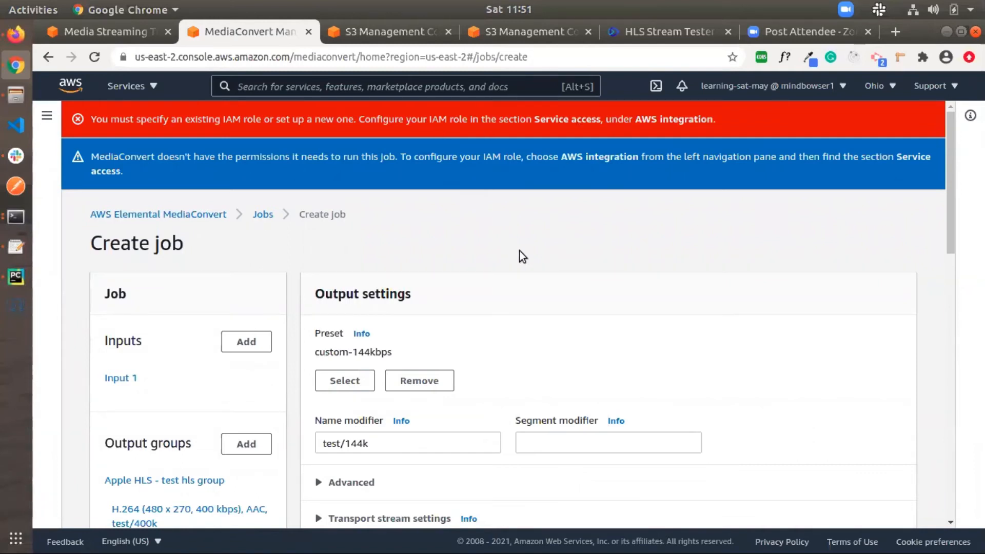
# Assign the existing service role Media_Converter_Role in the job's AWS integration settings and create the job
pyautogui.scroll(-5, 519, 251)
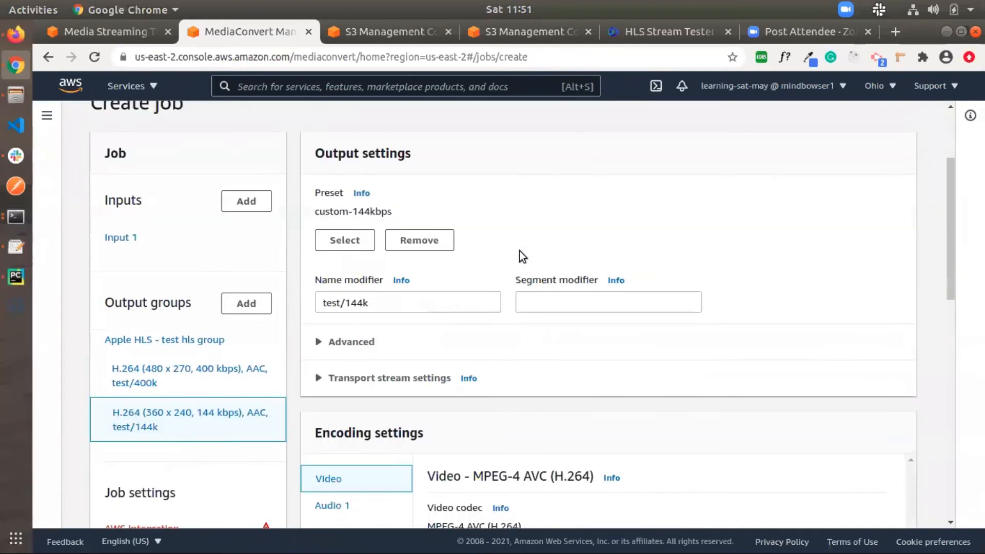
pyautogui.scroll(-6, 222, 473)
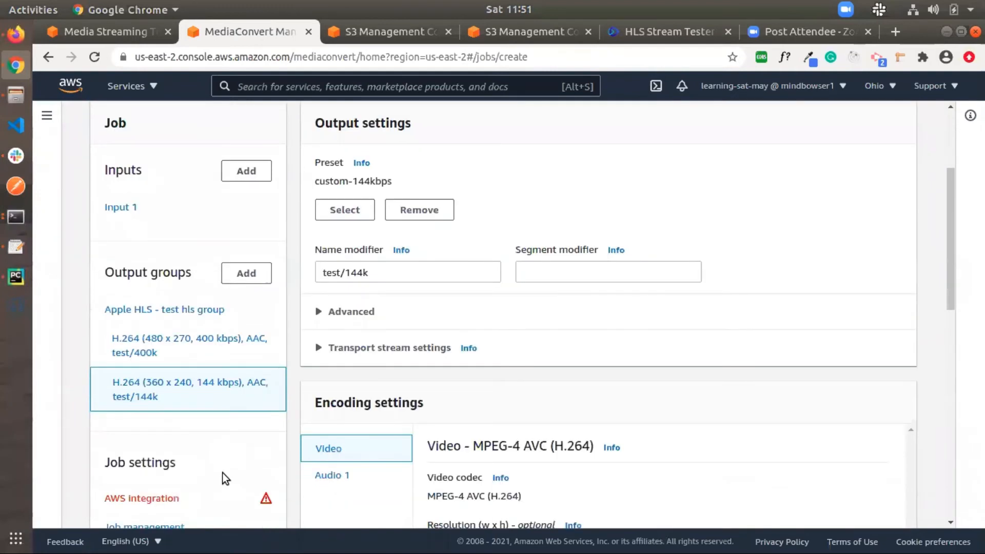
pyautogui.click(127, 375)
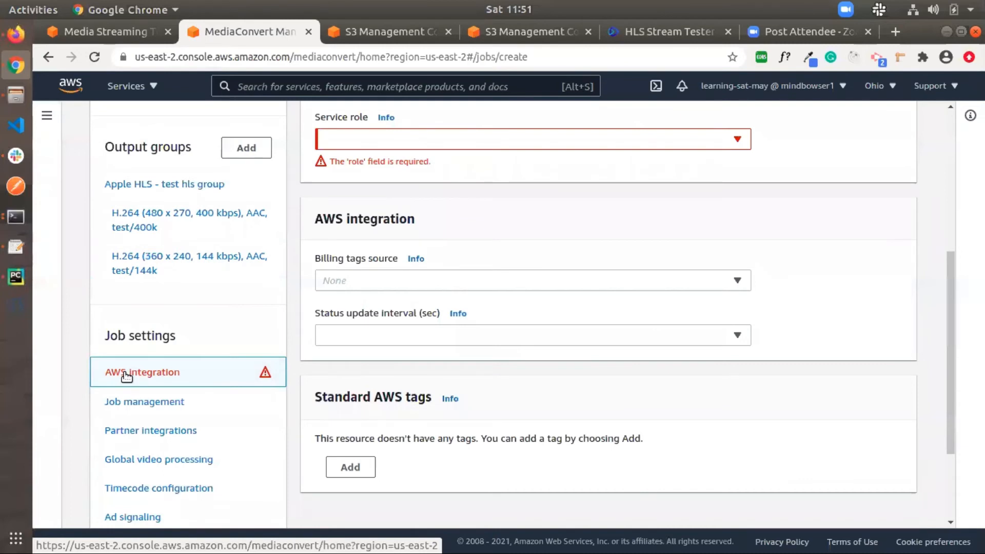
pyautogui.scroll(4, 513, 200)
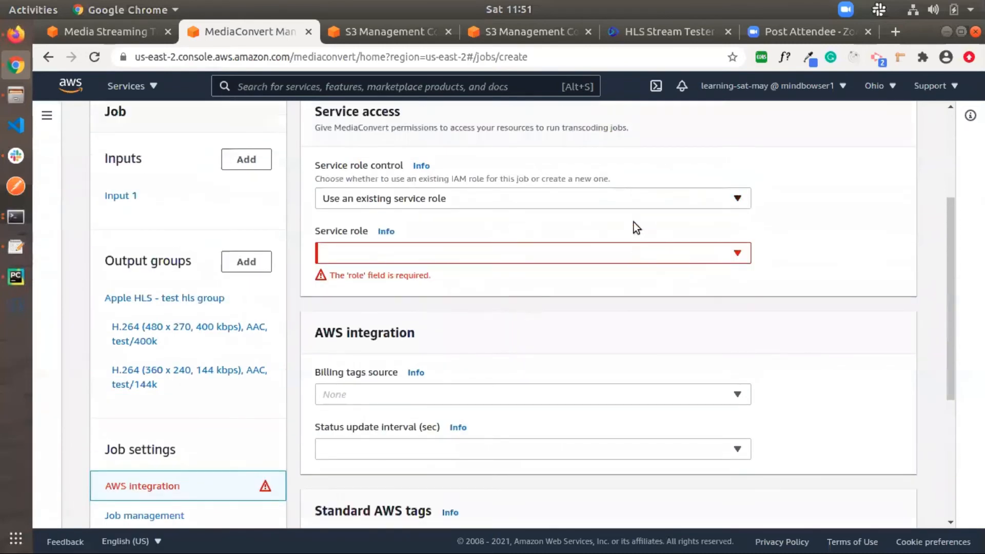
pyautogui.click(745, 255)
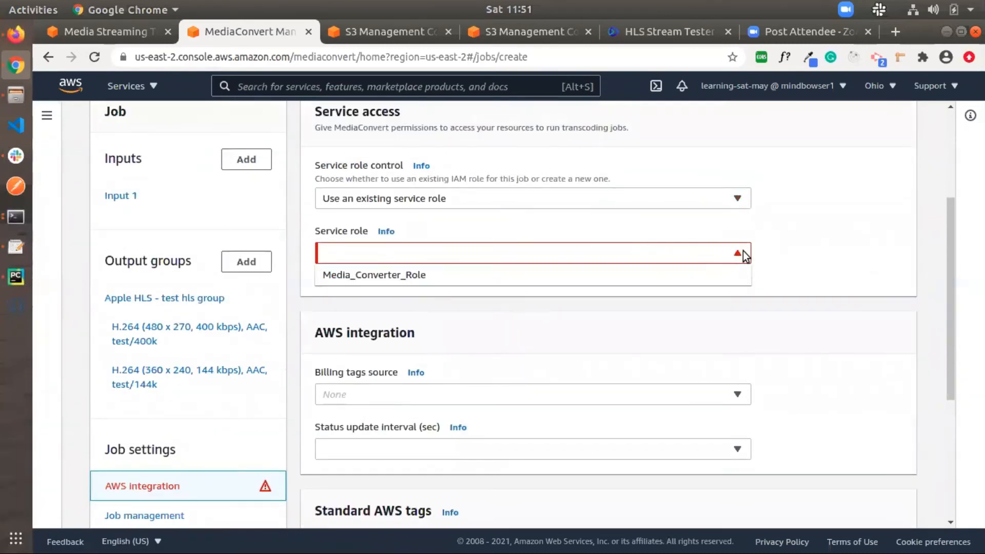
pyautogui.click(459, 276)
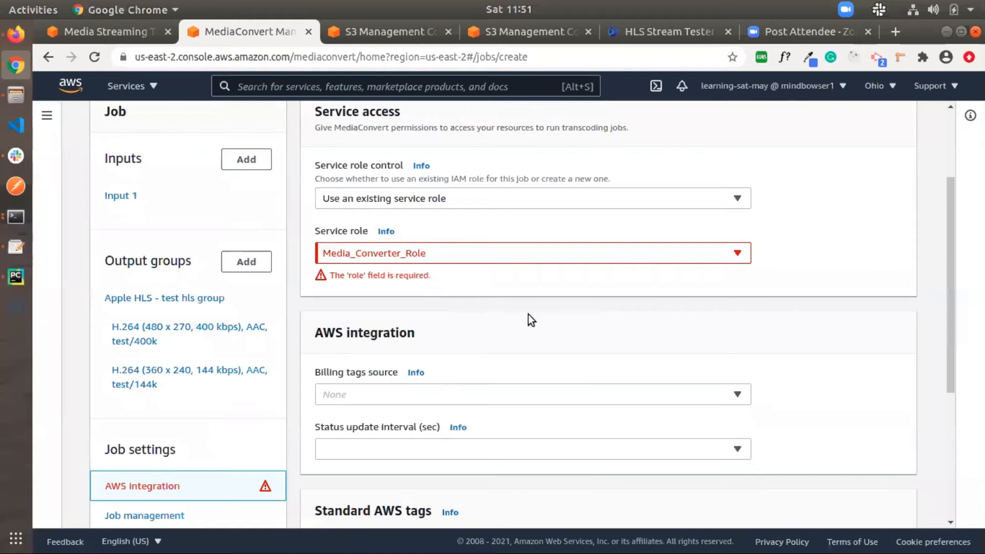
pyautogui.scroll(-5, 528, 314)
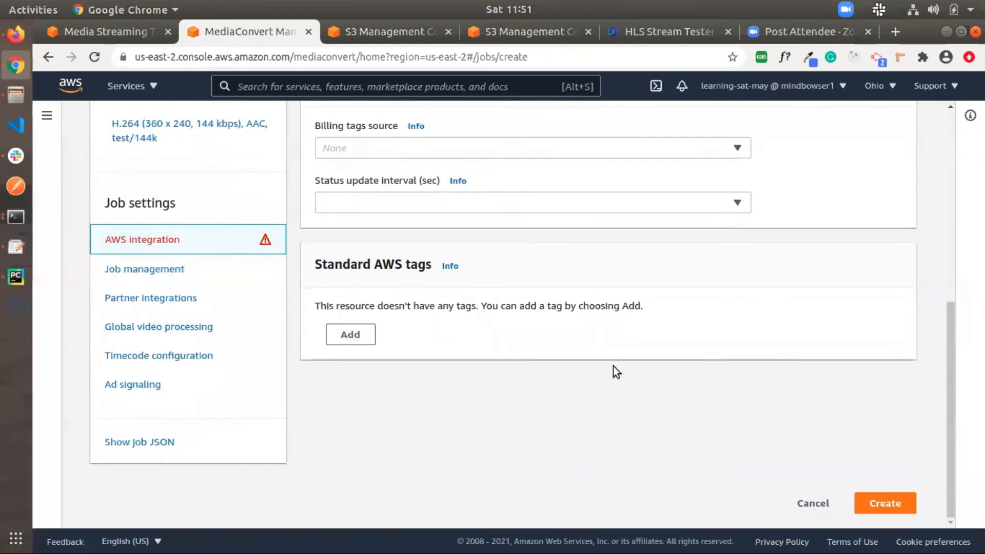
pyautogui.click(872, 501)
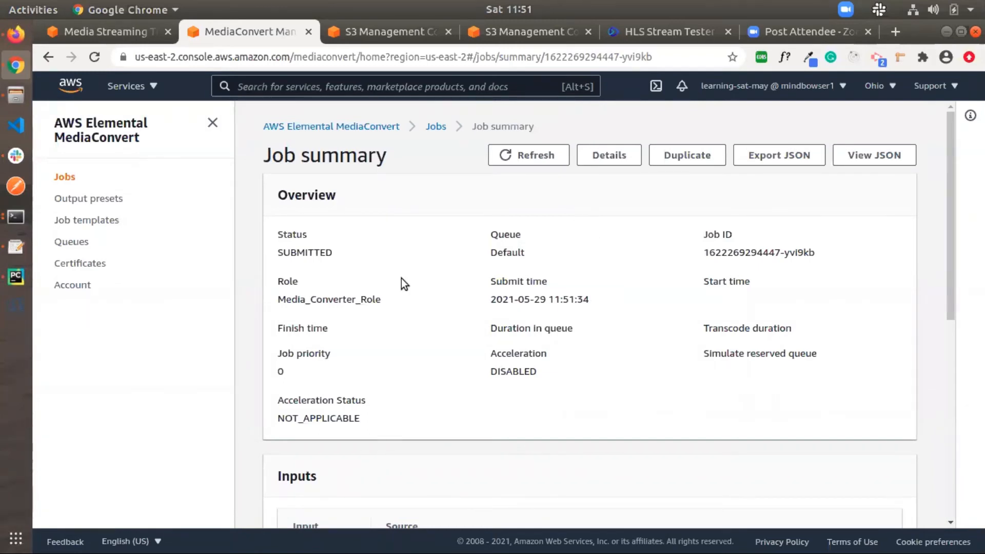
# Review the inputs and outputs in the job summary and refresh the job's status
pyautogui.scroll(-5, 618, 379)
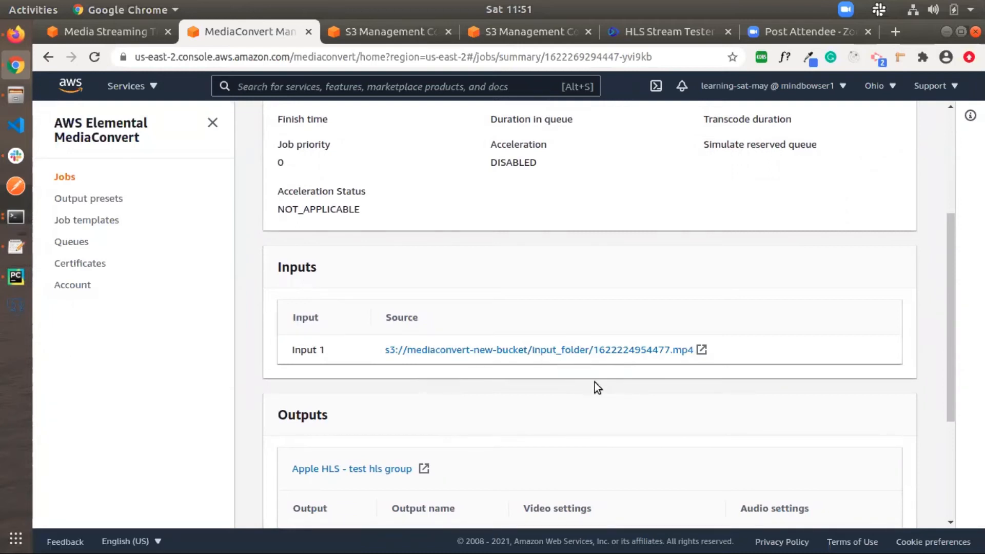
pyautogui.scroll(-5, 607, 411)
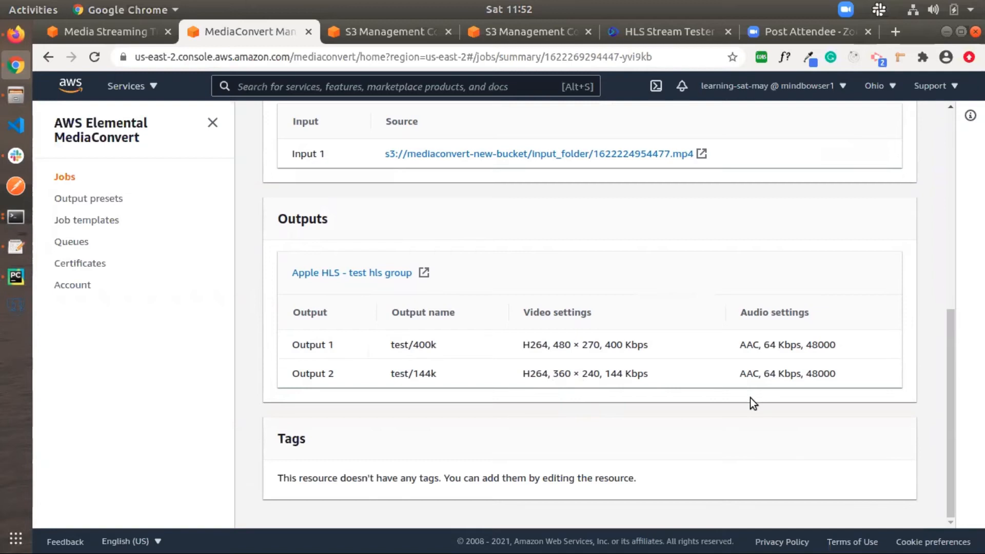
pyautogui.scroll(10, 709, 423)
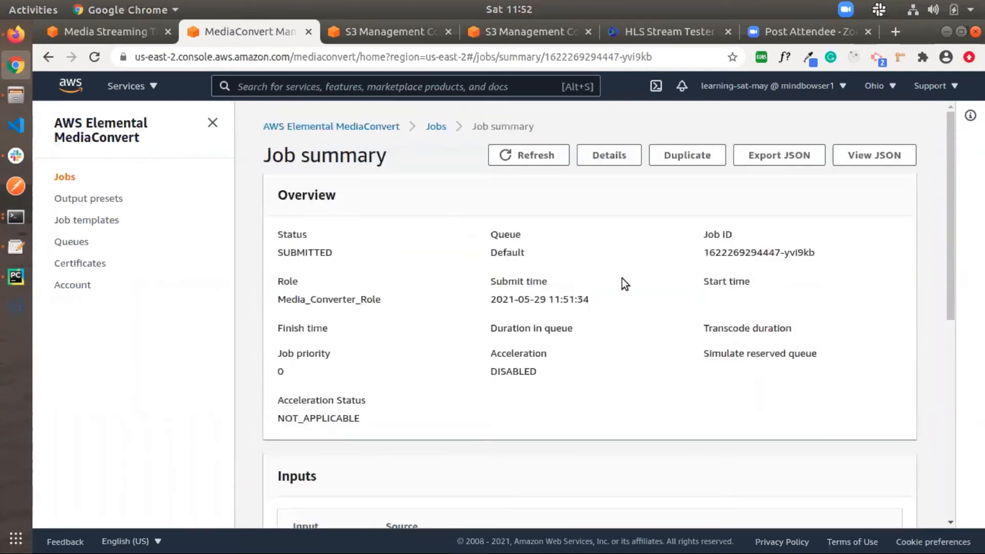
pyautogui.click(525, 154)
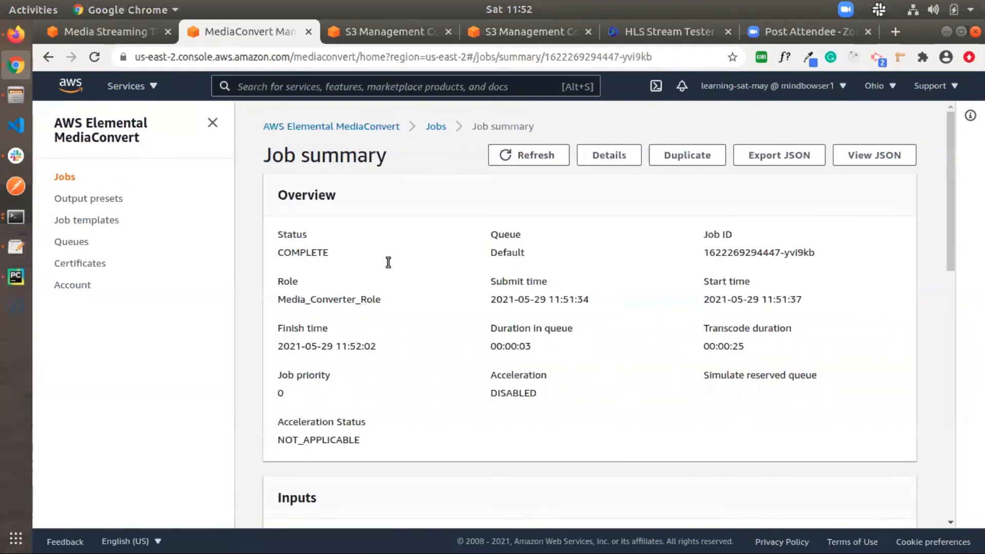
# Review the job's status, the output settings and the output details in the job summary
pyautogui.doubleClick(318, 252)
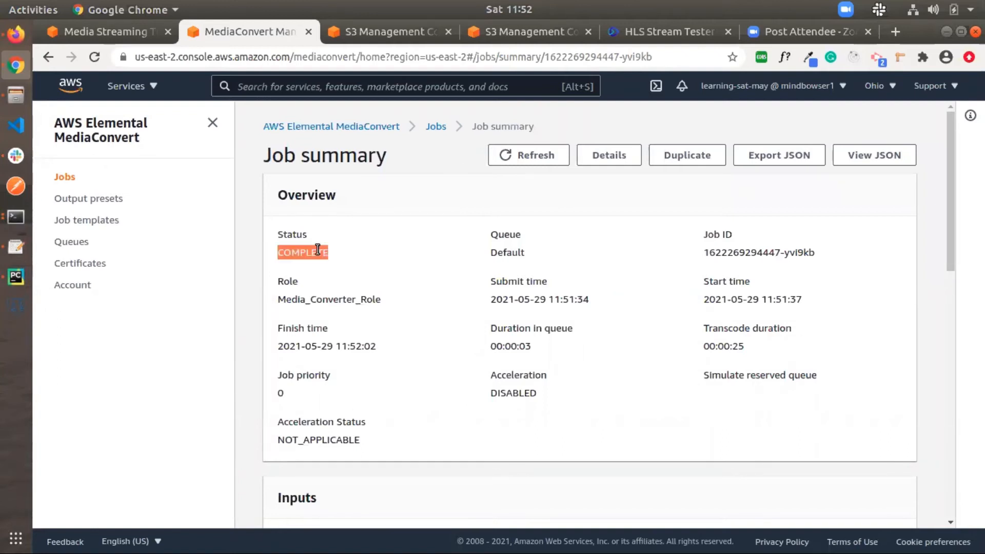
pyautogui.click(480, 184)
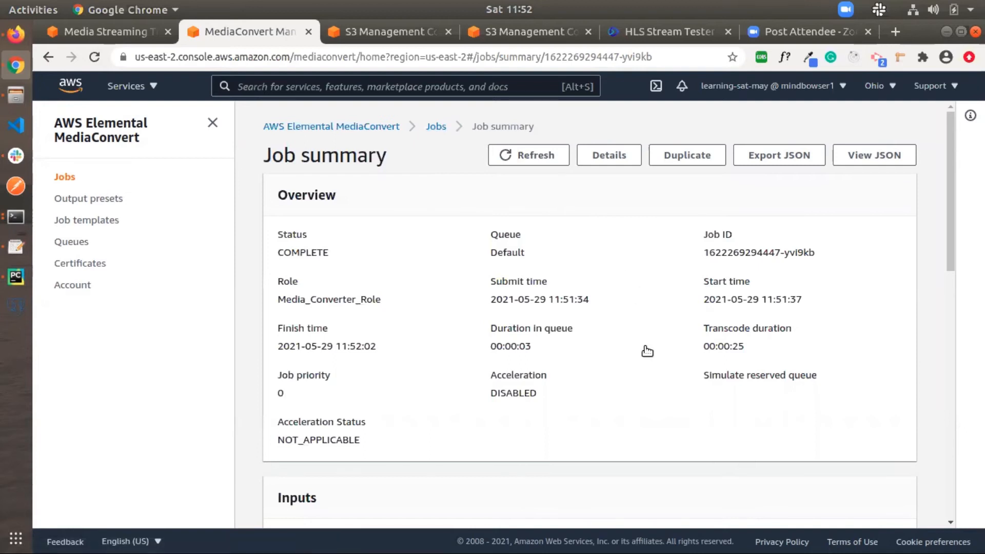
pyautogui.scroll(-8, 645, 349)
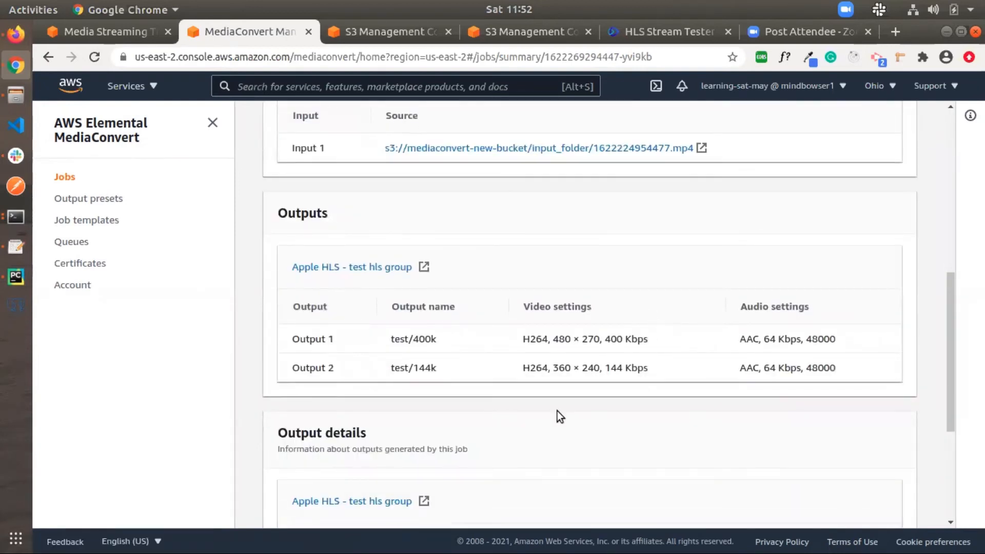
pyautogui.scroll(-5, 557, 411)
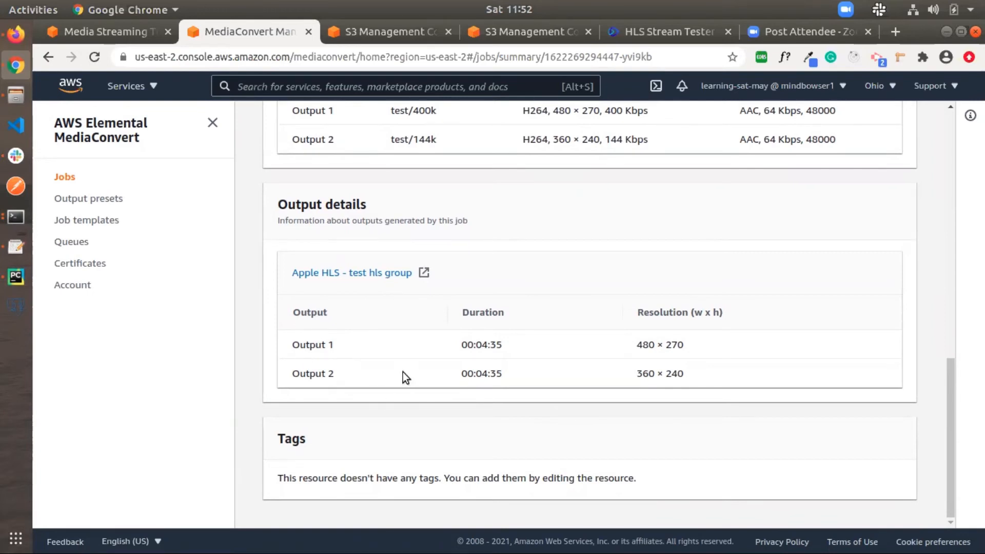
pyautogui.moveTo(703, 370); pyautogui.dragTo(648, 331)
pyautogui.click(606, 275)
pyautogui.scroll(5, 606, 275)
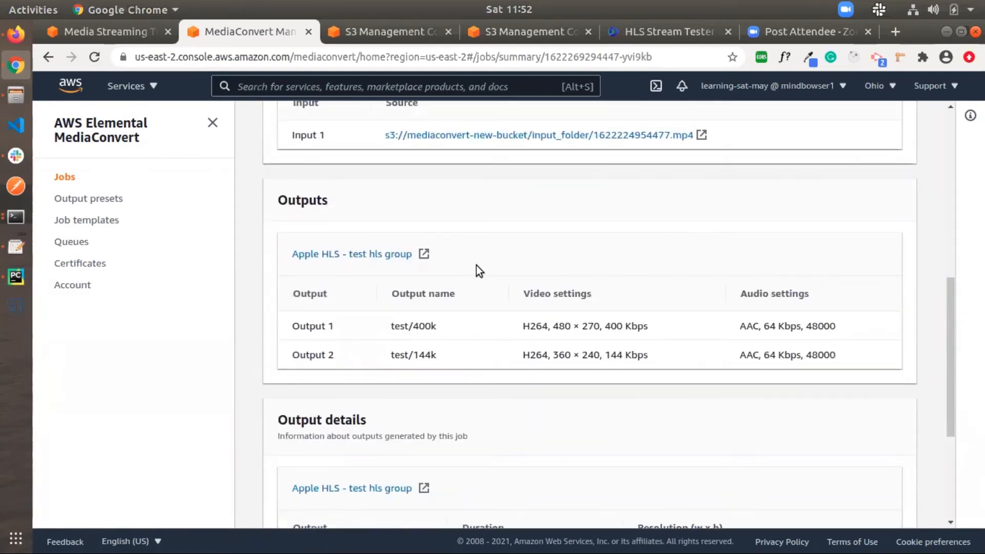
pyautogui.scroll(6, 564, 215)
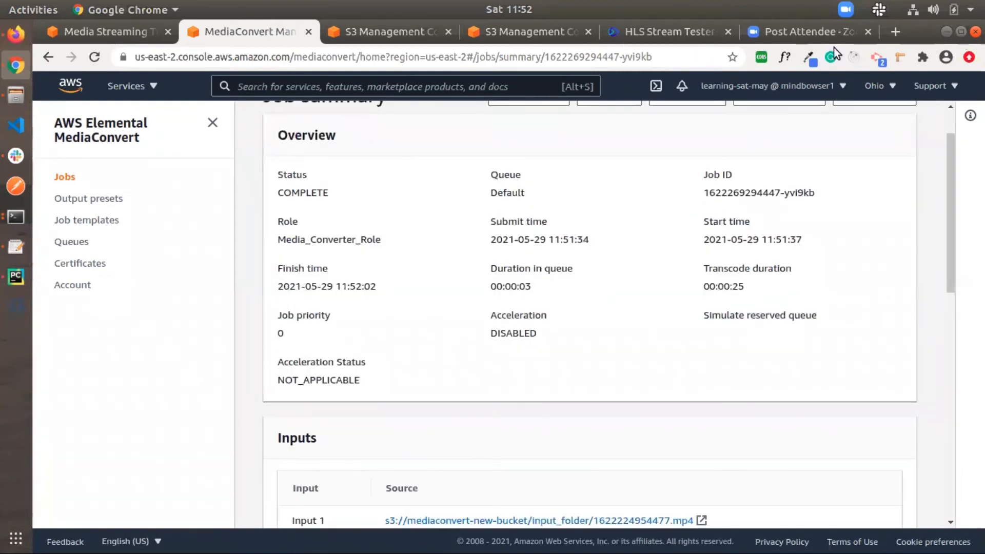
pyautogui.click(959, 25)
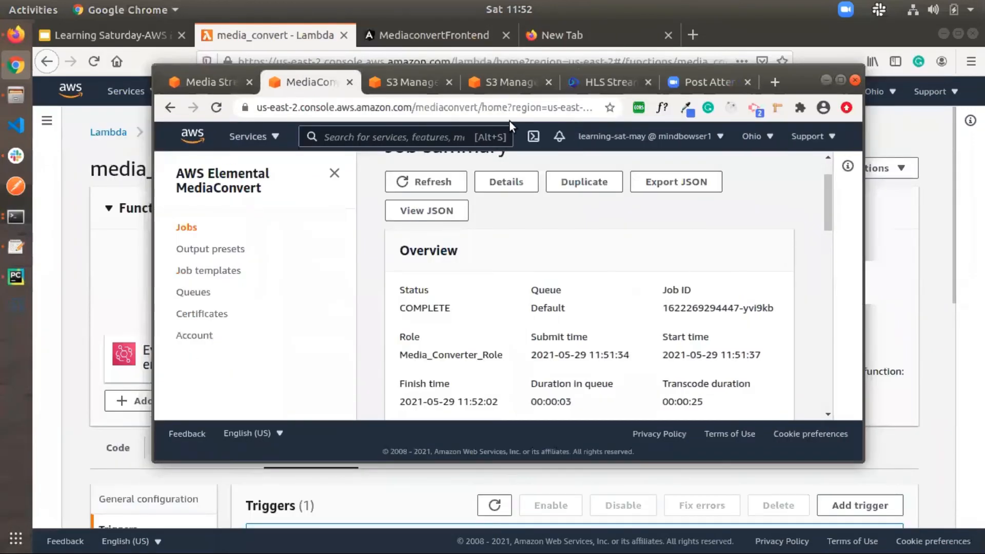
pyautogui.click(414, 84)
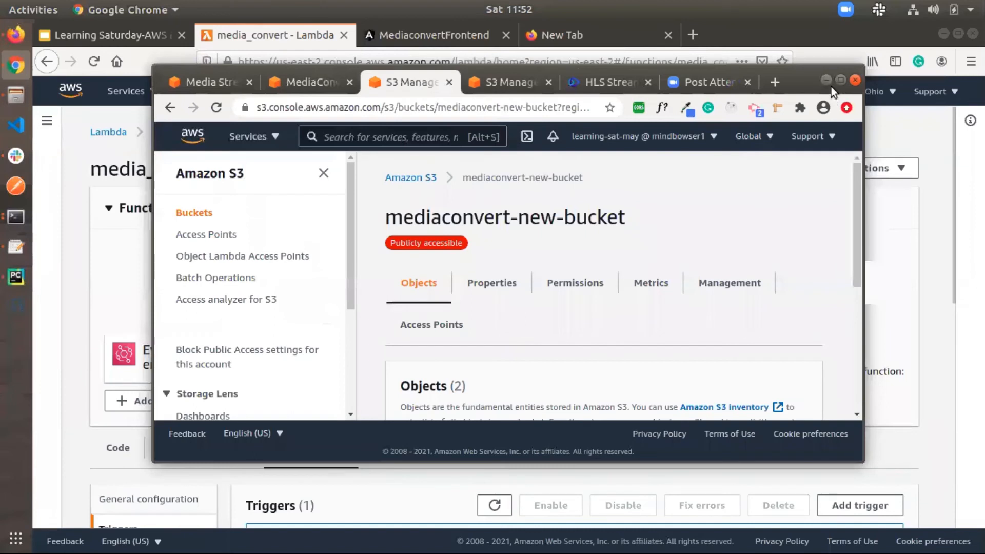
pyautogui.click(844, 80)
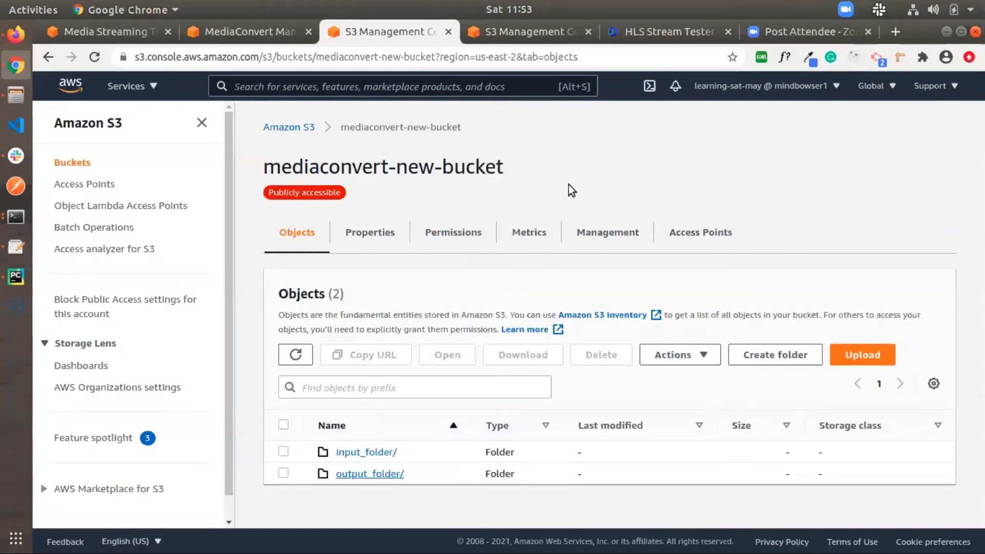
pyautogui.click(368, 474)
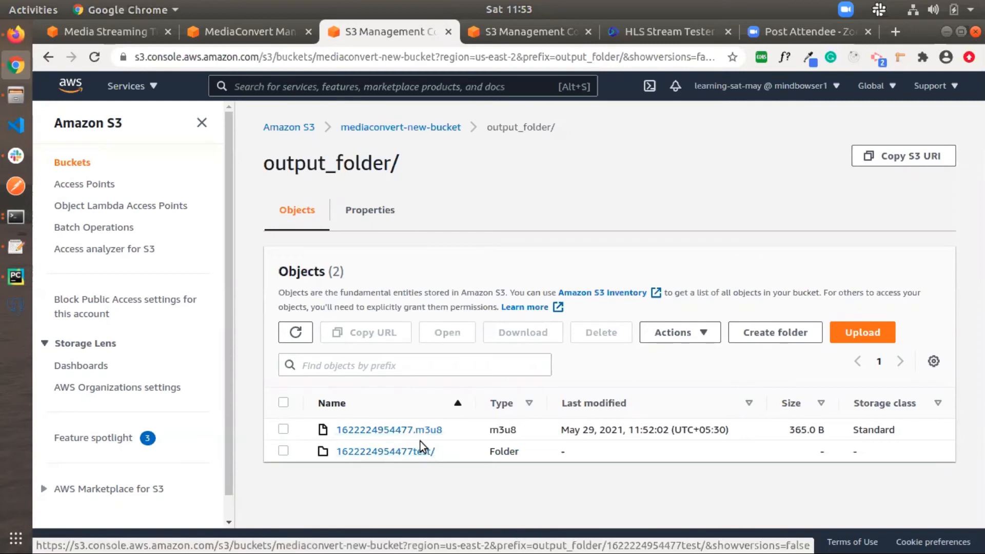
pyautogui.click(423, 456)
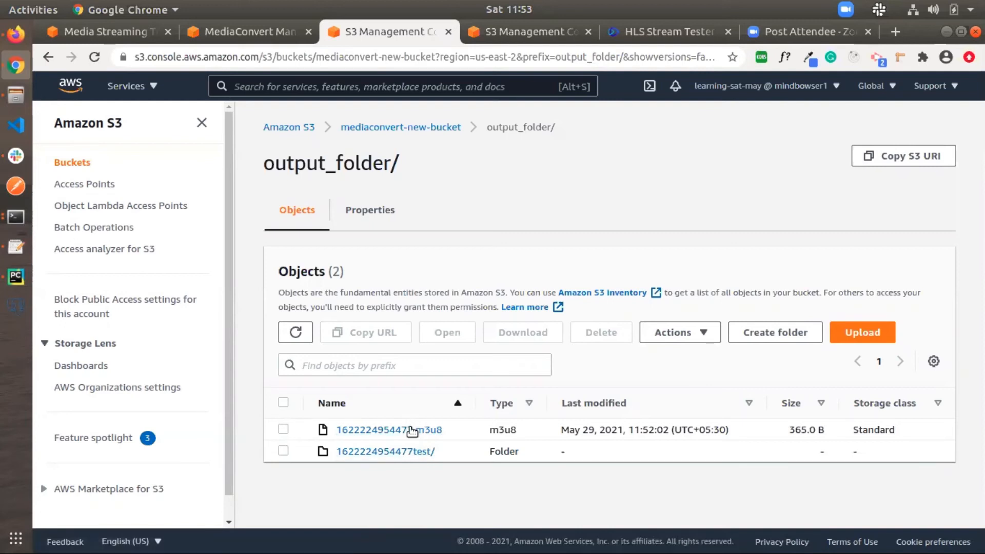
pyautogui.click(407, 454)
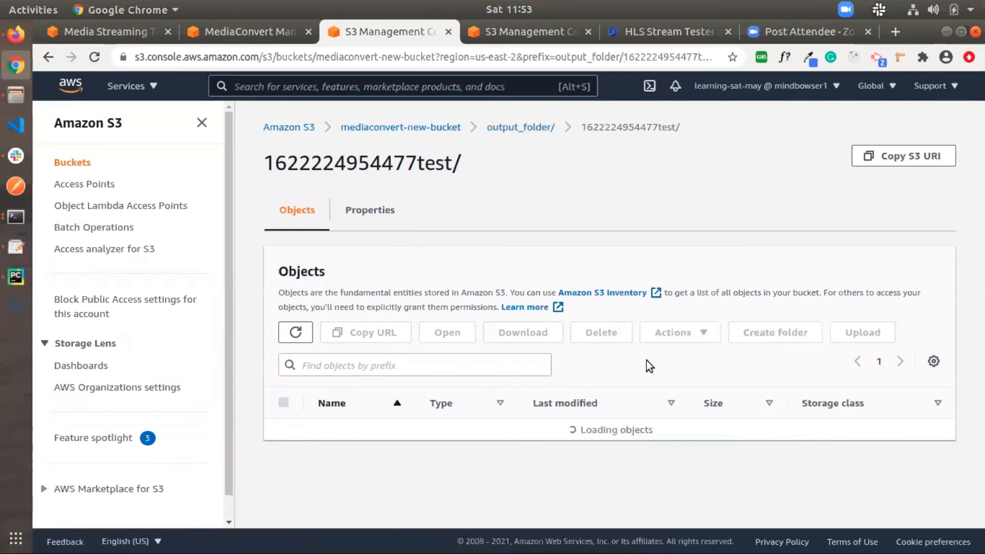
pyautogui.scroll(-5, 646, 360)
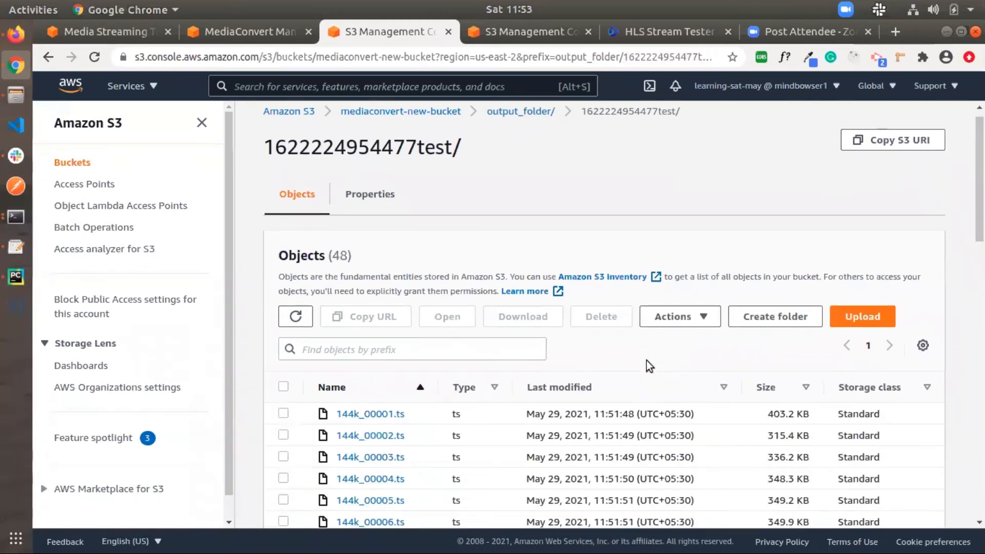
pyautogui.scroll(2, 476, 377)
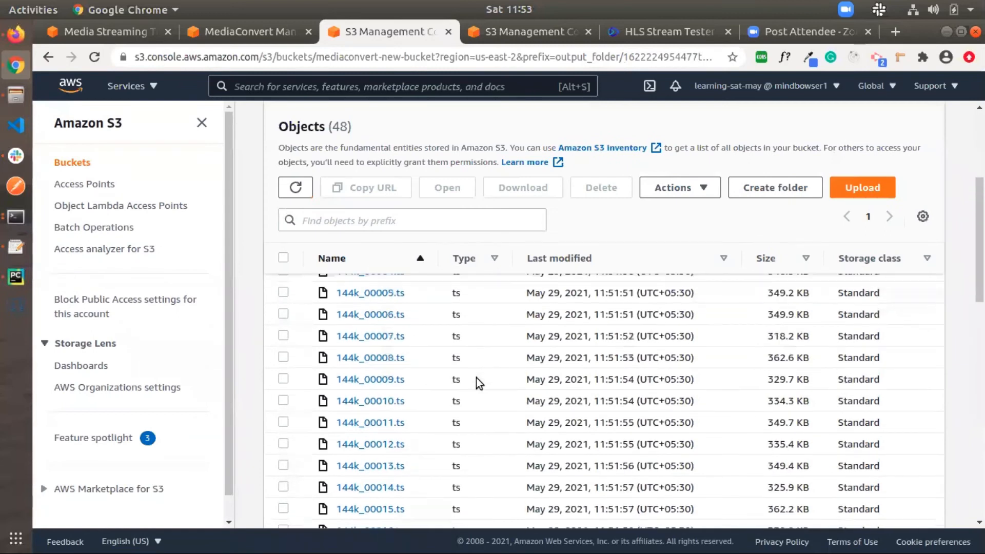
pyautogui.scroll(3, 457, 371)
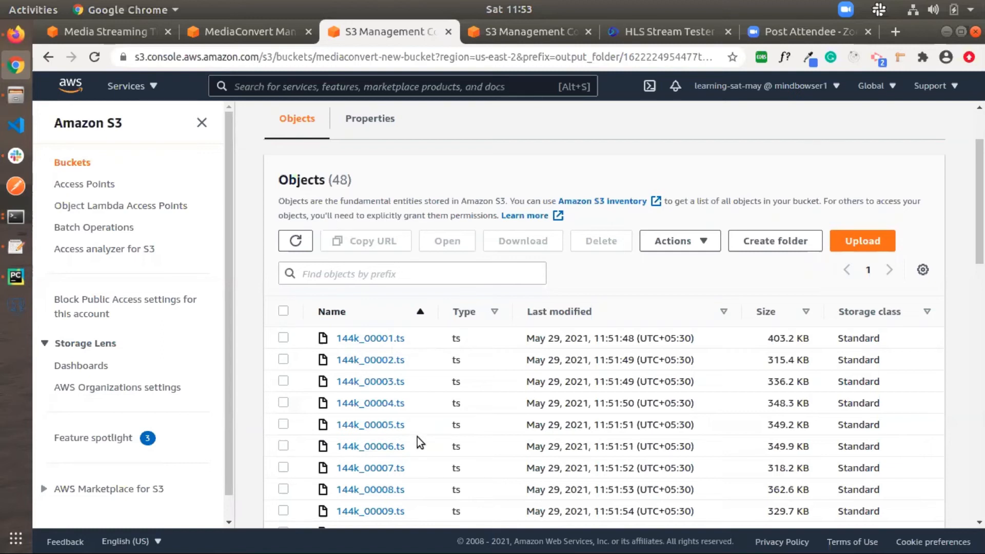
pyautogui.scroll(-8, 417, 436)
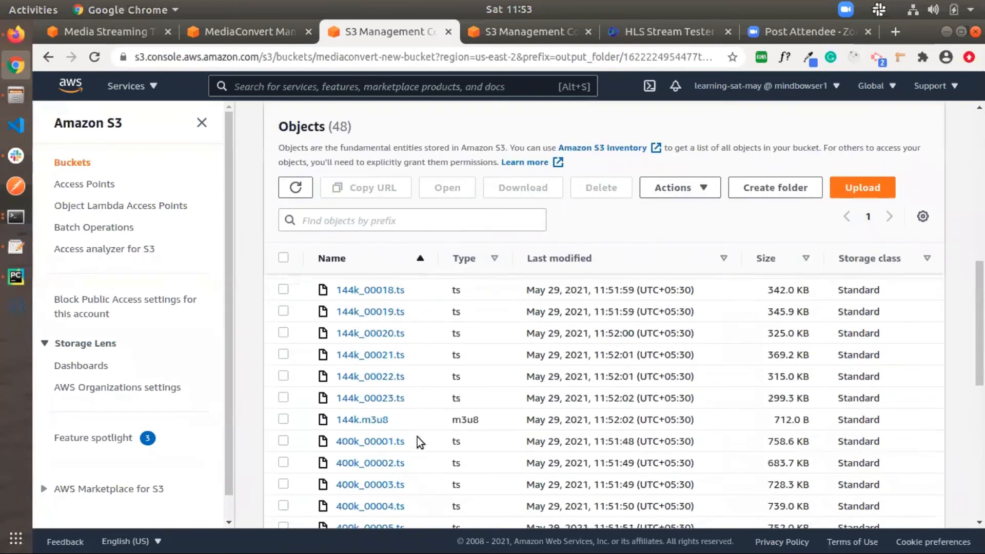
pyautogui.scroll(-3, 417, 437)
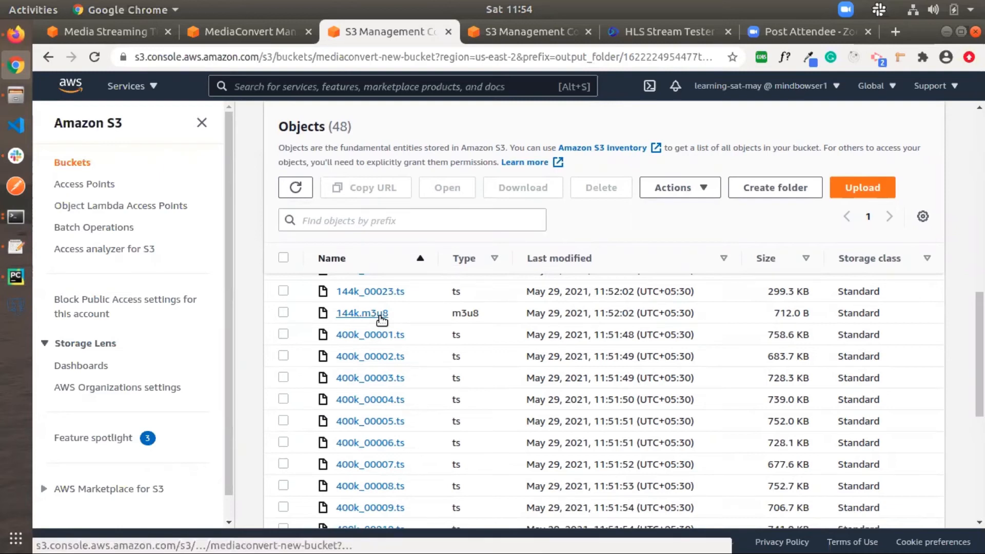
pyautogui.scroll(-3, 411, 402)
pyautogui.scroll(-2, 410, 402)
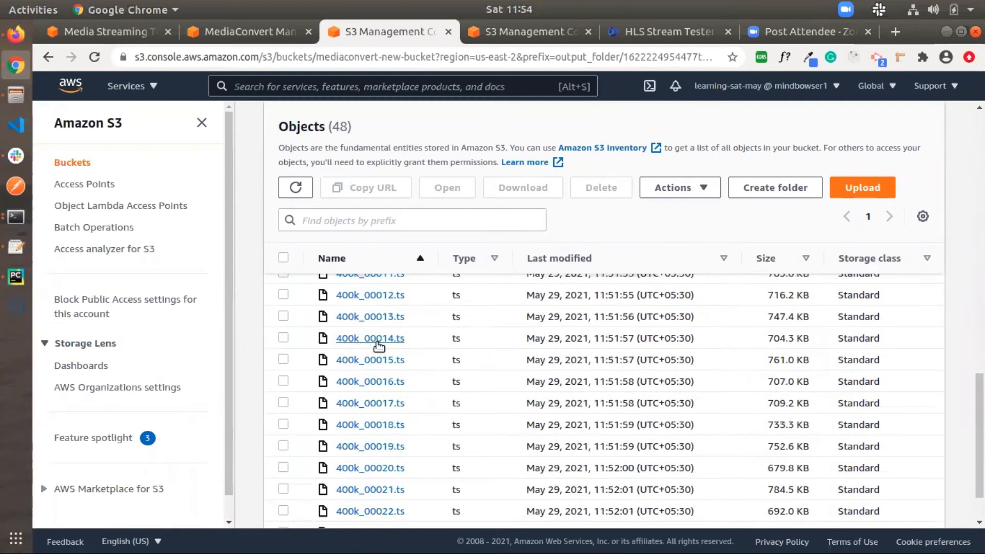
pyautogui.scroll(-2, 419, 418)
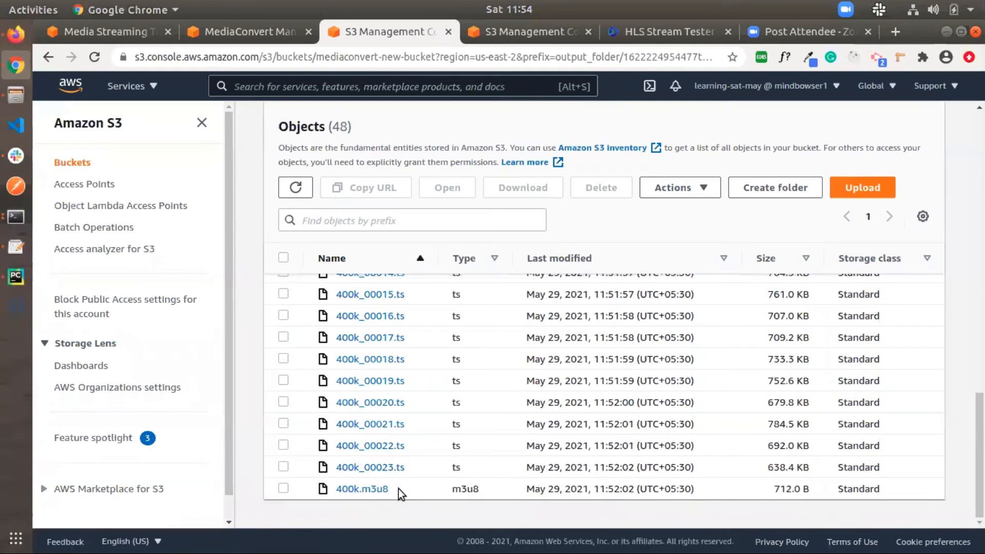
pyautogui.scroll(10, 412, 472)
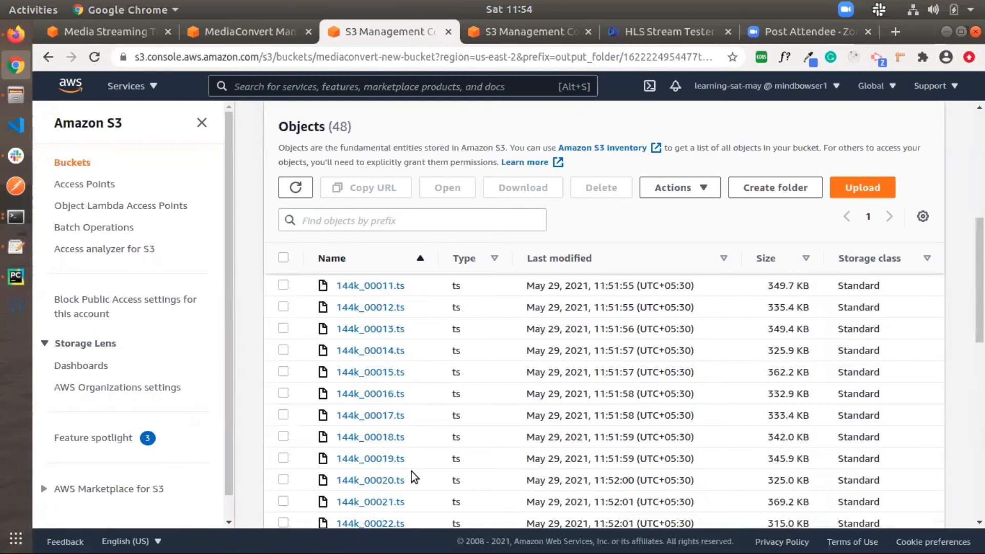
pyautogui.scroll(-4, 411, 472)
pyautogui.scroll(1, 370, 408)
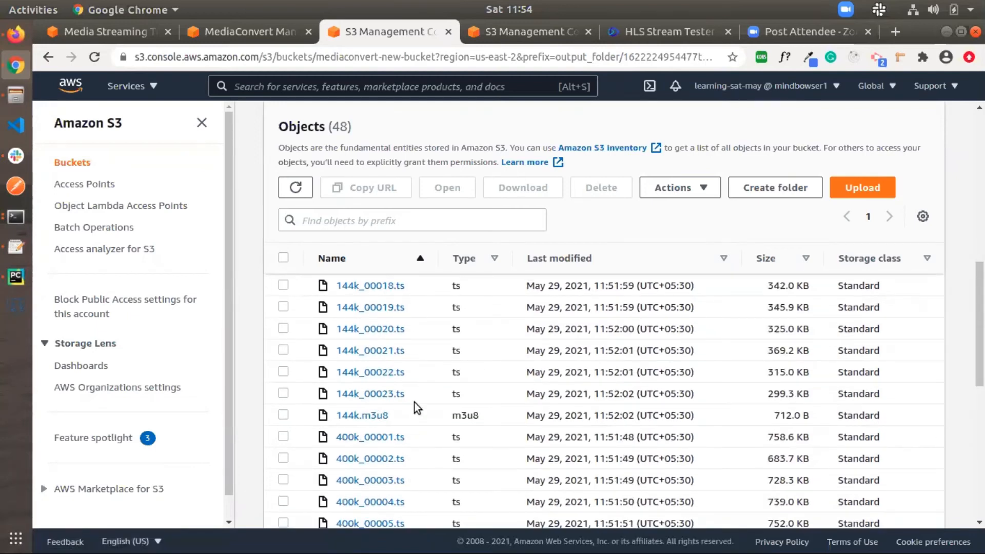
pyautogui.scroll(10, 415, 408)
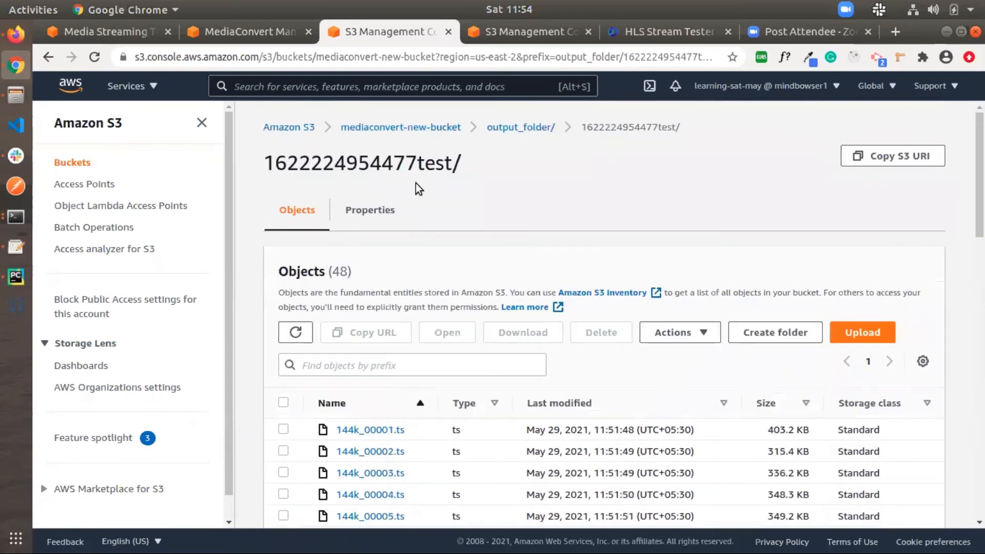
# Return to output_folder, open 1622224954477.m3u8 and copy its object URL
pyautogui.click(522, 128)
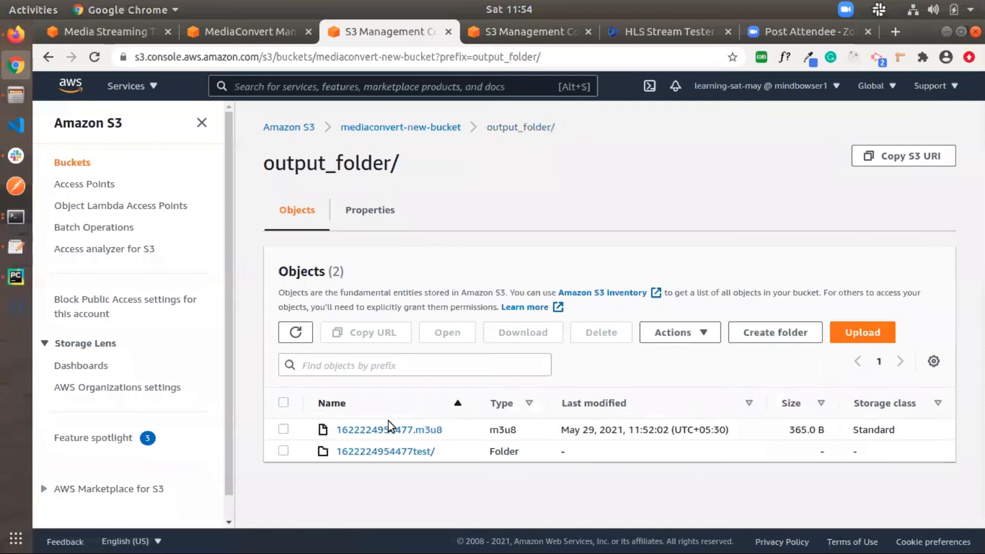
pyautogui.click(390, 429)
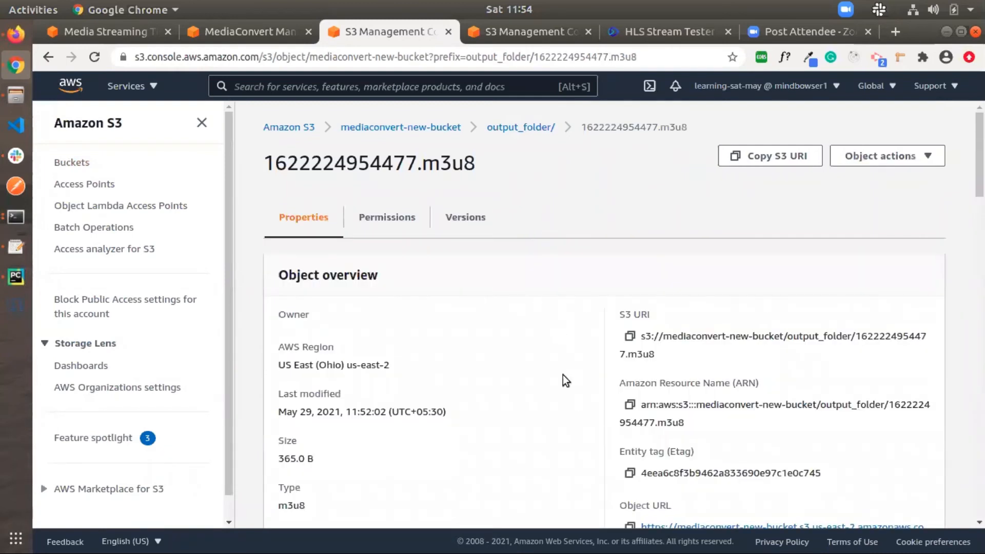
pyautogui.scroll(-4, 563, 375)
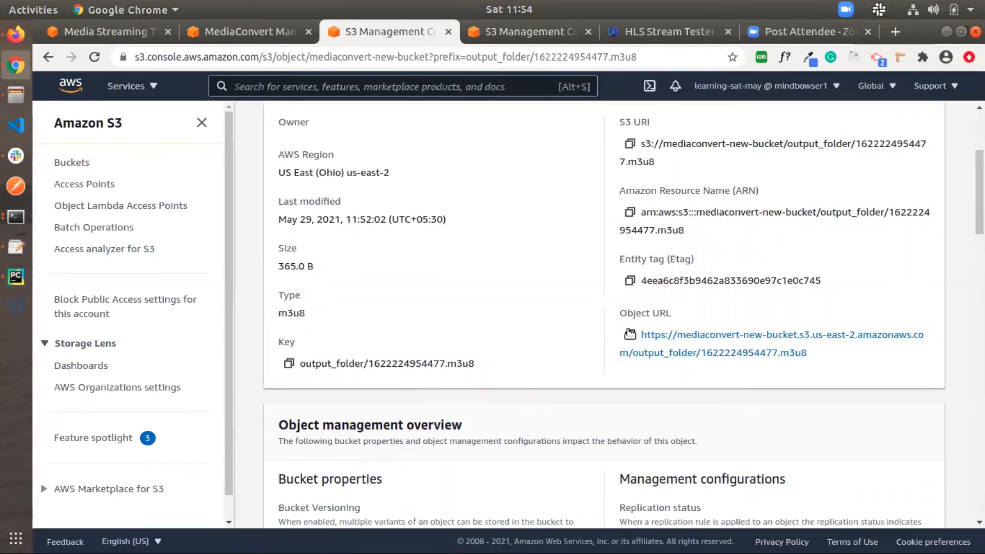
pyautogui.click(630, 334)
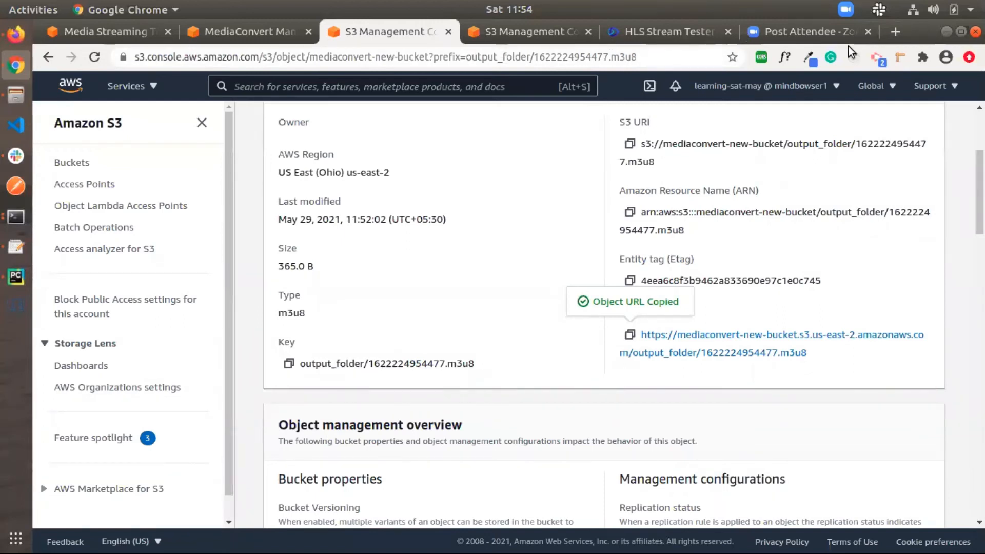
# Switch to the Castr HLS stream tester and load the copied m3u8 object URL as the streaming URL
pyautogui.click(957, 34)
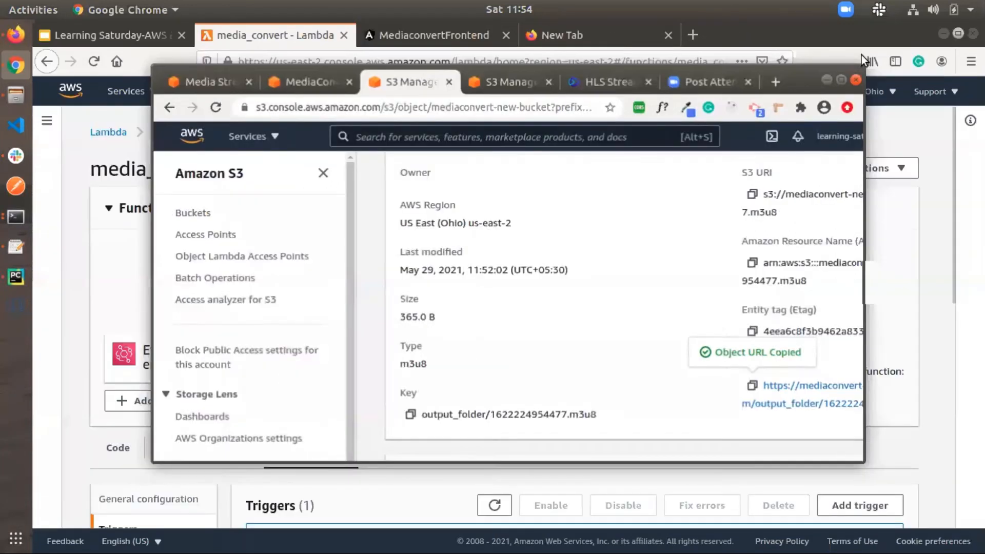
pyautogui.click(595, 85)
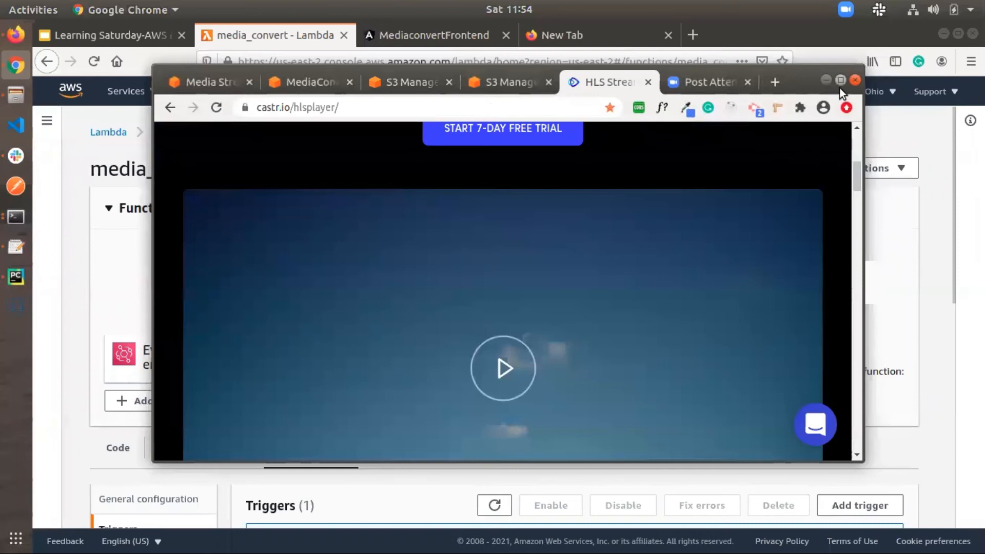
pyautogui.click(839, 88)
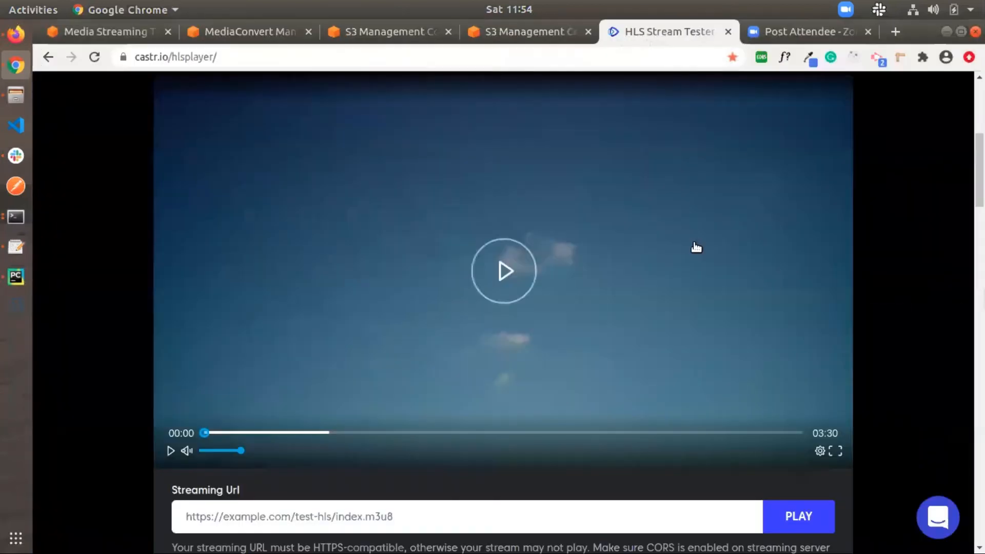
pyautogui.scroll(5, 653, 344)
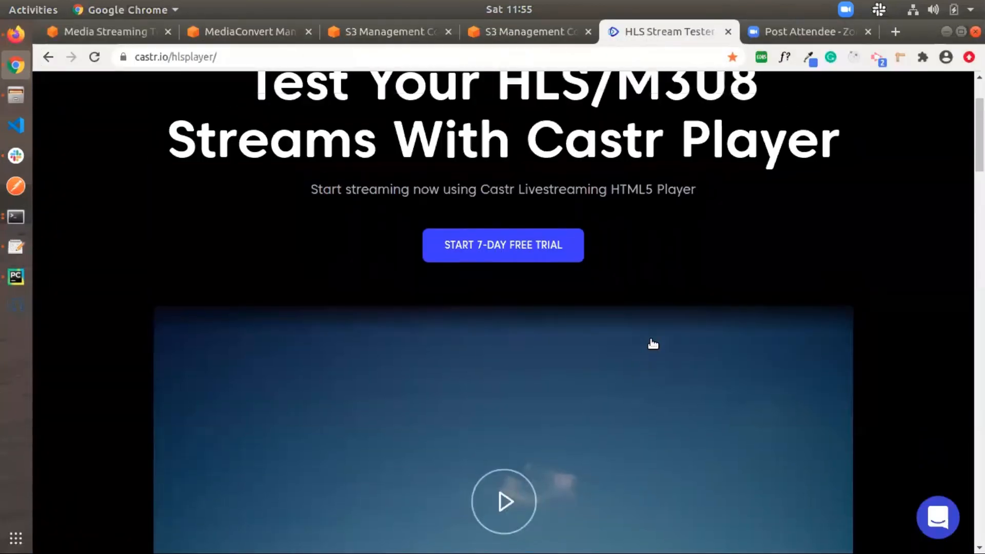
pyautogui.scroll(-7, 653, 344)
pyautogui.click(322, 412)
pyautogui.hotkey('ctrl', 'v')
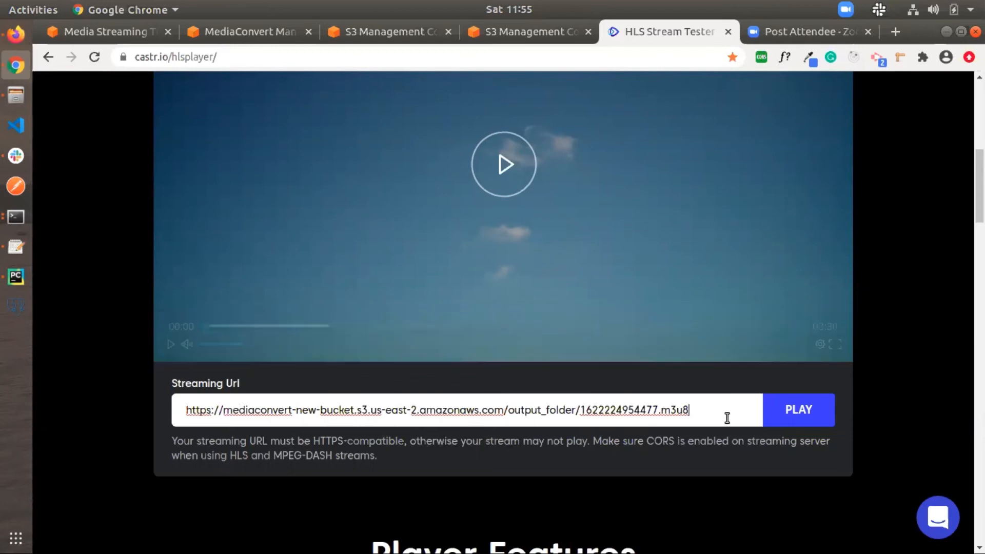
pyautogui.click(791, 411)
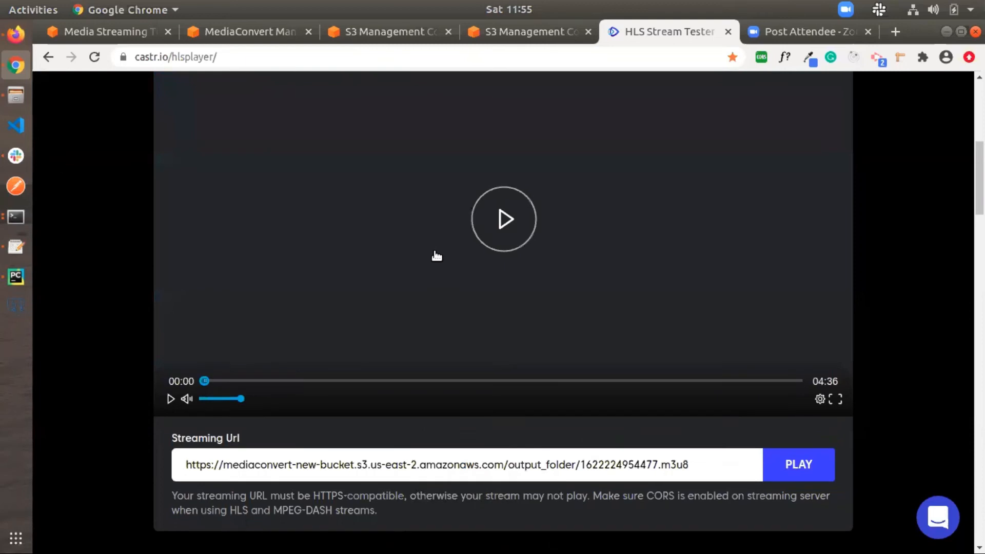
# Play the loaded HLS stream and lower the player's volume to near its minimum
pyautogui.click(501, 218)
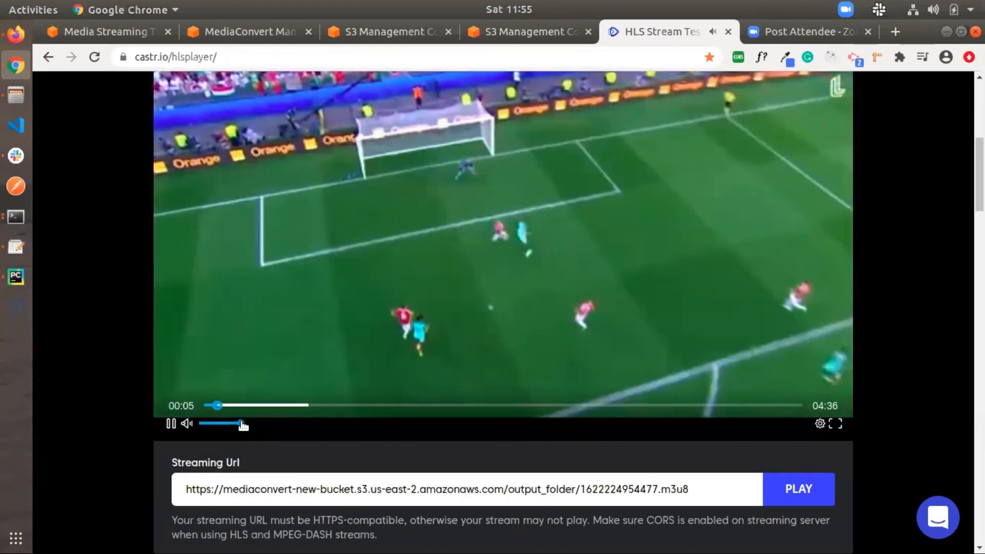
pyautogui.moveTo(243, 425); pyautogui.dragTo(205, 424)
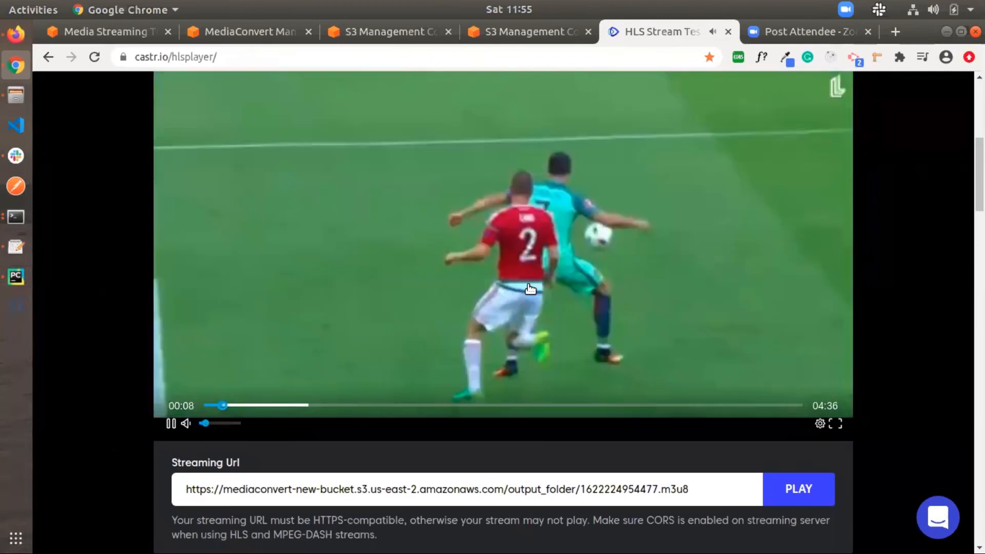
# Show the player's video quality options and set the quality to 480x270, 490kbps
pyautogui.click(820, 425)
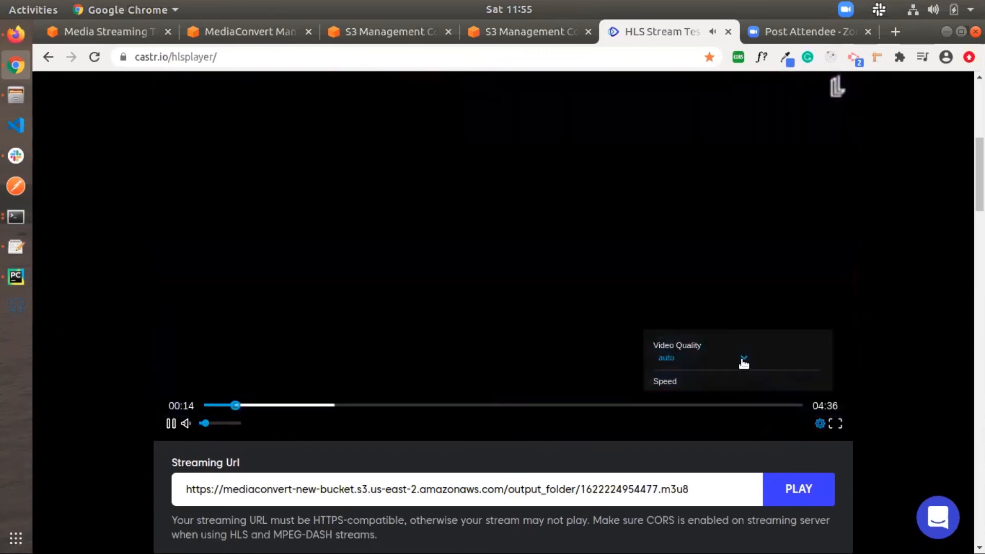
pyautogui.click(743, 360)
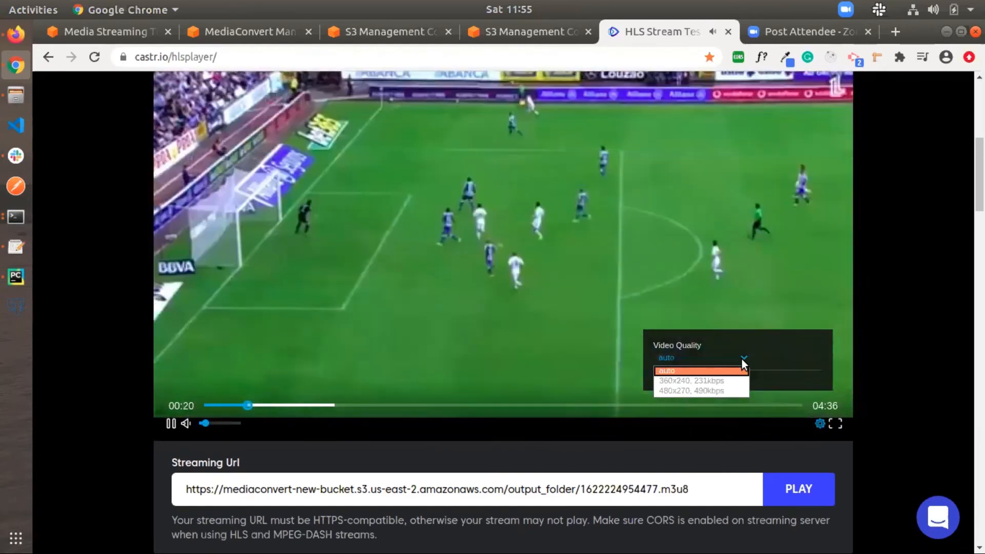
pyautogui.click(255, 33)
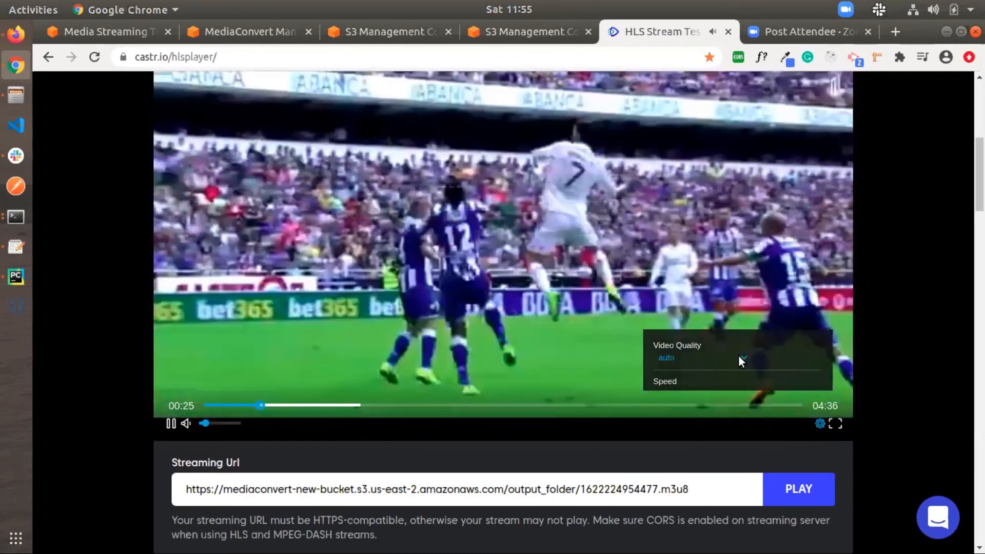
pyautogui.click(739, 356)
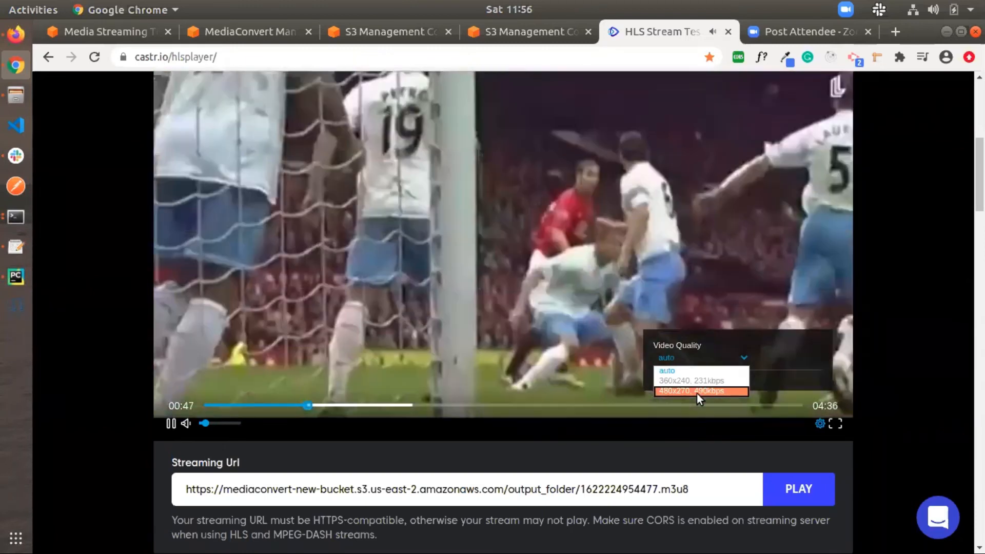
pyautogui.click(697, 391)
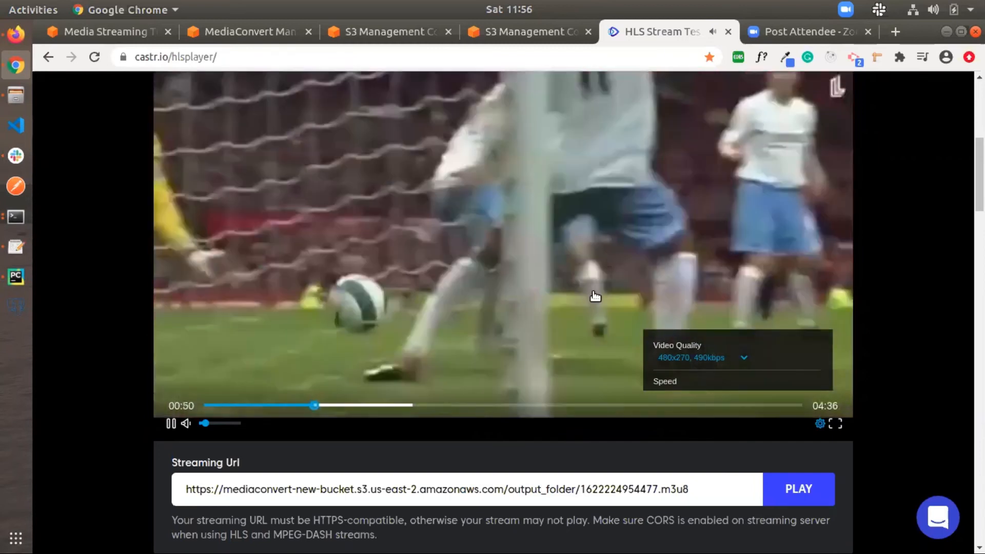
# Pause the video, set its quality to 360x240, 231kbps, and resume playback from about 01:52
pyautogui.click(595, 297)
pyautogui.click(722, 362)
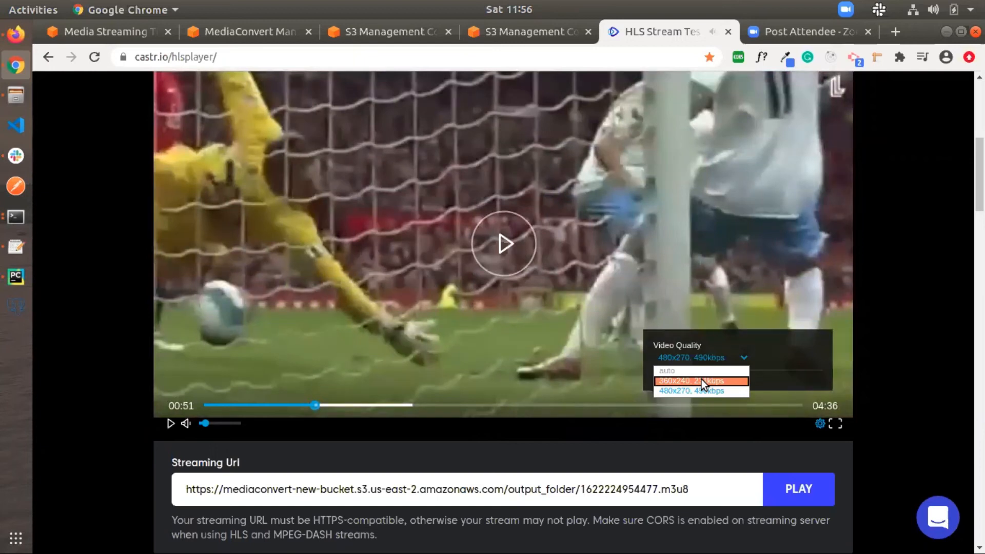
pyautogui.click(701, 380)
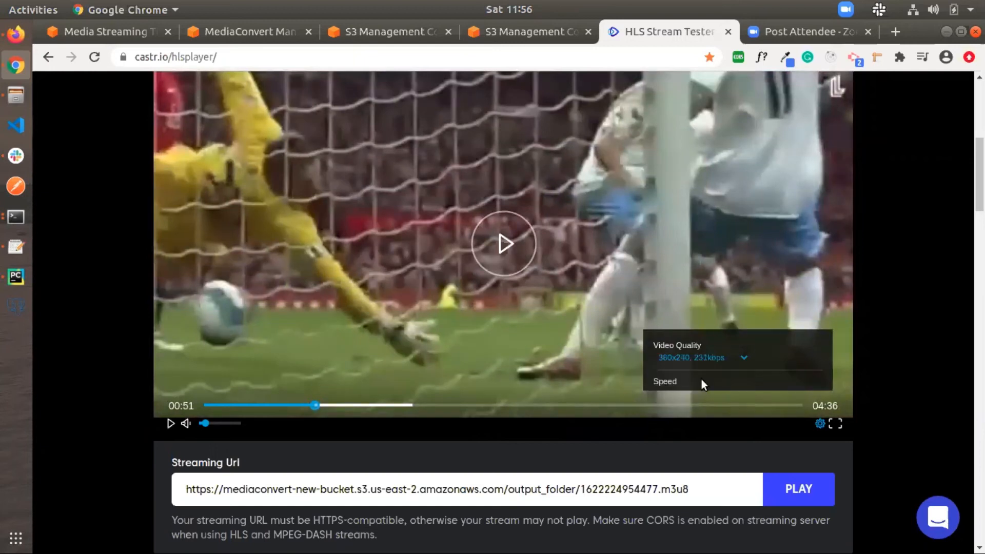
pyautogui.click(496, 238)
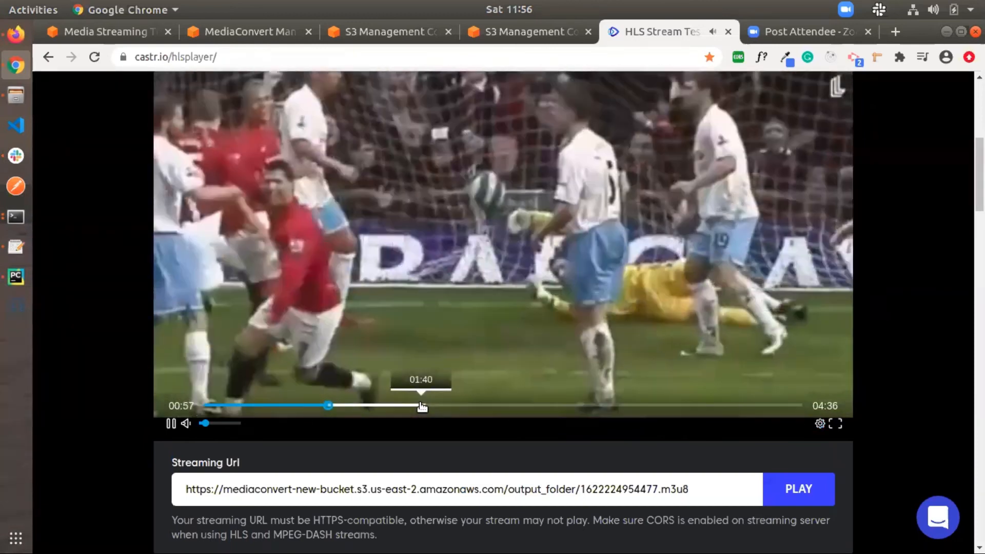
pyautogui.click(423, 406)
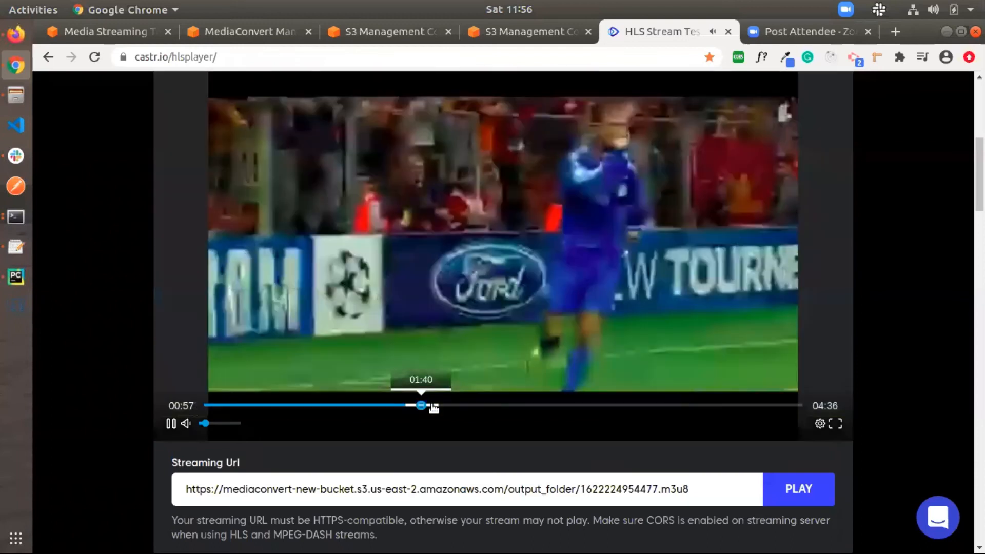
pyautogui.click(451, 406)
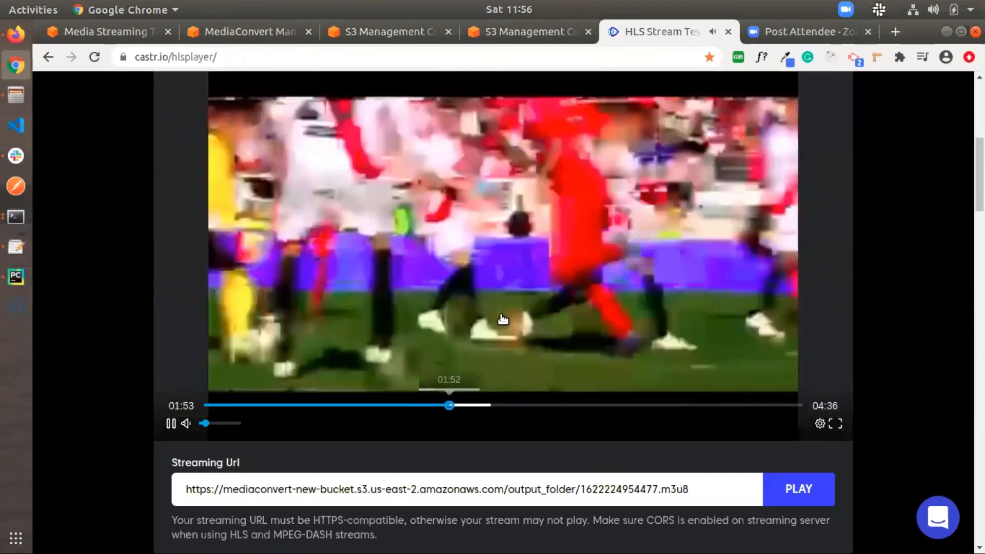
# Set the video quality back to 480x270, 490kbps and pause the playback
pyautogui.scroll(3, 501, 319)
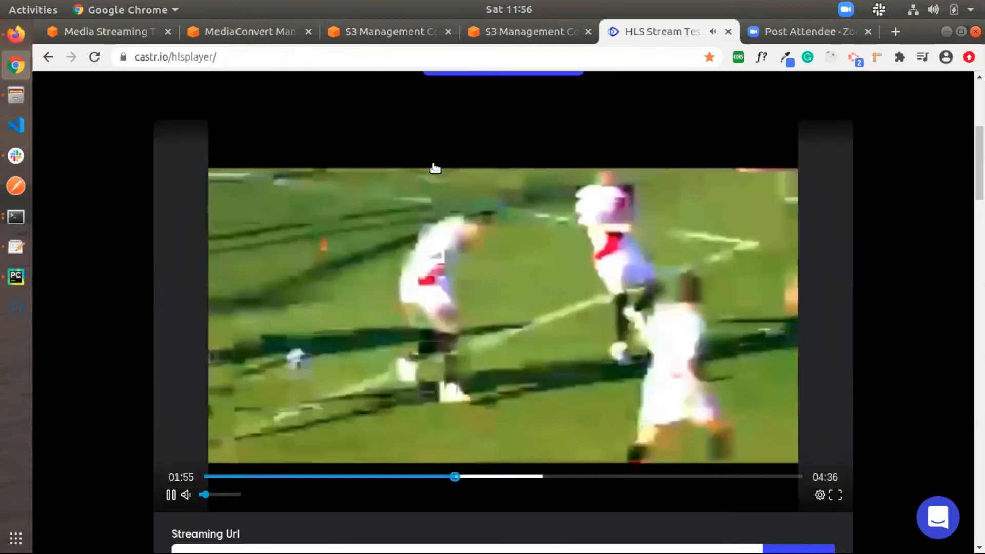
pyautogui.click(819, 494)
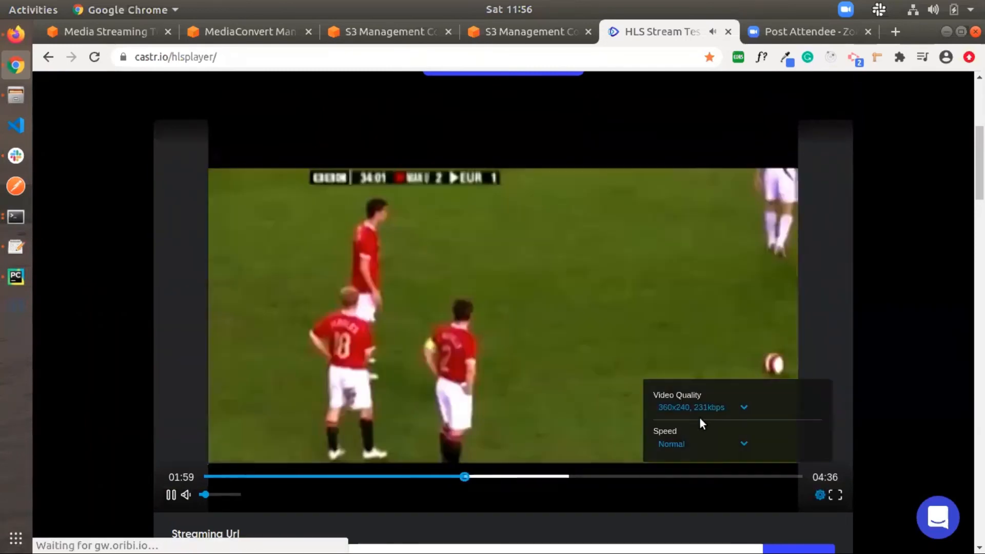
pyautogui.click(699, 409)
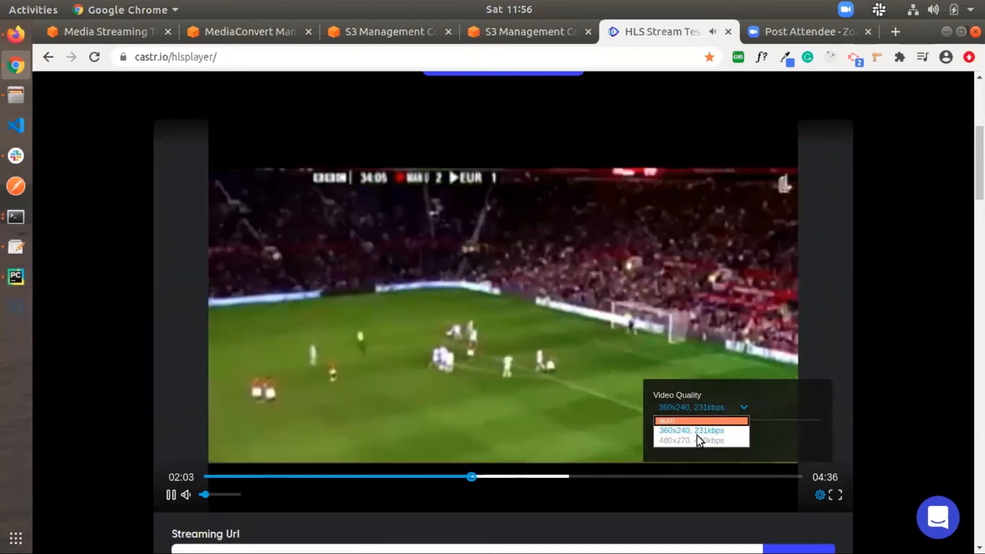
pyautogui.click(698, 440)
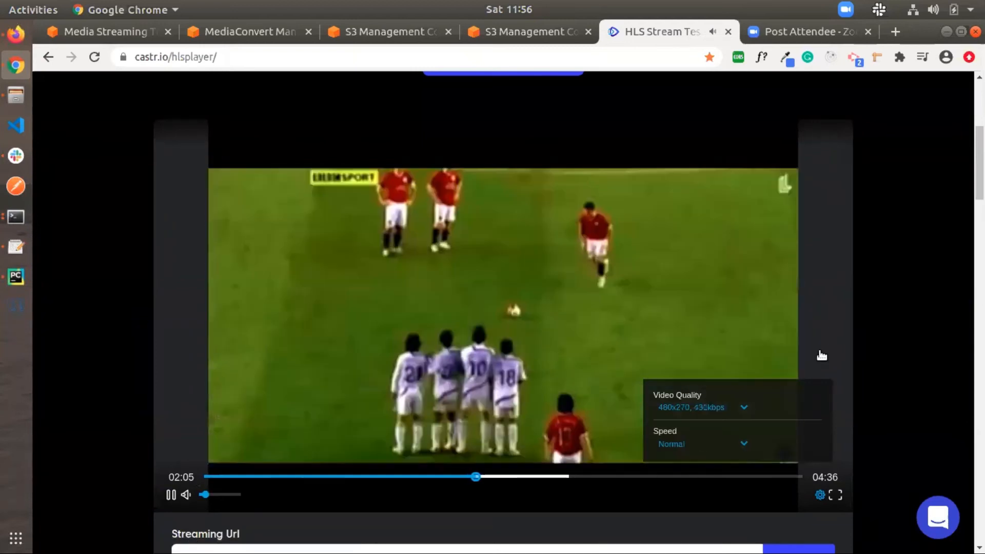
pyautogui.click(822, 355)
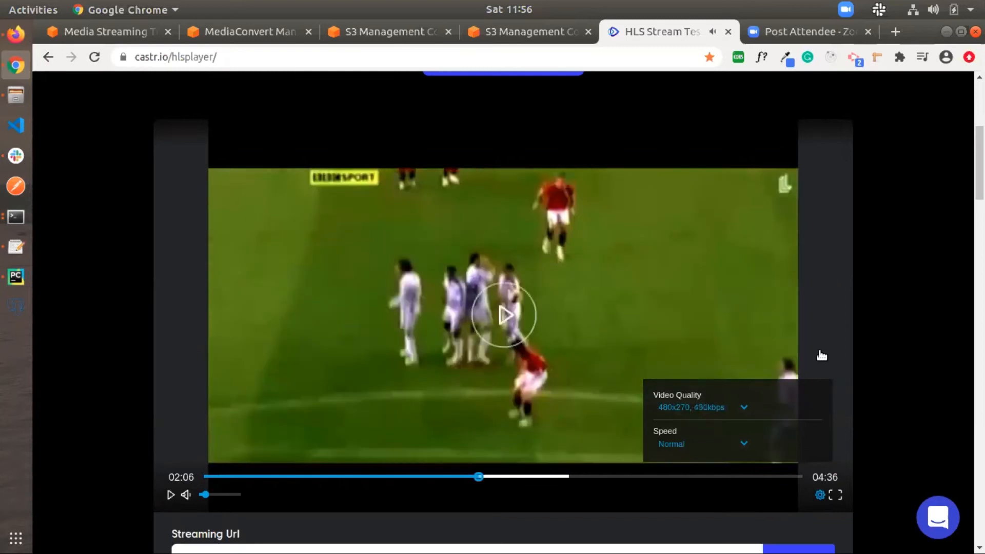
# Move the playback position to 02:45 and play a short stretch of the stream before pausing it
pyautogui.moveTo(478, 473); pyautogui.dragTo(562, 476)
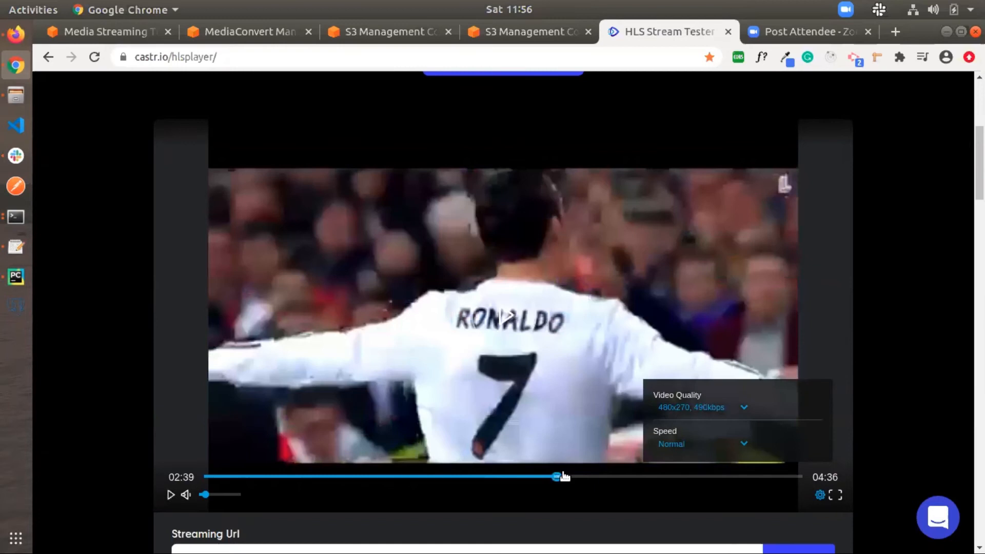
pyautogui.click(565, 476)
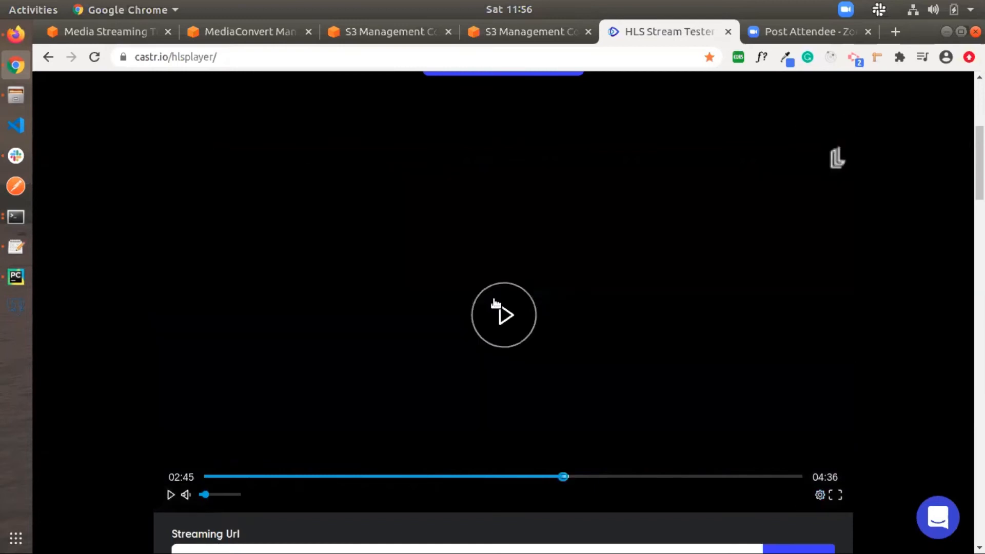
pyautogui.click(496, 303)
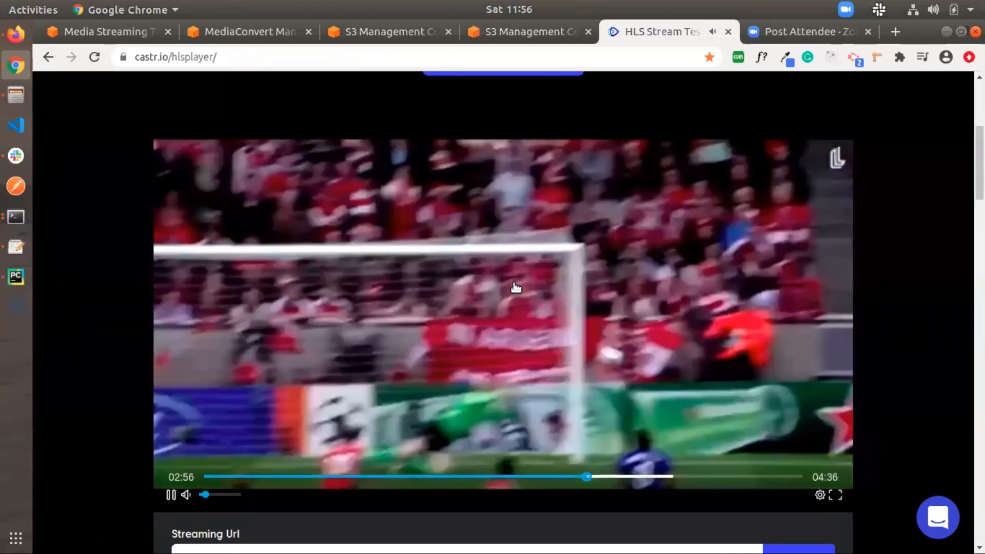
pyautogui.click(516, 287)
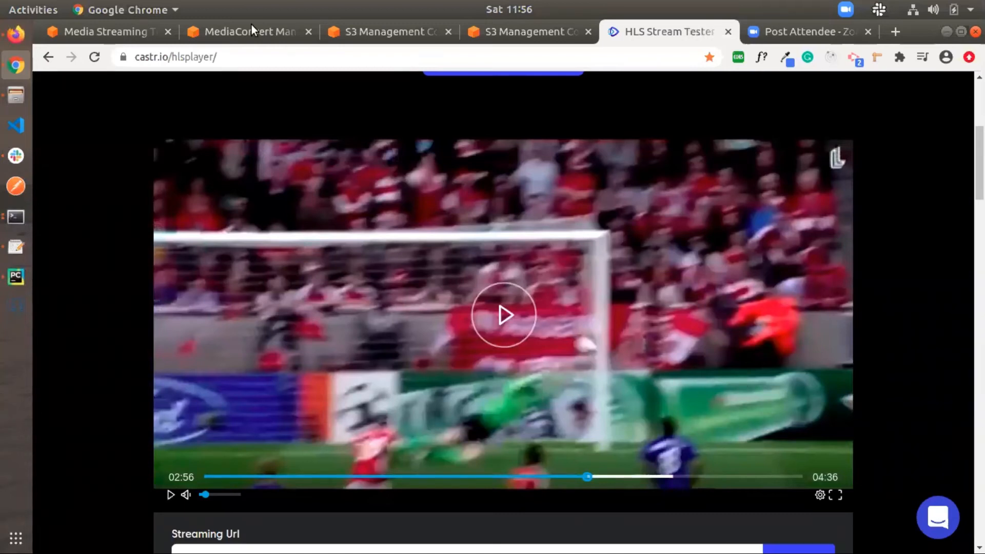
# Switch to AWS Elemental MediaConvert, go from the job summary back to the Jobs list and start creating a job
pyautogui.click(964, 34)
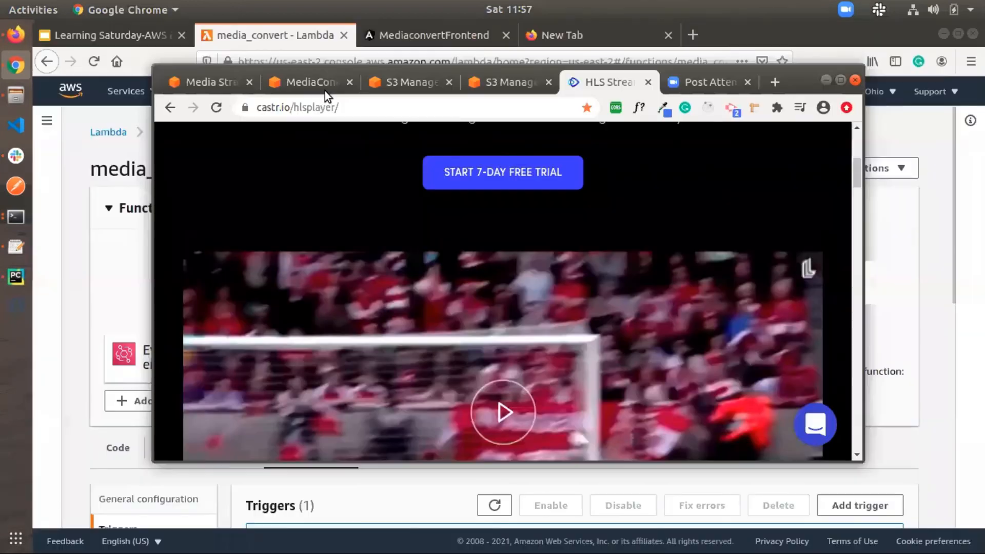
pyautogui.click(298, 83)
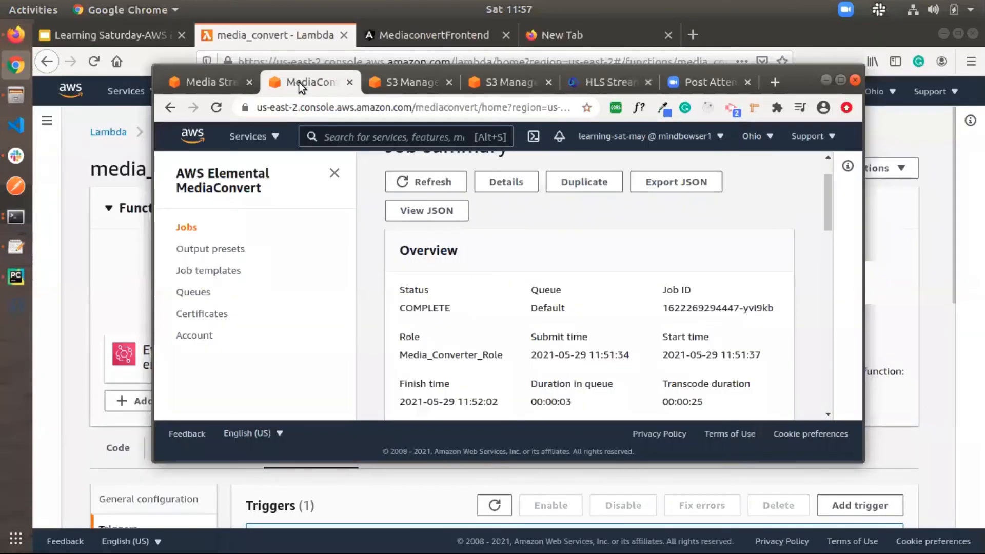
pyautogui.click(840, 81)
pyautogui.scroll(-2, 662, 247)
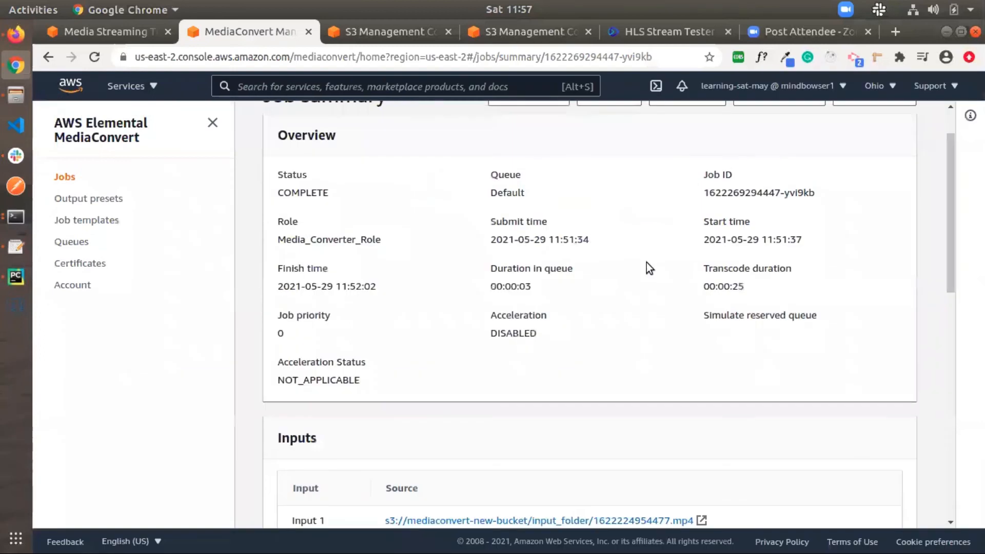
pyautogui.scroll(2, 647, 266)
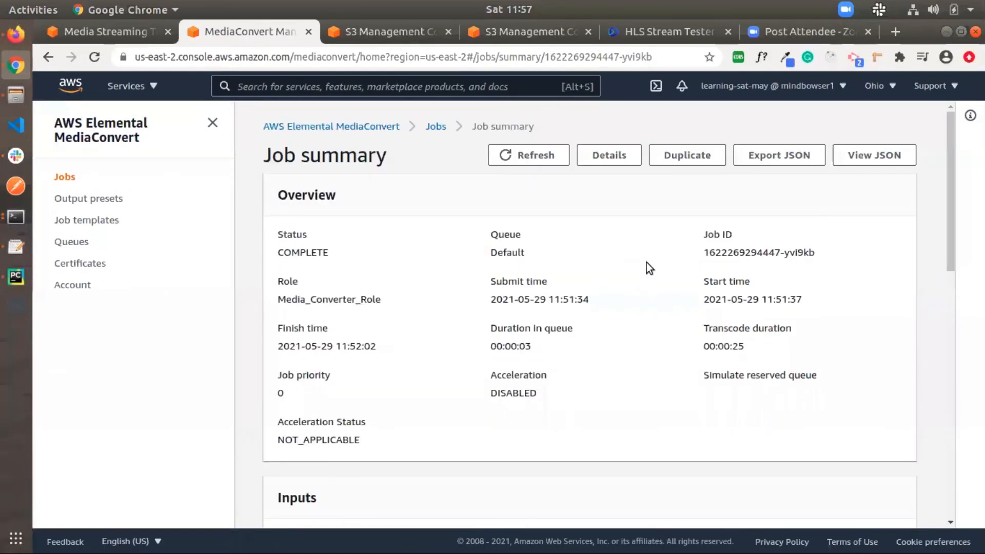
pyautogui.click(432, 127)
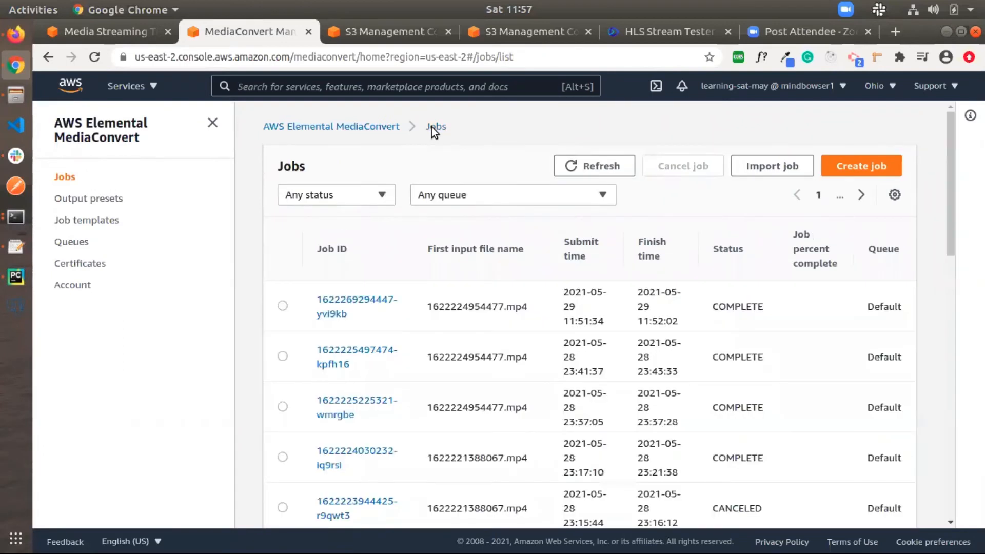
pyautogui.click(852, 167)
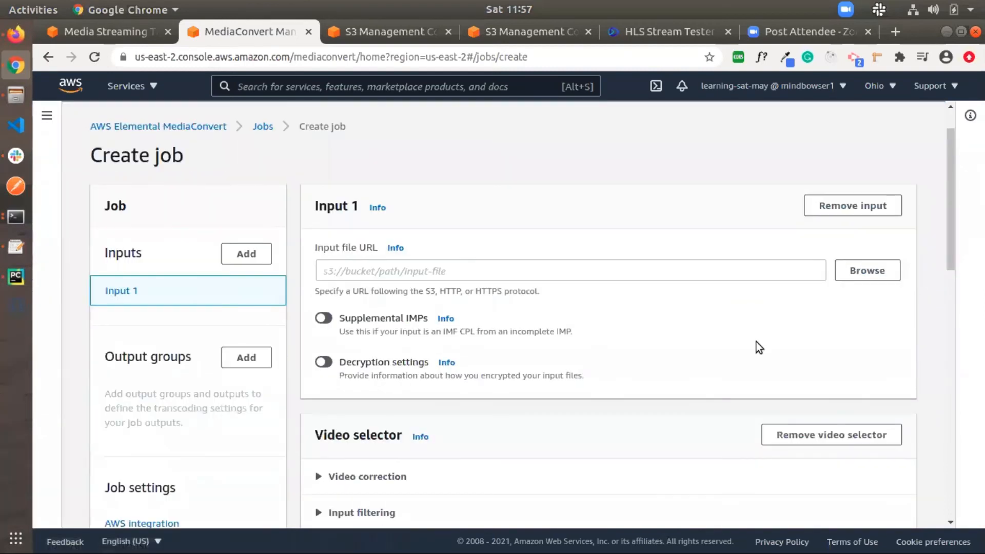
# Set Input 1's file to input_folder/1622261154739.mp4 from the S3 bucket mediaconvert-new-bucket
pyautogui.click(863, 329)
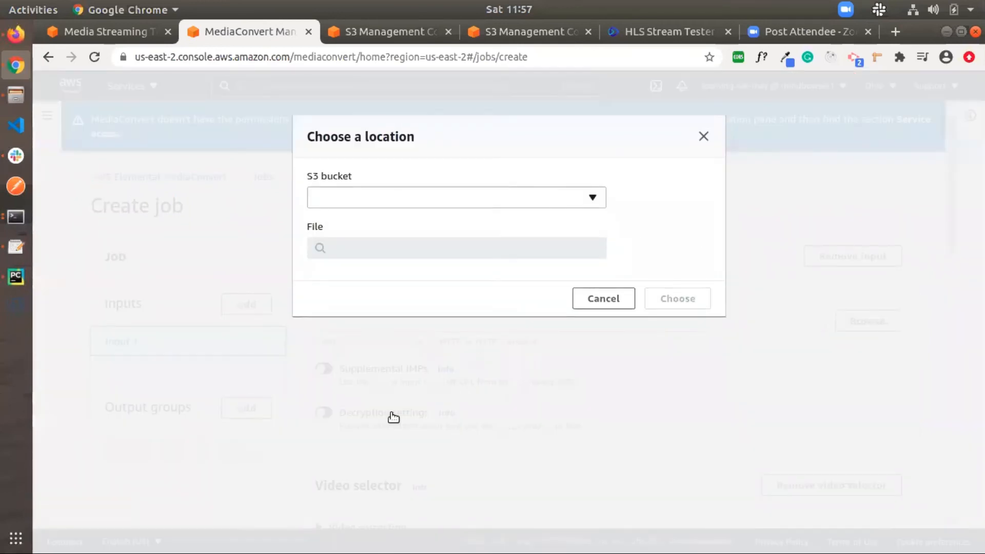
pyautogui.scroll(-3, 391, 349)
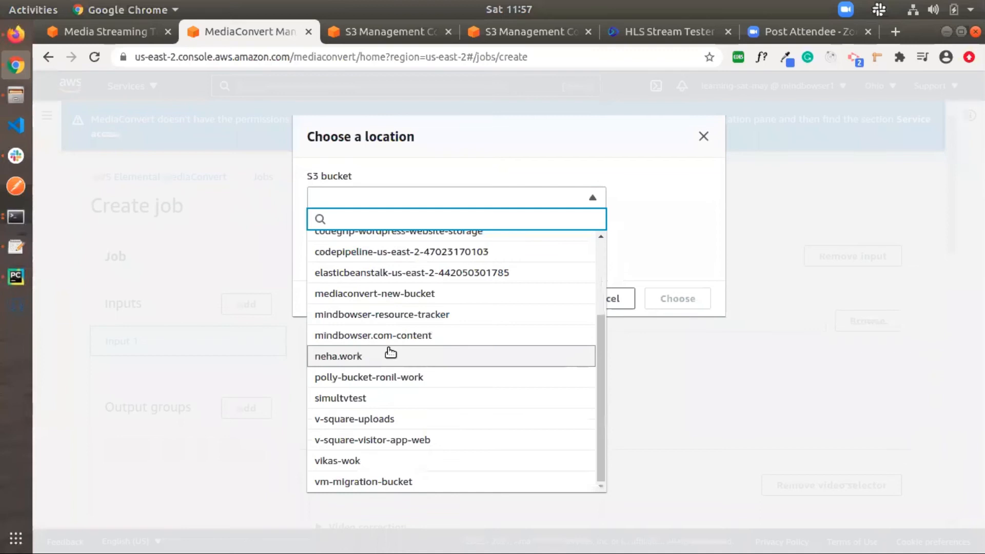
pyautogui.click(393, 294)
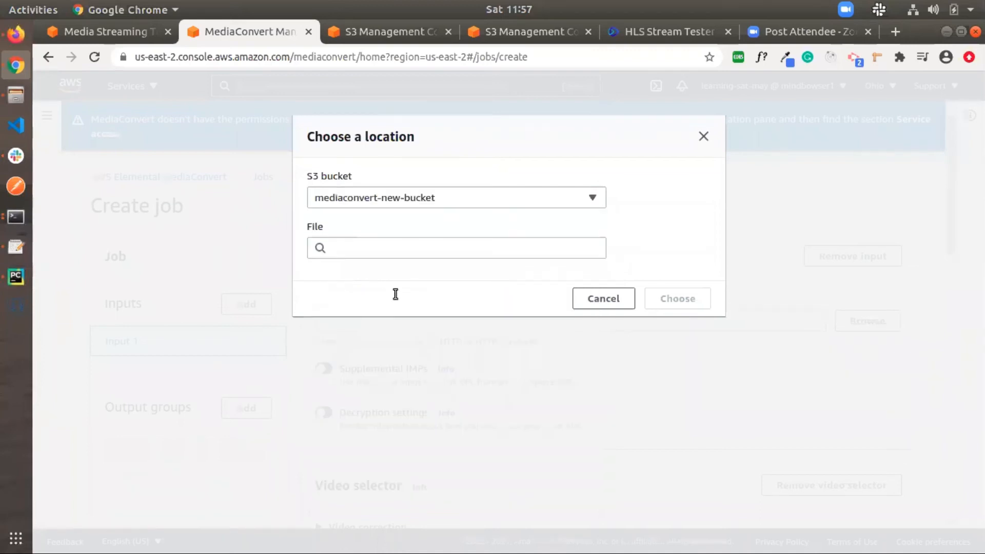
pyautogui.click(415, 248)
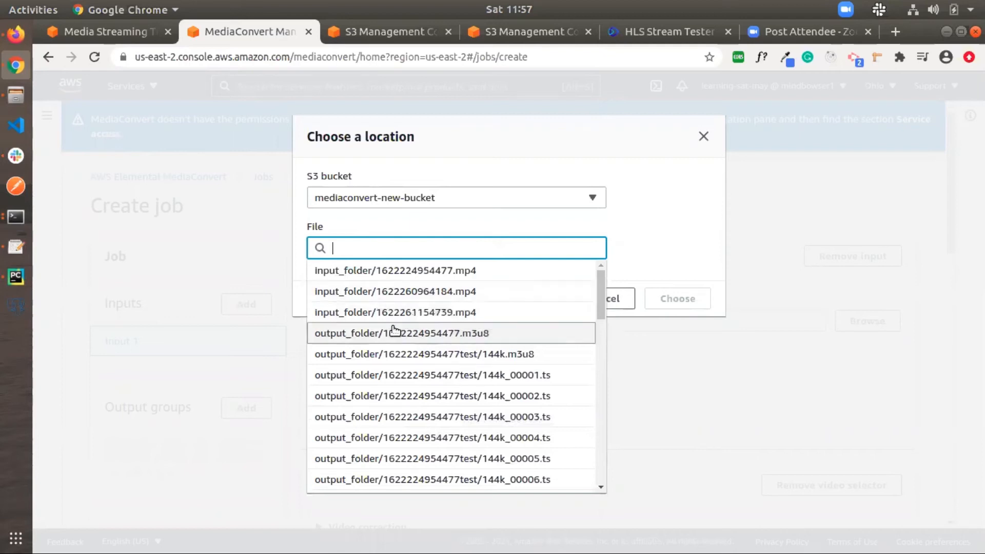
pyautogui.click(402, 313)
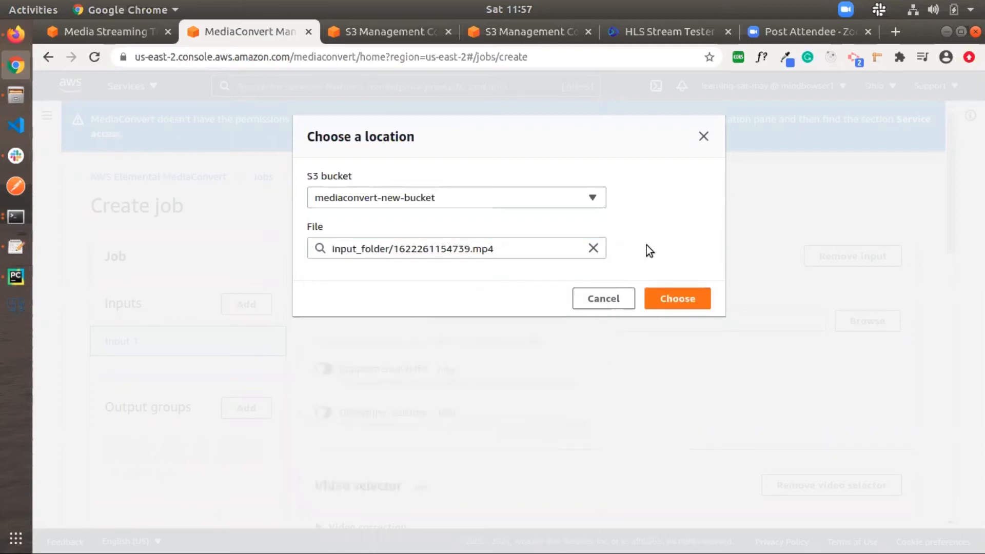
pyautogui.click(687, 300)
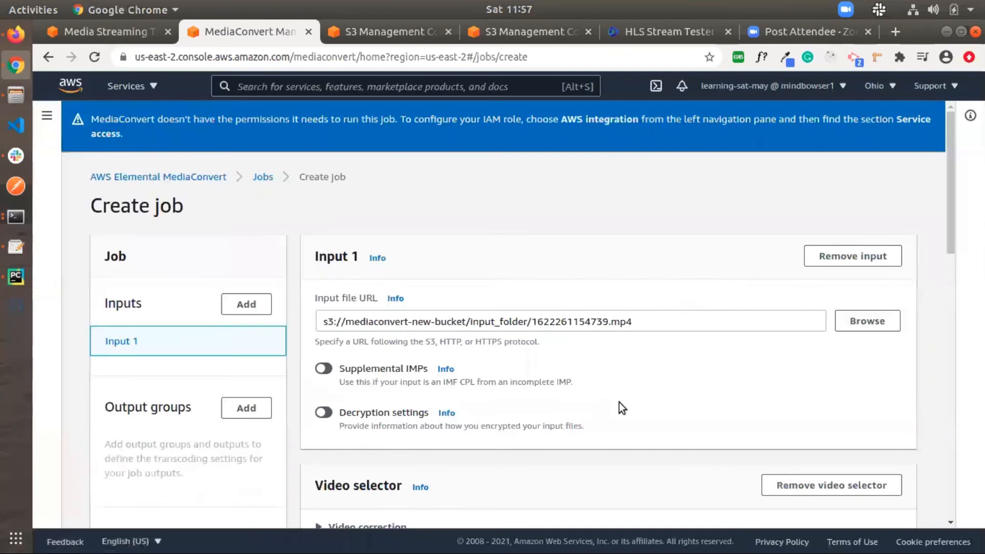
# Add an Apple HLS output group to the job
pyautogui.scroll(-4, 605, 374)
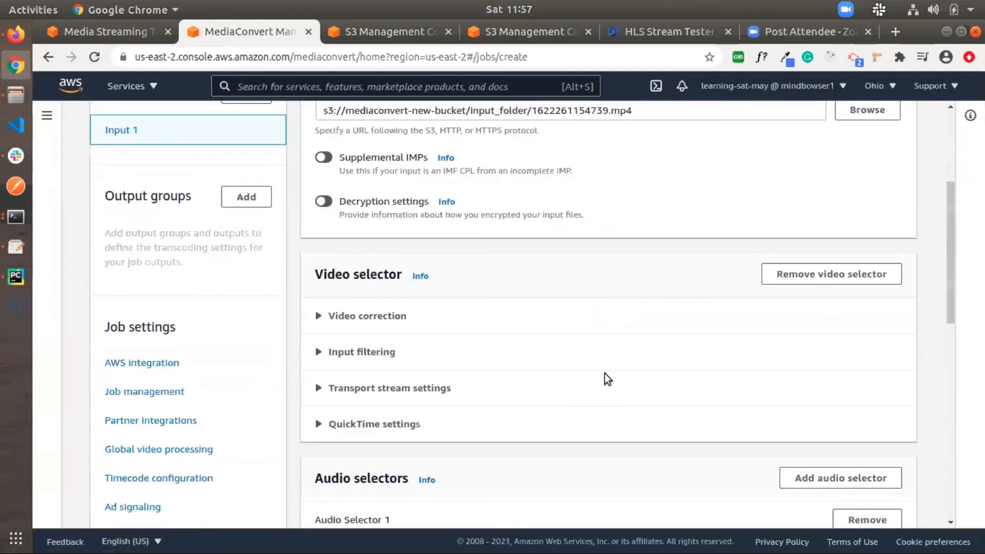
pyautogui.scroll(-3, 605, 374)
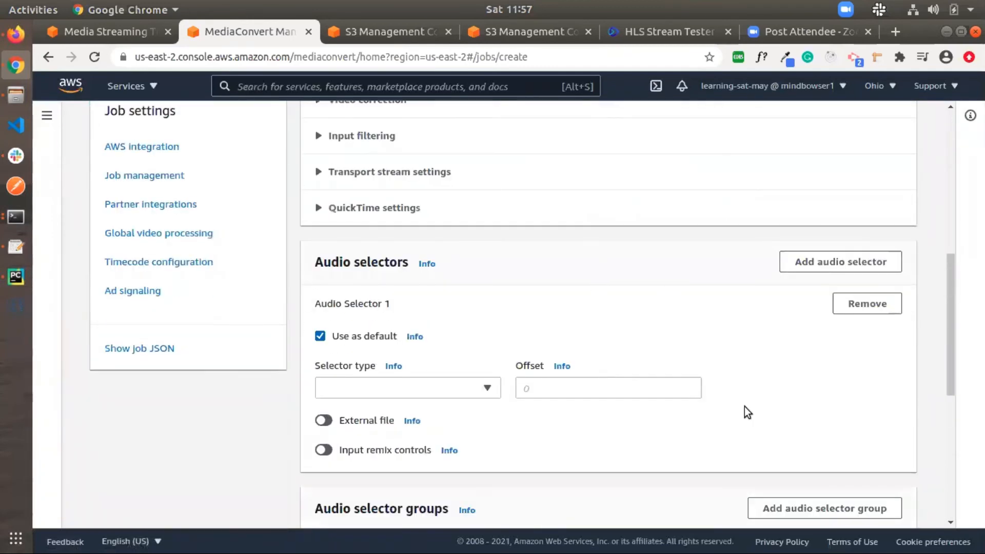
pyautogui.scroll(-4, 651, 343)
pyautogui.scroll(9, 651, 343)
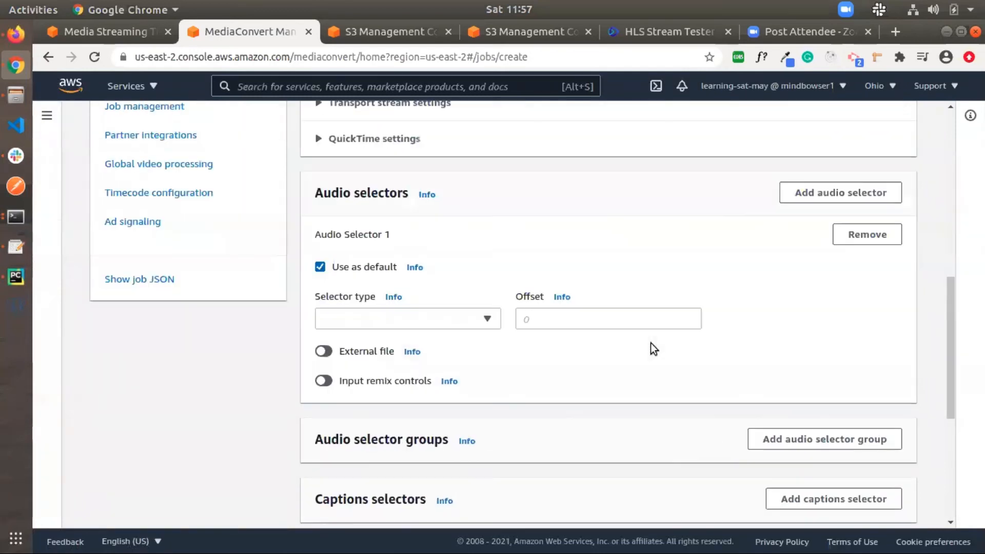
pyautogui.scroll(1, 477, 296)
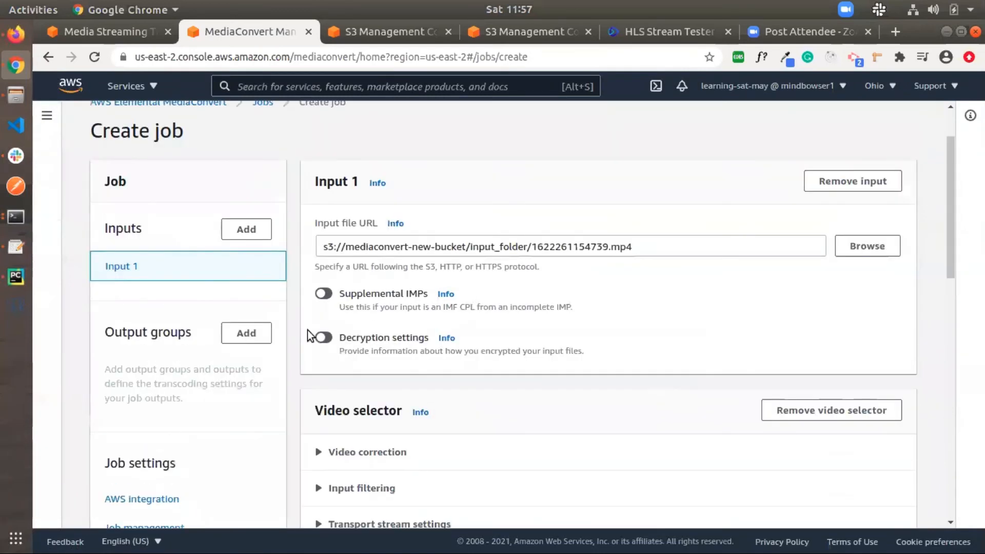
pyautogui.click(253, 333)
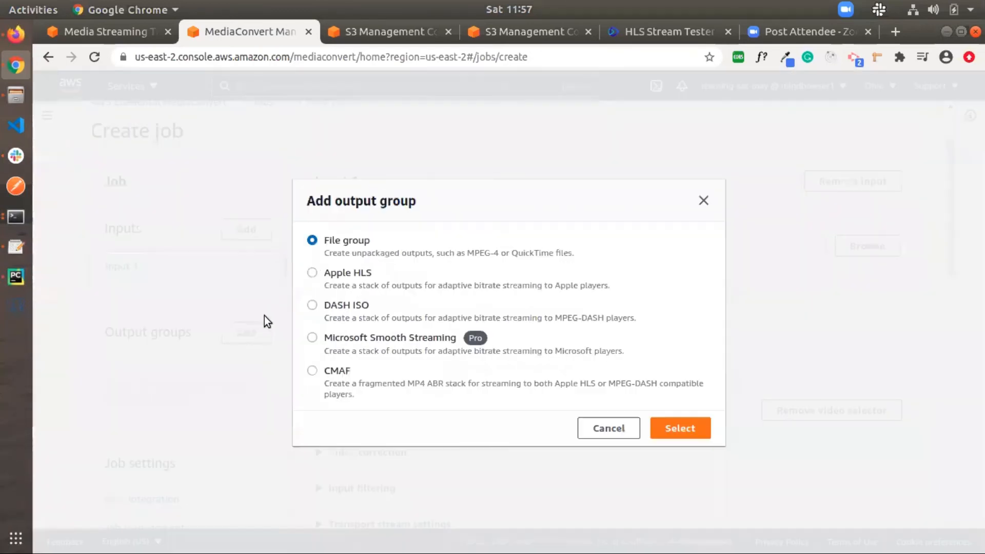
pyautogui.click(309, 274)
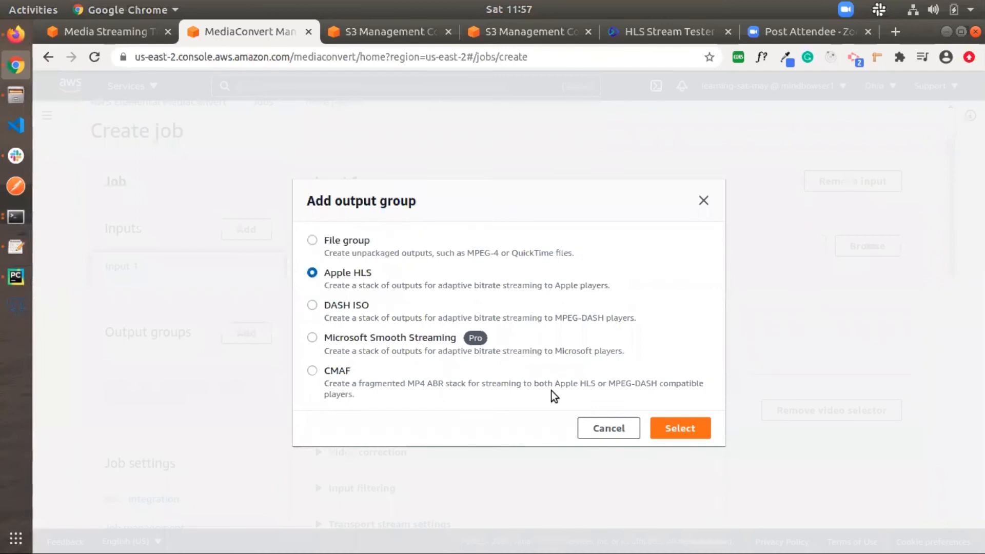
pyautogui.click(681, 430)
# Set the Apple HLS group's destination to output_folder/ in the S3 bucket mediaconvert-new-bucket
pyautogui.scroll(-2, 552, 374)
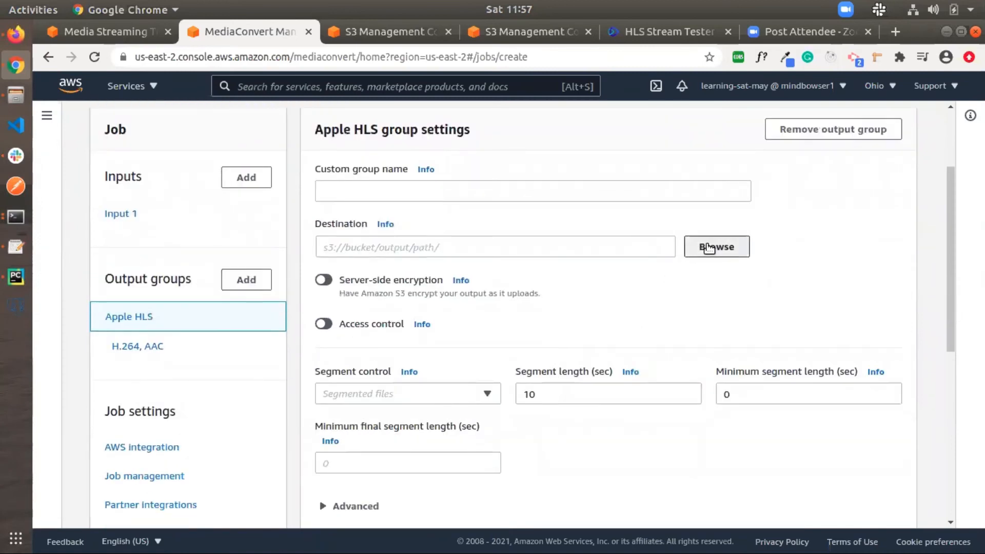
pyautogui.click(709, 245)
pyautogui.click(535, 201)
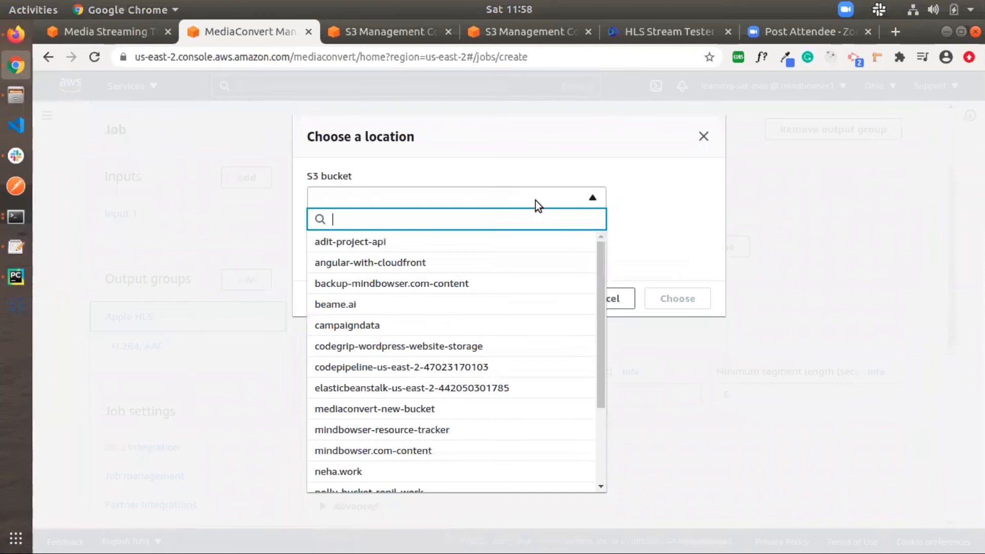
pyautogui.scroll(-3, 393, 446)
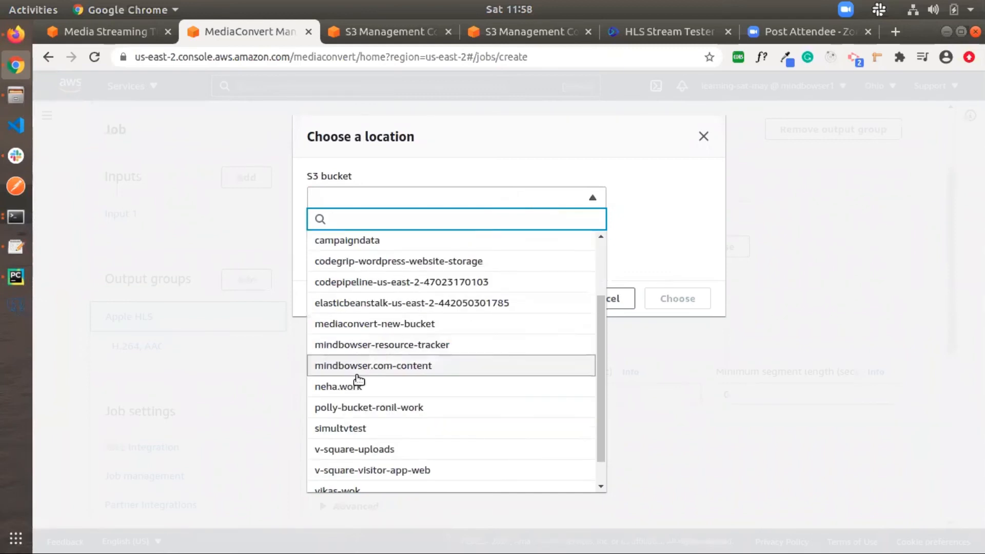
pyautogui.click(386, 325)
pyautogui.click(410, 244)
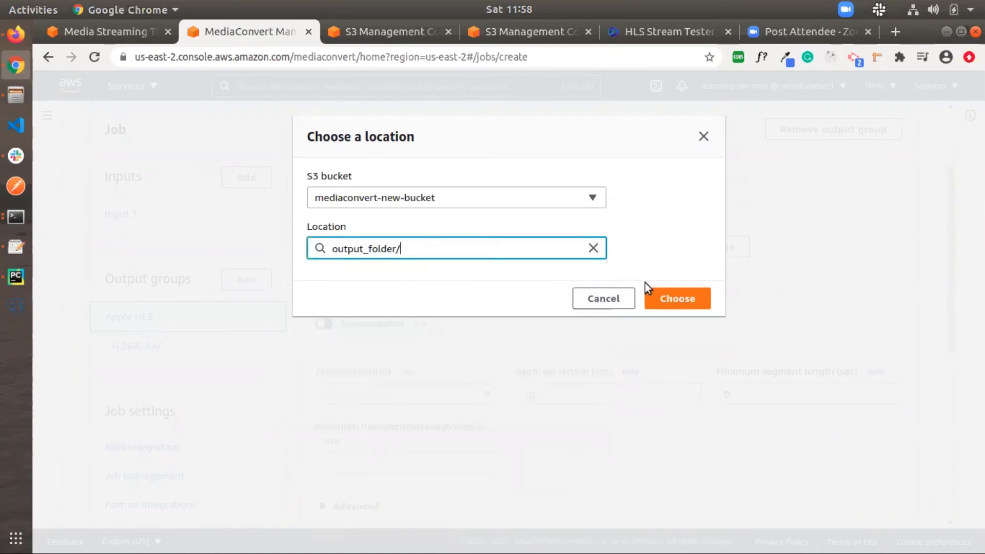
pyautogui.click(689, 298)
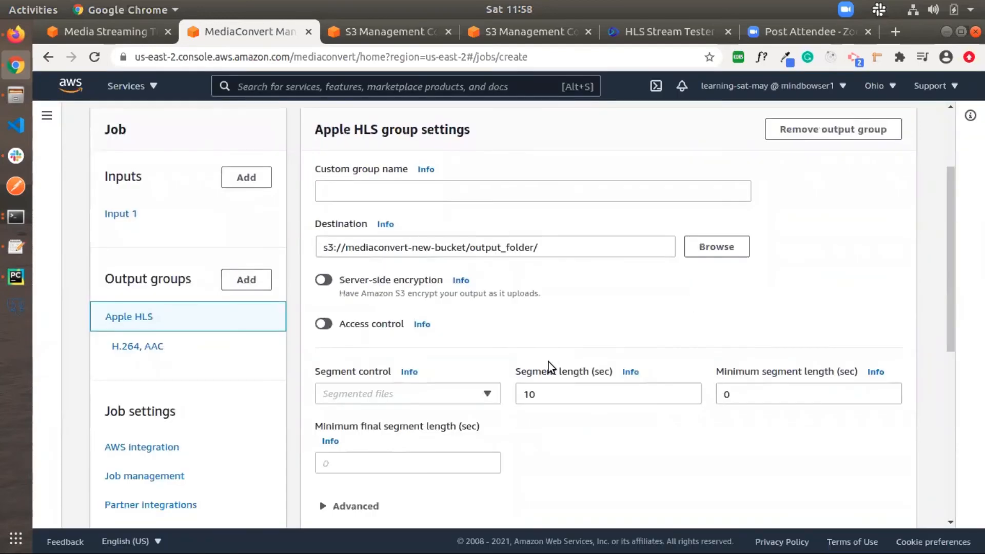
# Enable Automated ABR for the Apple HLS group and set its maximum ABR bitrate to 5000000 bits/s
pyautogui.scroll(-5, 549, 362)
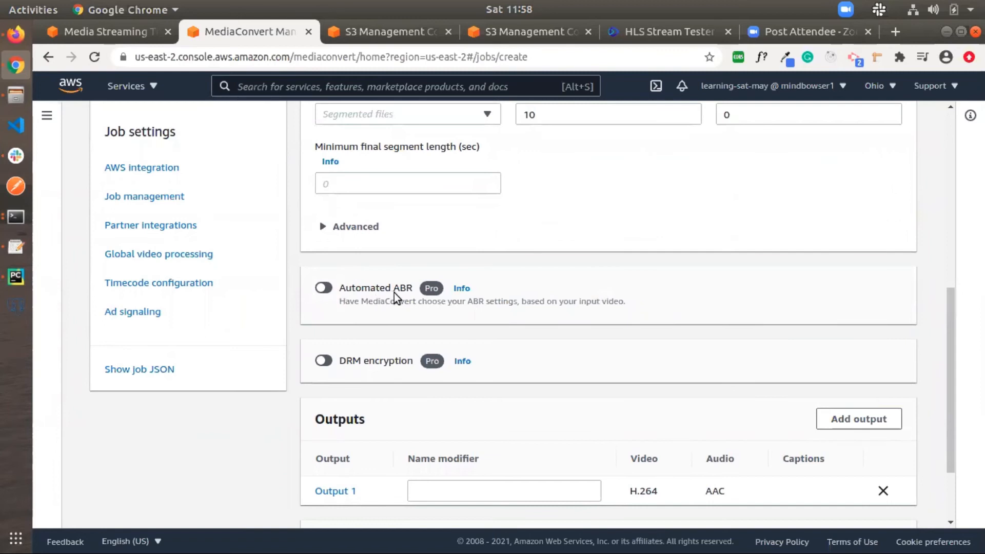
pyautogui.click(324, 288)
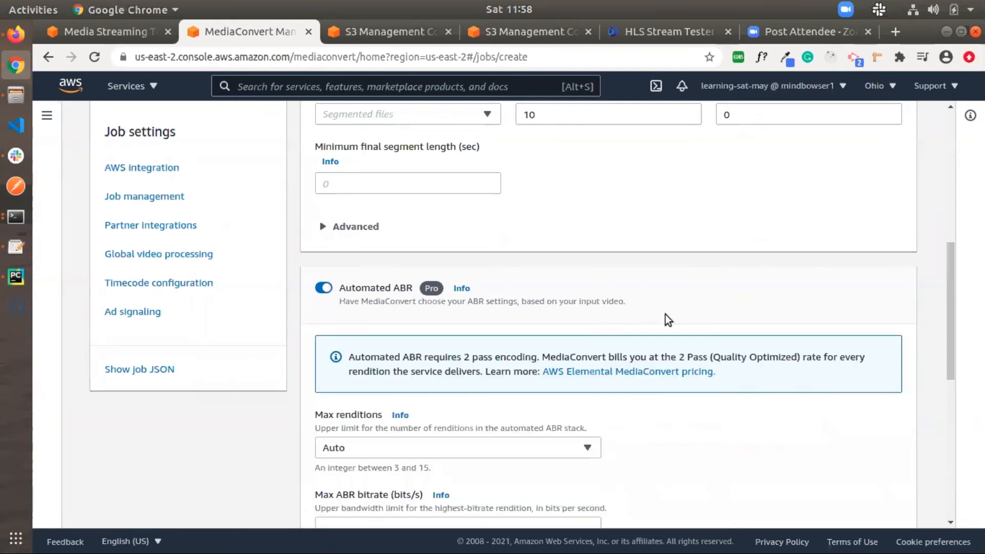
pyautogui.scroll(-4, 665, 314)
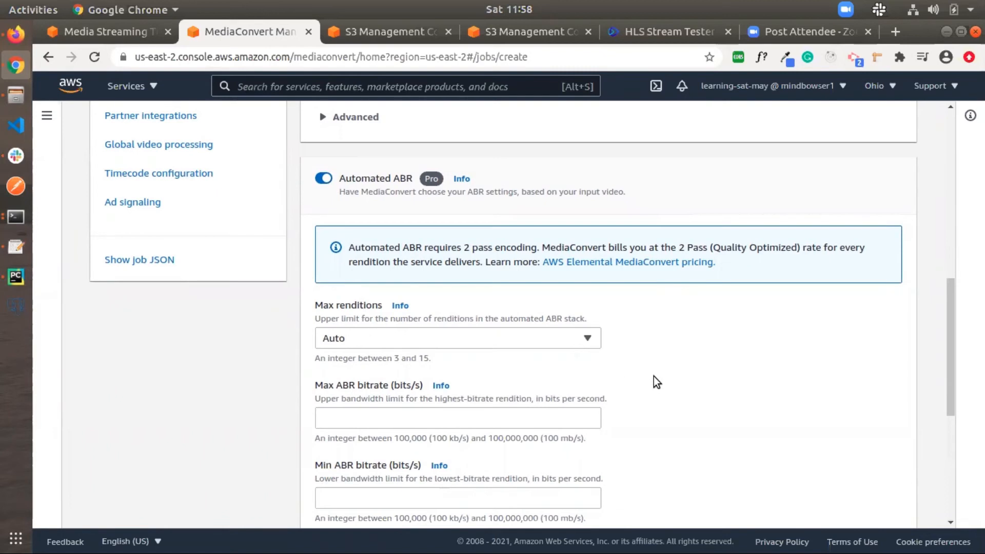
pyautogui.scroll(-3, 663, 384)
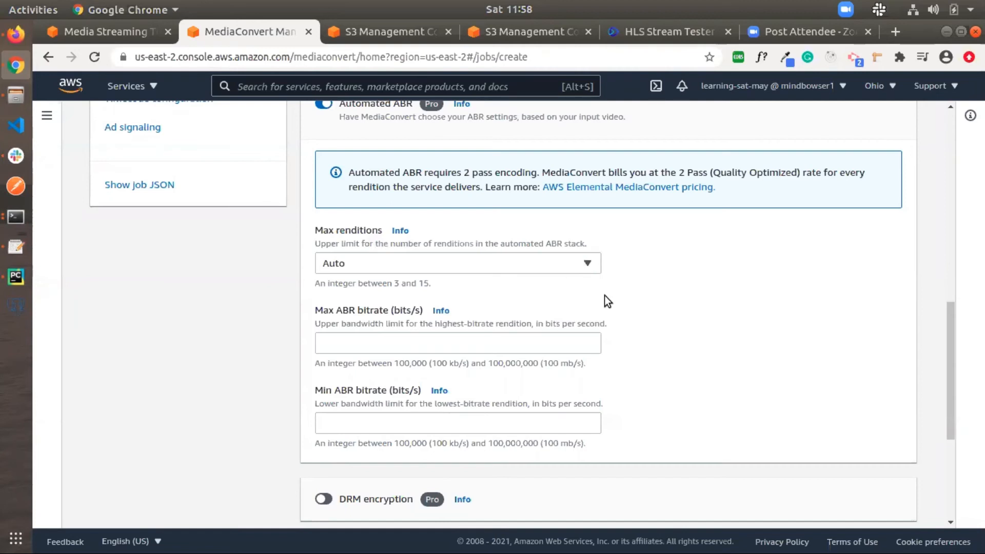
pyautogui.click(508, 337)
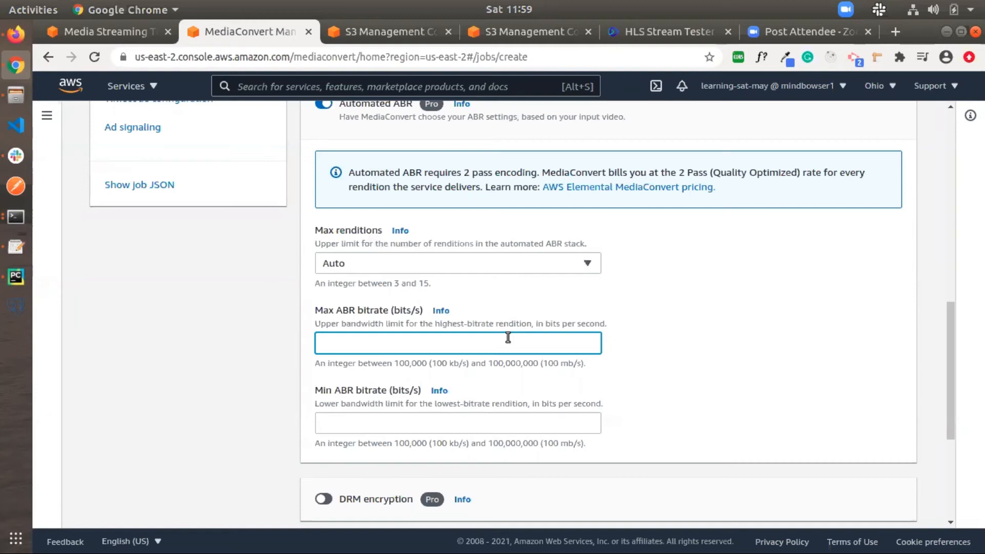
pyautogui.write('5000000')
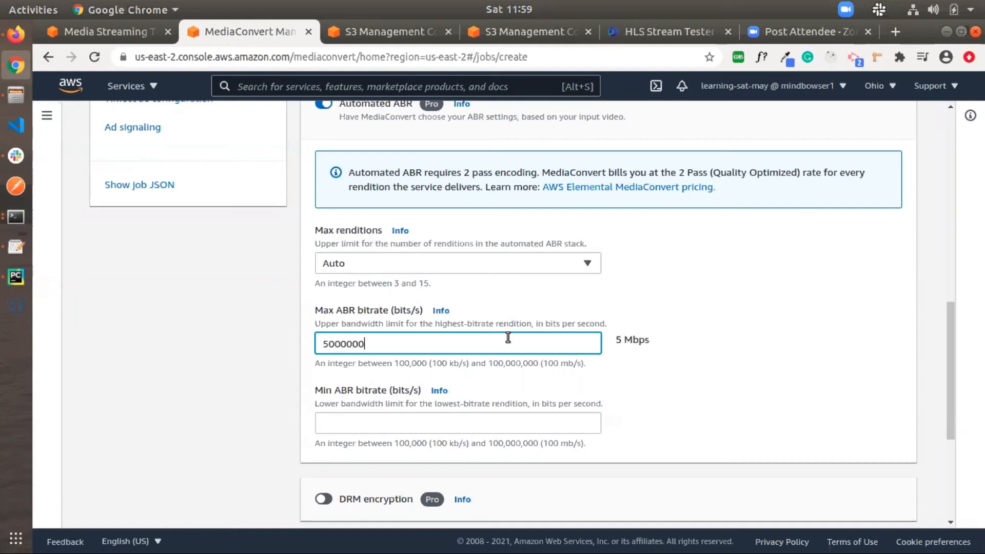
# Set the minimum ABR bitrate to 600000 bits/s and the maximum renditions to 4
pyautogui.click(406, 424)
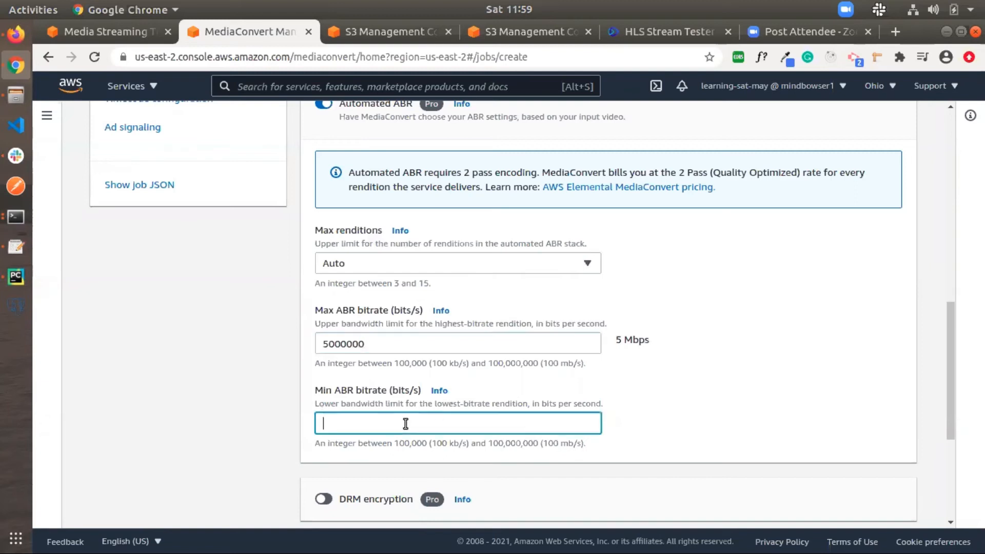
pyautogui.write('600000')
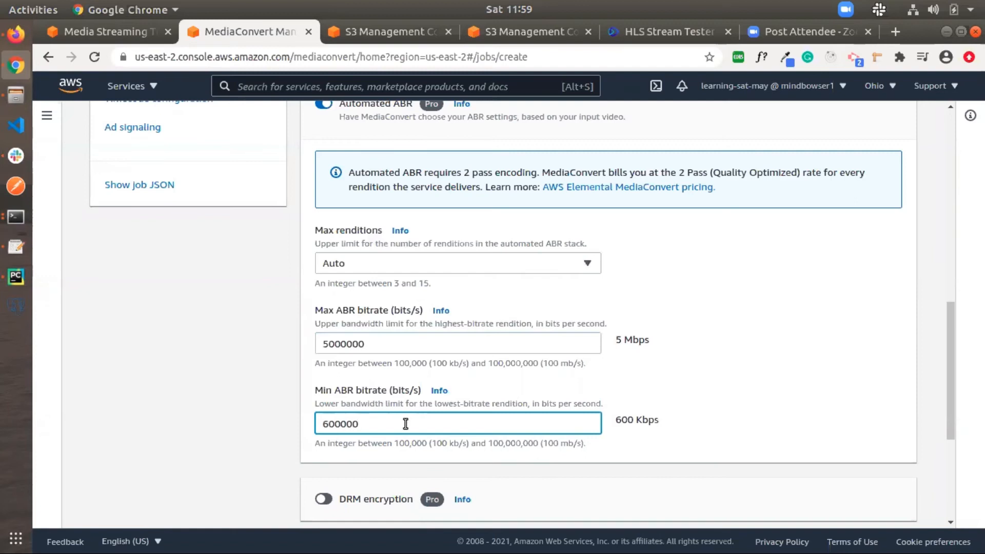
pyautogui.click(626, 385)
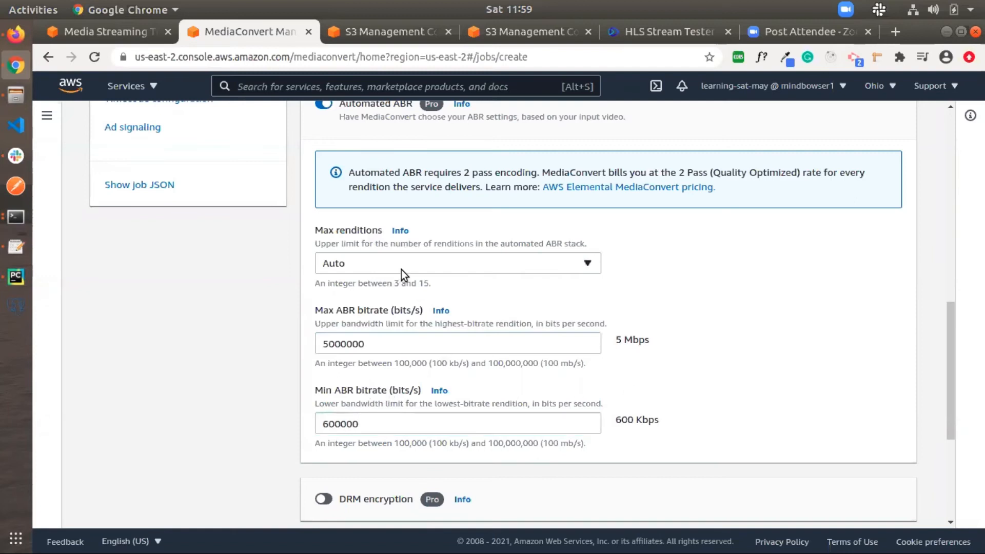
pyautogui.click(433, 270)
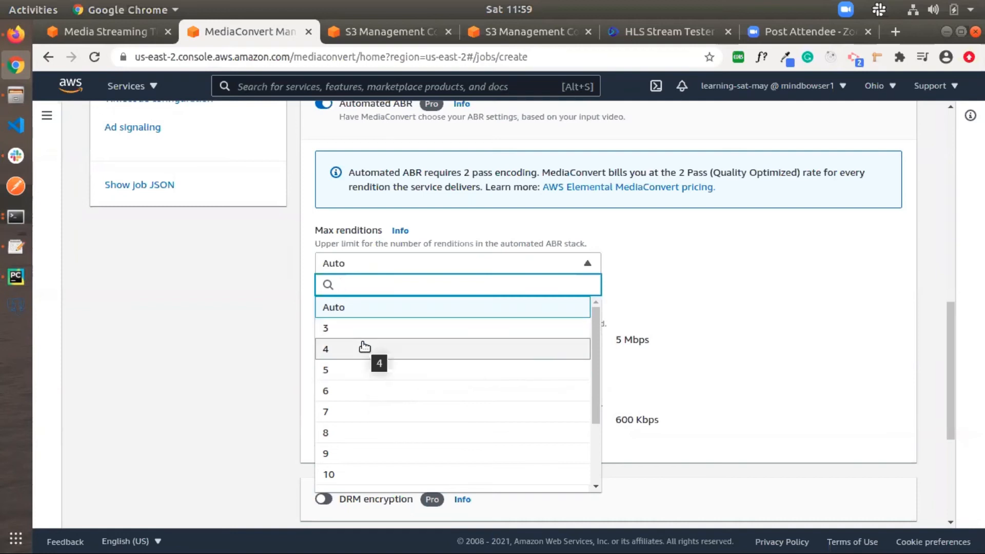
pyautogui.click(363, 347)
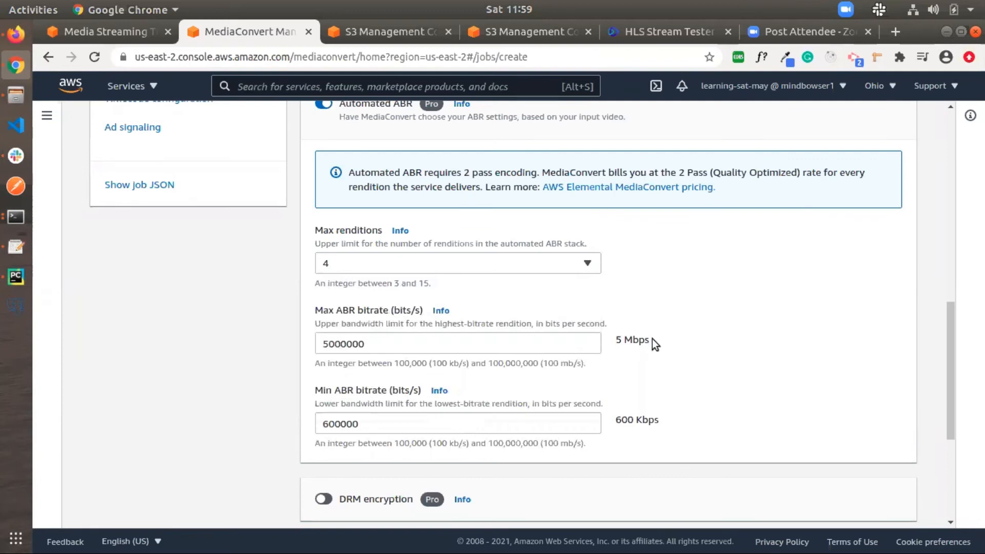
# Enter test/abr as the name modifier of Output 1
pyautogui.scroll(-3, 651, 339)
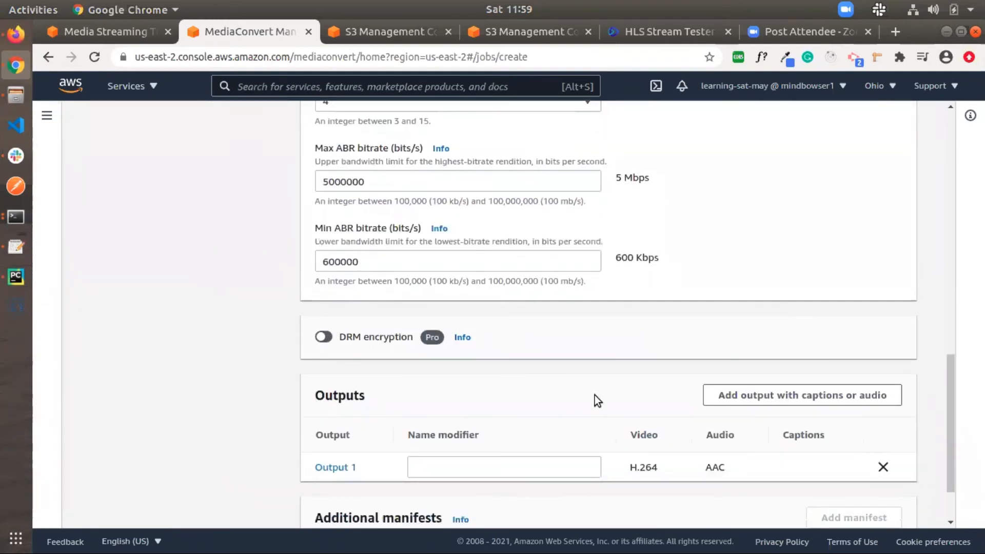
pyautogui.scroll(-2, 595, 395)
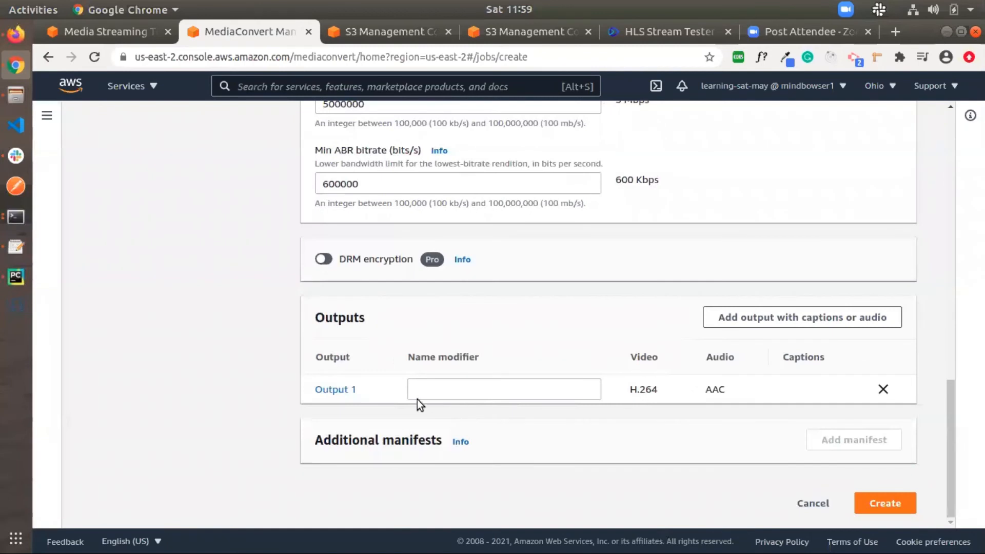
pyautogui.click(429, 393)
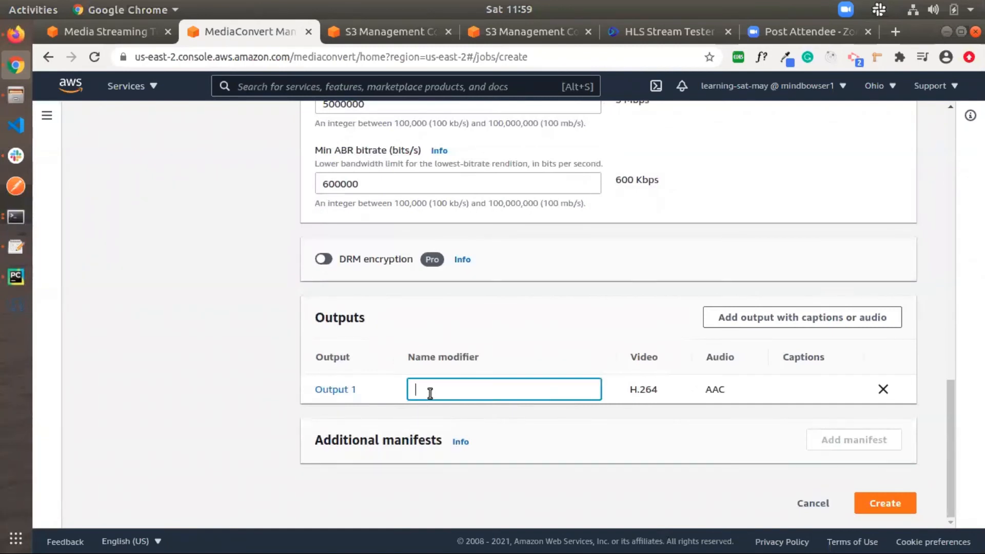
pyautogui.write('test/abr')
# Set the service role in the job's AWS integration settings to Media_Converter_Role
pyautogui.scroll(7, 550, 254)
pyautogui.scroll(2, 195, 209)
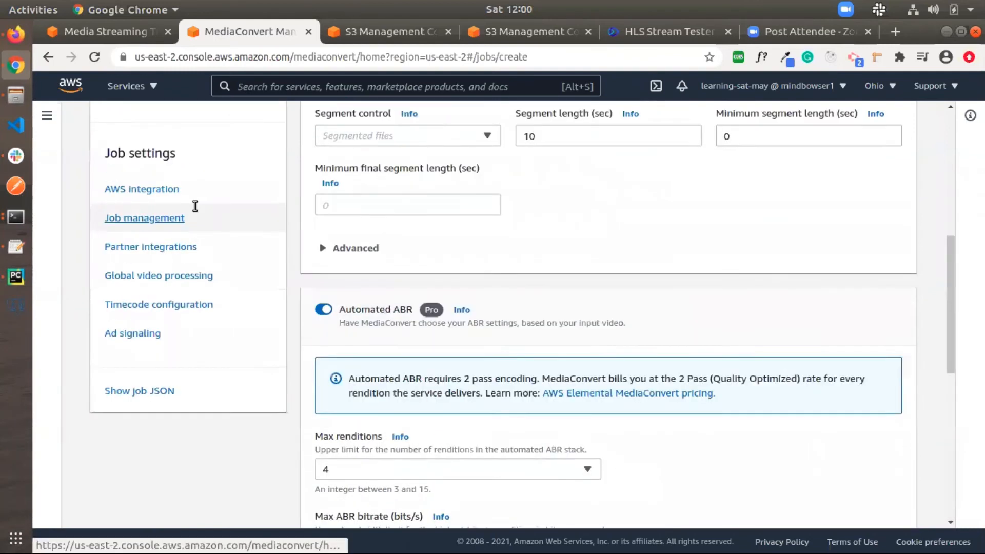
pyautogui.click(166, 202)
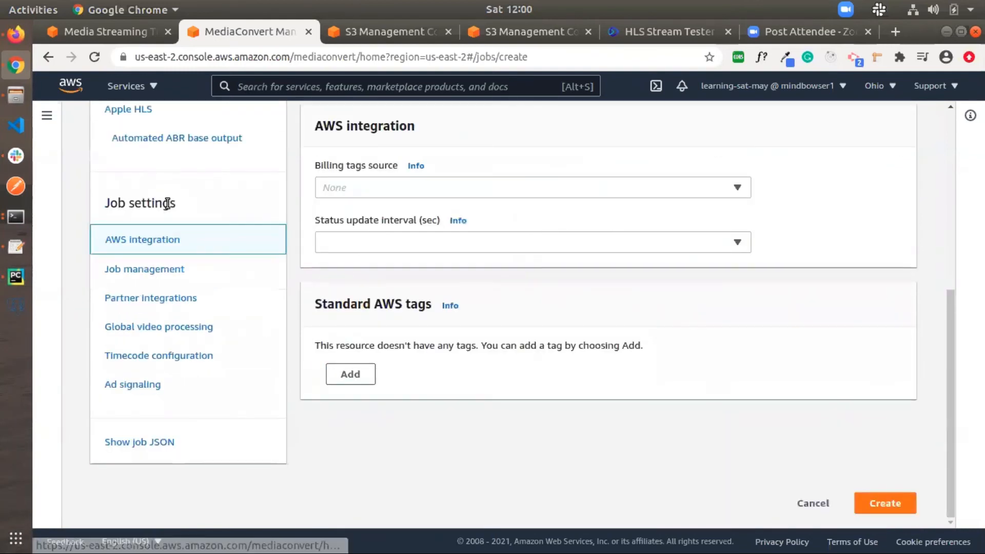
pyautogui.scroll(4, 512, 242)
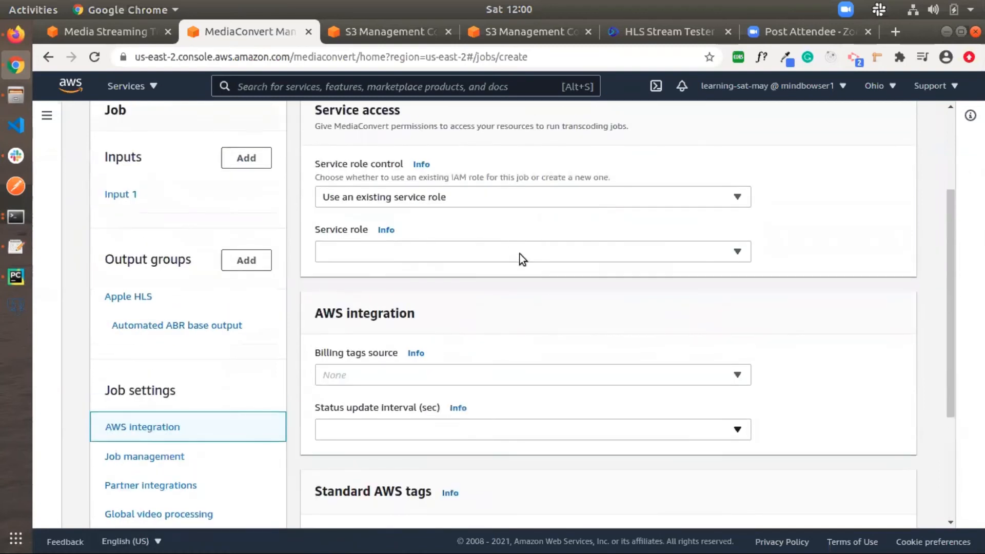
pyautogui.click(490, 251)
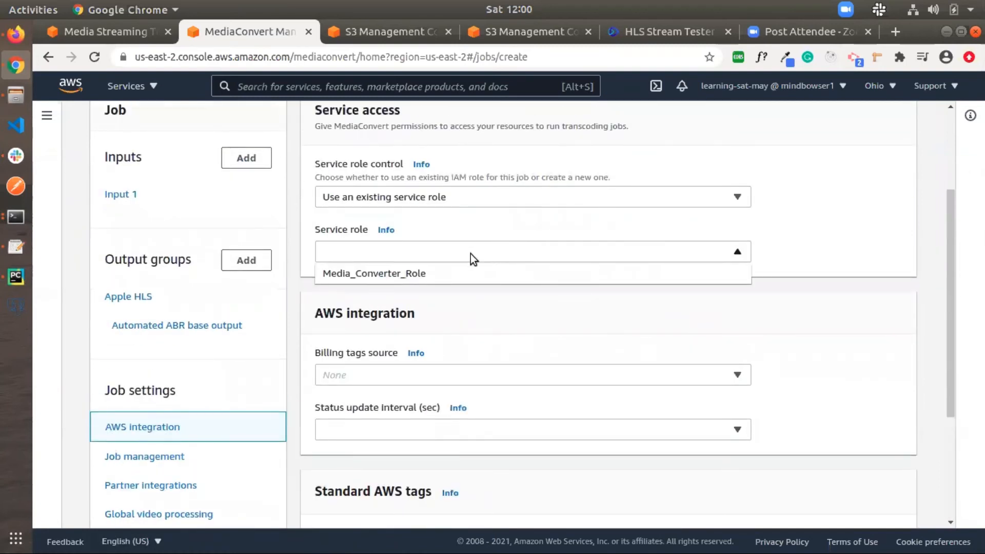
pyautogui.click(419, 279)
# Create the job and review the inputs and outputs in its job summary
pyautogui.scroll(-4, 504, 329)
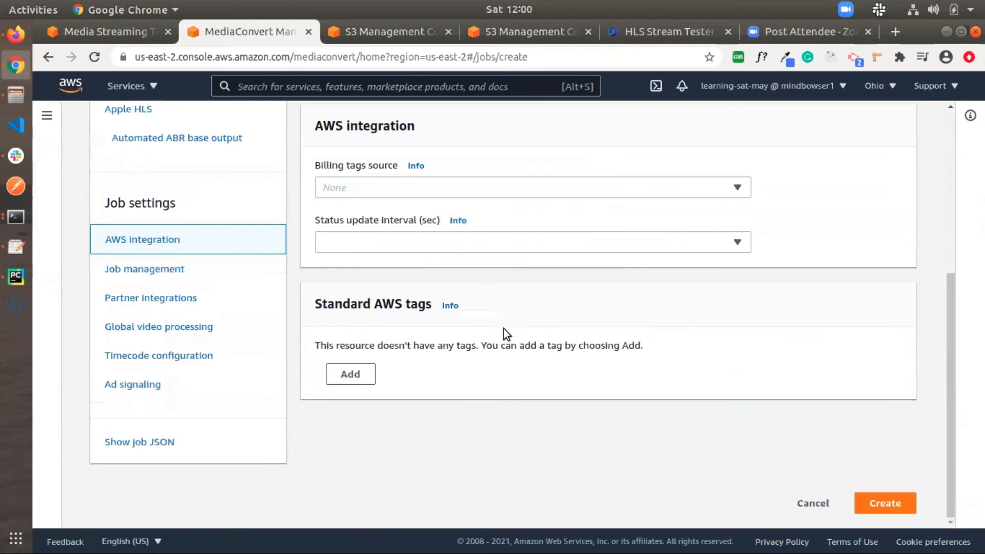
pyautogui.click(879, 500)
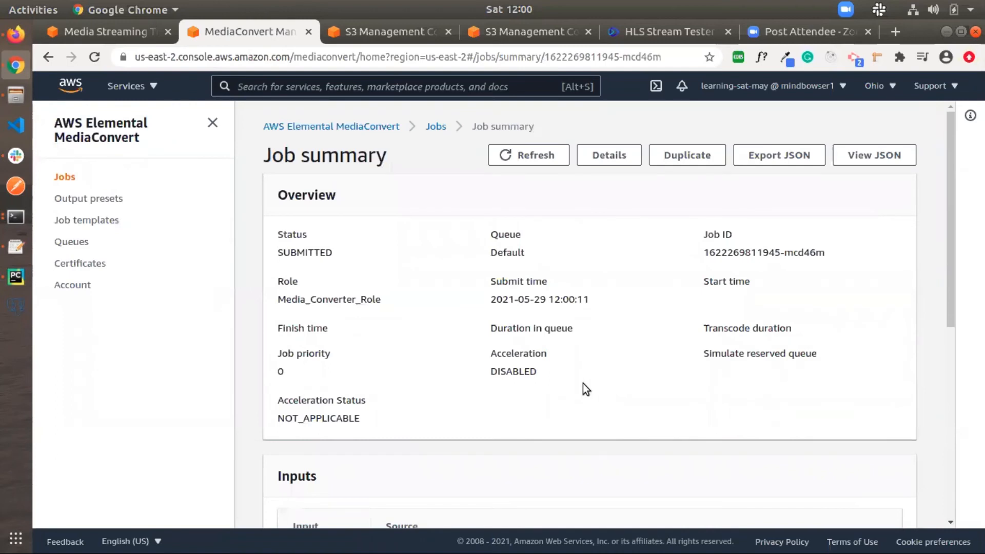
pyautogui.scroll(-3, 583, 384)
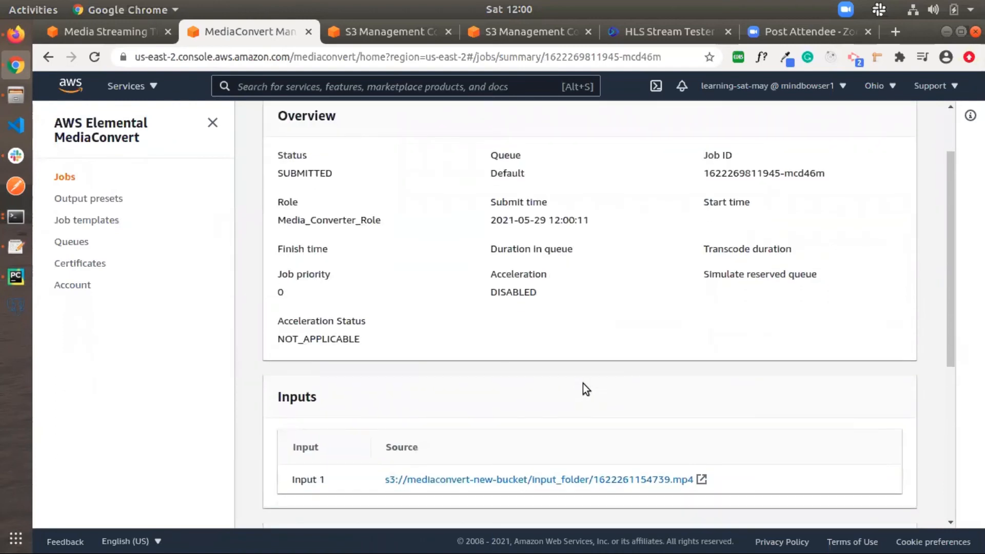
pyautogui.scroll(-3, 644, 300)
pyautogui.scroll(5, 643, 300)
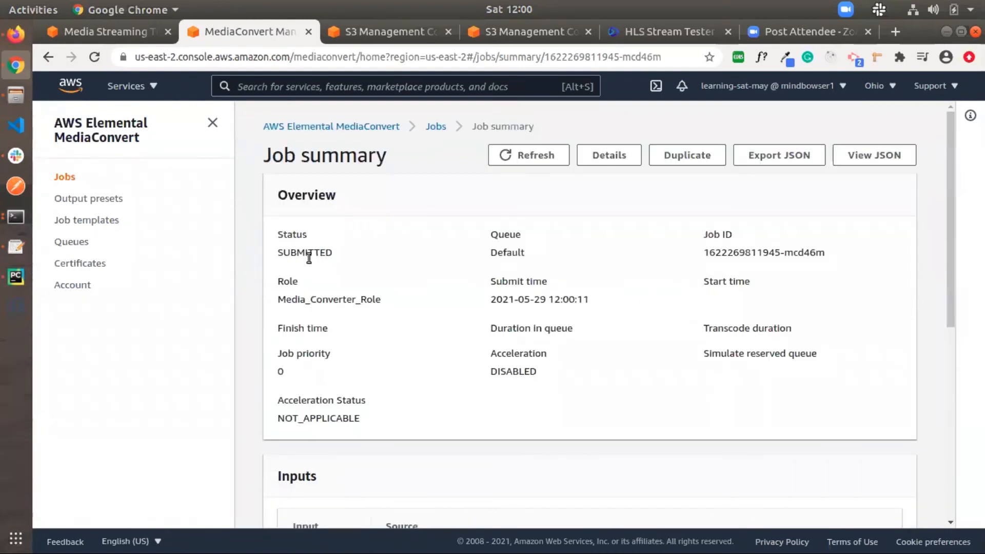
pyautogui.scroll(-6, 622, 392)
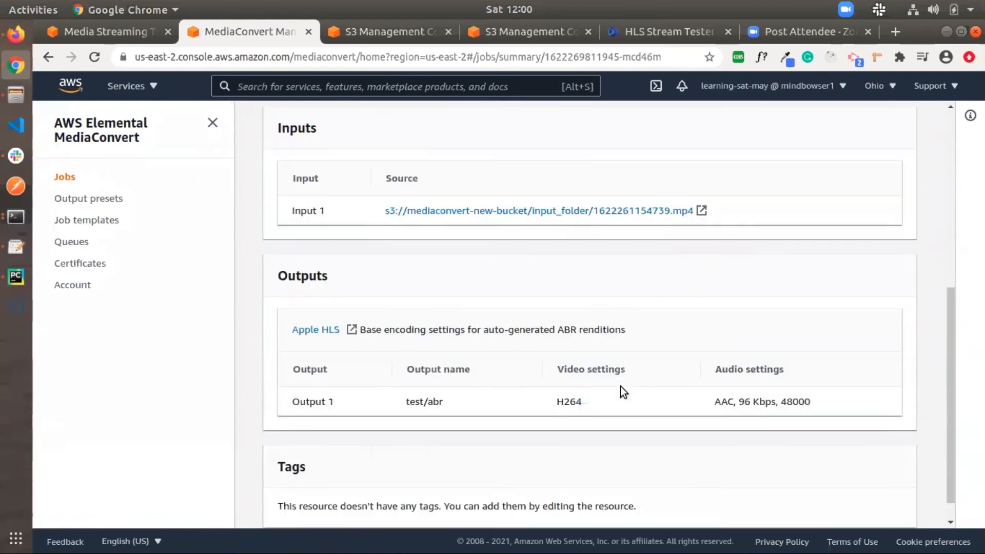
pyautogui.scroll(-1, 622, 392)
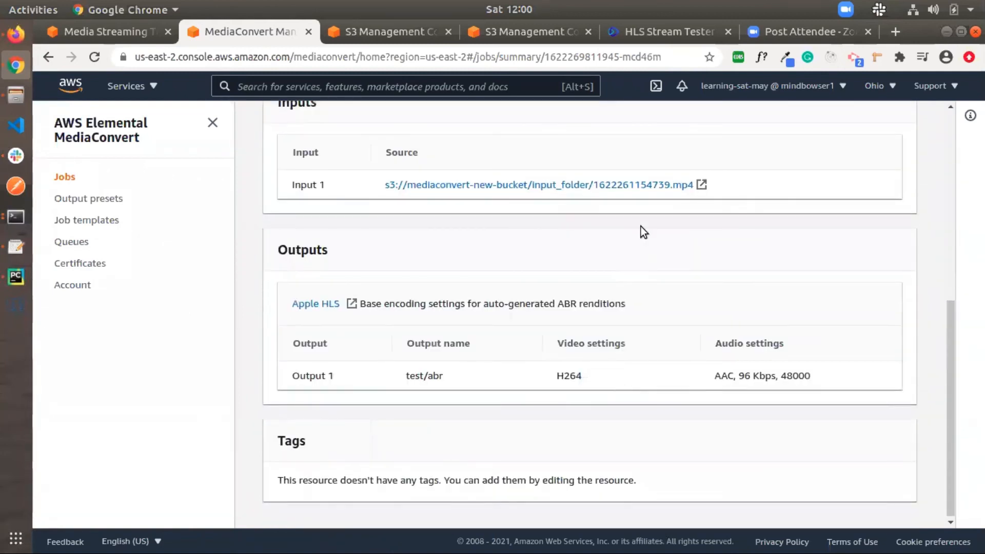
# Refresh the submitted job's summary to check its transcoding progress and review its input and output sections
pyautogui.scroll(7, 642, 227)
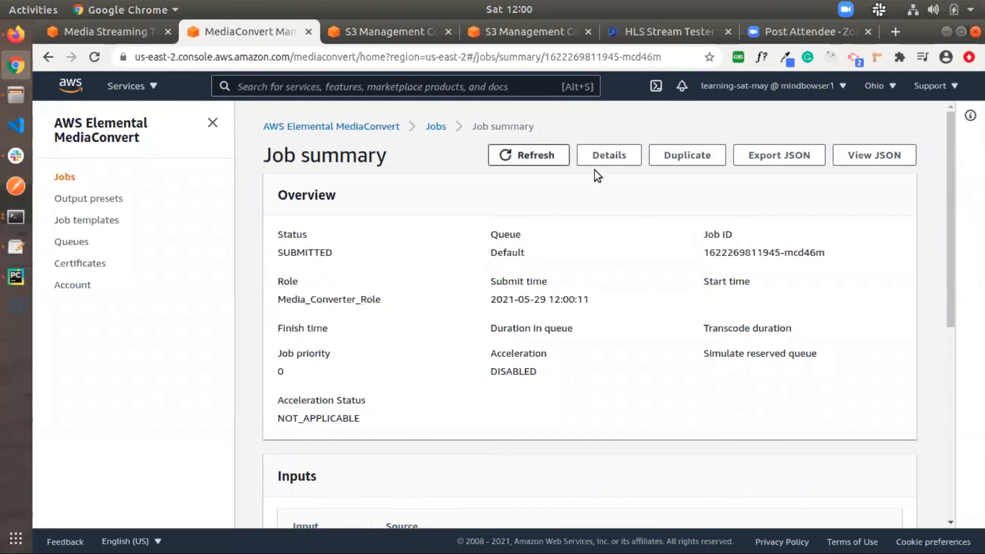
pyautogui.click(528, 163)
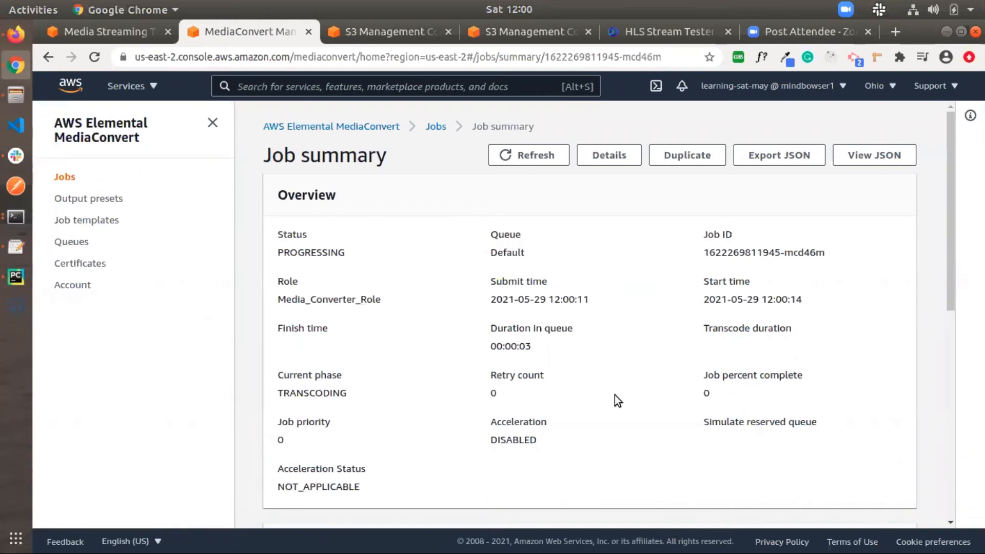
pyautogui.scroll(-8, 616, 396)
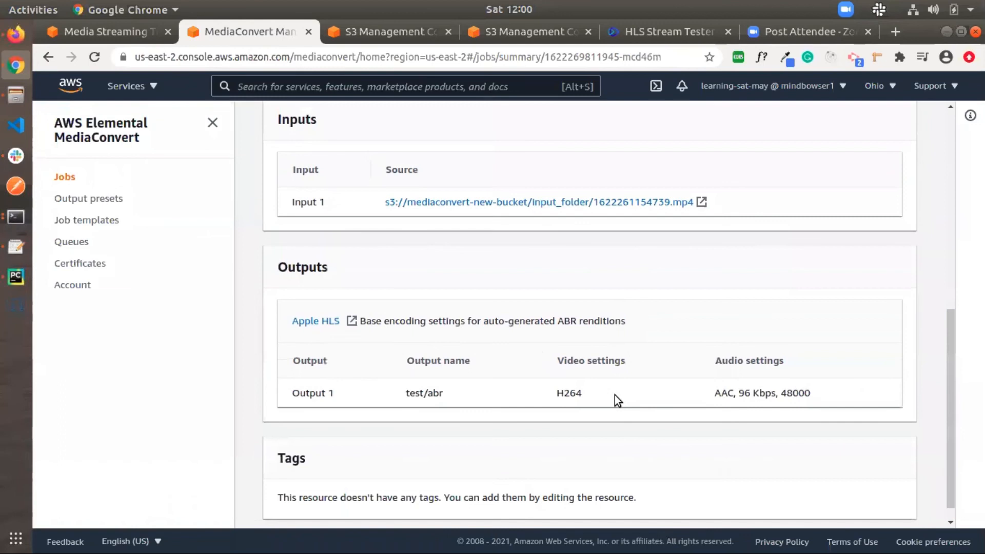
pyautogui.scroll(8, 615, 395)
pyautogui.click(507, 163)
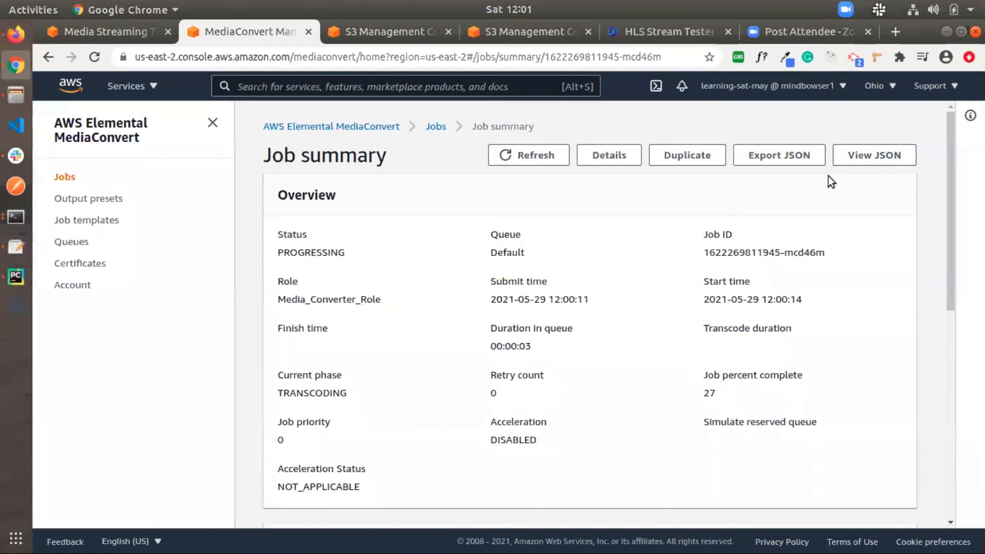
# View the job's JSON request body and examine the role, video codec settings and audio descriptions
pyautogui.click(882, 154)
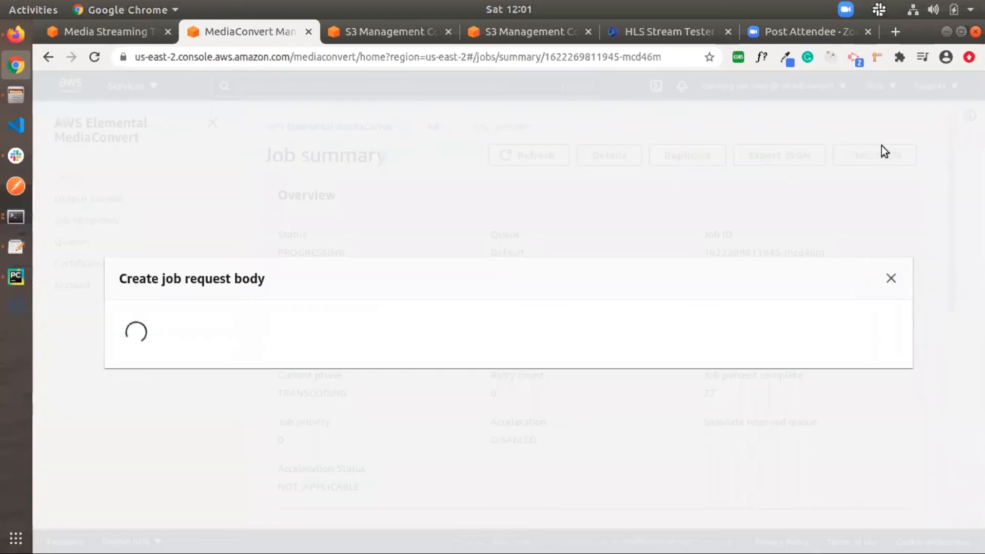
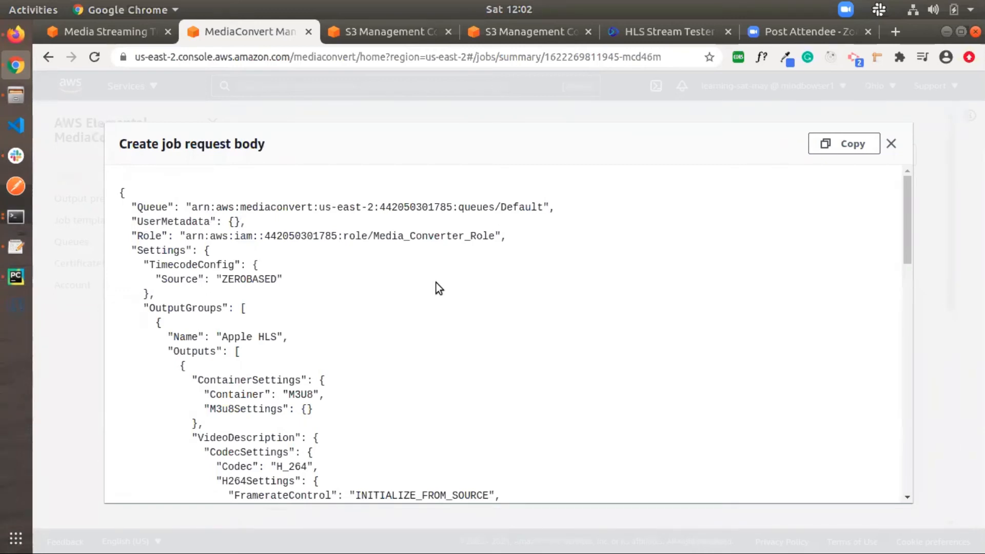
pyautogui.doubleClick(147, 236)
pyautogui.click(496, 239)
pyautogui.scroll(-2, 435, 342)
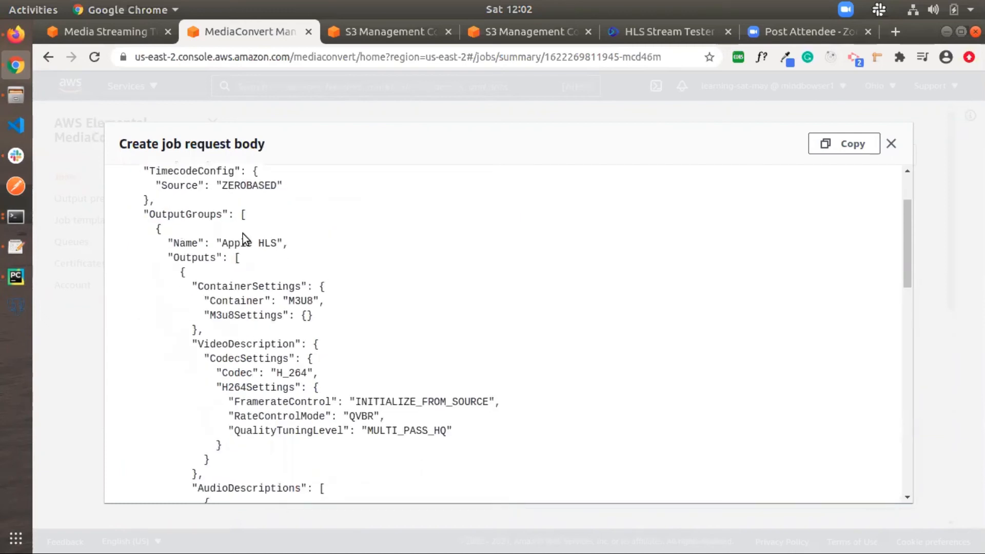
pyautogui.scroll(-1, 345, 303)
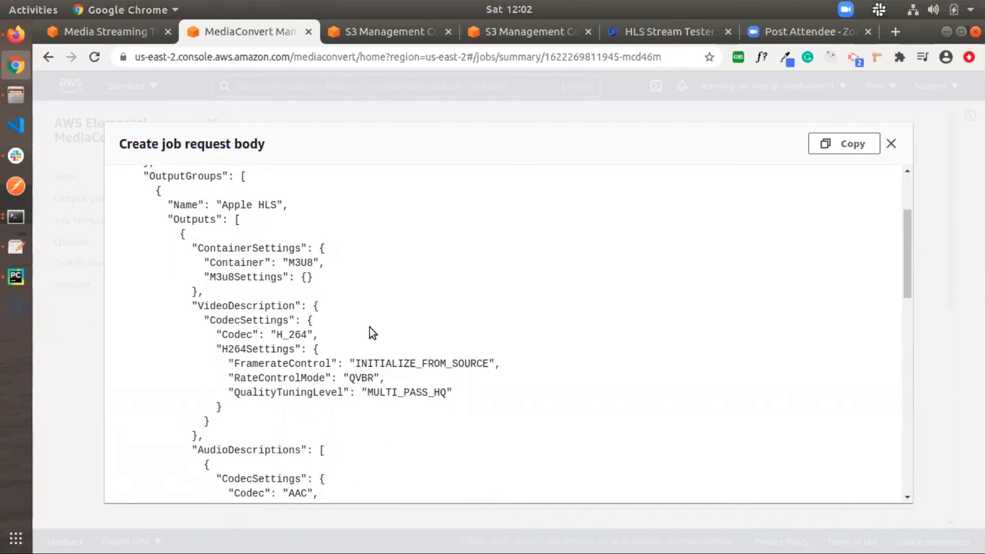
pyautogui.scroll(-1, 369, 329)
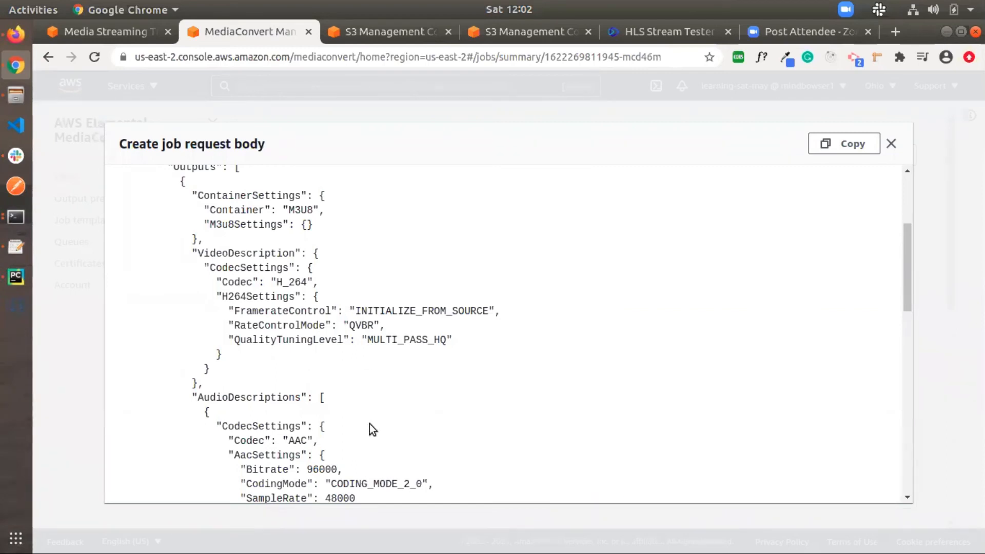
pyautogui.scroll(-2, 369, 424)
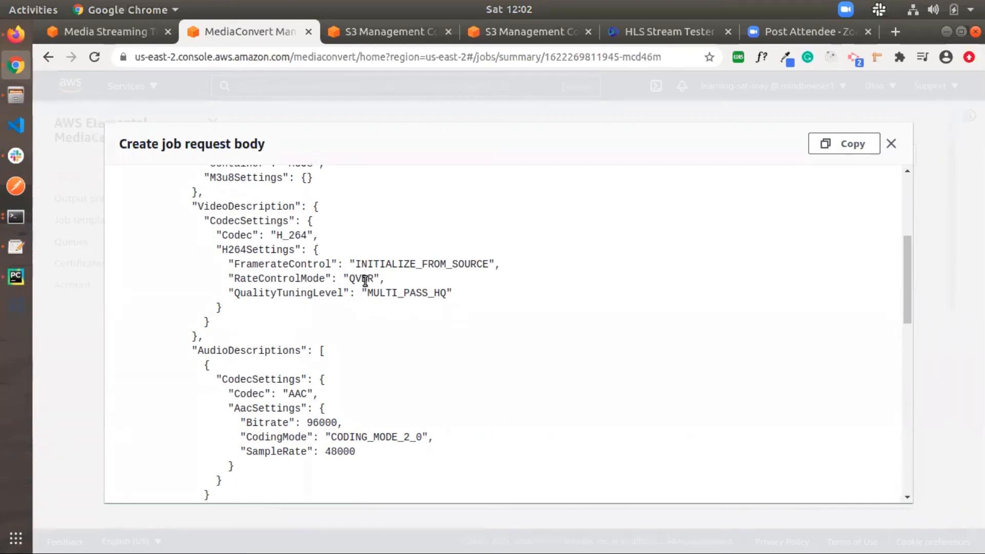
pyautogui.scroll(-3, 417, 368)
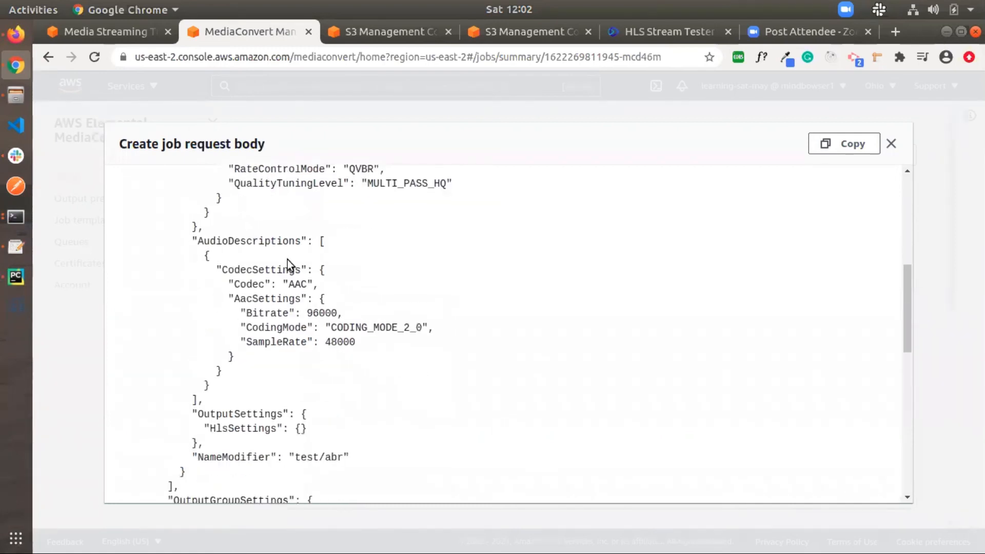
pyautogui.moveTo(199, 254); pyautogui.dragTo(327, 373)
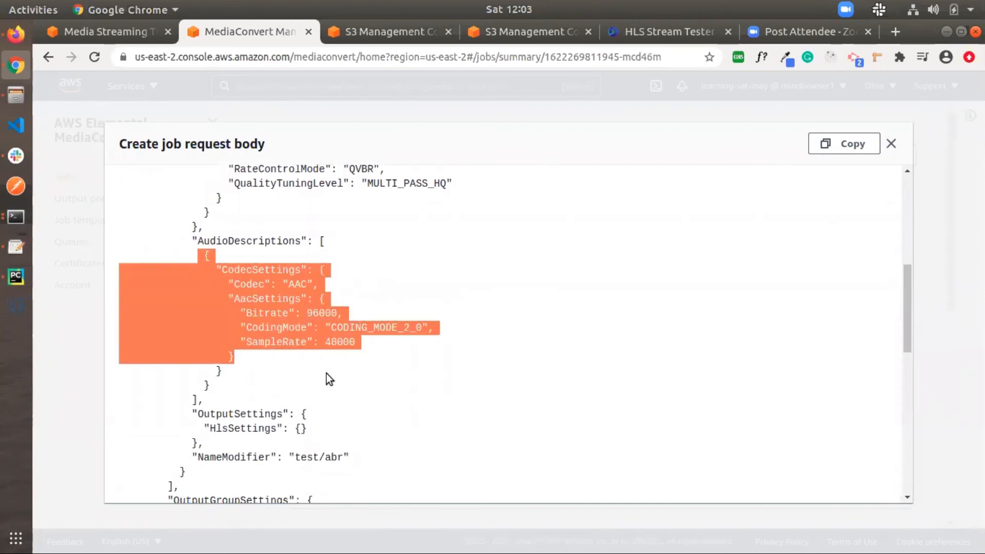
pyautogui.click(326, 373)
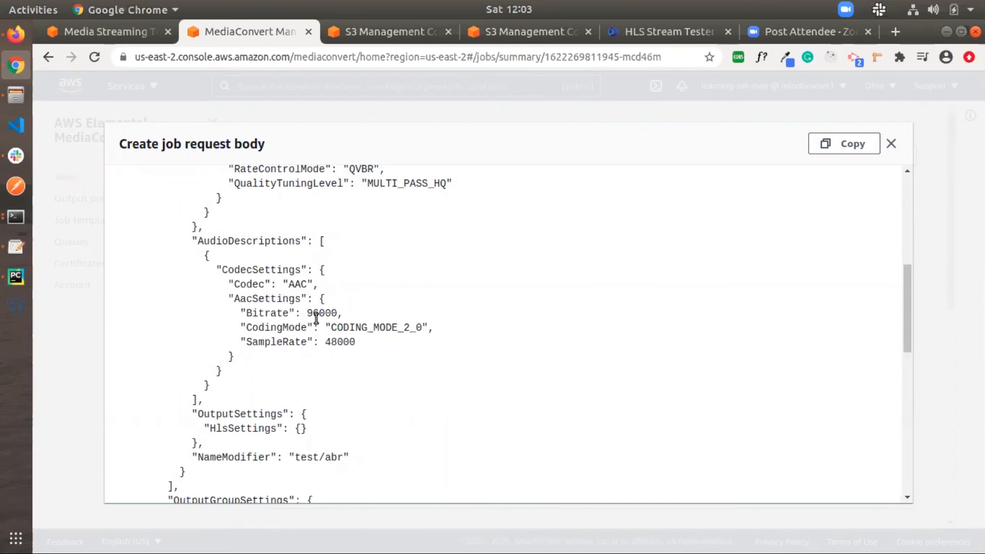
# Examine the output group, automated ABR and input settings in the request body, and close it
pyautogui.scroll(-4, 330, 367)
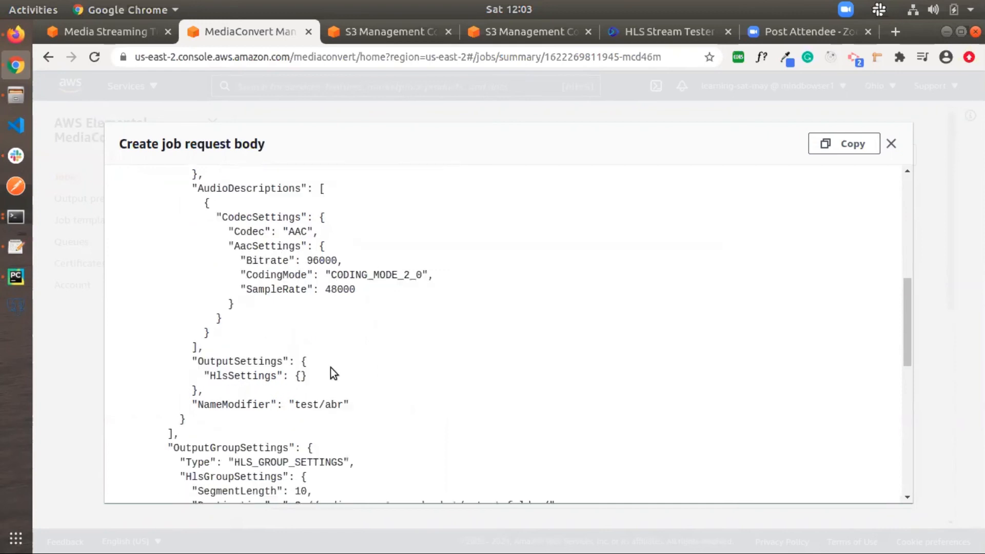
pyautogui.scroll(-4, 364, 386)
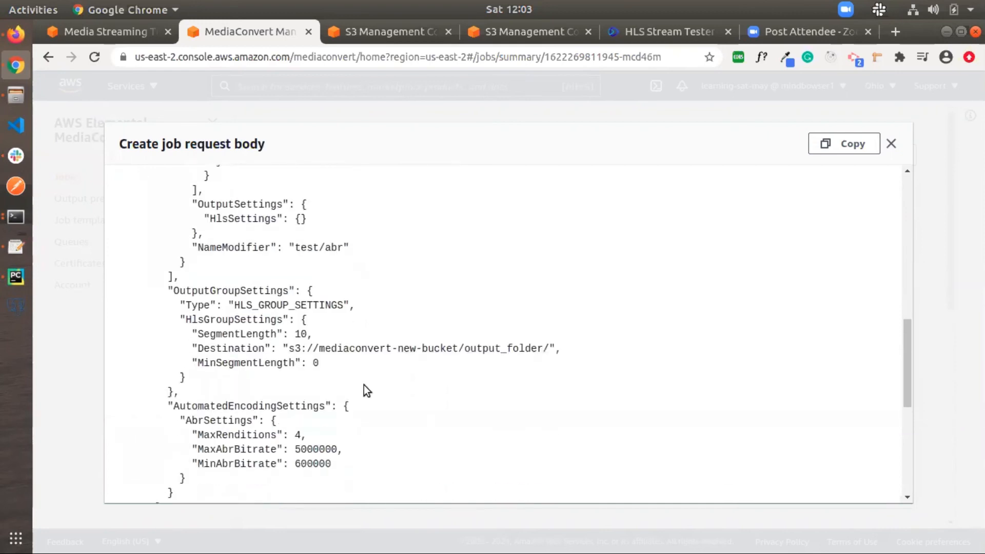
pyautogui.scroll(-3, 364, 385)
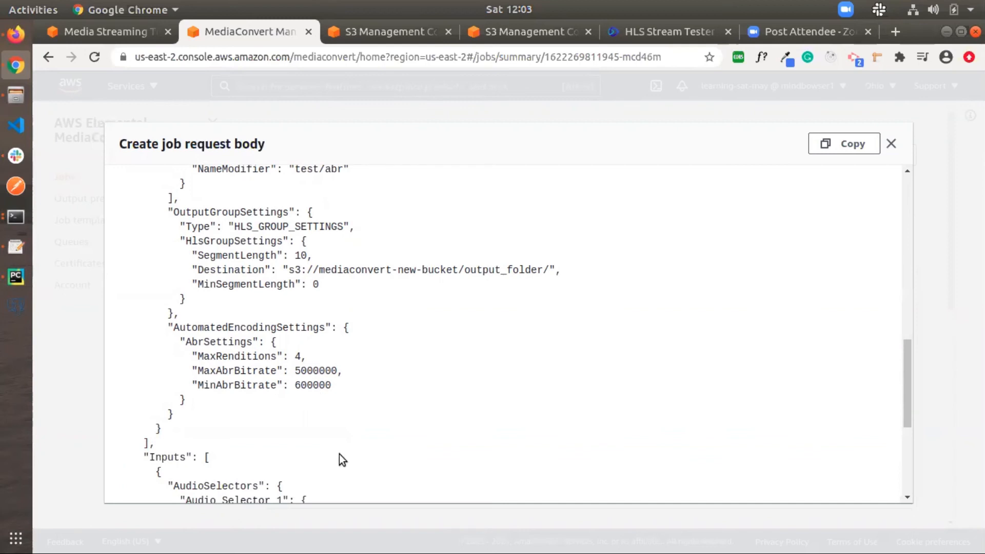
pyautogui.scroll(-5, 340, 454)
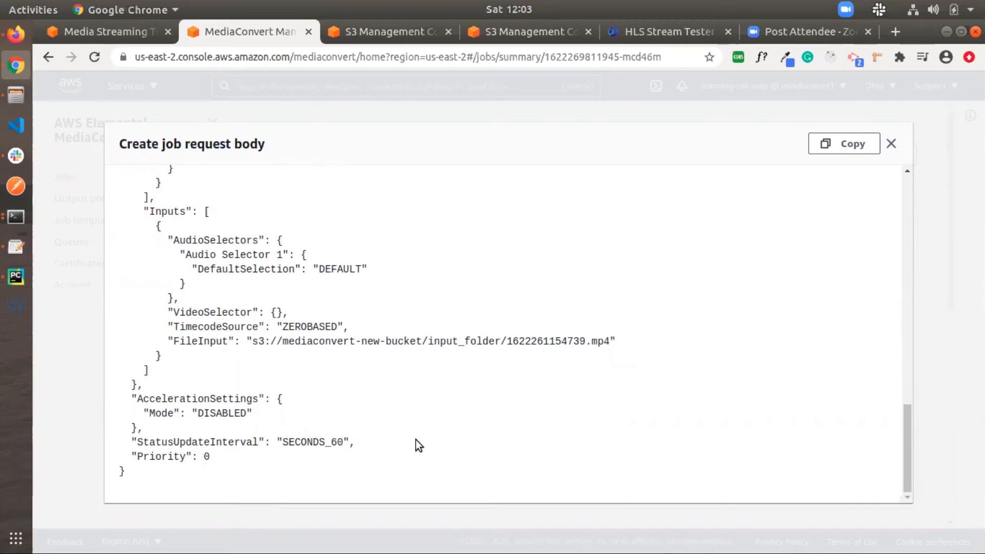
pyautogui.scroll(15, 451, 374)
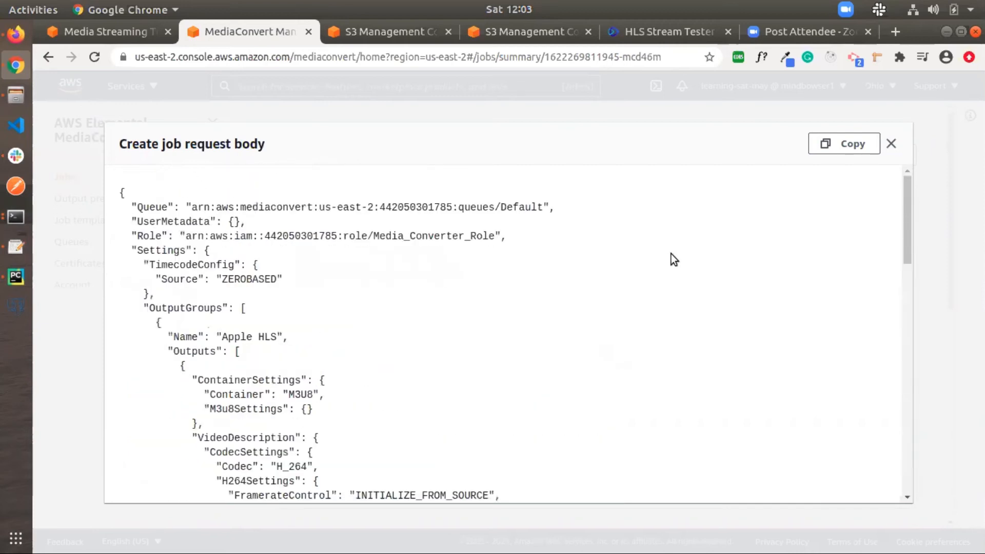
pyautogui.click(892, 147)
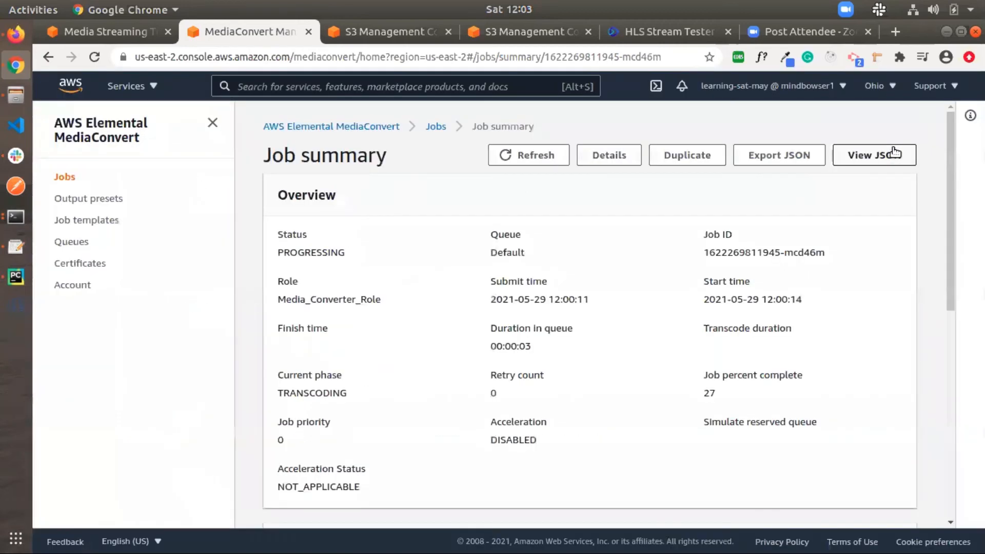
# Refresh the job summary and examine the resolutions and durations in the Apple HLS output details
pyautogui.click(516, 153)
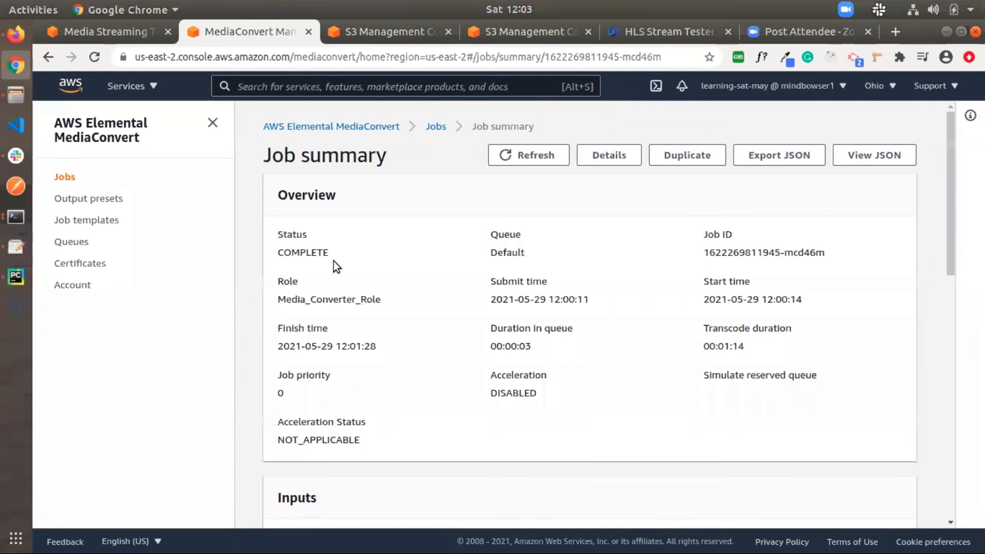
pyautogui.scroll(-10, 460, 368)
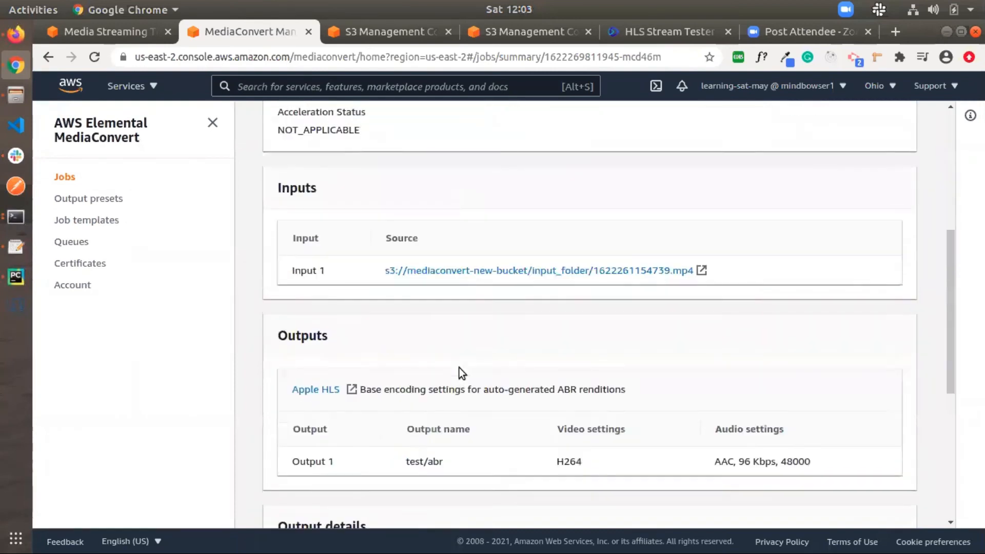
pyautogui.scroll(-3, 459, 368)
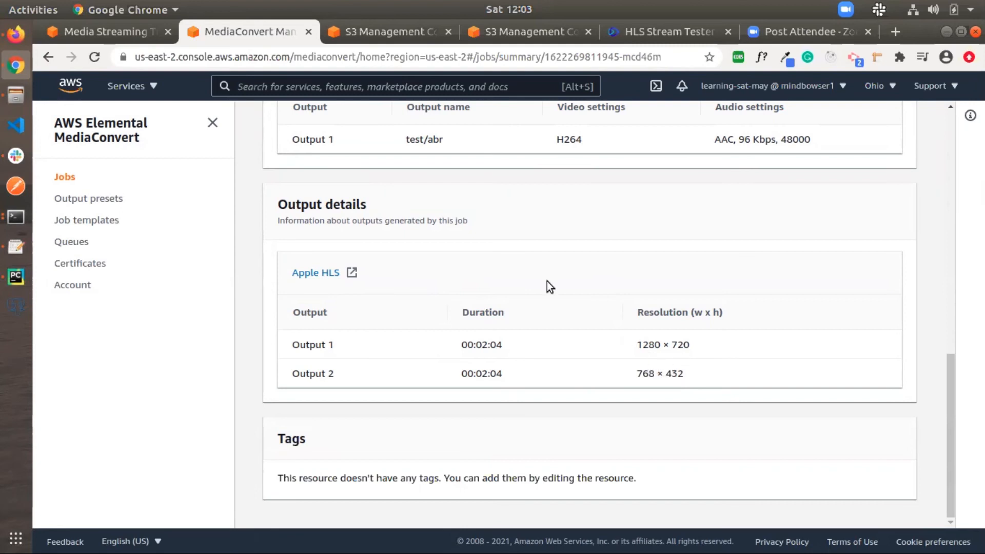
pyautogui.scroll(4, 547, 281)
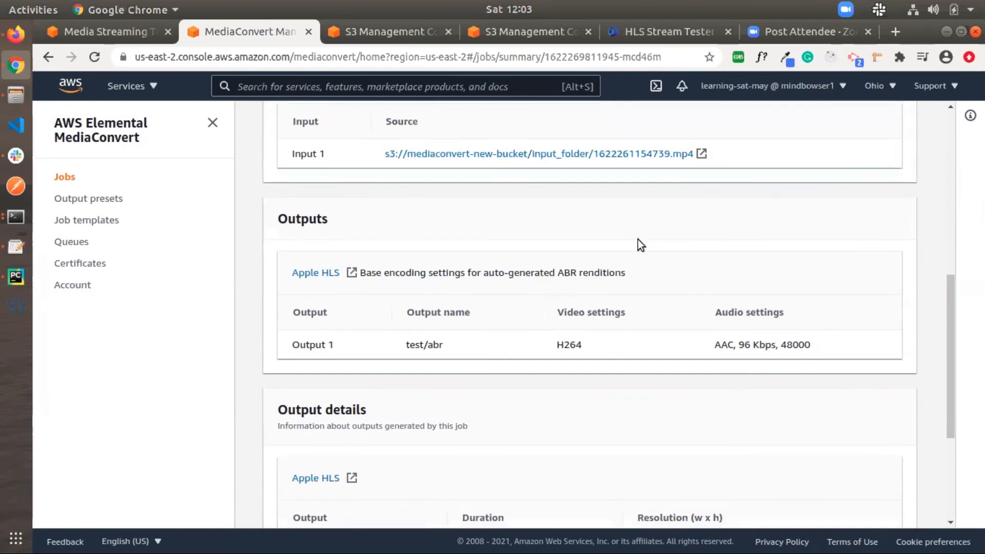
pyautogui.click(958, 31)
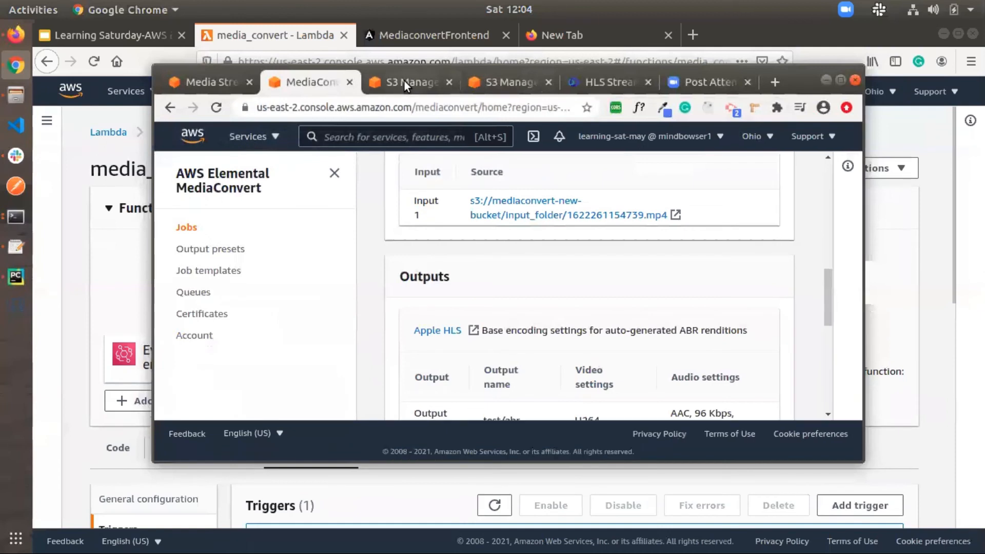
pyautogui.click(405, 82)
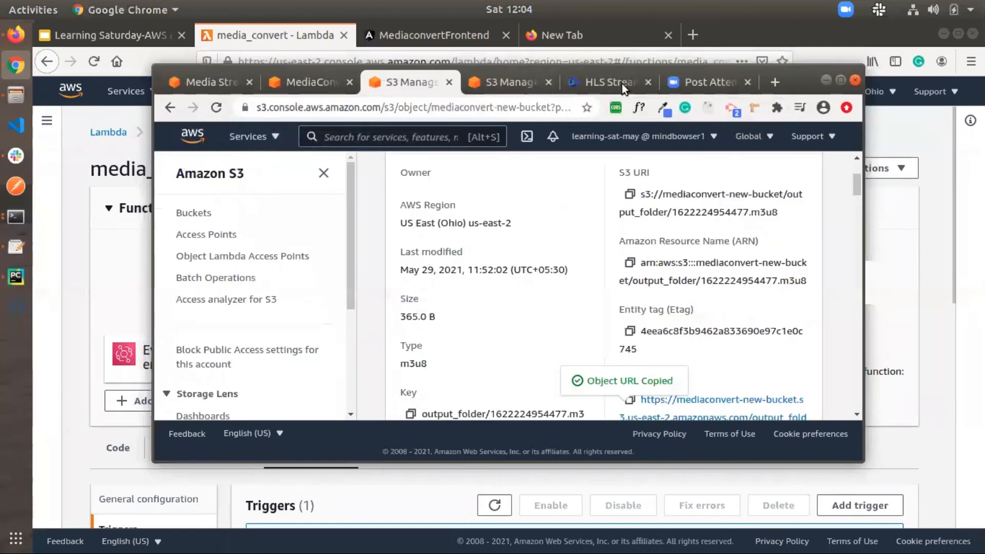
pyautogui.click(844, 80)
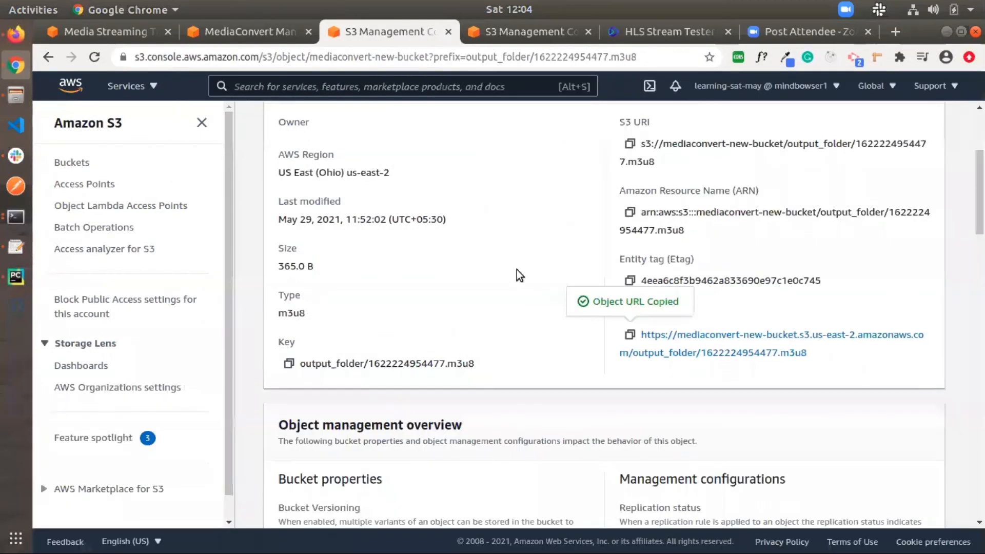
pyautogui.scroll(5, 516, 269)
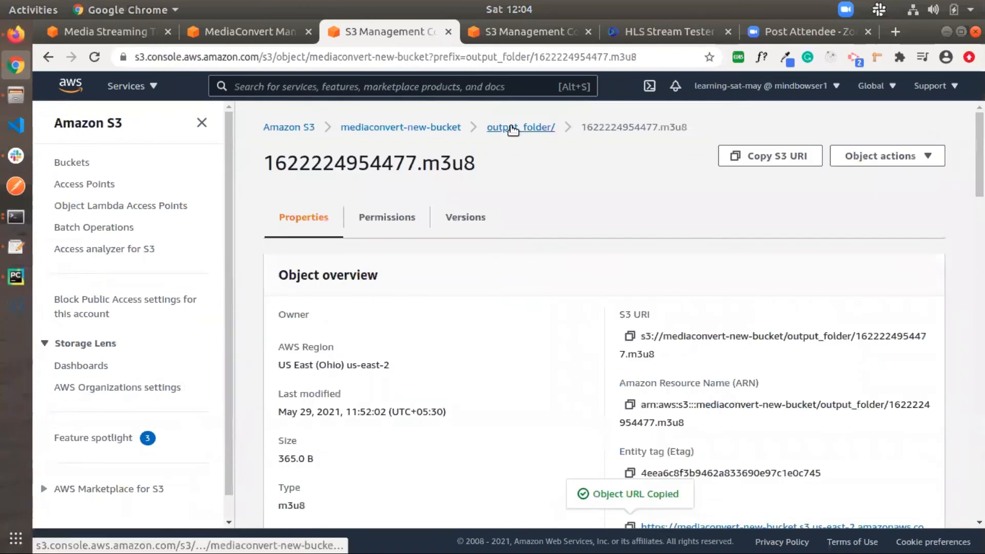
pyautogui.click(514, 129)
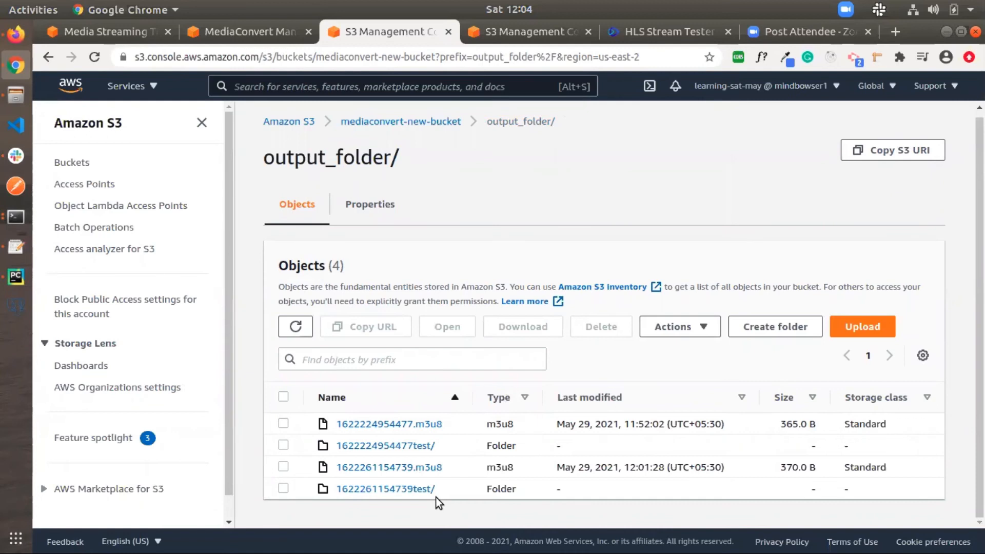
pyautogui.click(408, 489)
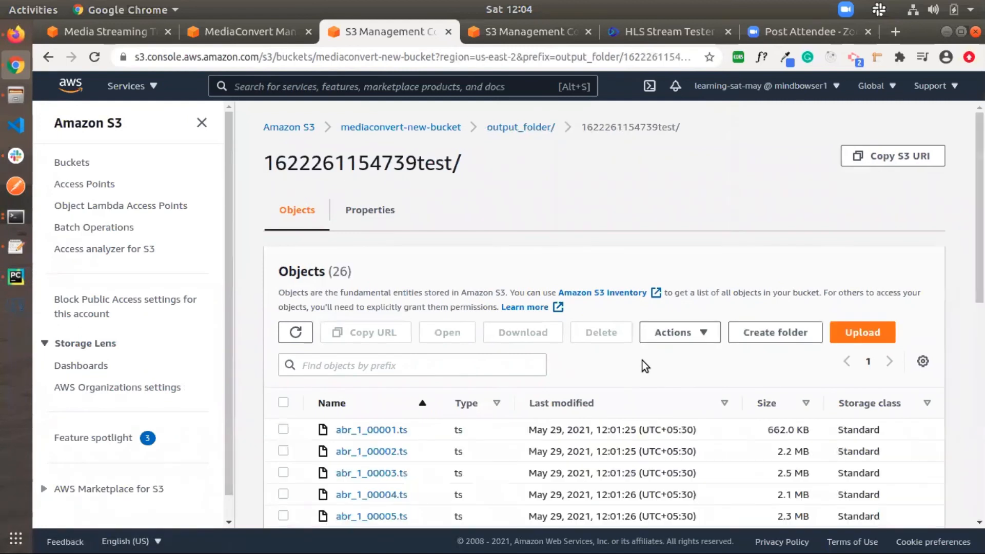
# Examine the abr_1 and abr_2 segment files and m3u8 playlists in the folder, and return to output_folder/
pyautogui.scroll(-1, 642, 360)
pyautogui.scroll(-7, 642, 360)
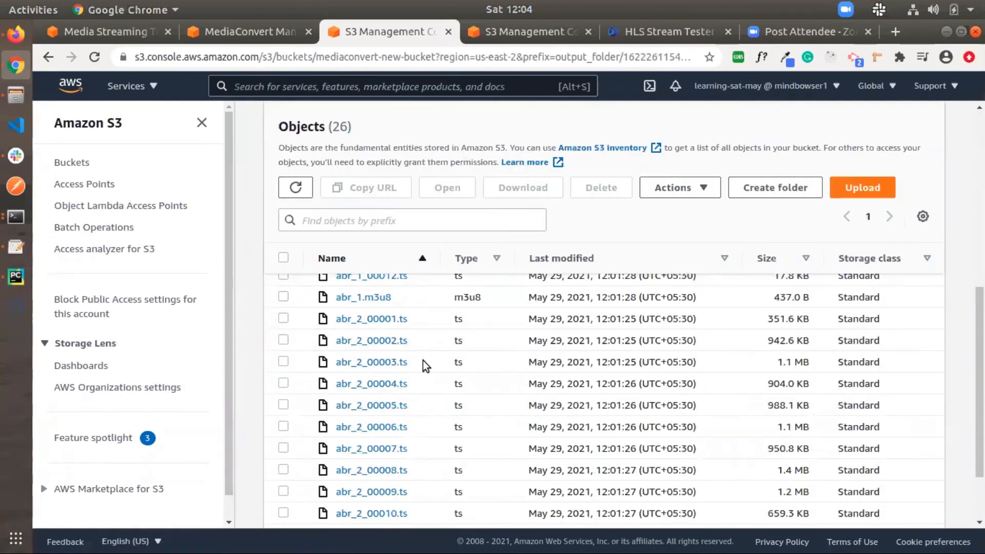
pyautogui.scroll(3, 422, 360)
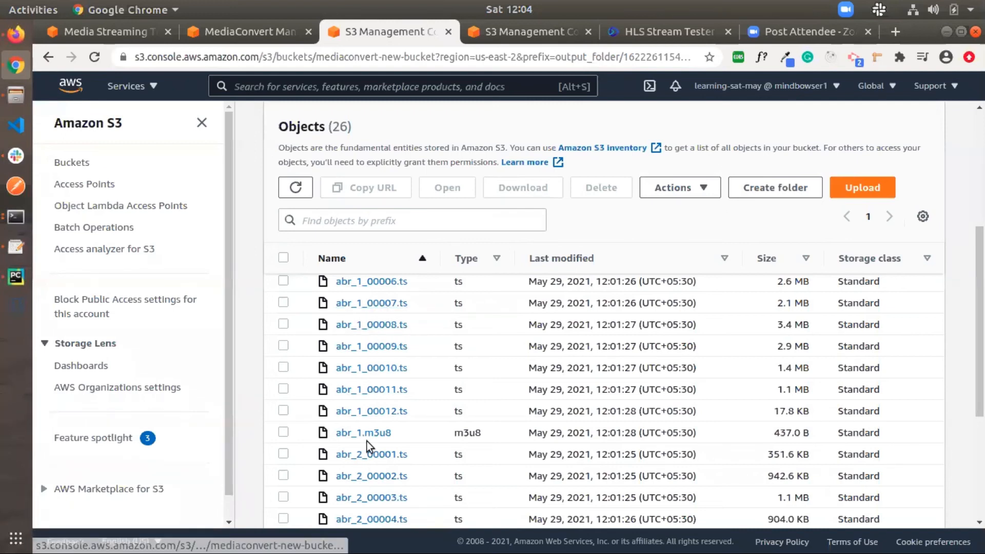
pyautogui.scroll(-3, 367, 441)
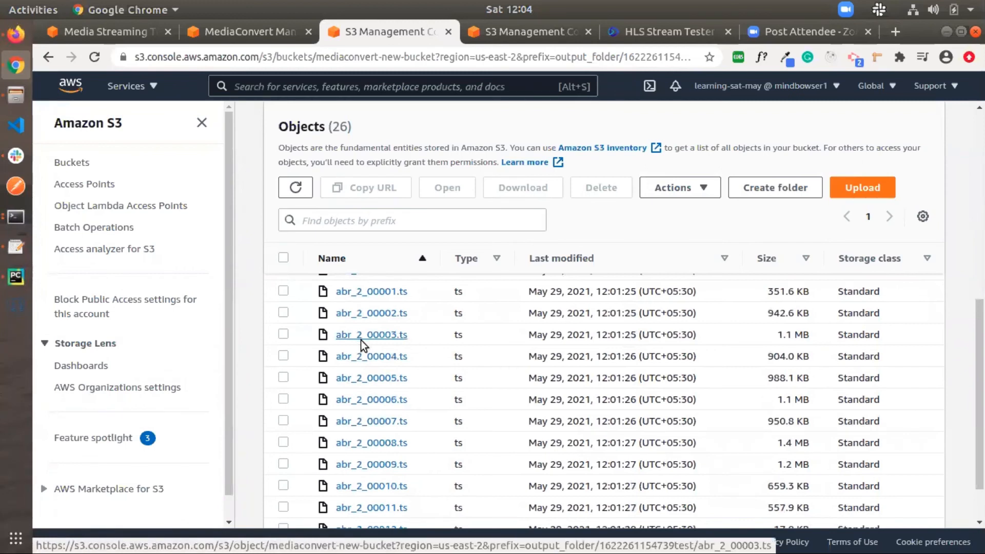
pyautogui.scroll(-2, 374, 404)
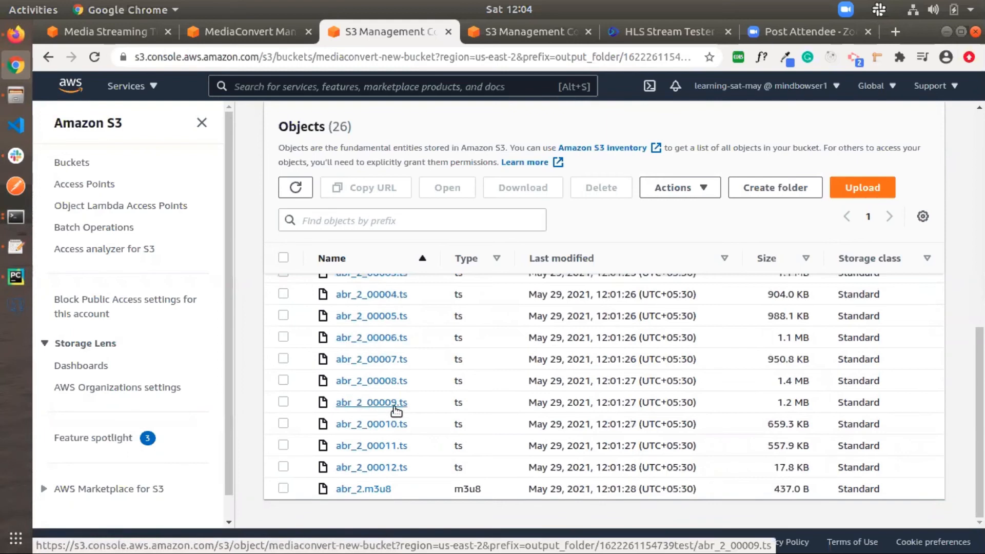
pyautogui.scroll(10, 395, 408)
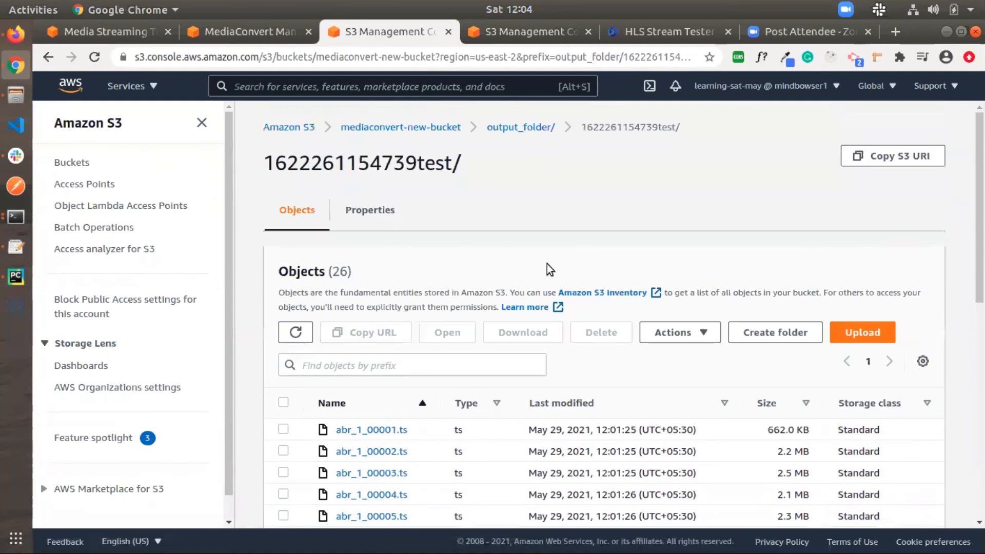
pyautogui.click(533, 127)
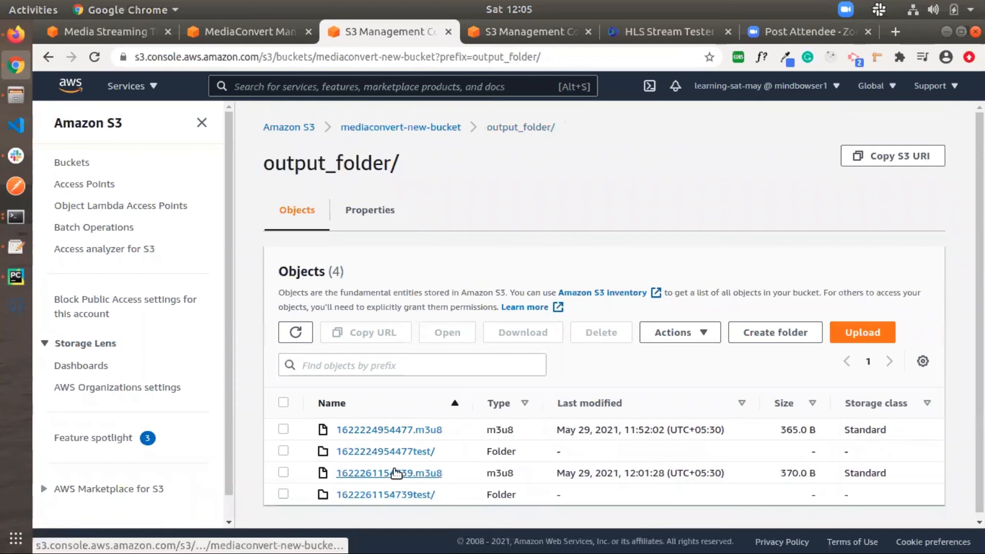
# Open 1622261154739.m3u8 in output_folder/ and copy its object URL
pyautogui.click(395, 473)
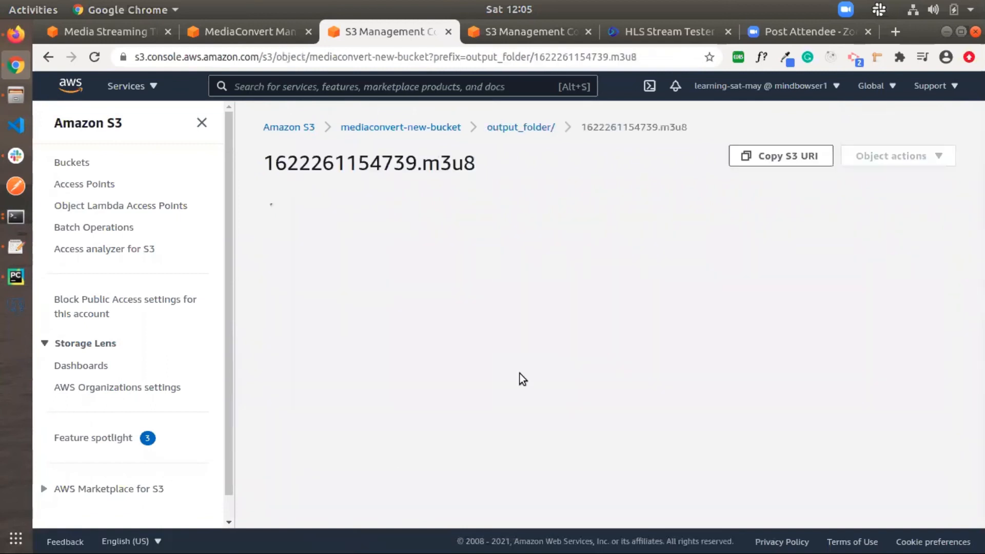
pyautogui.scroll(-3, 721, 420)
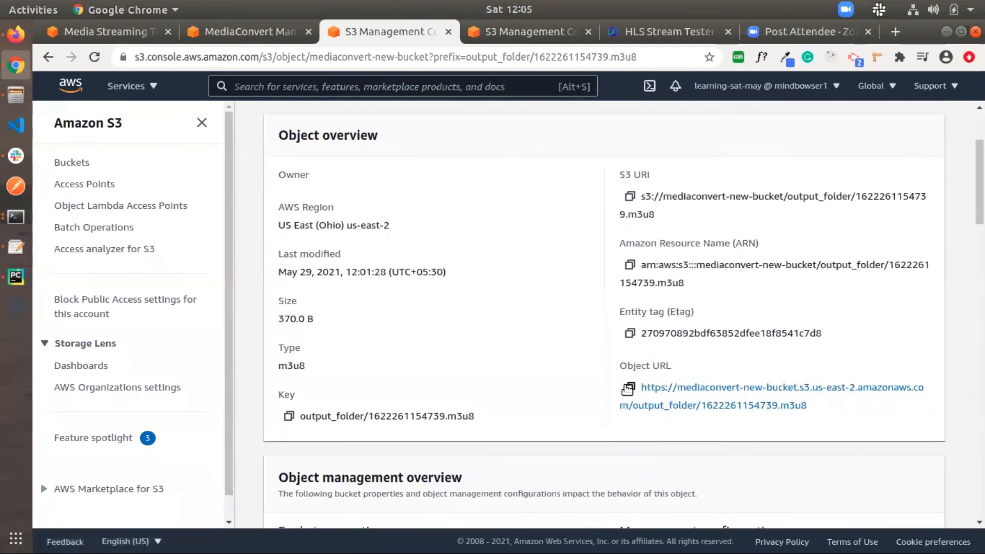
pyautogui.click(626, 388)
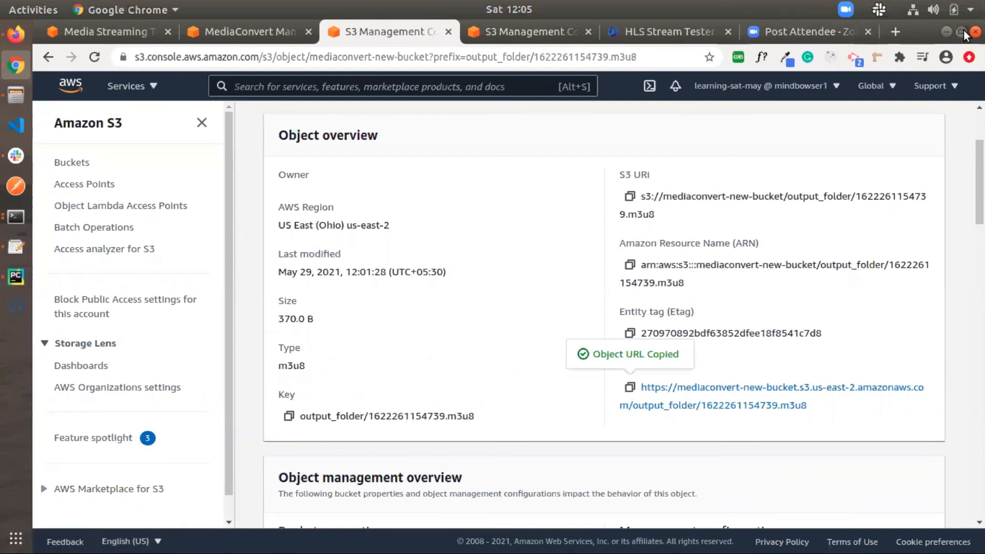
# Switch to the HLS Stream Tester, replace the streaming URL with the copied 1622261154739.m3u8 address, and play the stream
pyautogui.click(948, 31)
pyautogui.click(618, 79)
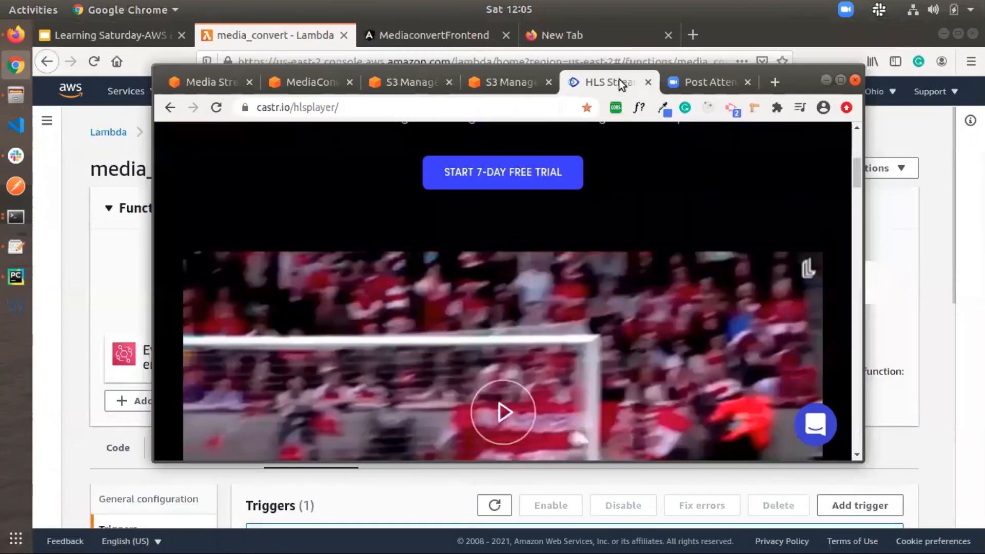
pyautogui.click(840, 81)
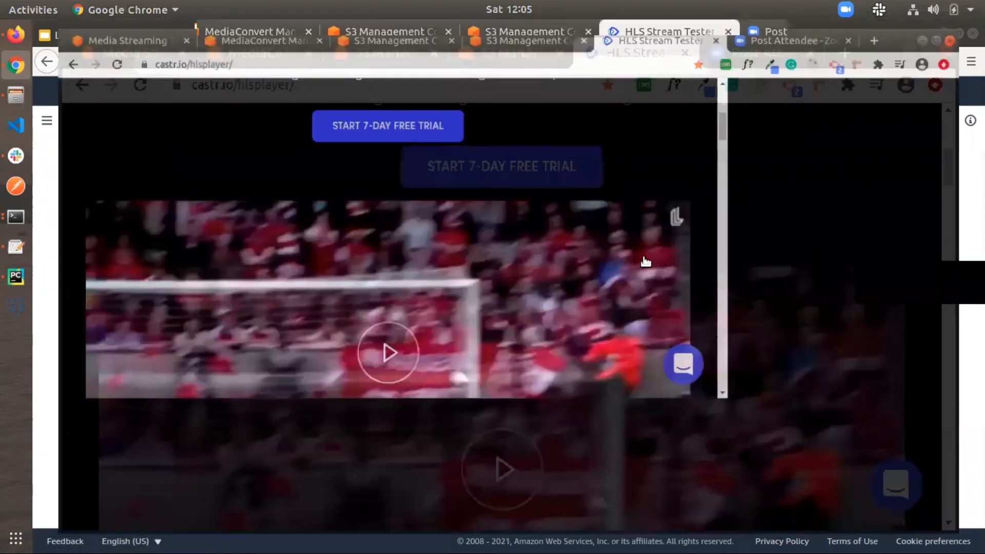
pyautogui.scroll(-5, 600, 385)
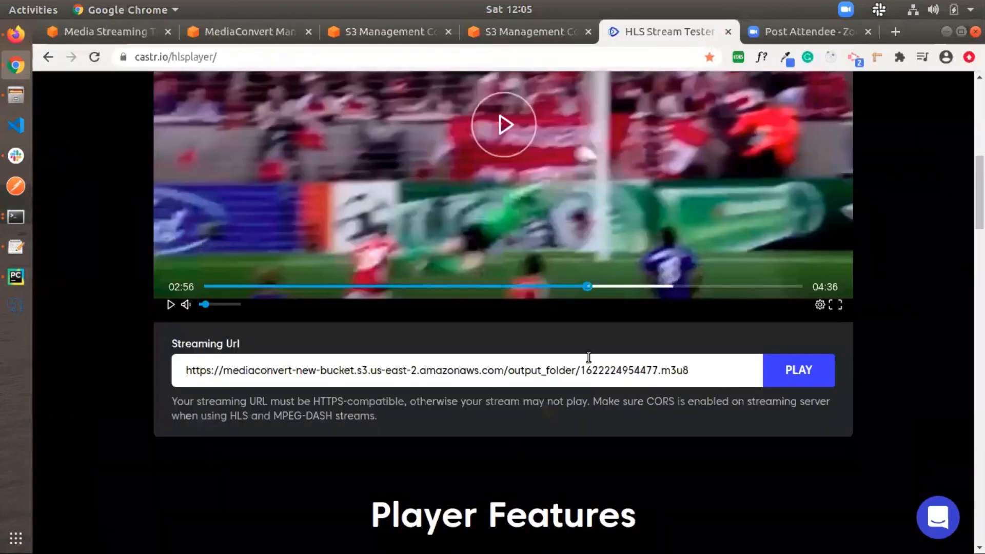
pyautogui.doubleClick(598, 370)
pyautogui.hotkey('ctrl', 'a')
pyautogui.hotkey('ctrl', 'v')
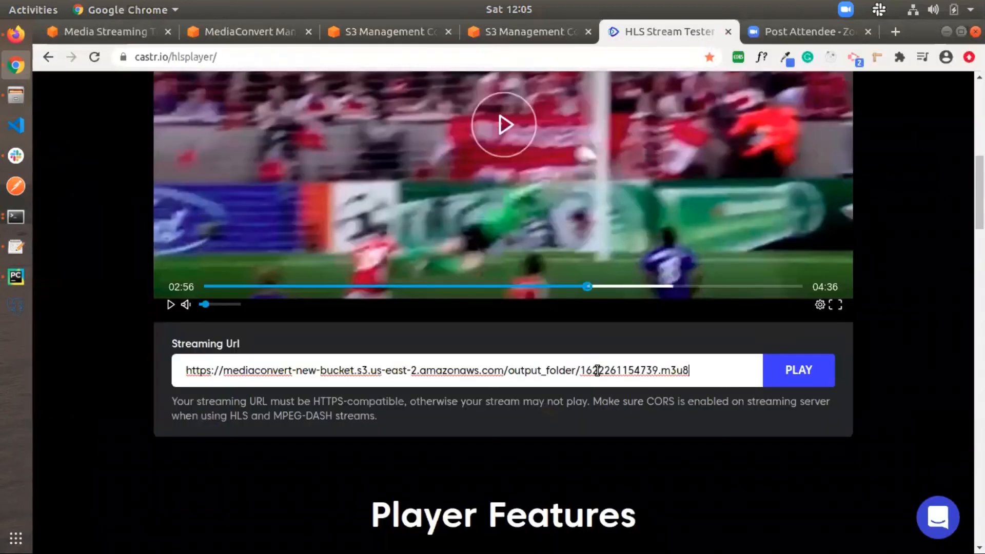
pyautogui.click(794, 383)
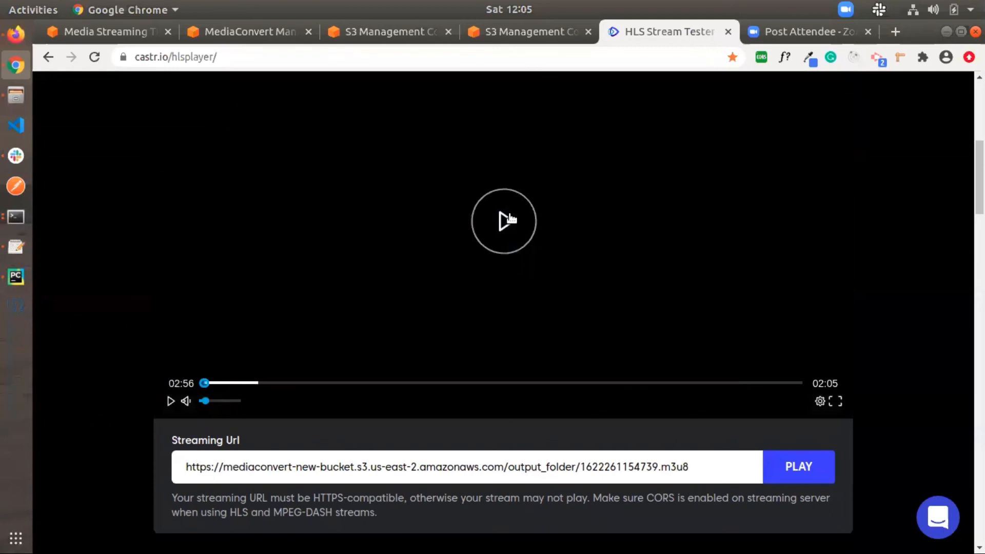
pyautogui.click(511, 219)
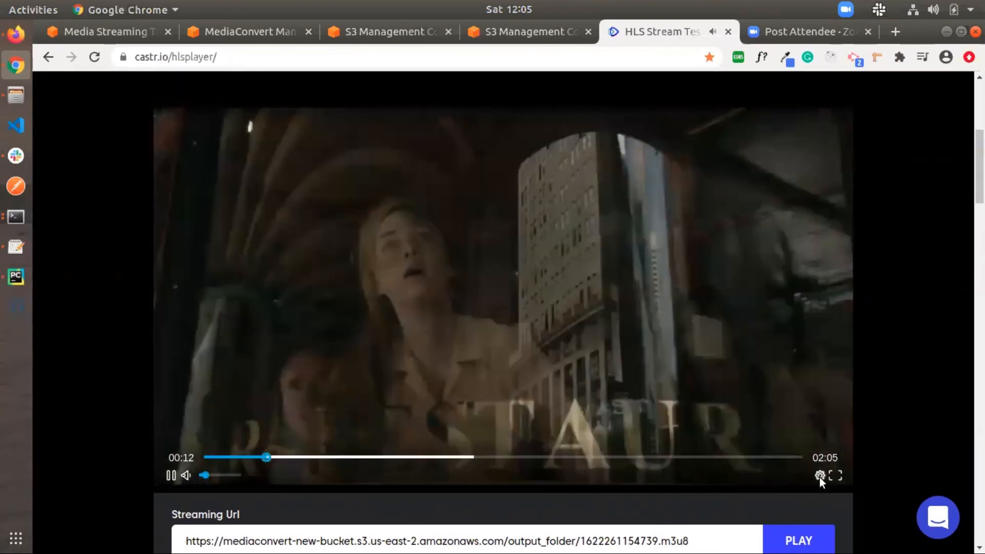
# Set the playing stream's video quality to 1280x720 and pause the playback
pyautogui.click(821, 476)
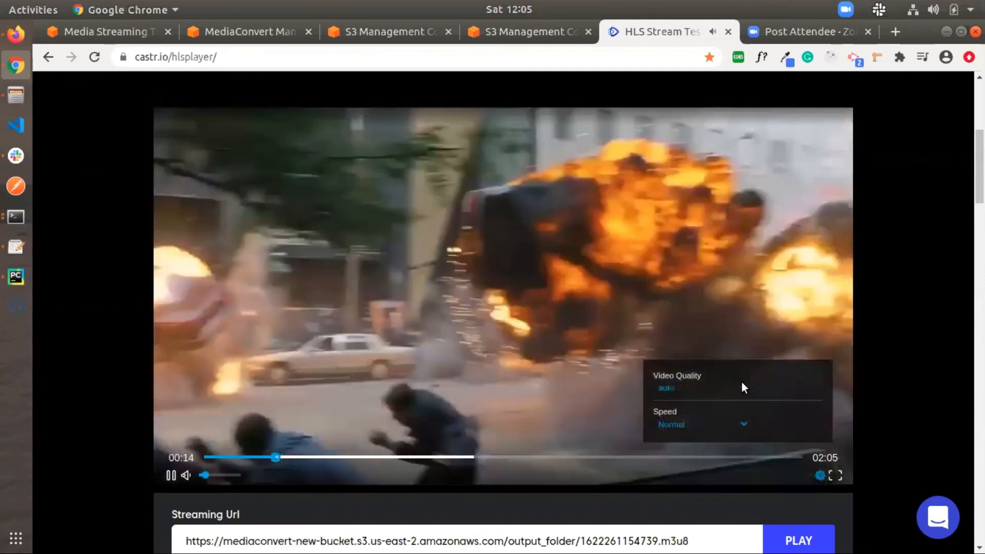
pyautogui.click(743, 388)
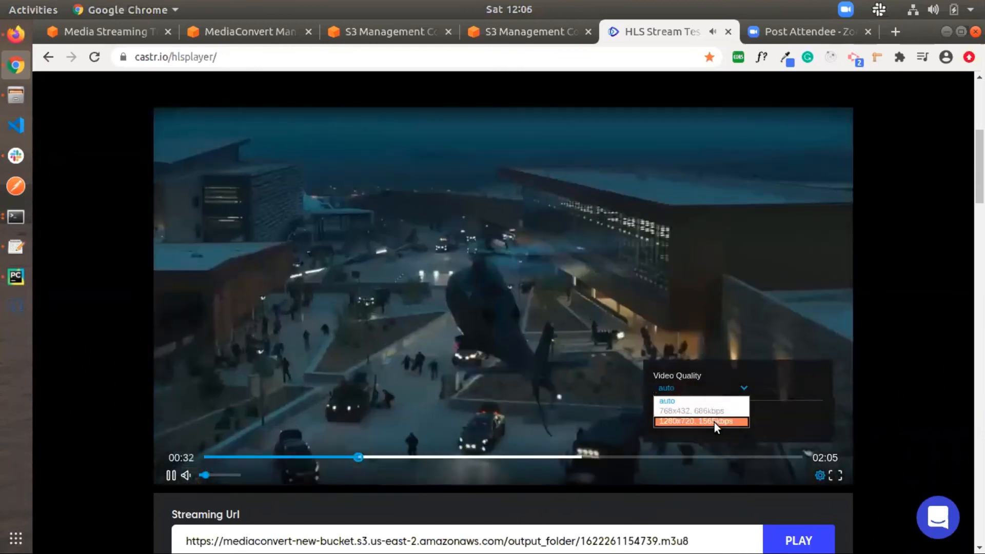
pyautogui.click(714, 422)
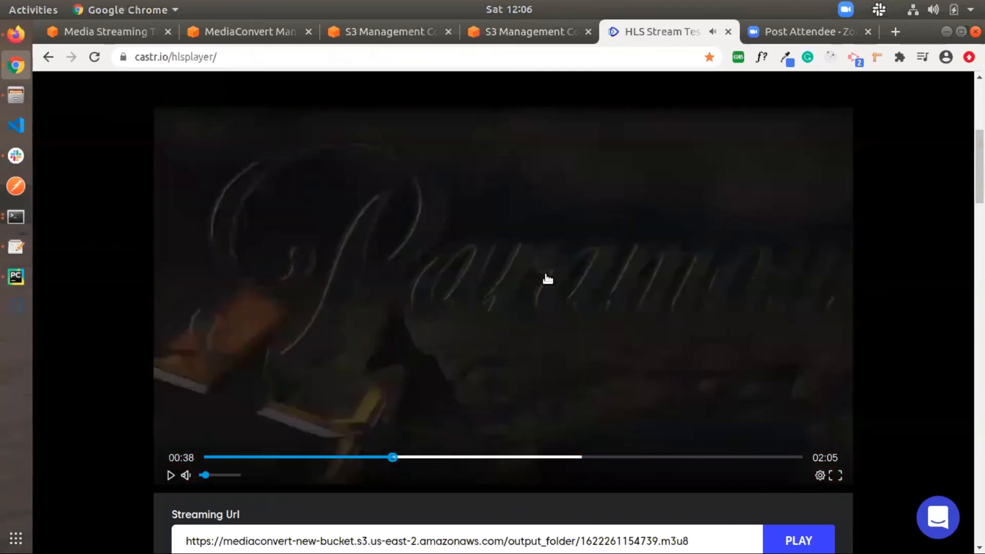
pyautogui.click(546, 279)
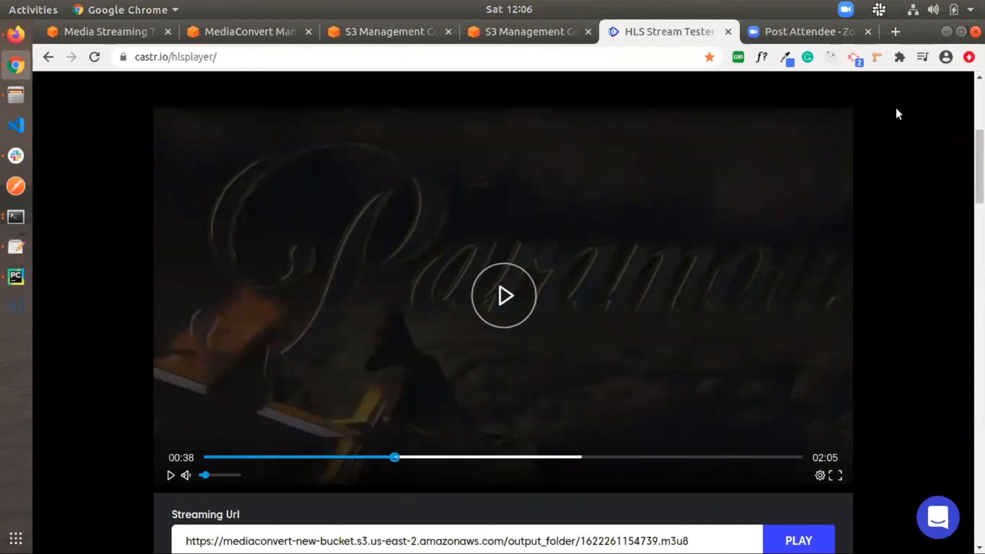
# Open the Mediaconvert frontend at localhost:4200 in a new browser tab
pyautogui.click(958, 32)
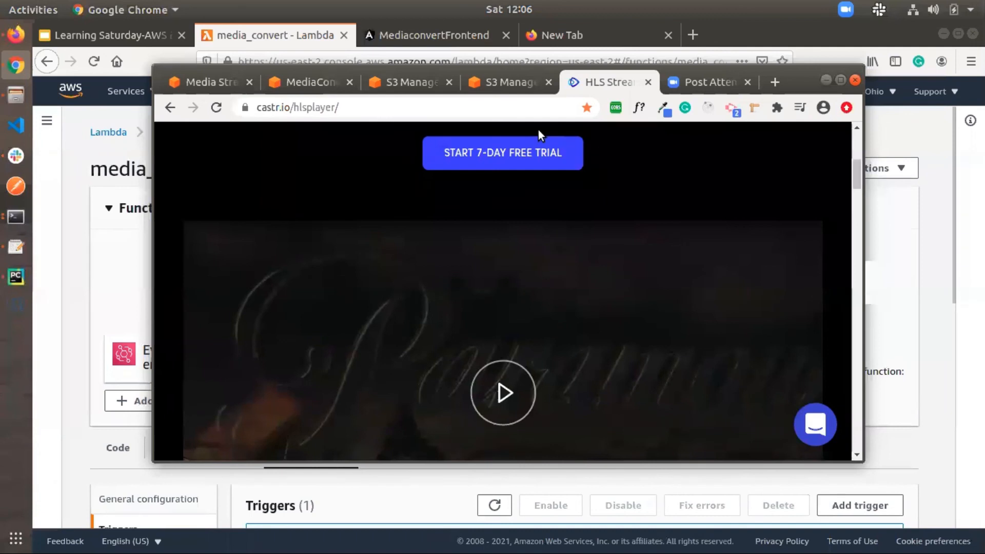
pyautogui.click(774, 82)
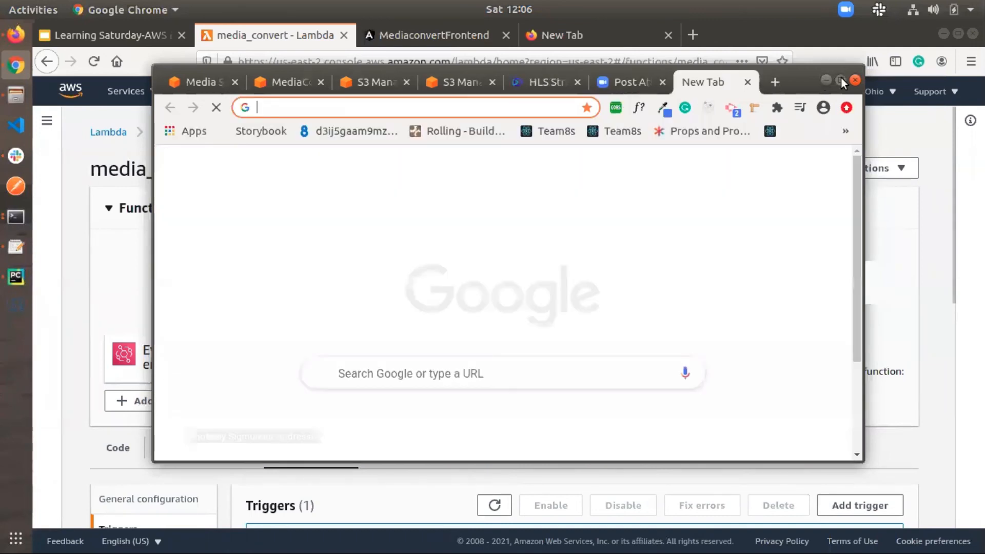
pyautogui.click(842, 78)
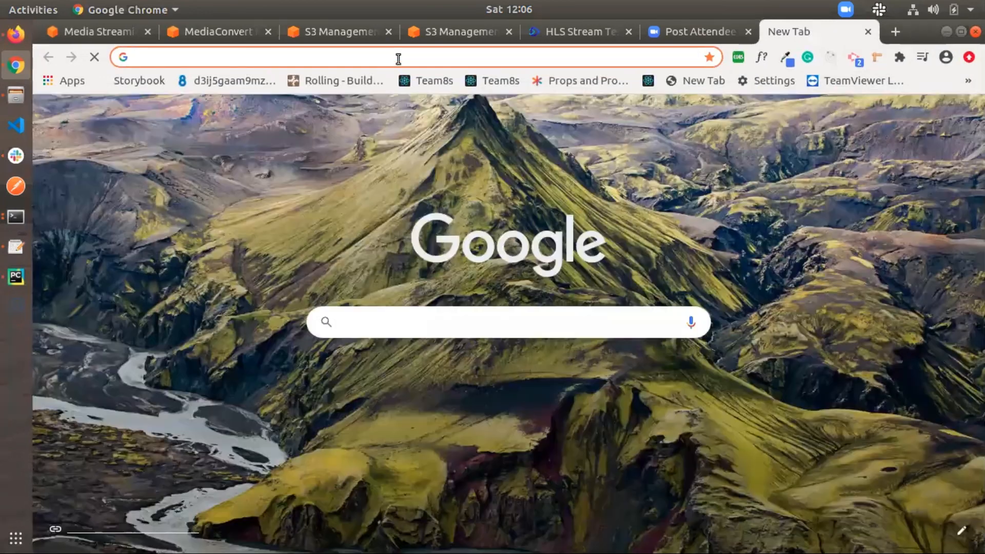
pyautogui.click(398, 58)
pyautogui.write('loca')
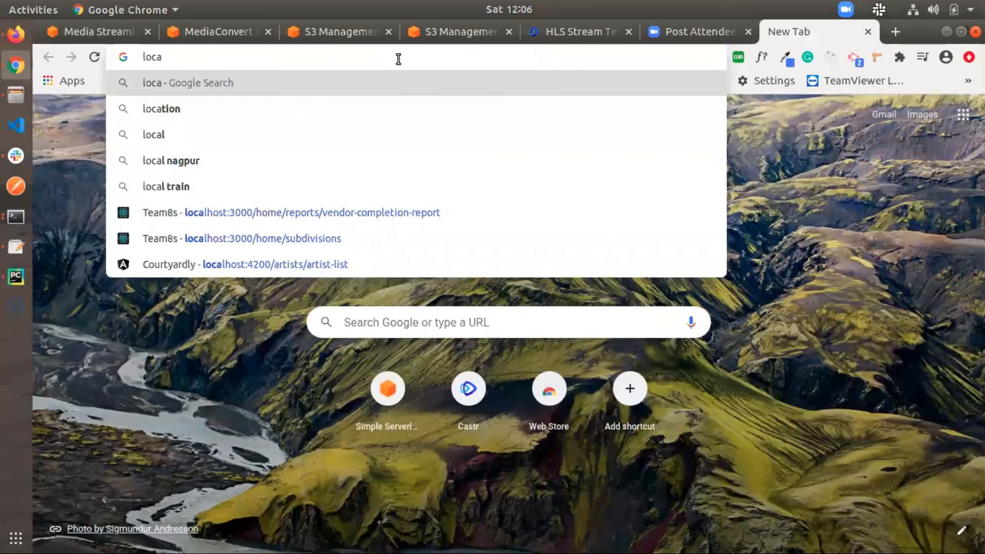
pyautogui.write('host')
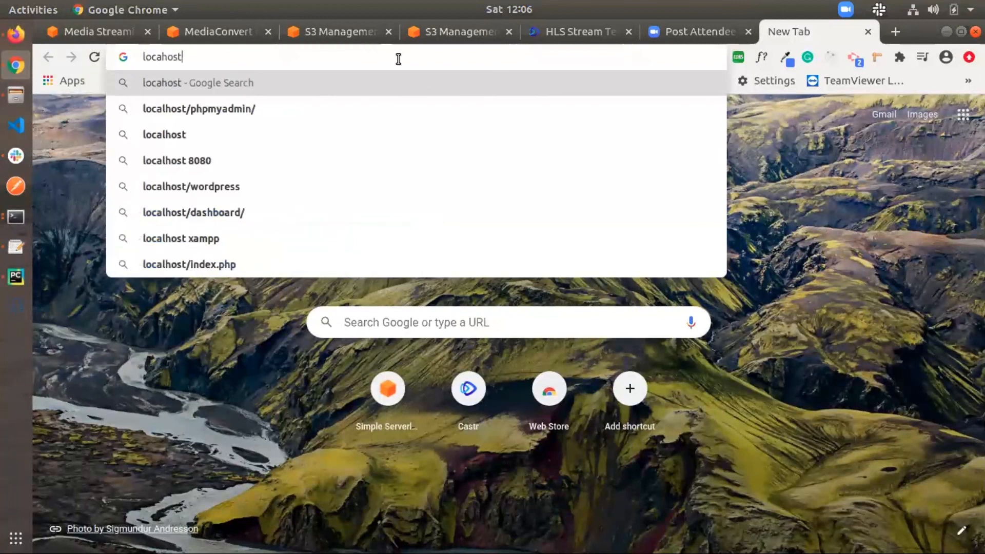
pyautogui.hotkey('ctrl', 'a')
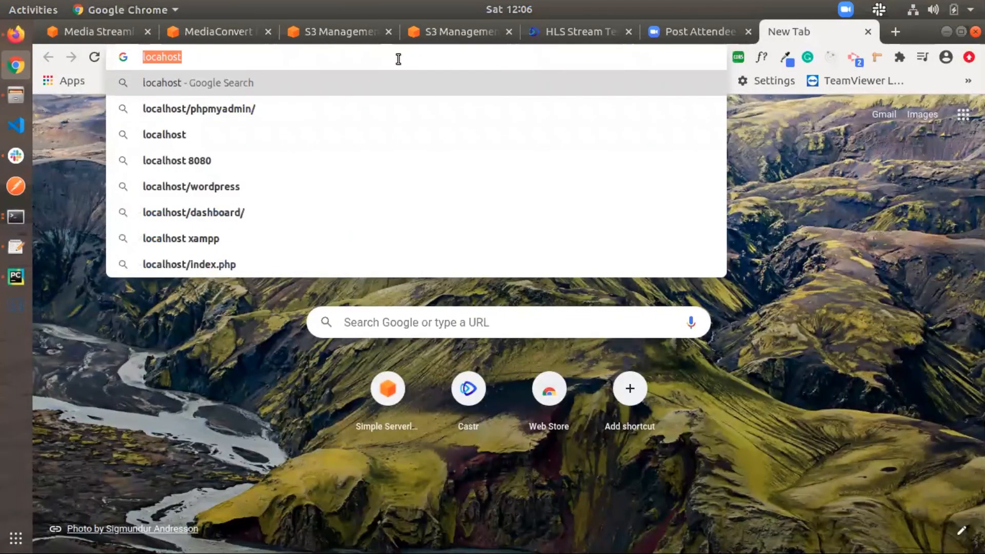
pyautogui.write('local')
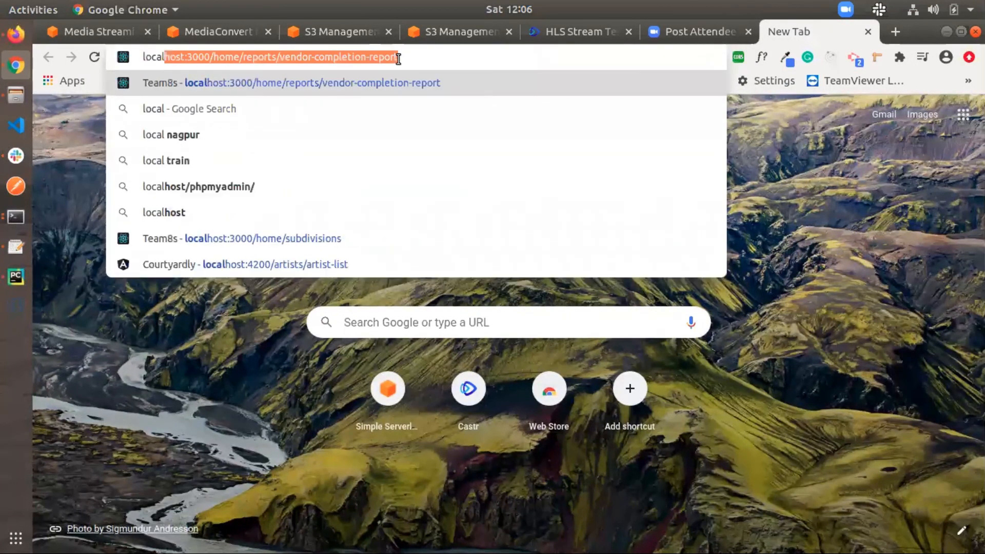
pyautogui.write('host:')
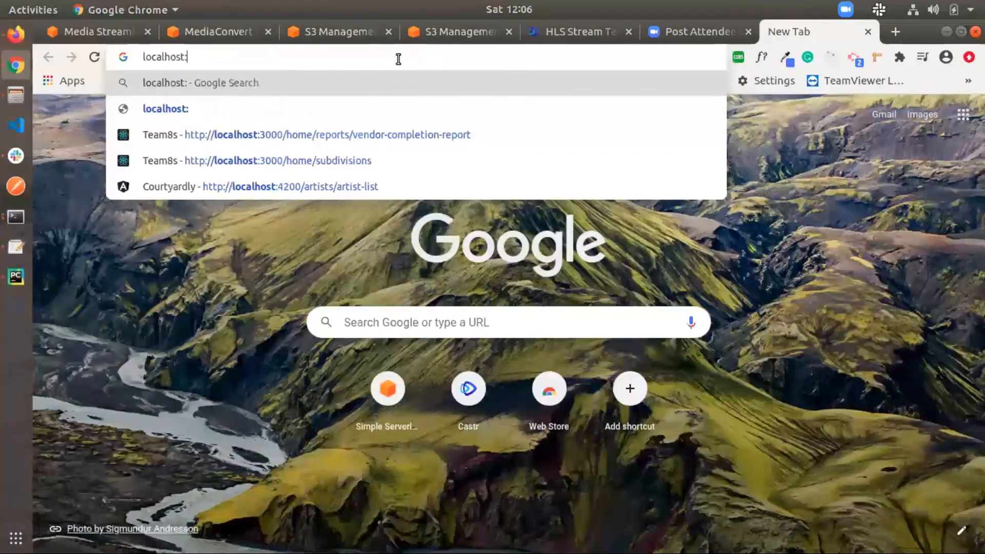
pyautogui.write('4200')
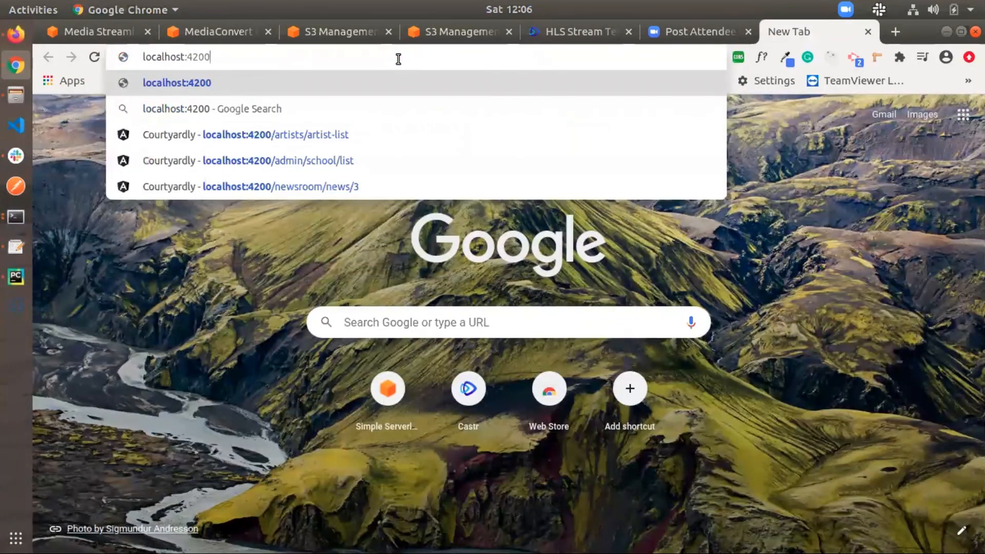
pyautogui.press('Return')
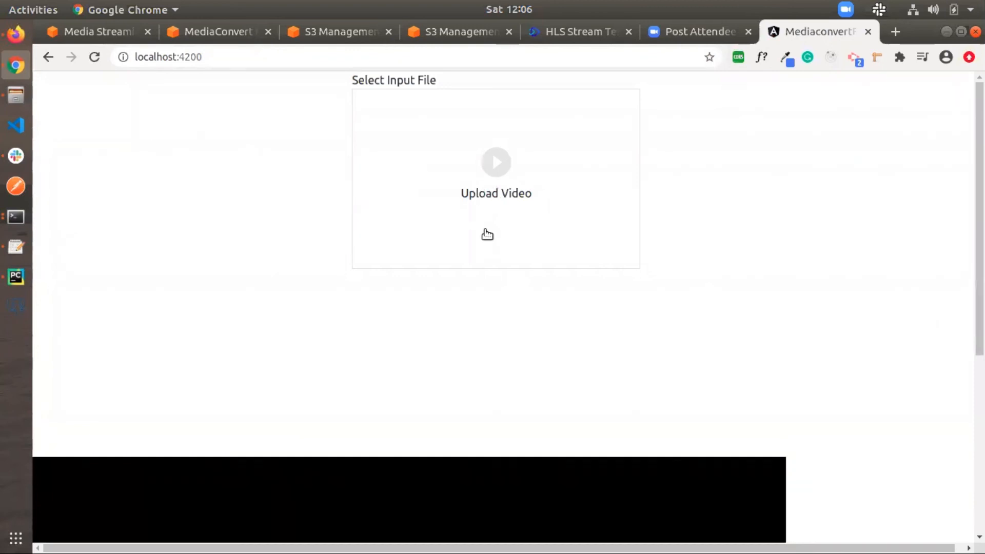
# Look over the page's HLS player, and upload the "Automate your code review process" video as the input file
pyautogui.scroll(-3, 481, 346)
pyautogui.scroll(-3, 481, 348)
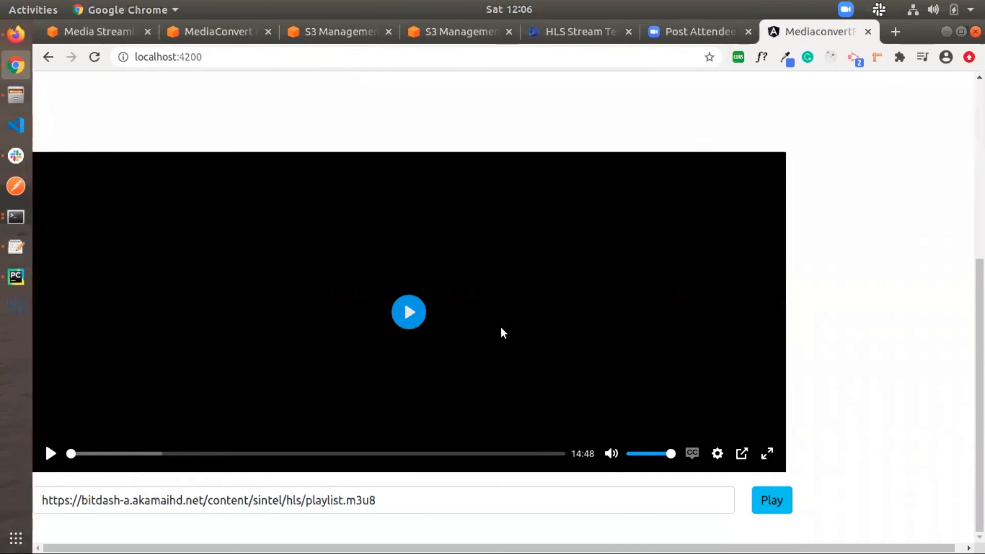
pyautogui.scroll(6, 501, 327)
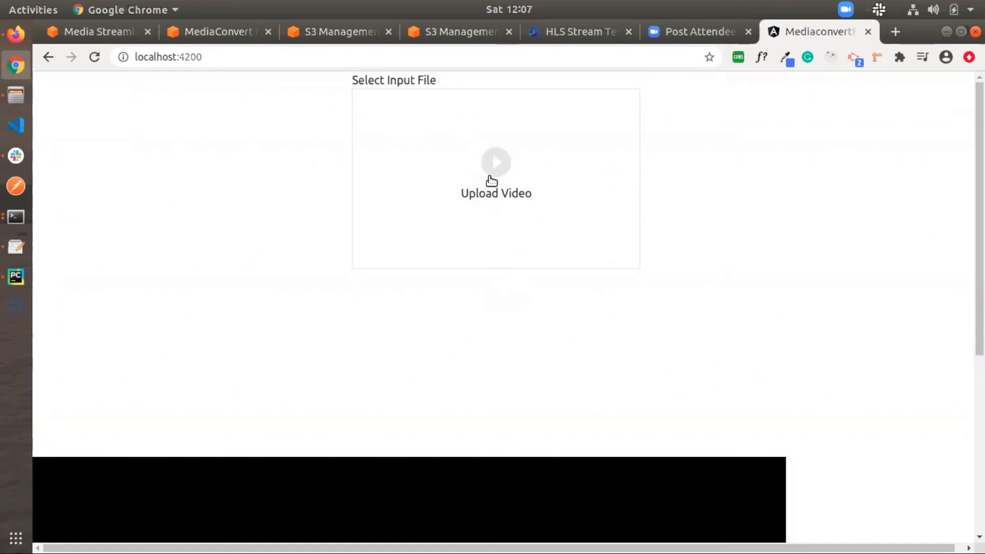
pyautogui.click(490, 177)
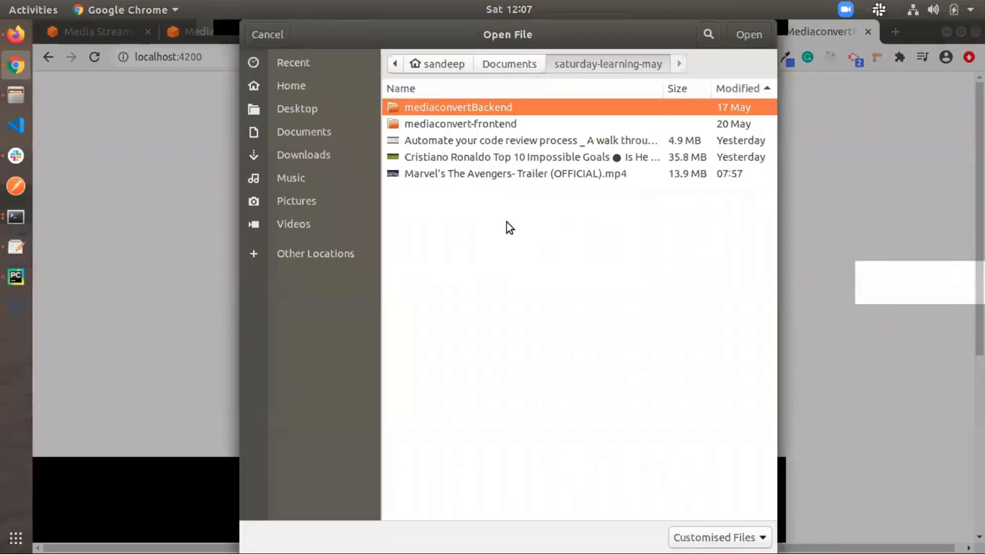
pyautogui.click(501, 145)
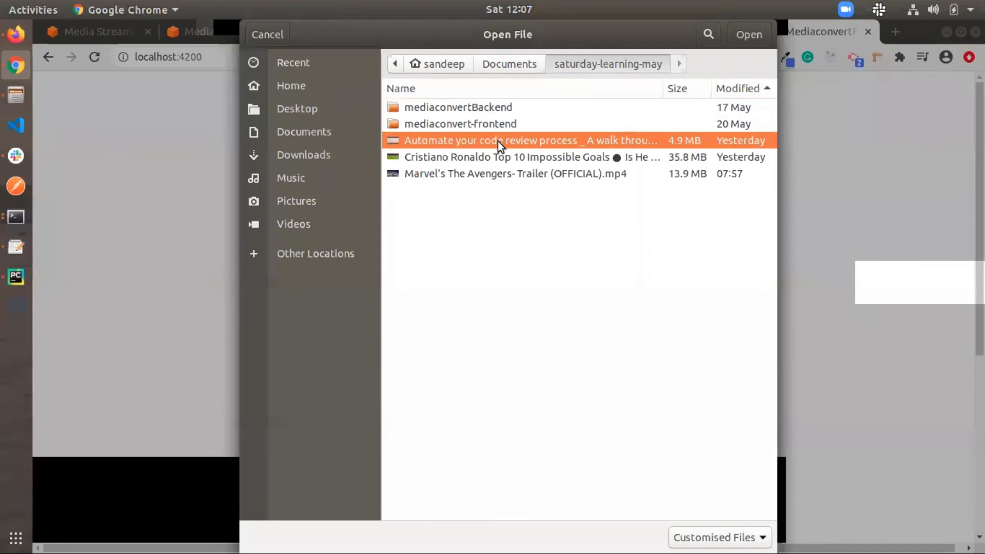
pyautogui.click(733, 41)
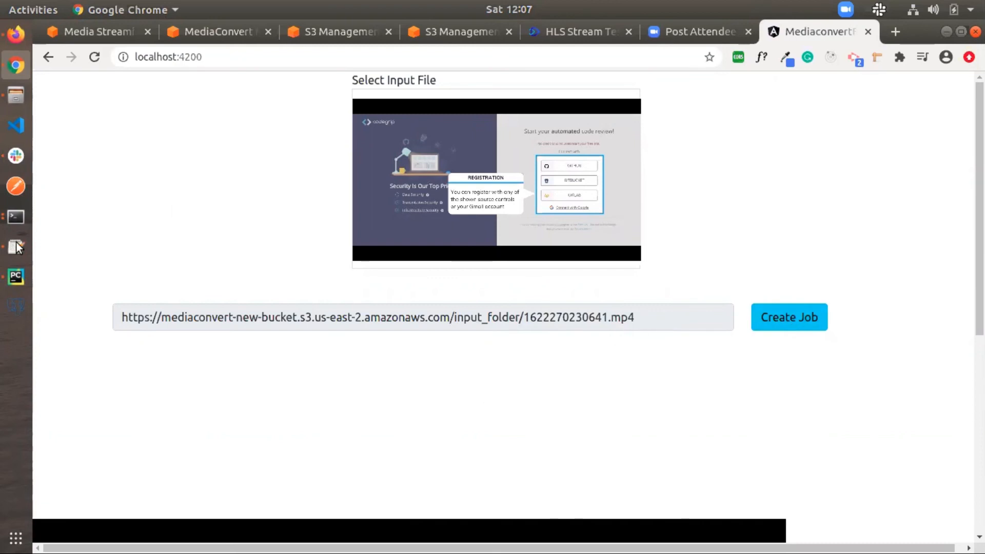
# Switch to PyCharm and look over the createMediaConvertJob function's region, signature and retry configuration in views.py
pyautogui.click(16, 277)
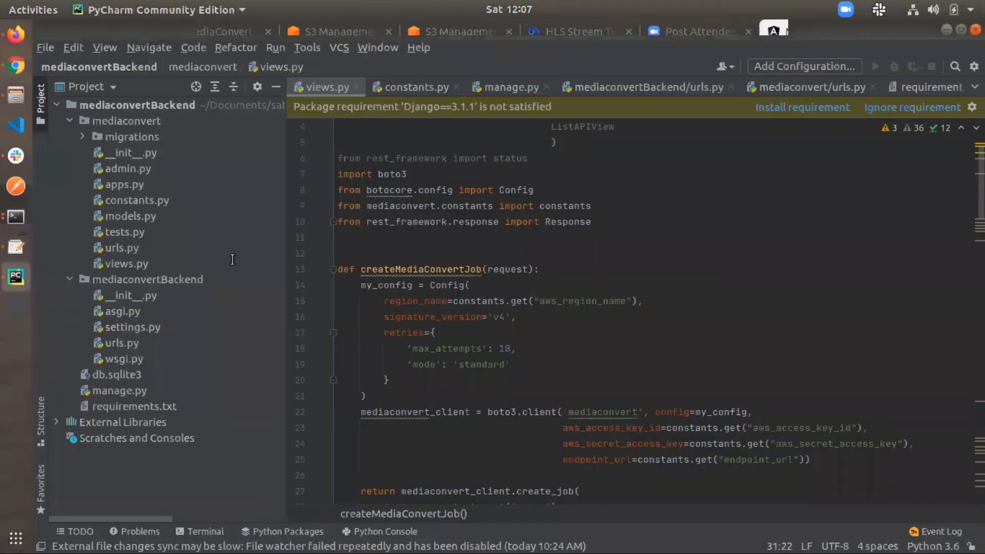
pyautogui.click(645, 335)
pyautogui.click(677, 290)
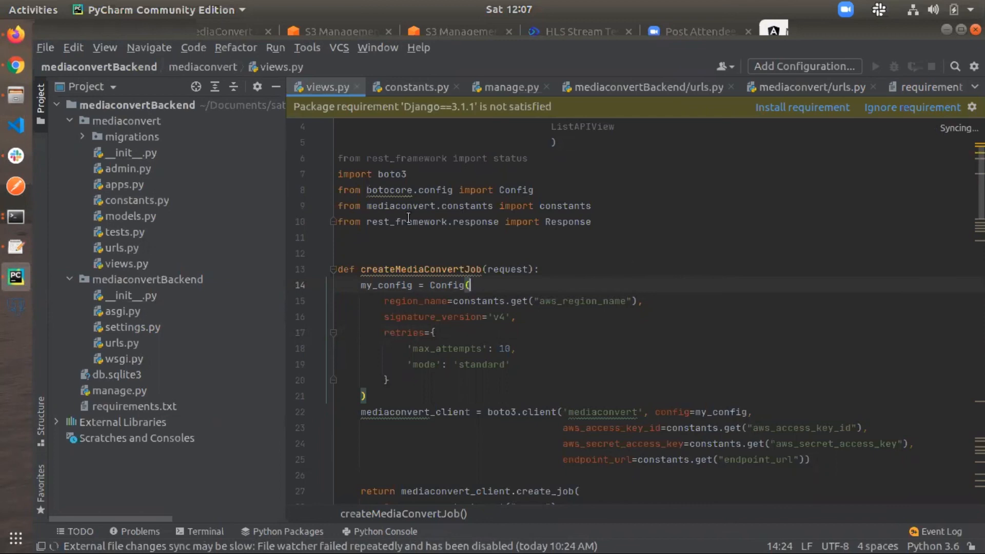
pyautogui.click(556, 337)
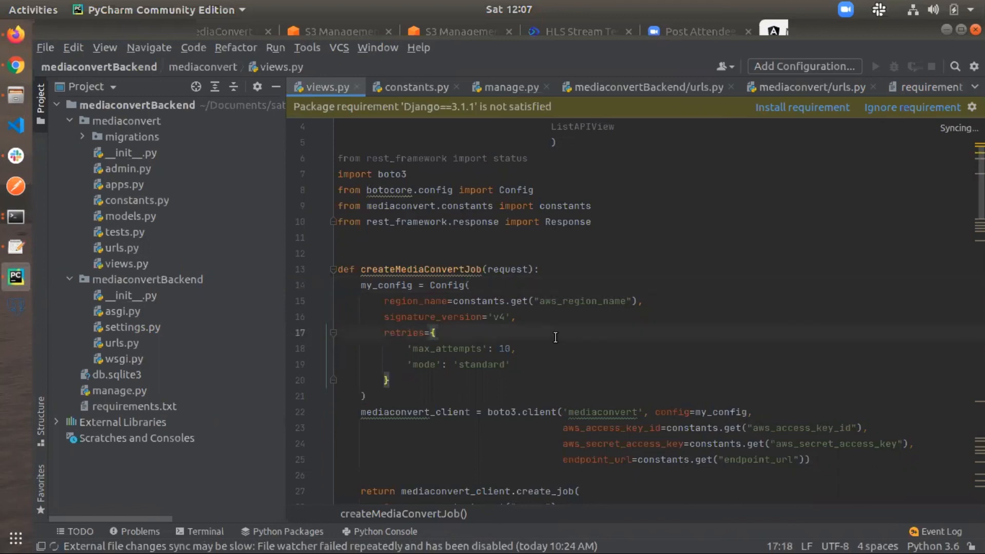
pyautogui.click(535, 392)
pyautogui.scroll(-1, 535, 392)
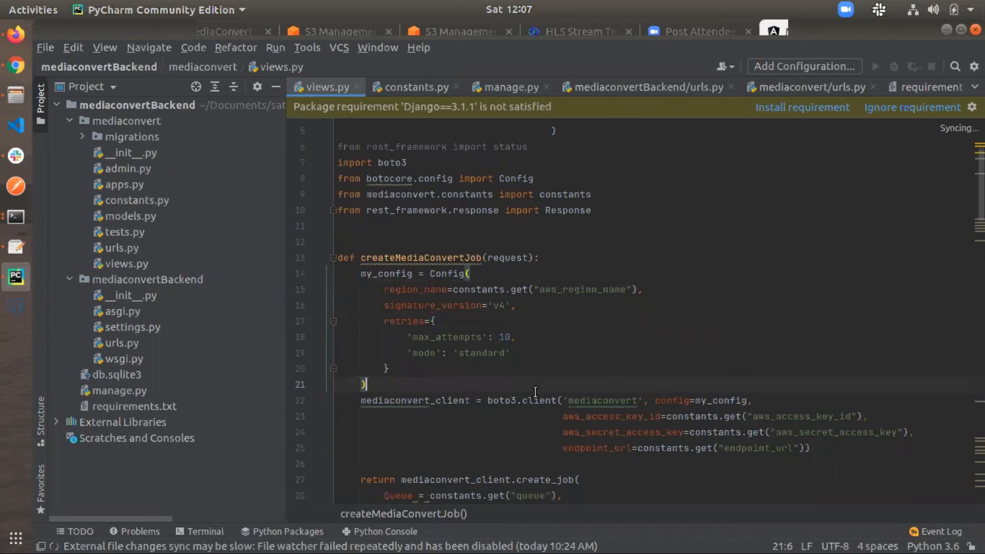
pyautogui.scroll(-2, 535, 392)
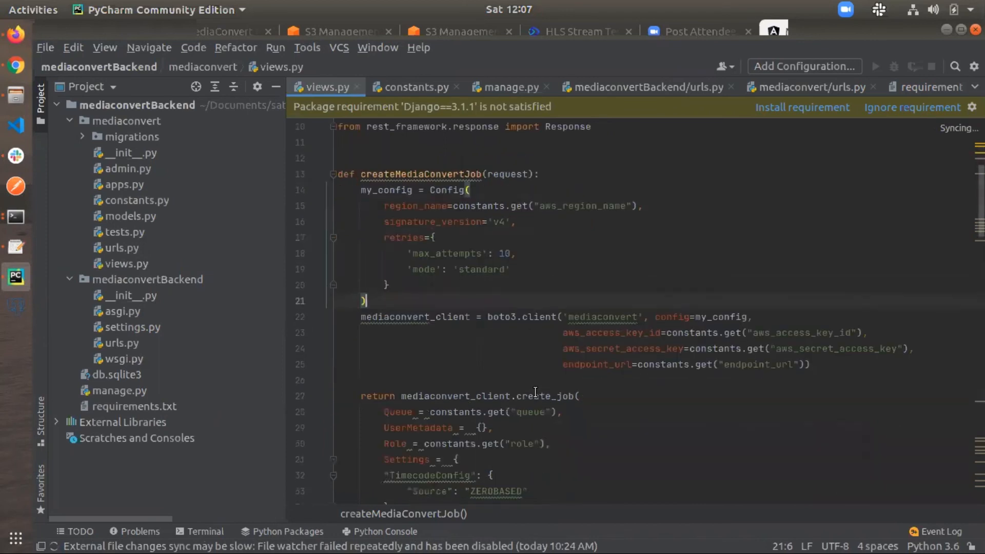
pyautogui.scroll(2, 535, 392)
pyautogui.click(593, 379)
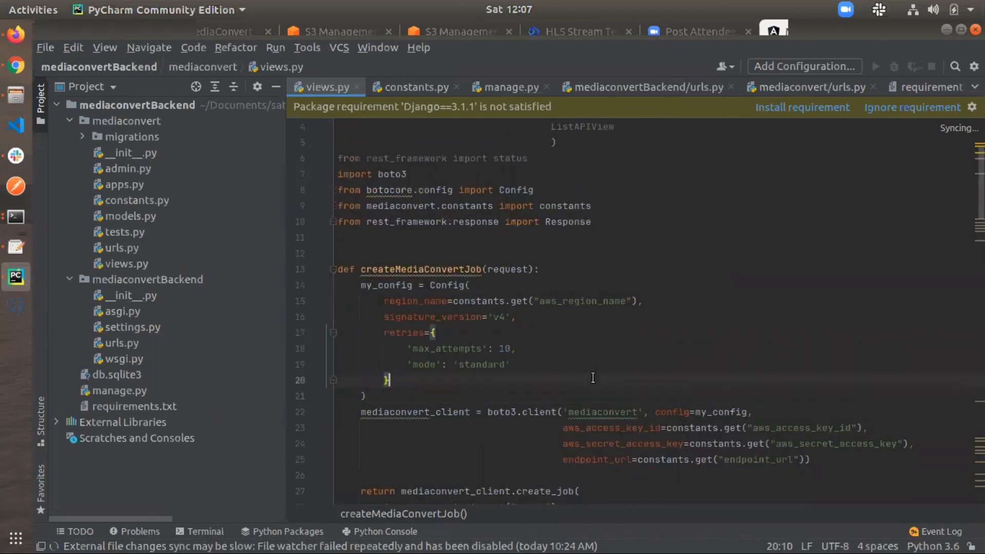
# Review the rest of views.py, including the HLS output settings, the job inputs and the CreateJobAPIView class
pyautogui.scroll(-20, 593, 378)
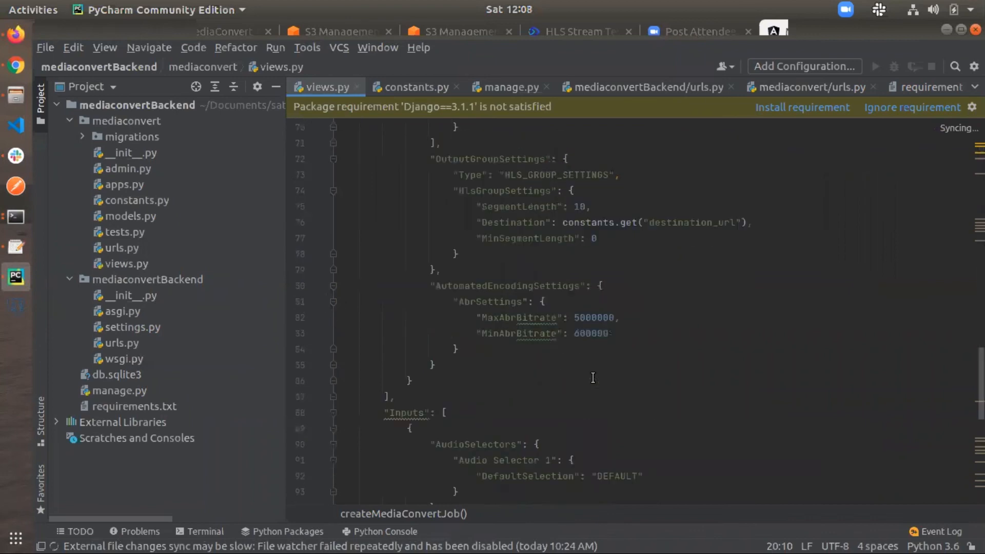
pyautogui.scroll(-9, 592, 378)
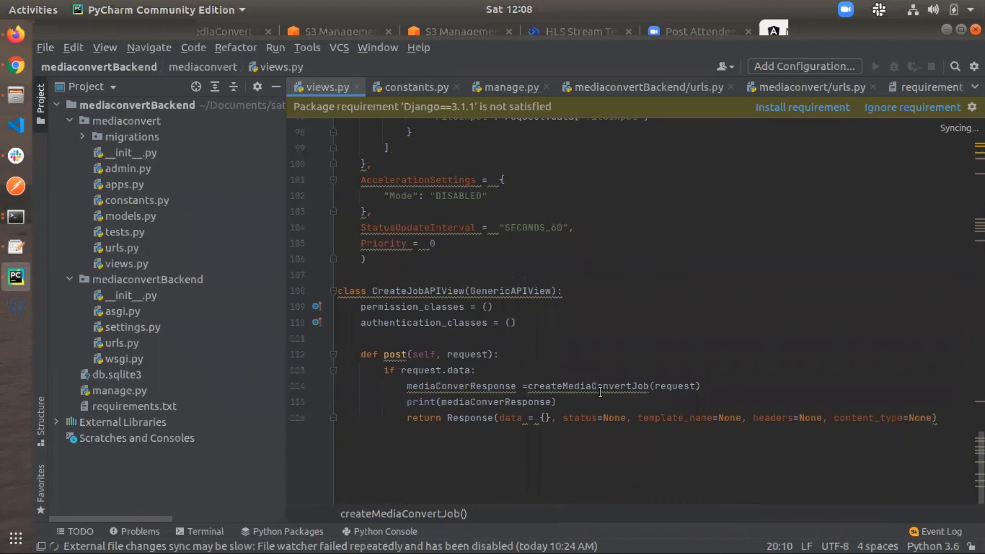
pyautogui.click(648, 339)
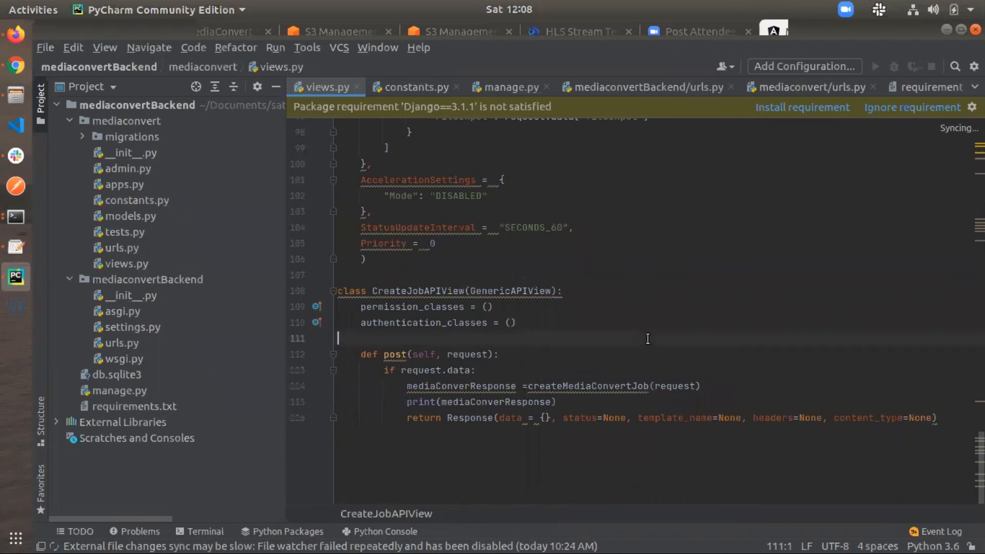
pyautogui.scroll(12, 647, 338)
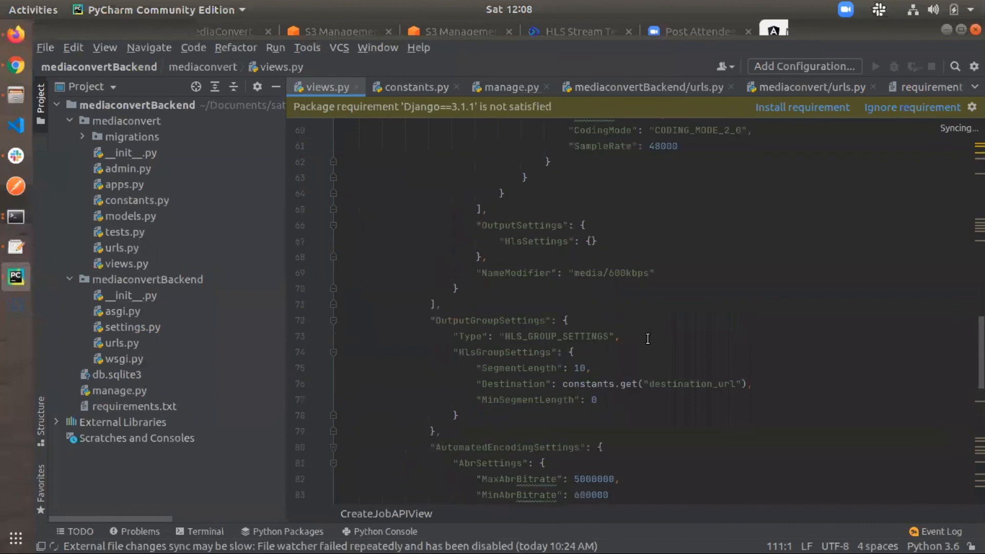
pyautogui.scroll(13, 647, 339)
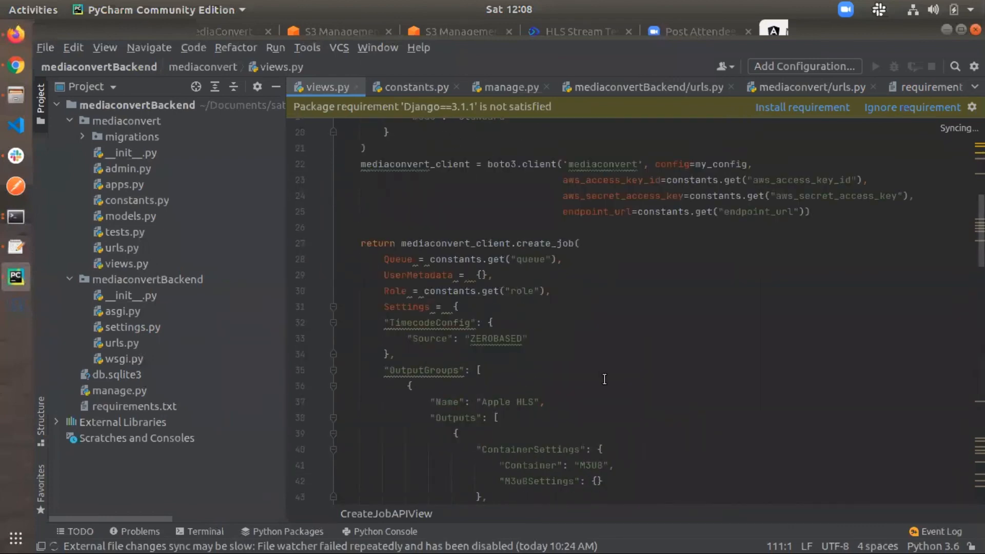
# Switch to Chrome and close the Amazon CloudFront media streaming page
pyautogui.click(15, 64)
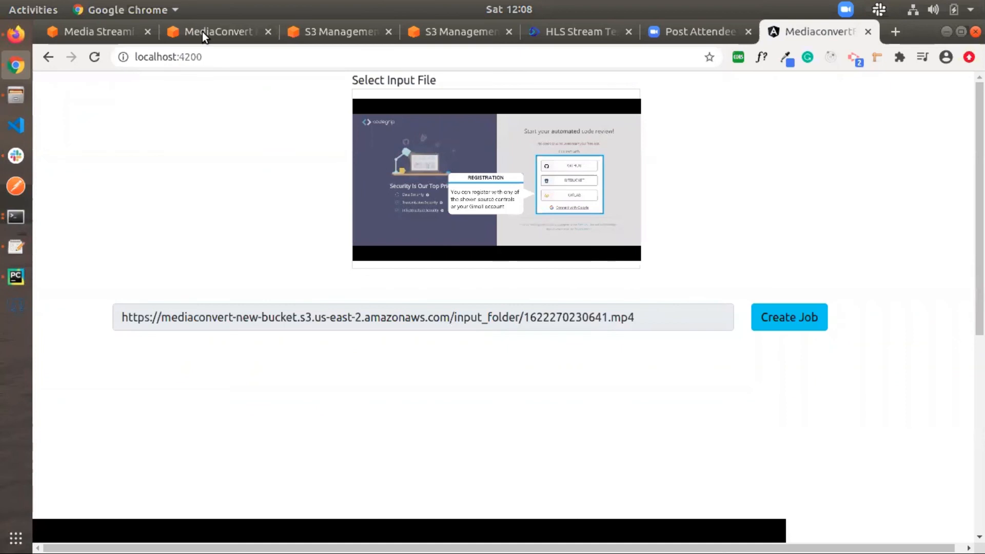
pyautogui.click(103, 32)
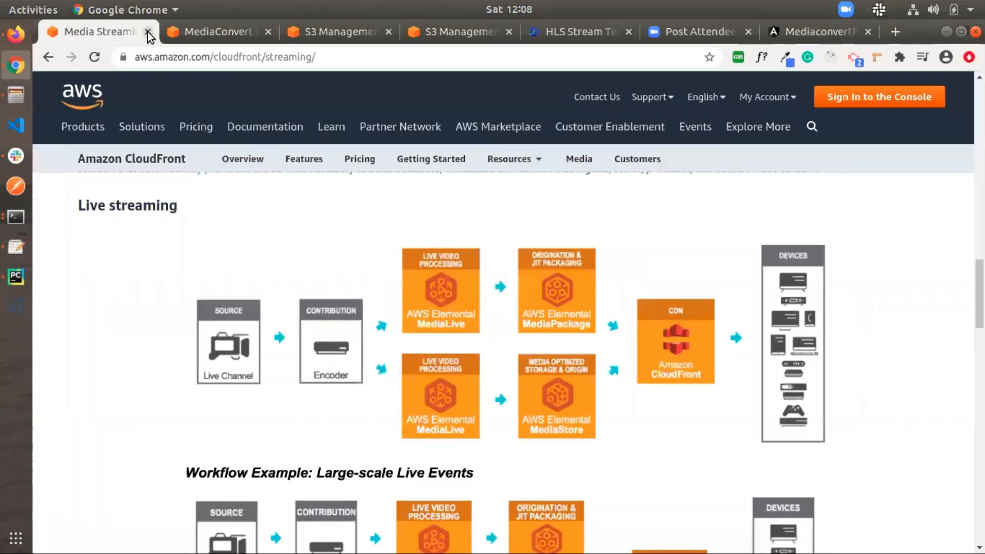
pyautogui.click(147, 32)
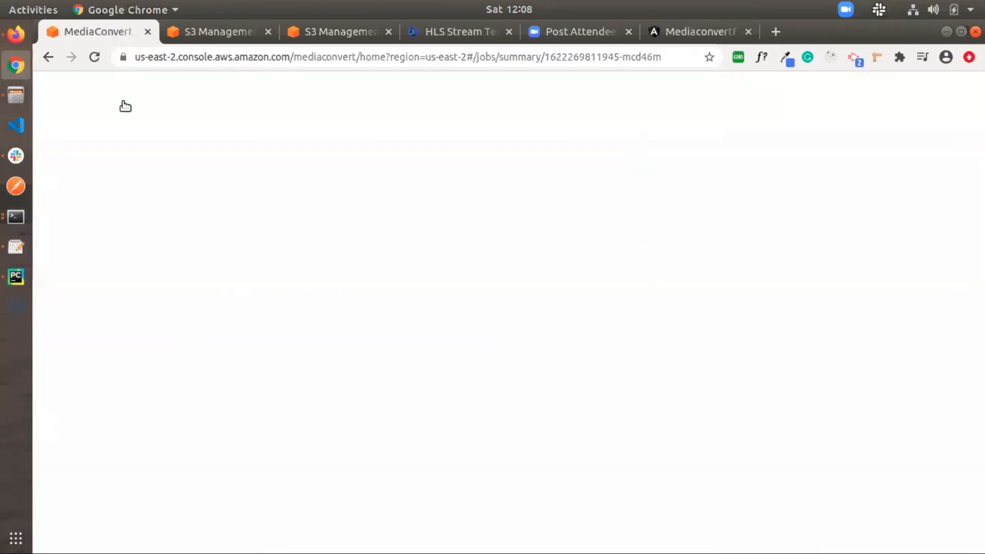
# View the completed MediaConvert job's create request JSON through to its end, and close it
pyautogui.scroll(6, 451, 236)
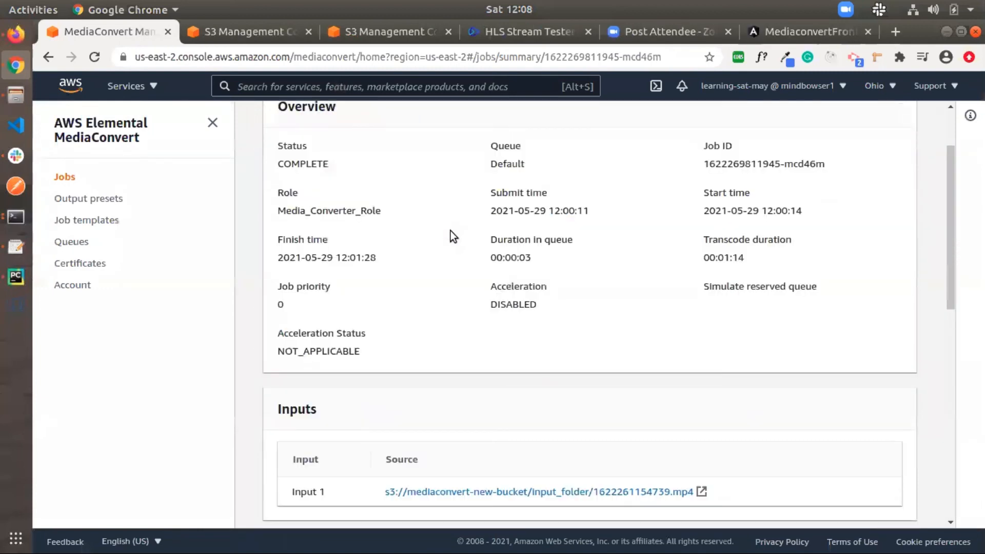
pyautogui.click(890, 158)
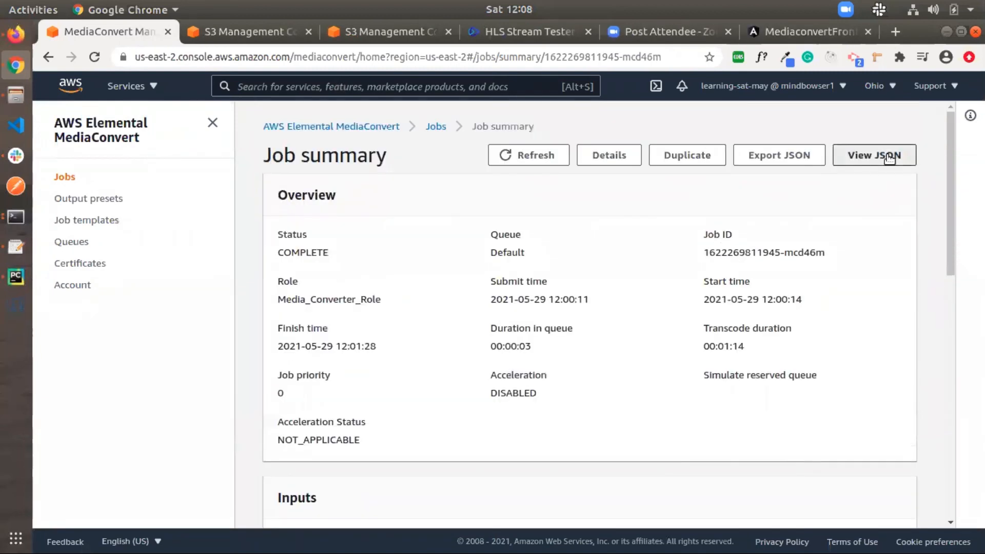
pyautogui.scroll(-15, 496, 370)
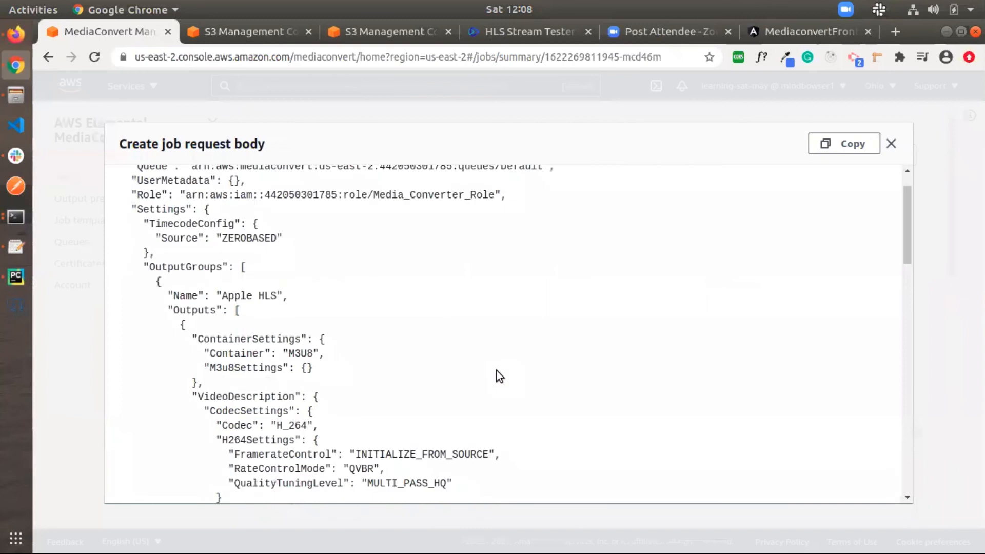
pyautogui.scroll(-5, 446, 422)
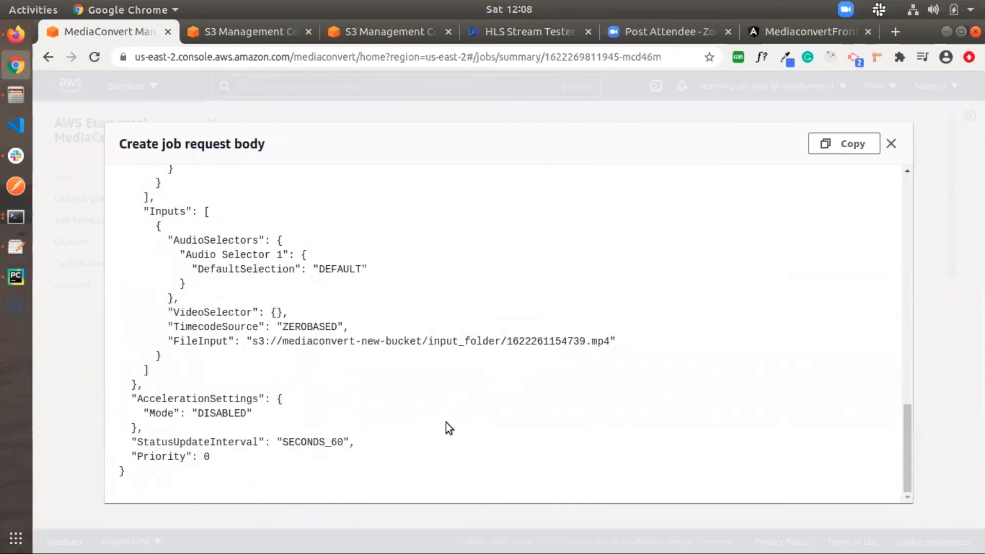
pyautogui.click(890, 144)
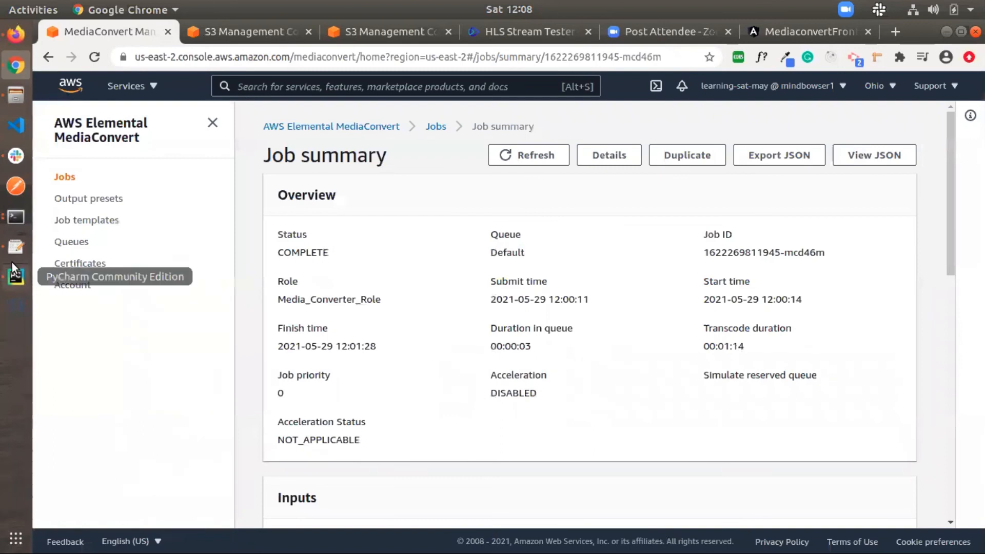
# Return to PyCharm and examine how createMediaConvertJob in views.py sets up its configuration and the boto3 client
pyautogui.click(16, 277)
pyautogui.click(613, 291)
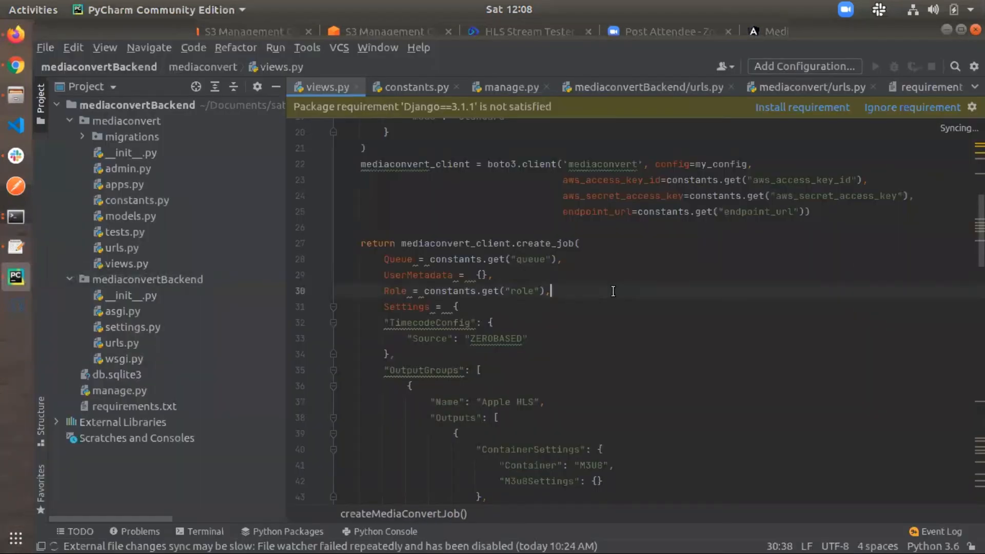
pyautogui.scroll(3, 613, 291)
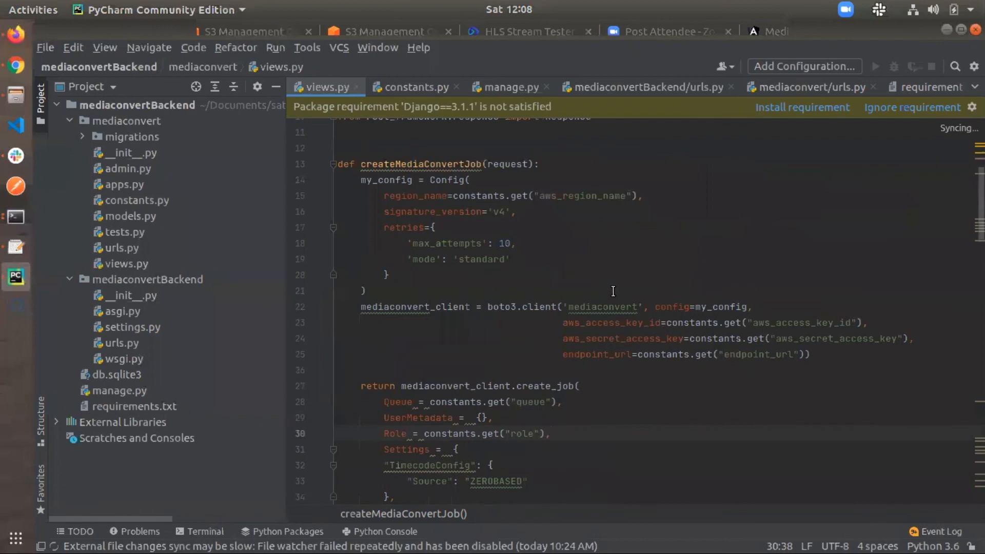
pyautogui.scroll(2, 613, 291)
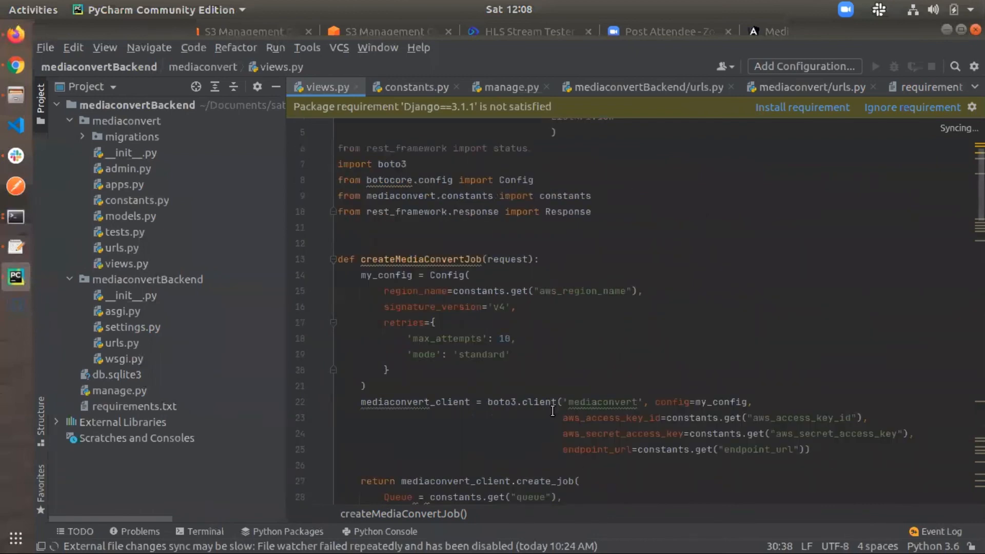
pyautogui.scroll(-1, 585, 463)
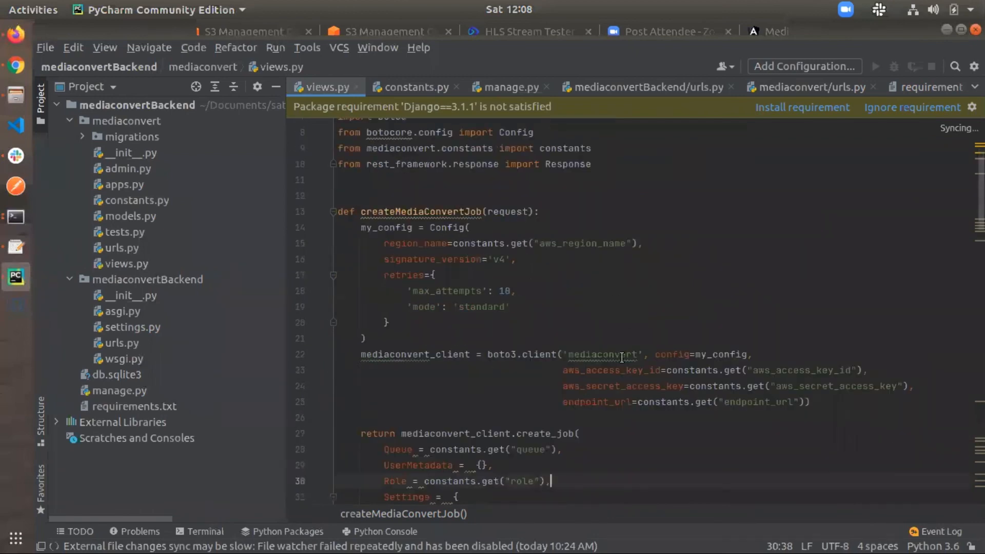
pyautogui.click(645, 319)
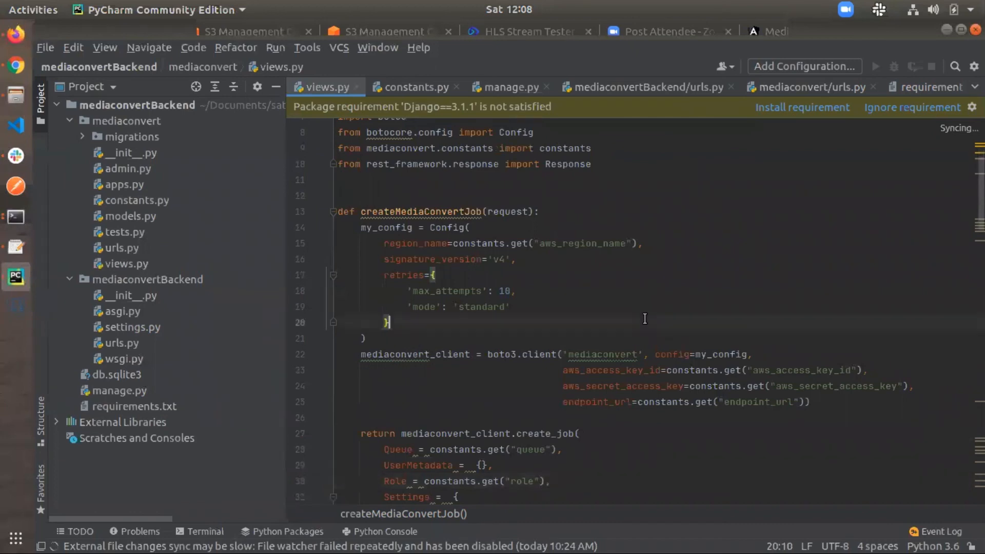
# Highlight the Config call, the 'mediaconvert' service name and the endpoint_url argument of the client setup one after another
pyautogui.click(439, 230)
pyautogui.hotkey('ctrl', 'w')
pyautogui.click(691, 445)
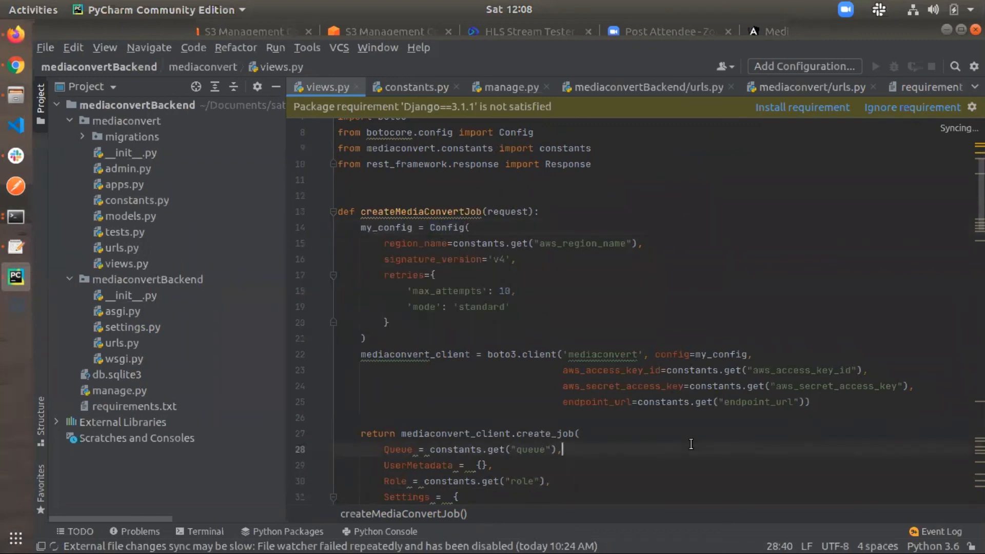
pyautogui.click(615, 355)
pyautogui.hotkey('ctrl', 'w')
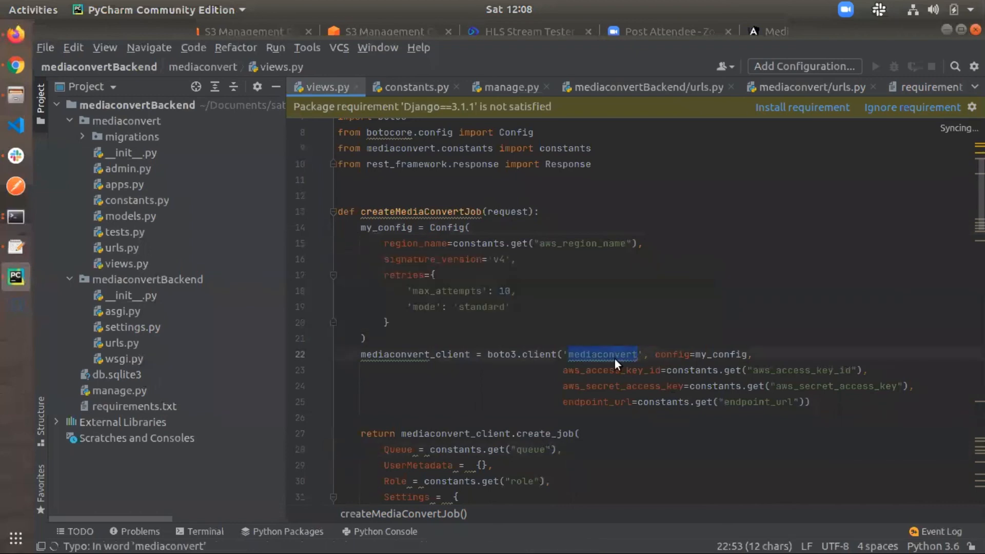
pyautogui.click(701, 434)
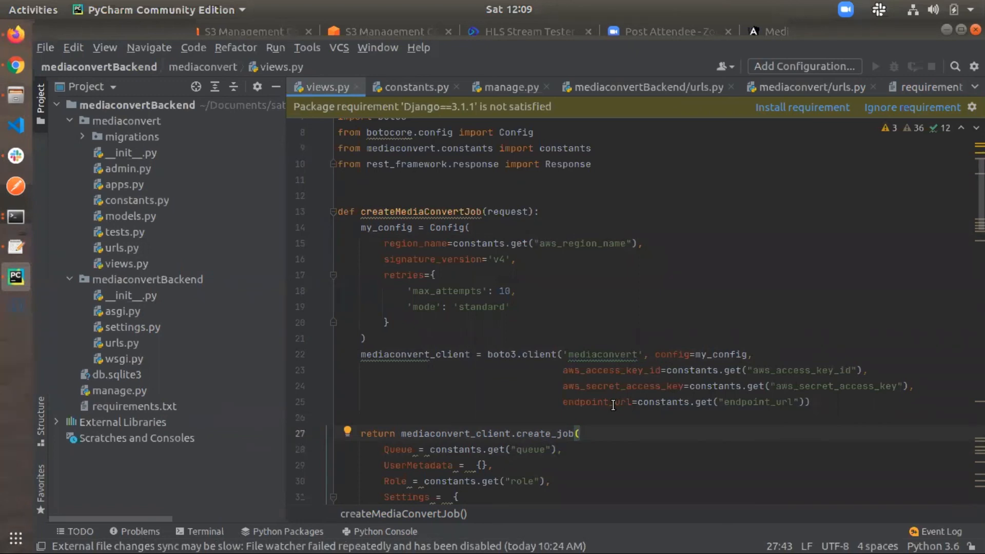
pyautogui.doubleClick(613, 403)
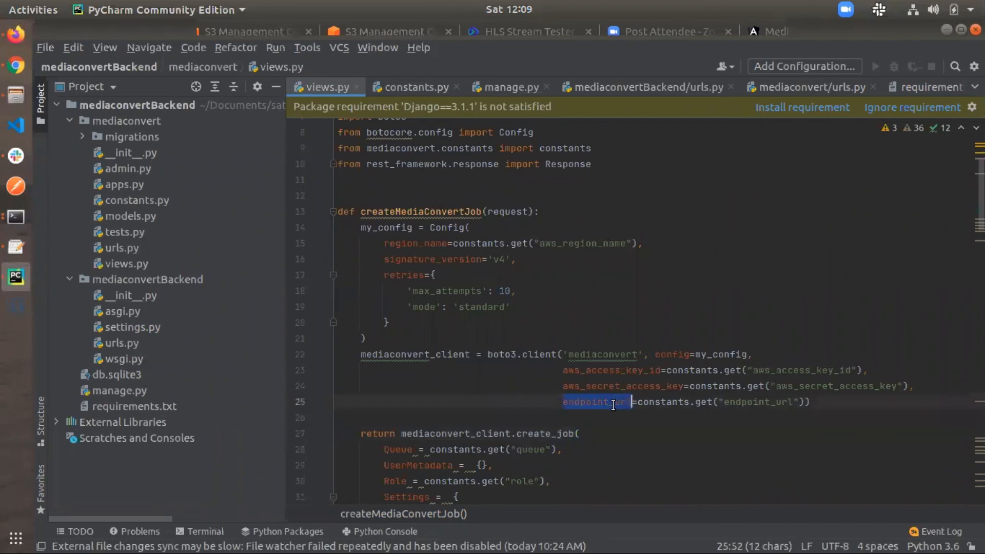
pyautogui.click(642, 423)
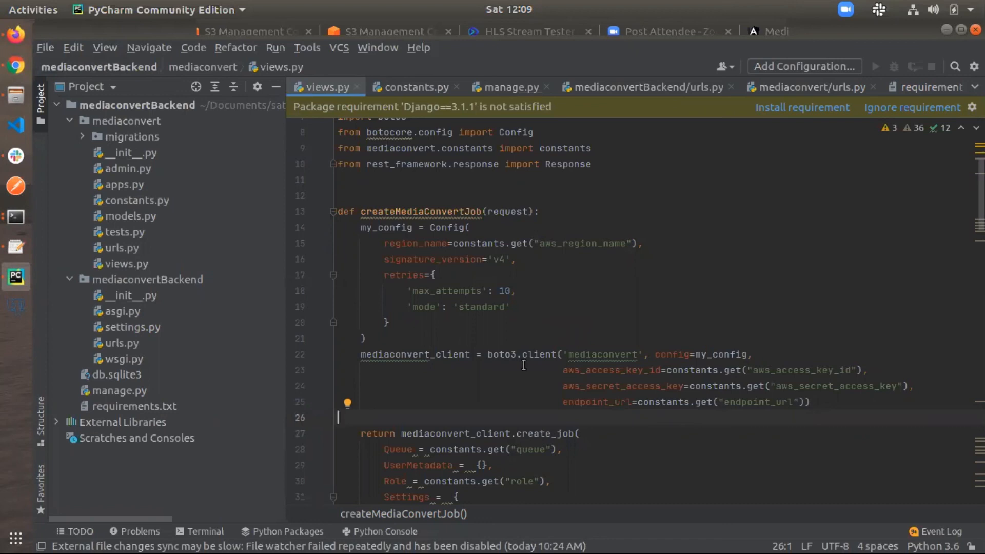
# Switch to Chrome, view the MediaConvert account's API endpoint, and go back to the jobs list
pyautogui.click(14, 63)
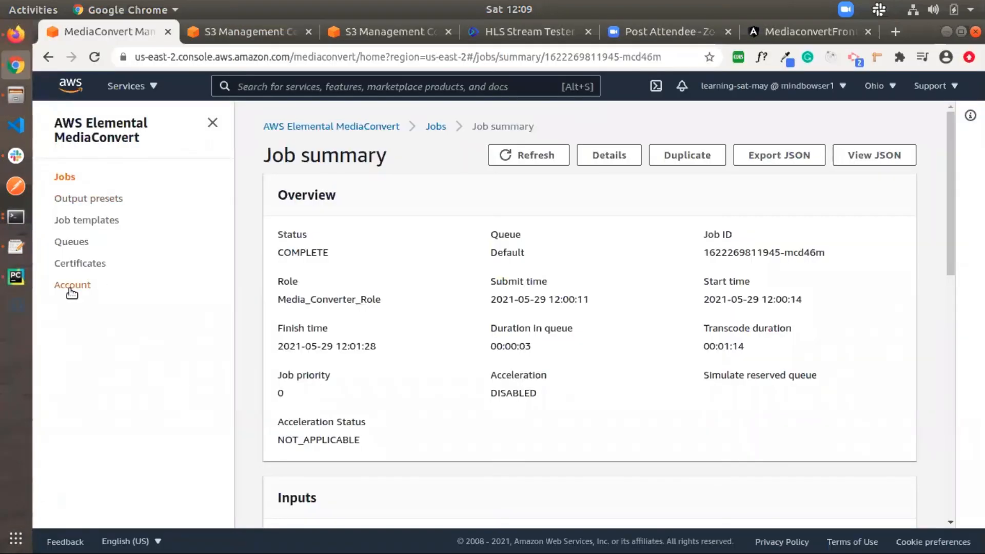
pyautogui.click(72, 286)
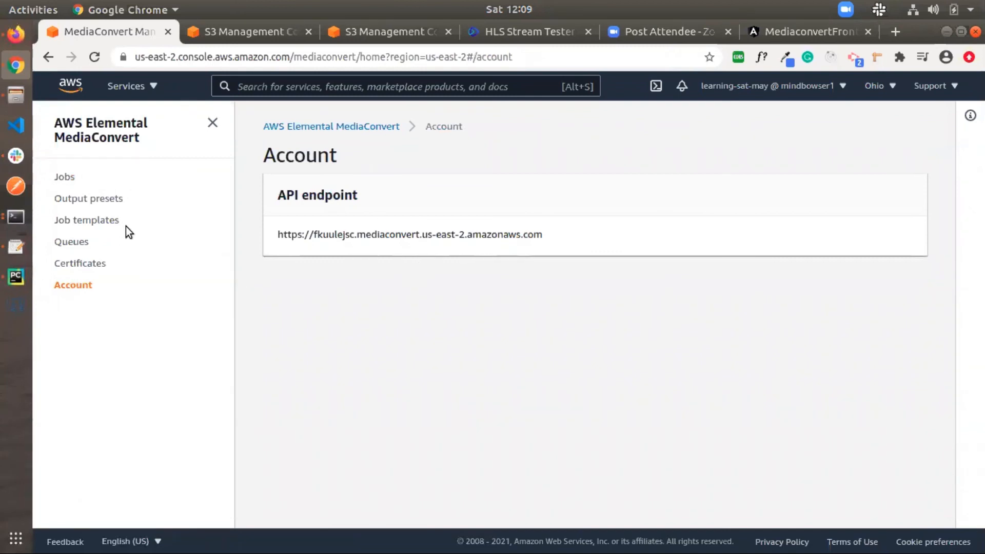
pyautogui.click(62, 180)
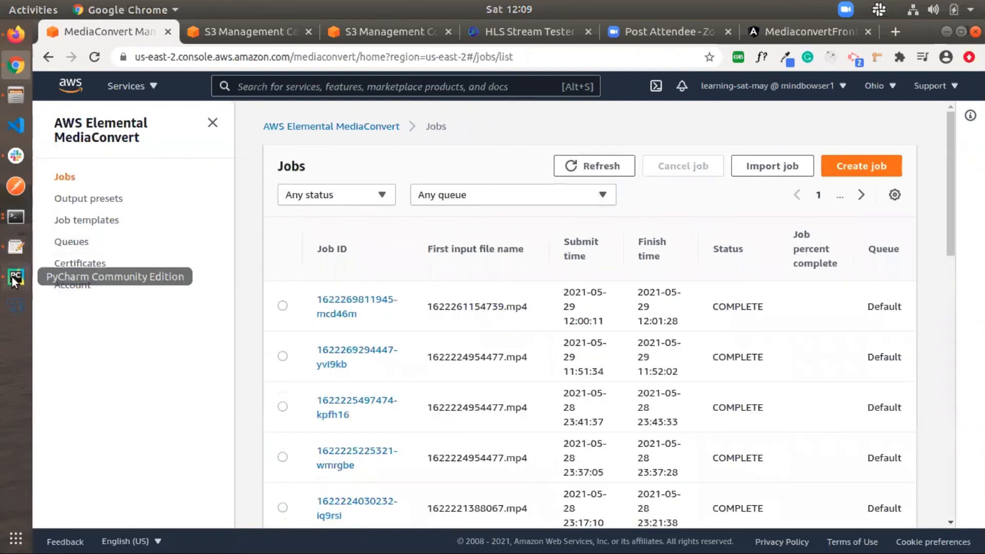
# Return to PyCharm and read through the create_job call in views.py, from its queue and role to the Apple HLS output's codec settings
pyautogui.click(15, 277)
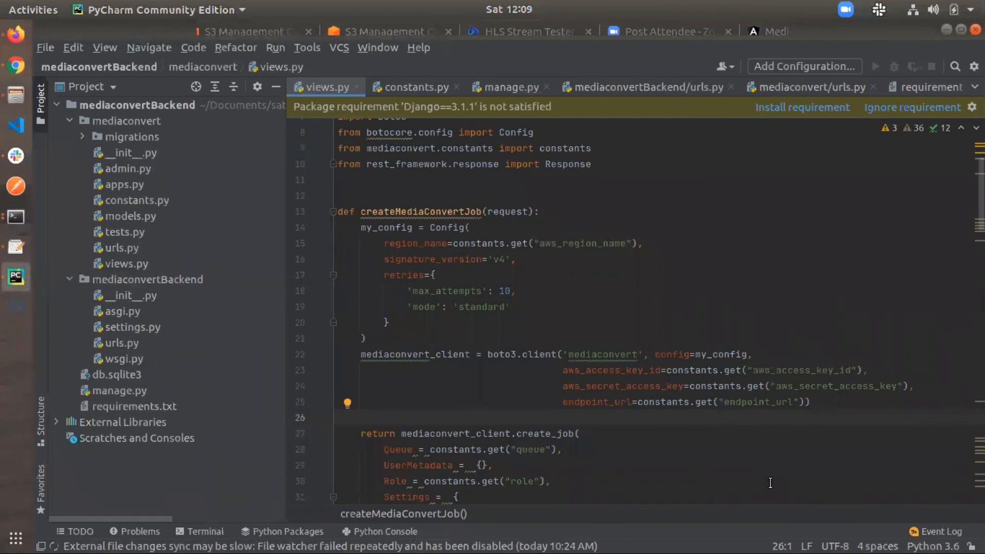
pyautogui.scroll(-7, 770, 483)
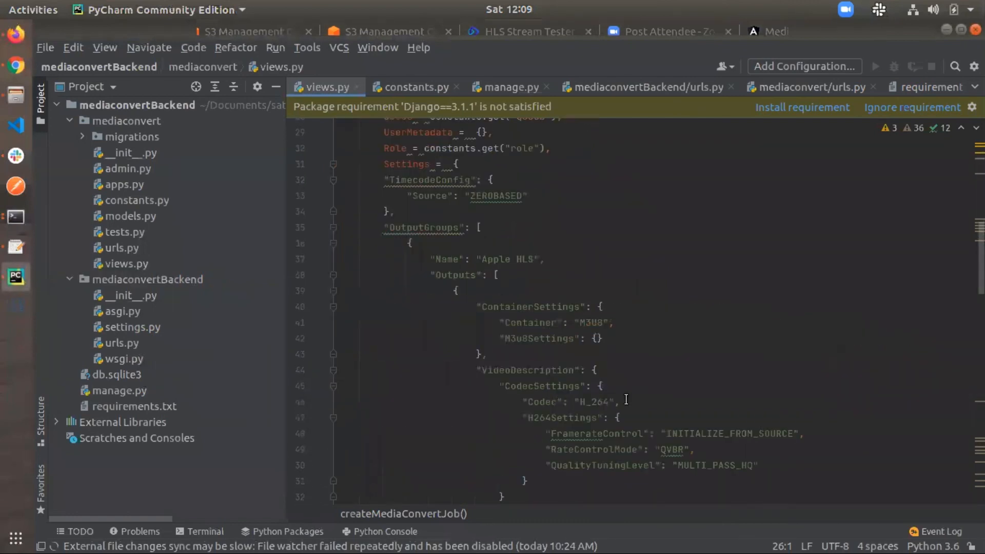
pyautogui.click(599, 306)
pyautogui.scroll(2, 553, 238)
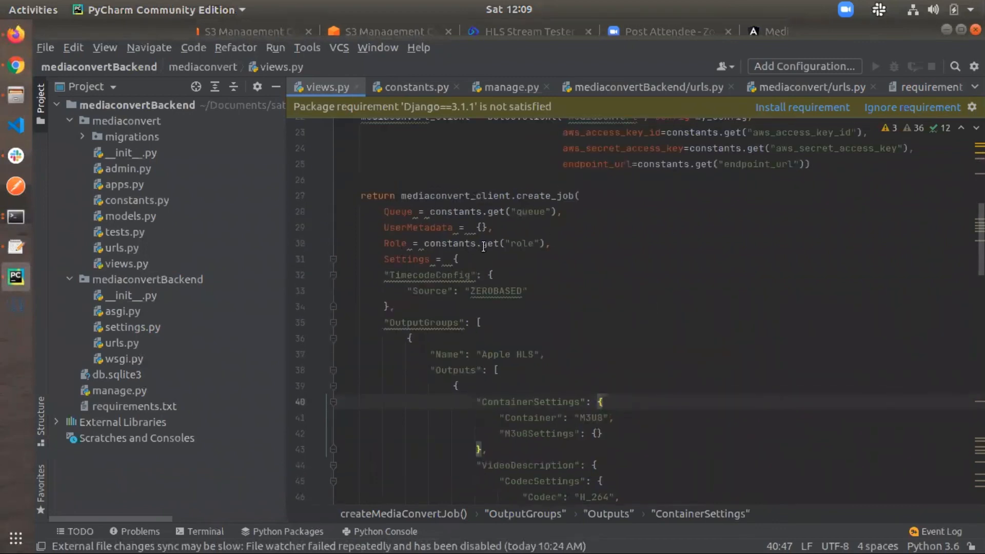
pyautogui.click(574, 339)
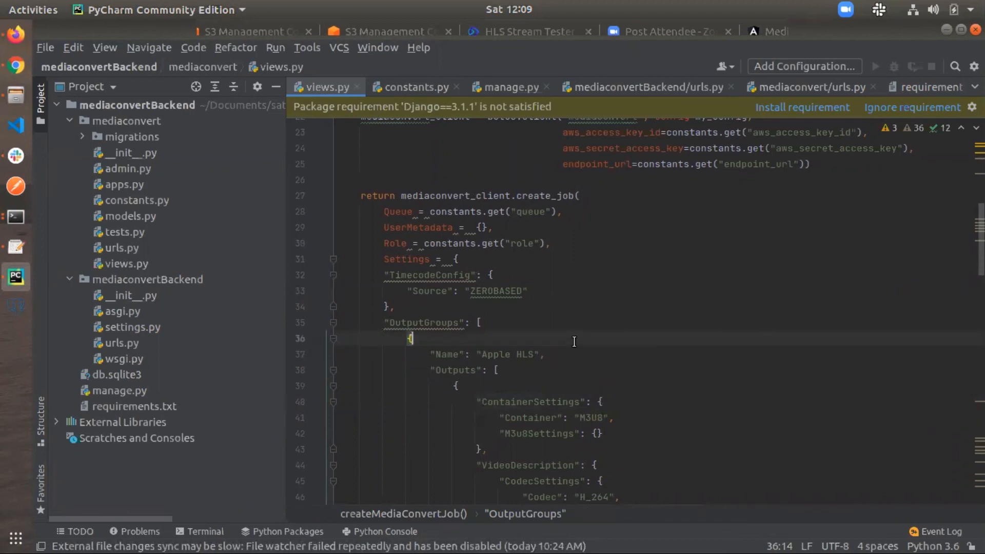
pyautogui.scroll(-3, 574, 343)
pyautogui.scroll(-6, 574, 342)
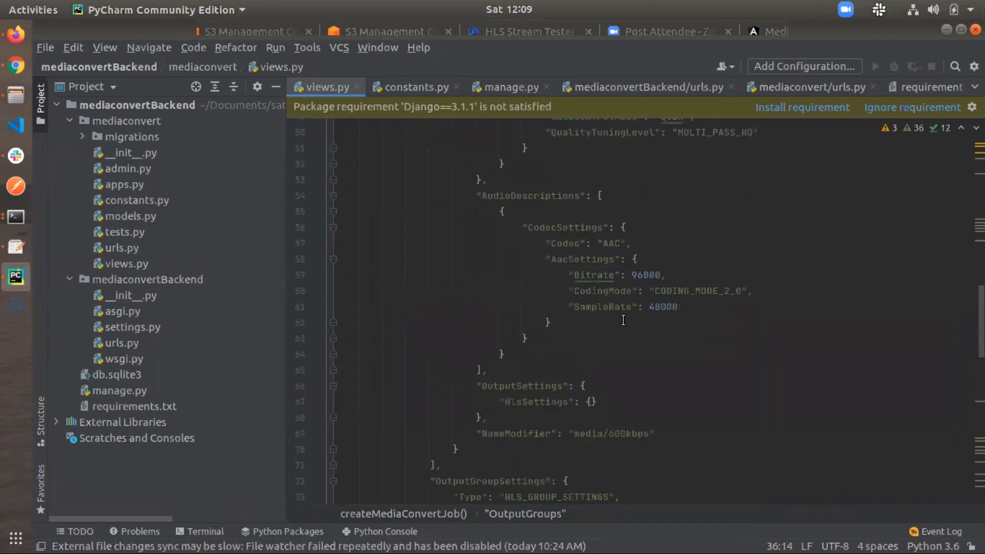
pyautogui.scroll(-5, 623, 320)
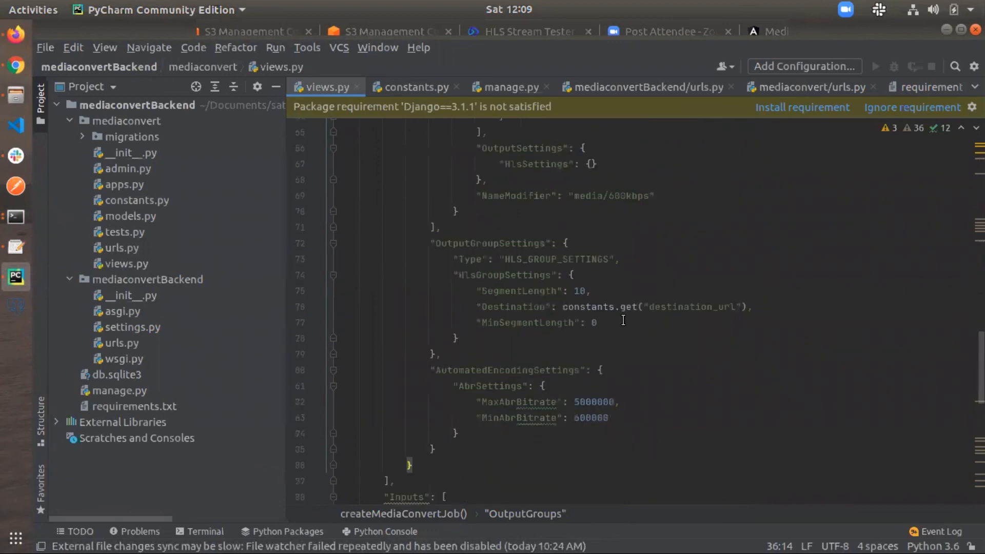
# Examine the OutputGroupSettings and AutomatedEncodingSettings blocks, including the bitrate limits, segment length and destination
pyautogui.scroll(-2, 632, 317)
pyautogui.click(662, 305)
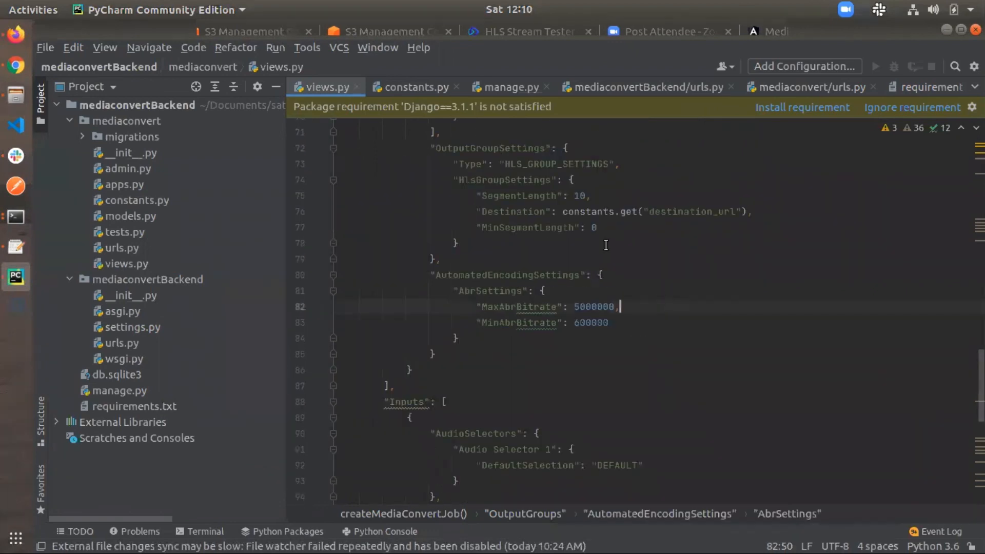
pyautogui.click(664, 252)
pyautogui.scroll(2, 663, 253)
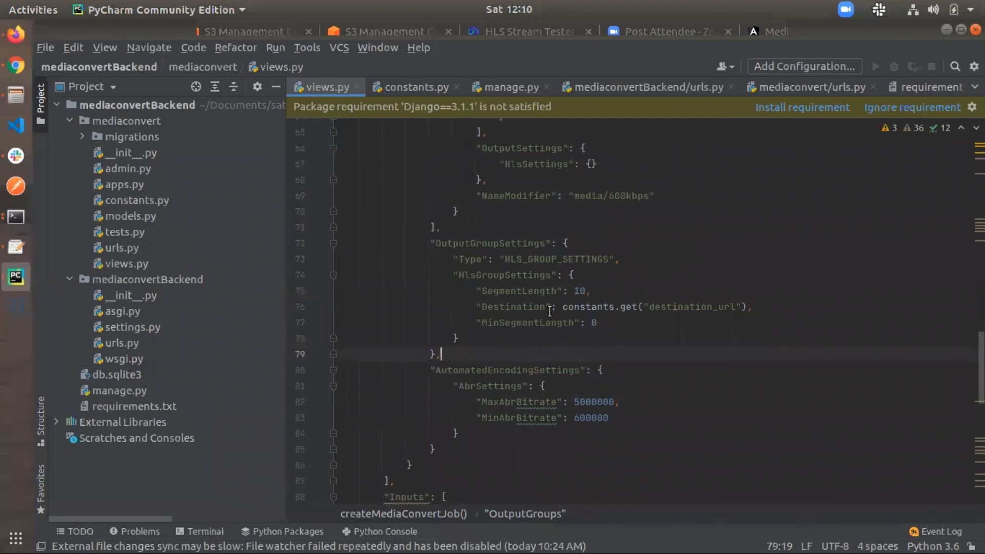
pyautogui.click(635, 293)
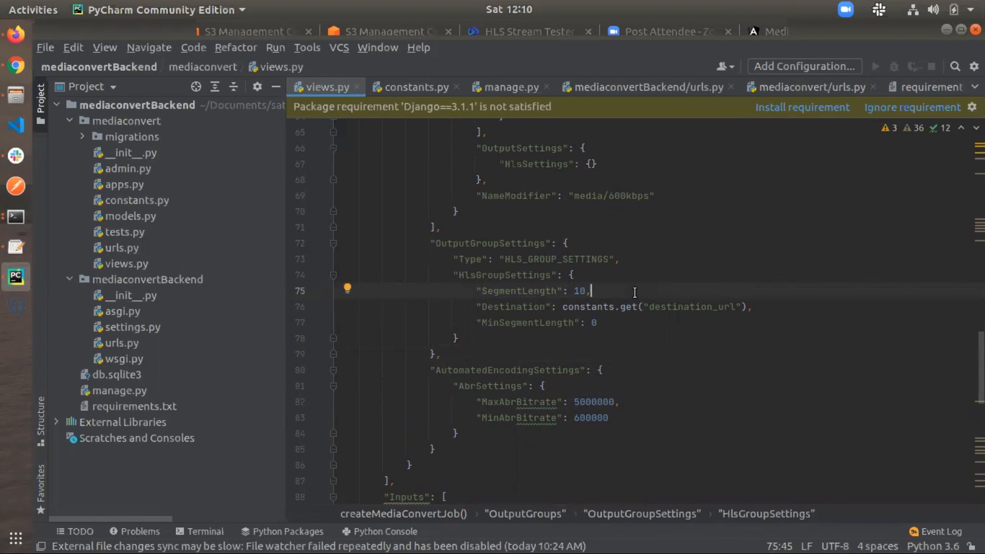
# Review the Inputs block with its FileInput value, the AccelerationSettings and the CreateJobAPIView class below them
pyautogui.scroll(-7, 634, 292)
pyautogui.click(557, 336)
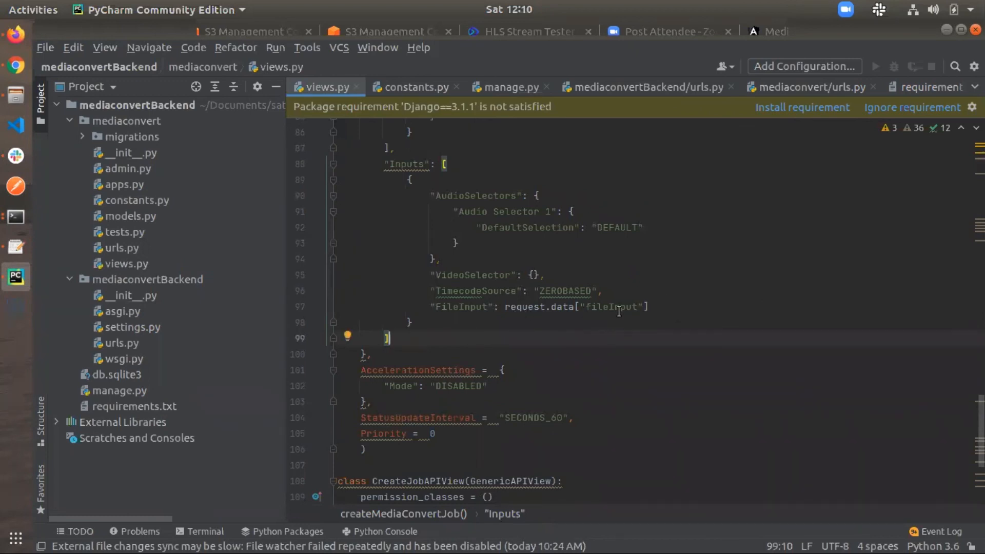
pyautogui.click(544, 365)
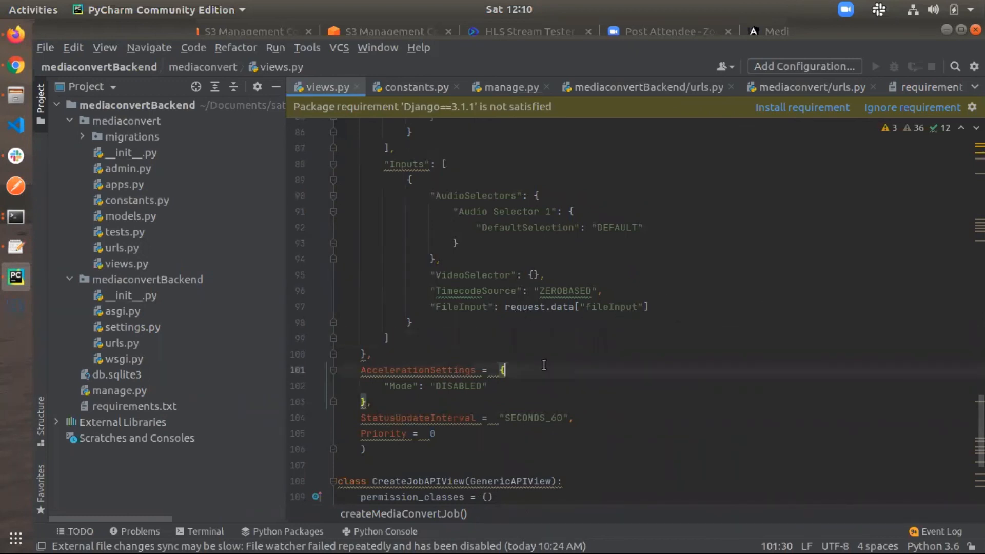
pyautogui.scroll(-4, 544, 365)
pyautogui.scroll(13, 544, 365)
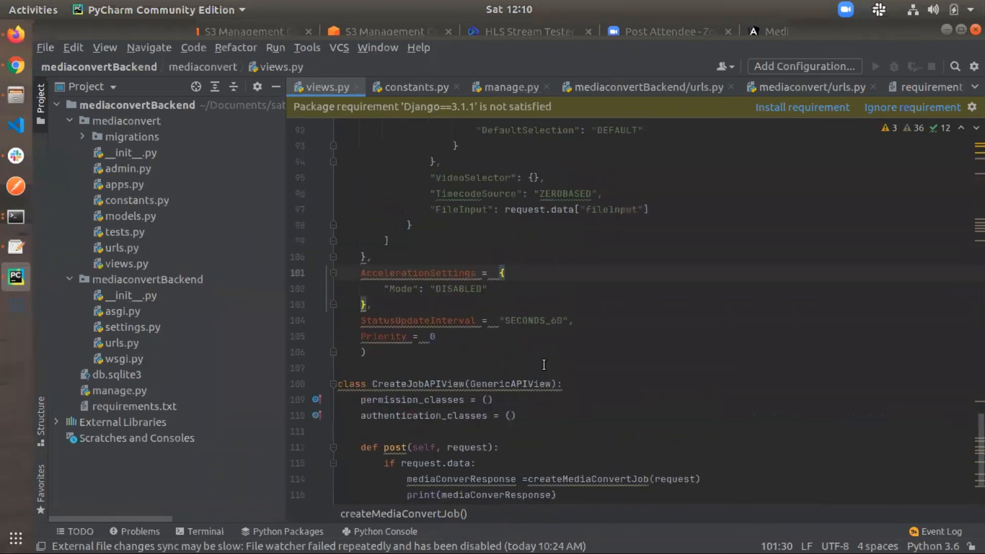
# Switch to Chrome and create a MediaConvert job for the uploaded 1622270230641.mp4 from the localhost:4200 frontend
pyautogui.click(16, 65)
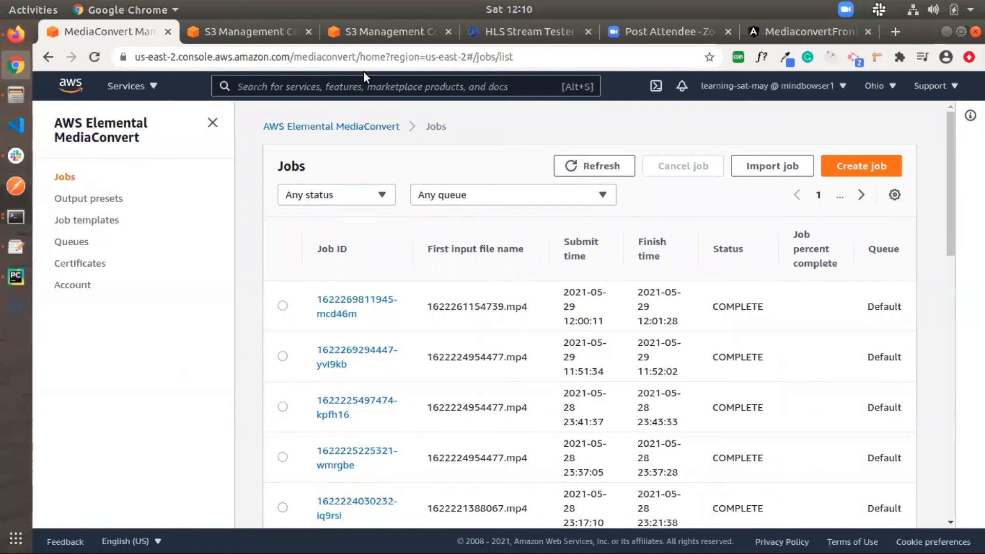
pyautogui.click(793, 32)
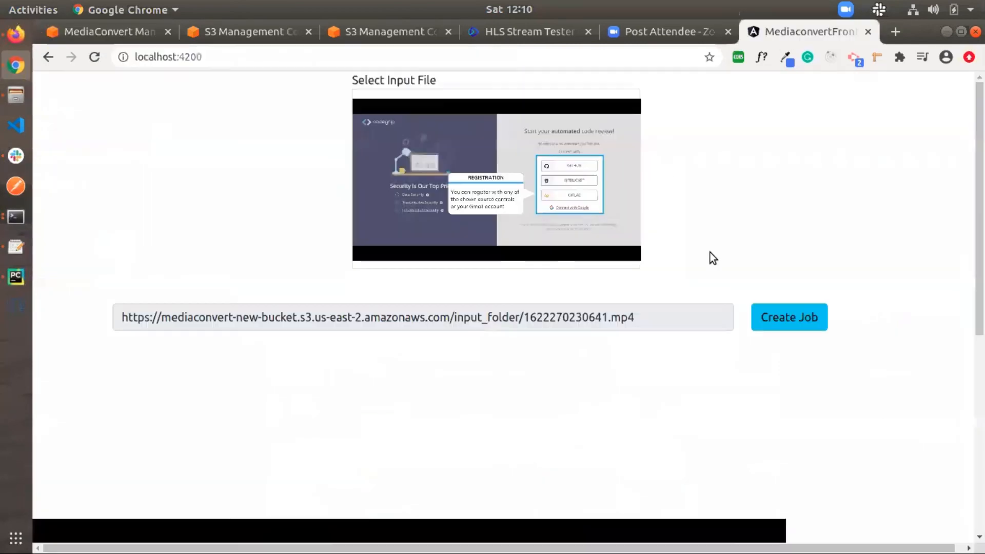
pyautogui.click(805, 318)
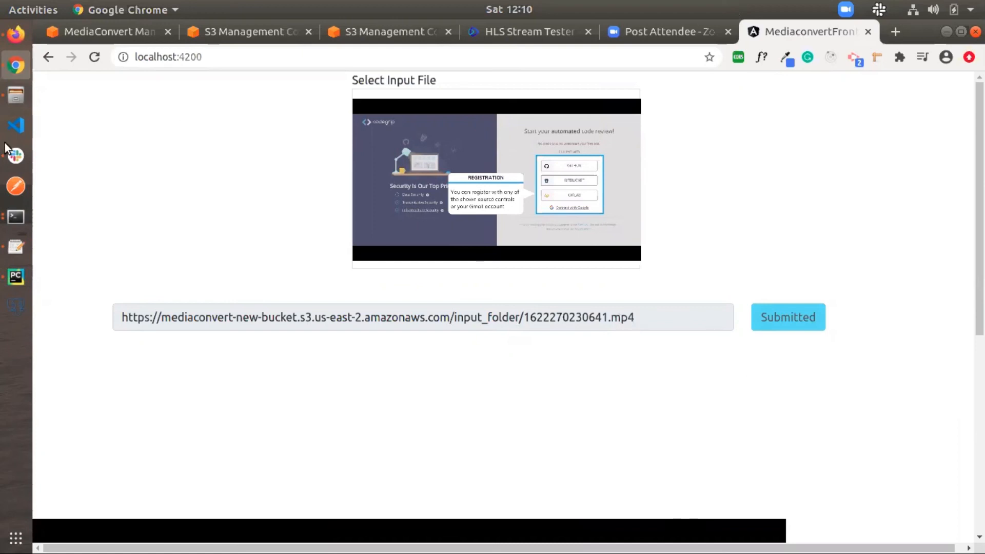
# Glance at the code in PyCharm, return to the MediaConvert jobs list in Chrome and refresh it
pyautogui.click(20, 279)
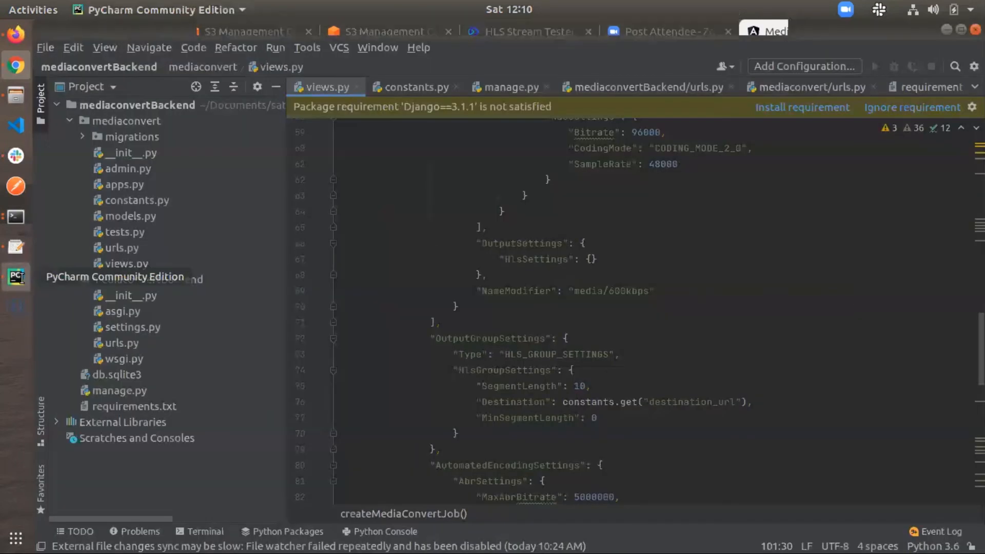
pyautogui.click(9, 66)
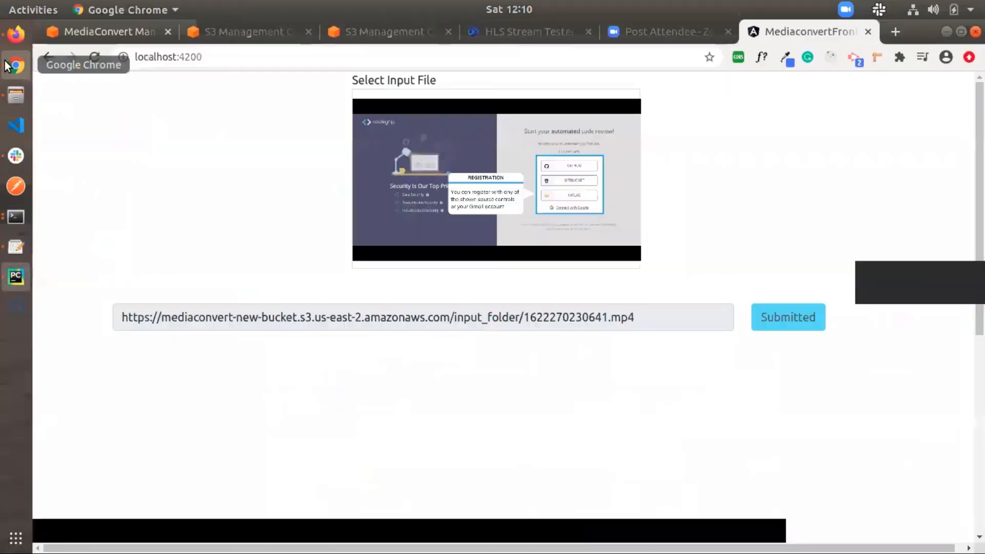
pyautogui.click(87, 28)
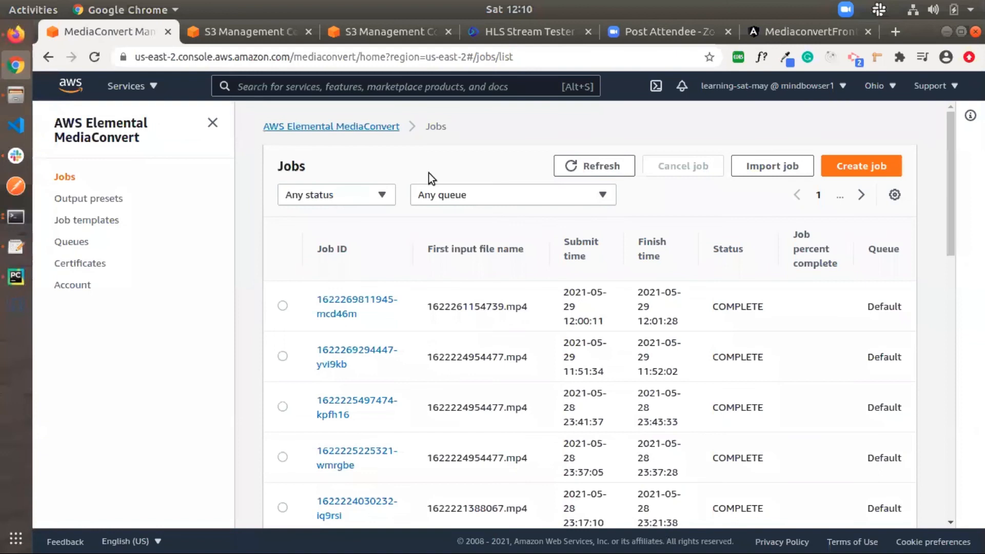
pyautogui.click(576, 165)
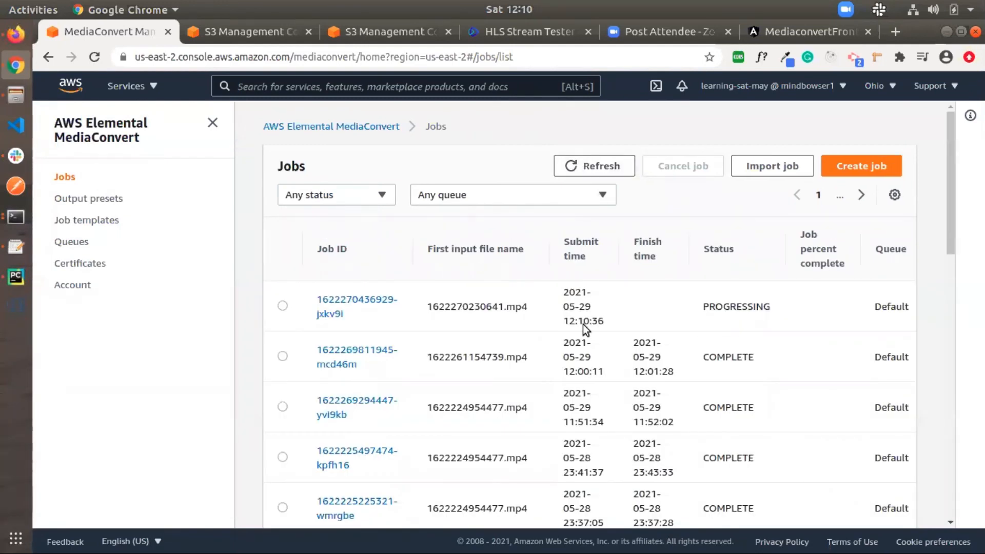
# Open the summary of the newly submitted job and look through its inputs, Apple HLS output and overview
pyautogui.click(325, 314)
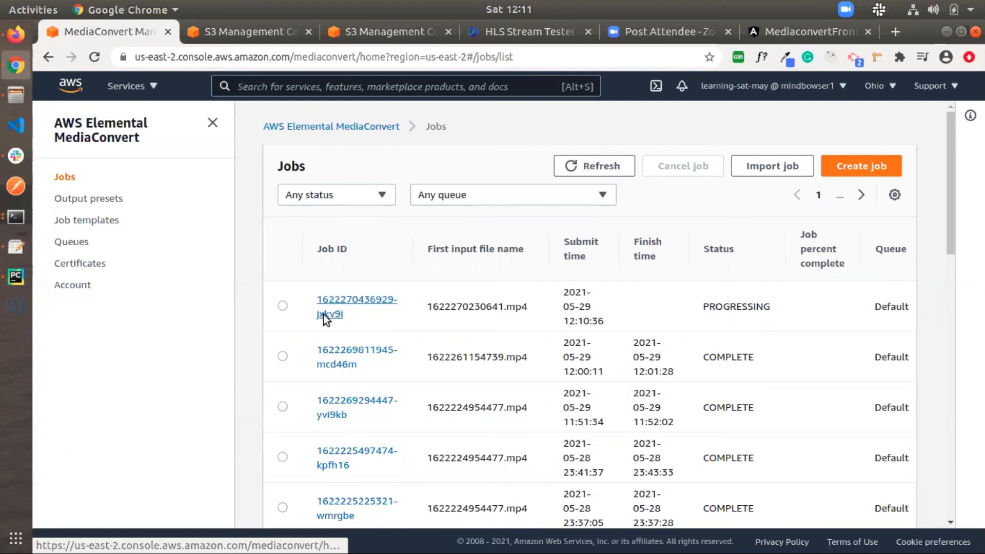
pyautogui.scroll(-8, 615, 347)
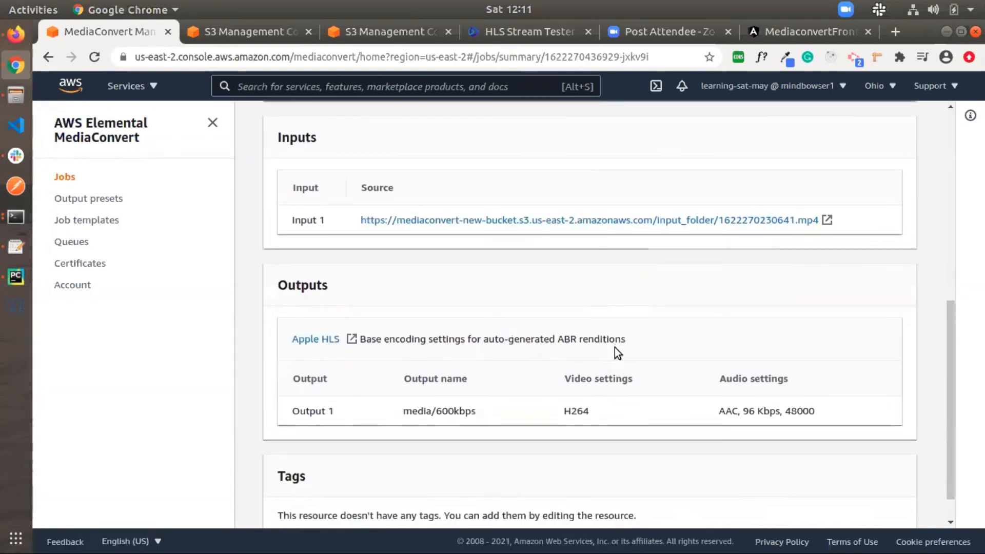
pyautogui.scroll(-2, 614, 347)
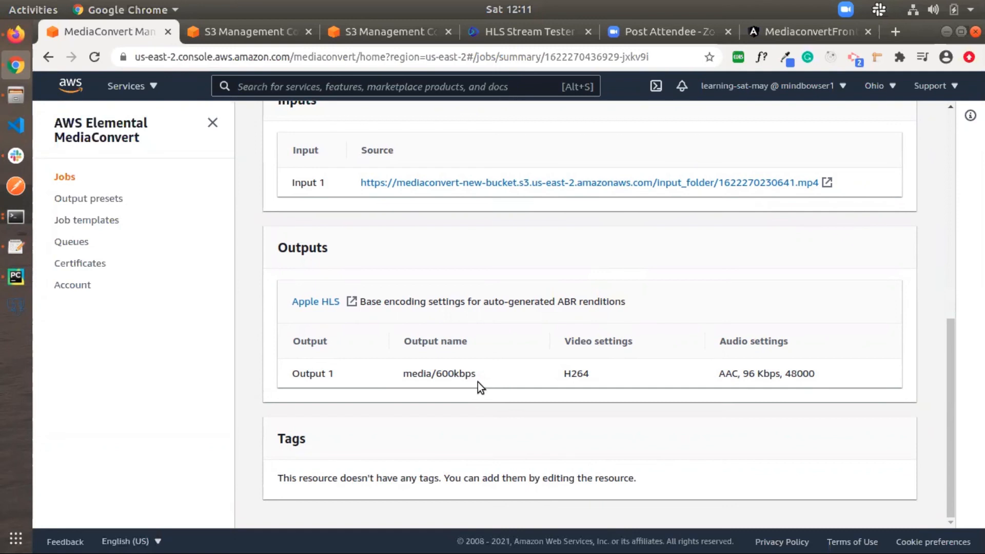
pyautogui.scroll(10, 478, 382)
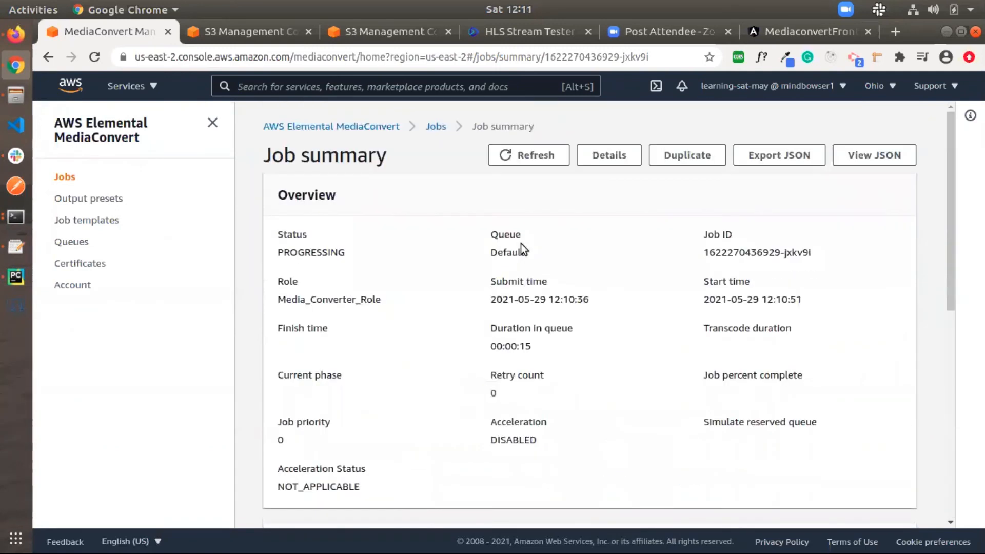
# Refresh the job summary to check its transcoding progress, reviewing the inputs and outputs between refreshes
pyautogui.click(516, 161)
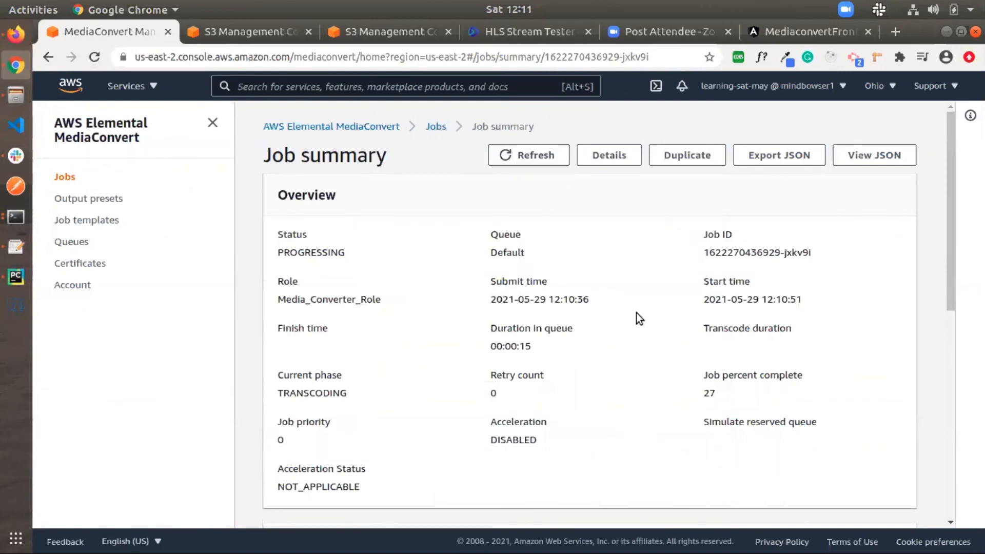
pyautogui.scroll(-8, 636, 377)
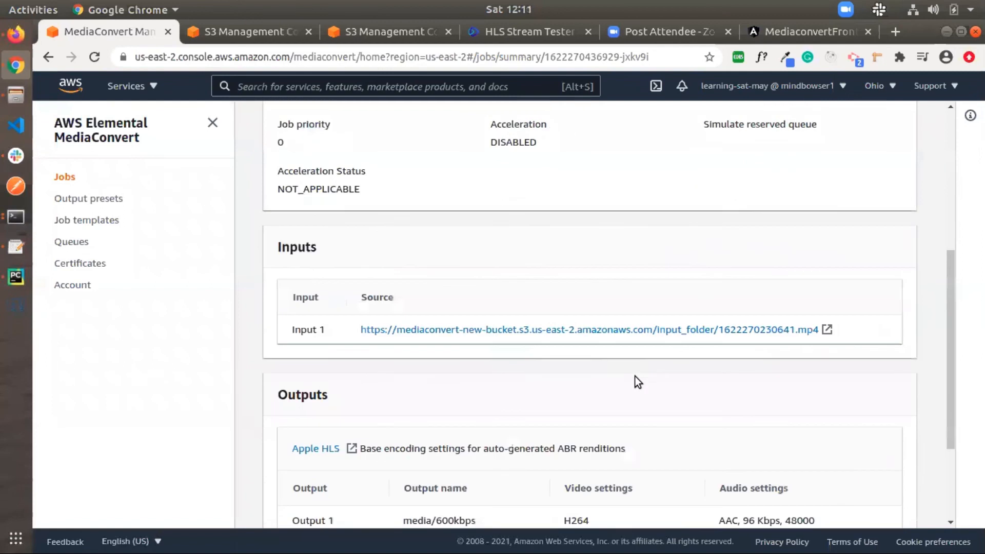
pyautogui.scroll(-2, 635, 377)
pyautogui.scroll(9, 636, 376)
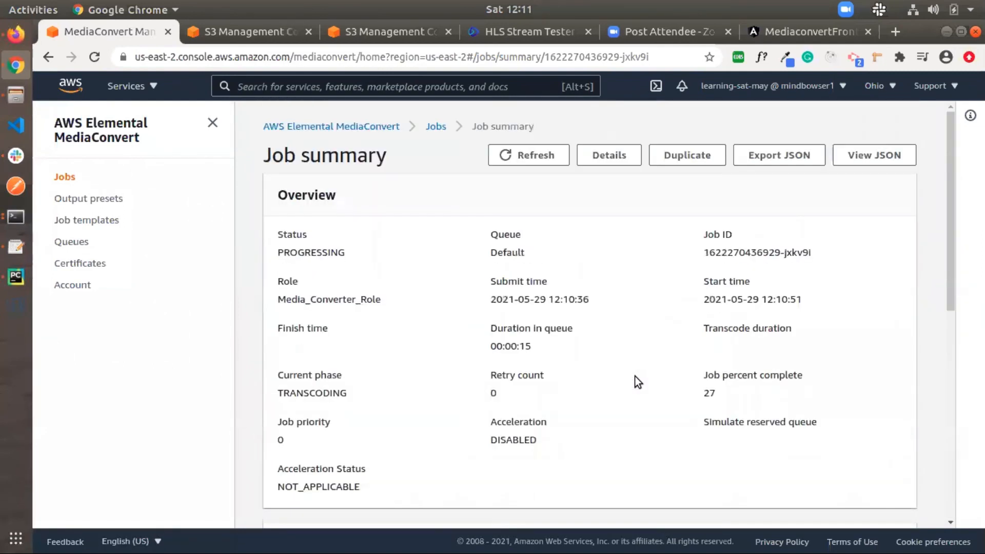
pyautogui.click(535, 147)
pyautogui.click(535, 160)
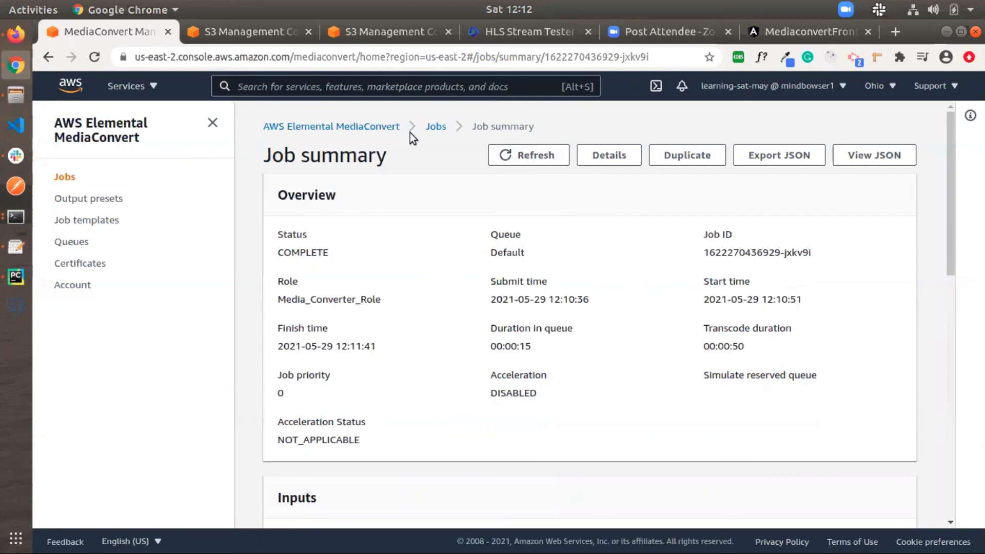
# Go to the output_folder of mediaconvert-new-bucket in S3 and refresh its object list
pyautogui.click(960, 33)
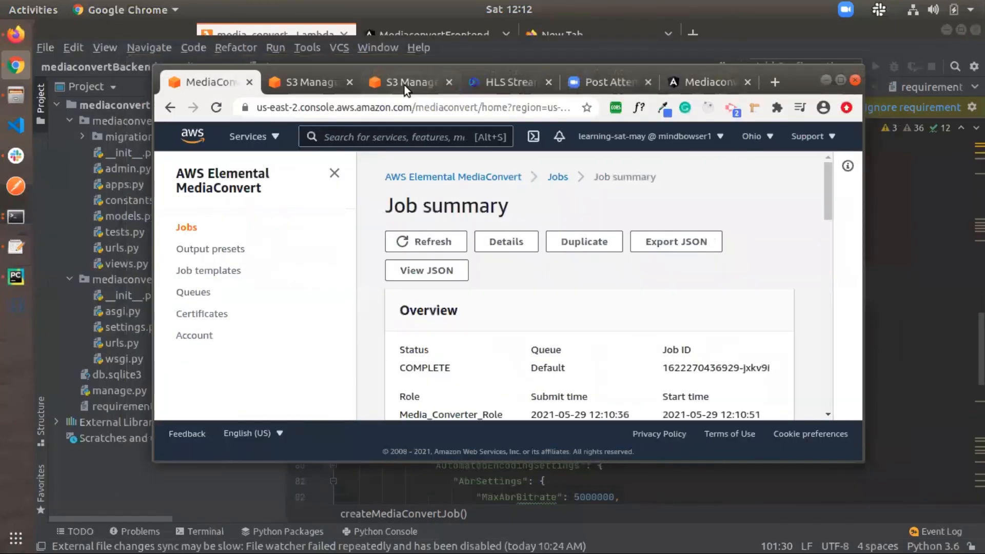
pyautogui.click(405, 85)
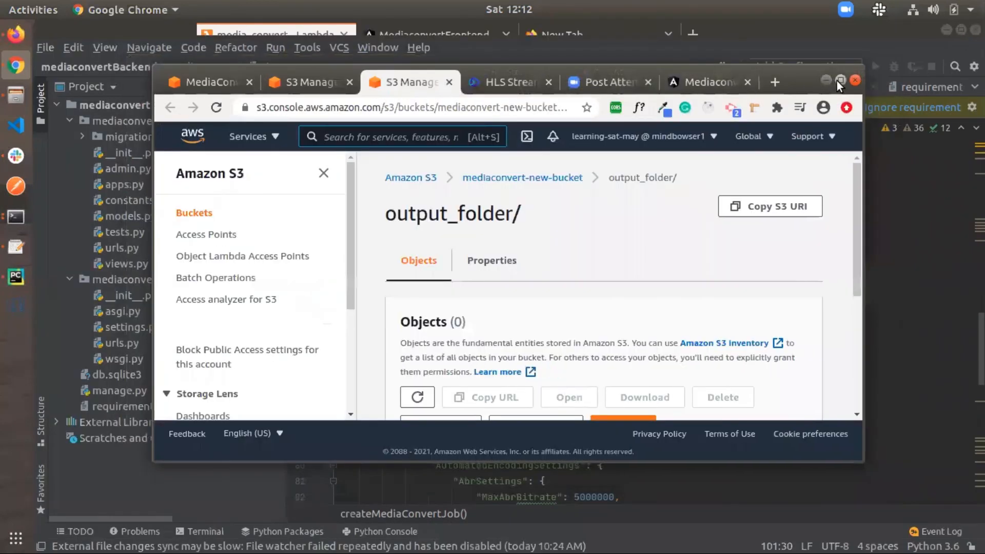
pyautogui.click(840, 80)
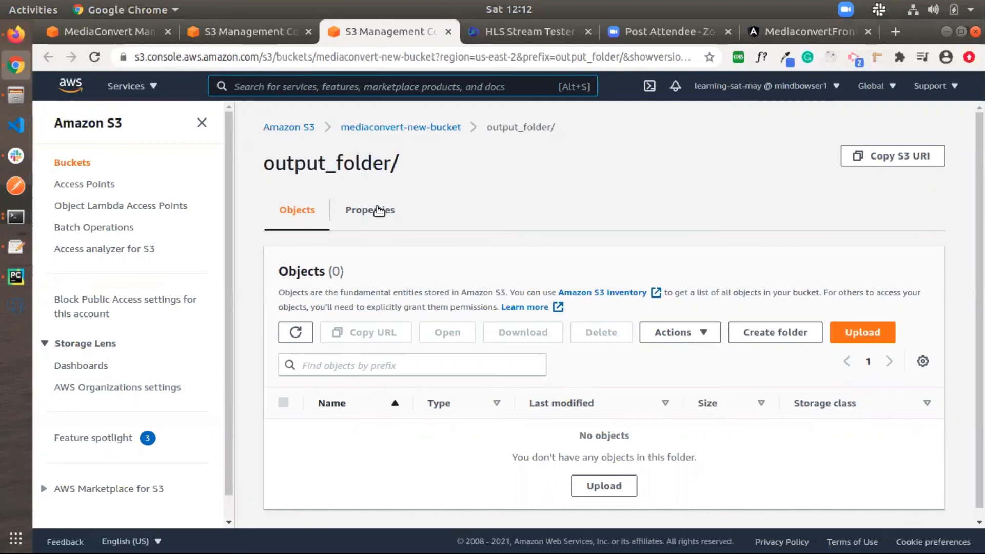
pyautogui.click(290, 336)
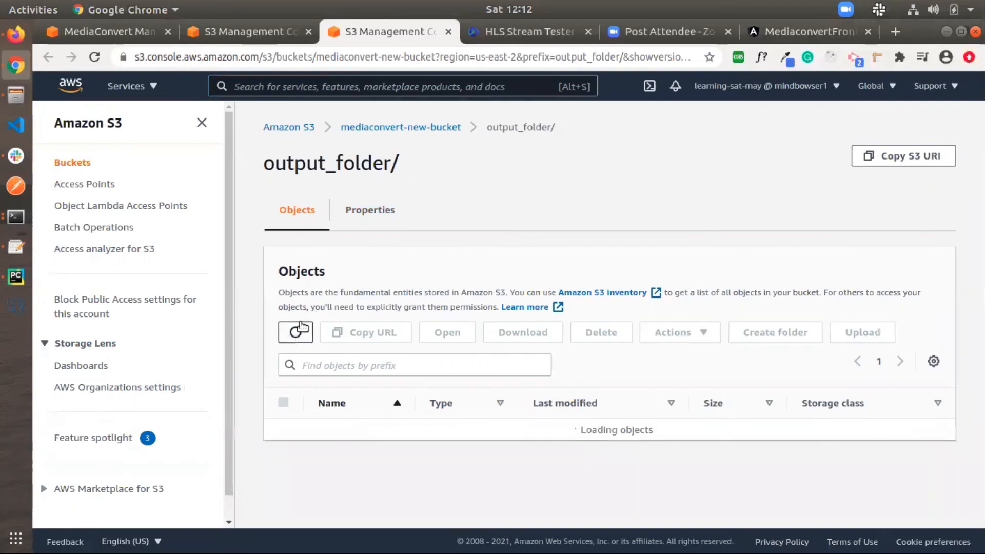
pyautogui.scroll(-1, 531, 228)
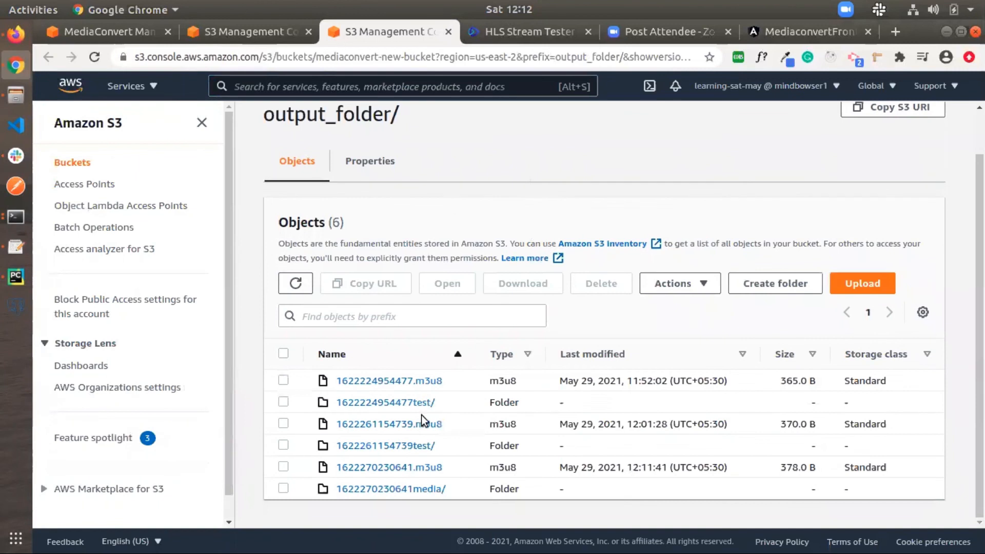
# Open the 1622270230641.m3u8 object and view its properties, including the Object URL
pyautogui.click(439, 469)
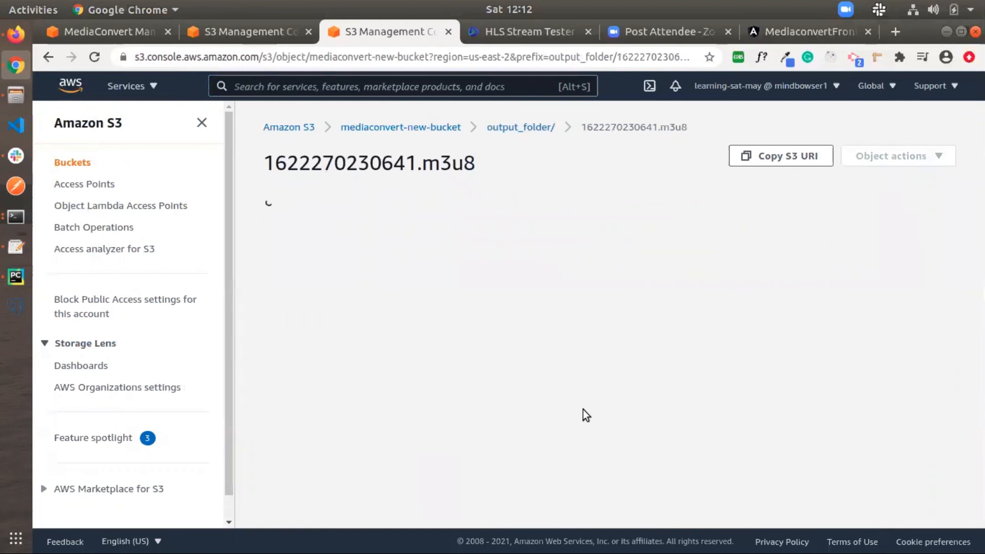
pyautogui.scroll(-10, 658, 389)
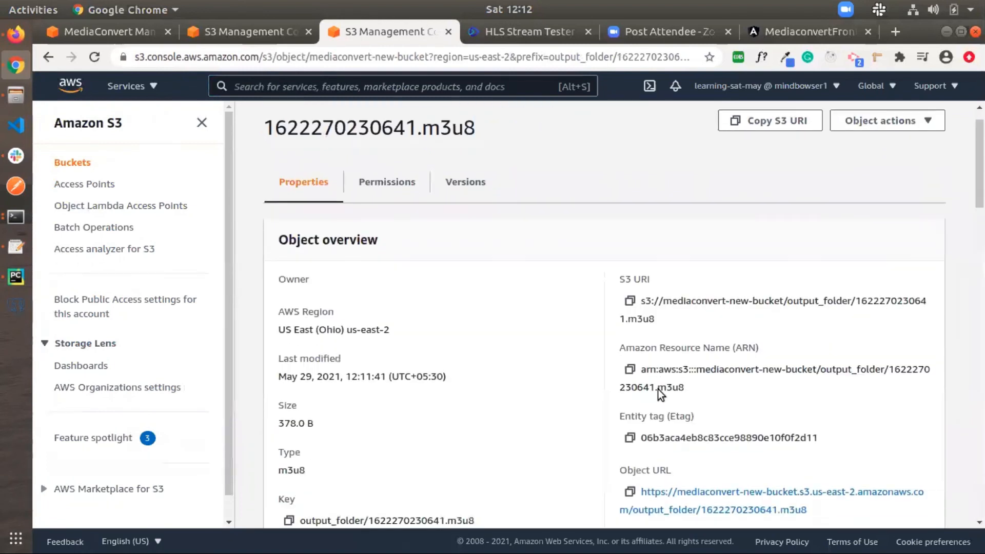
pyautogui.scroll(4, 655, 297)
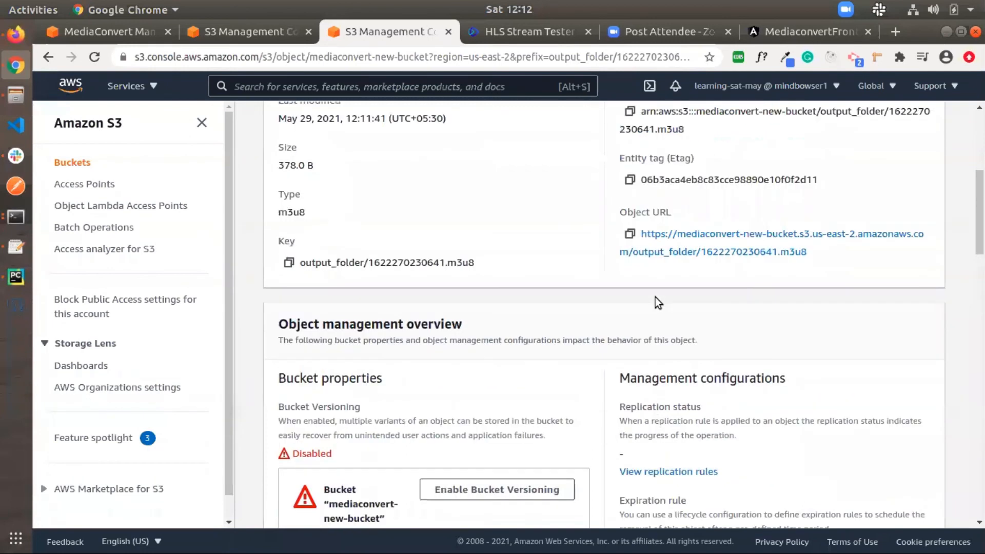
# Copy the Object URL of 1622270230641.m3u8 and switch to the MediaConvert frontend at localhost:4200
pyautogui.click(631, 282)
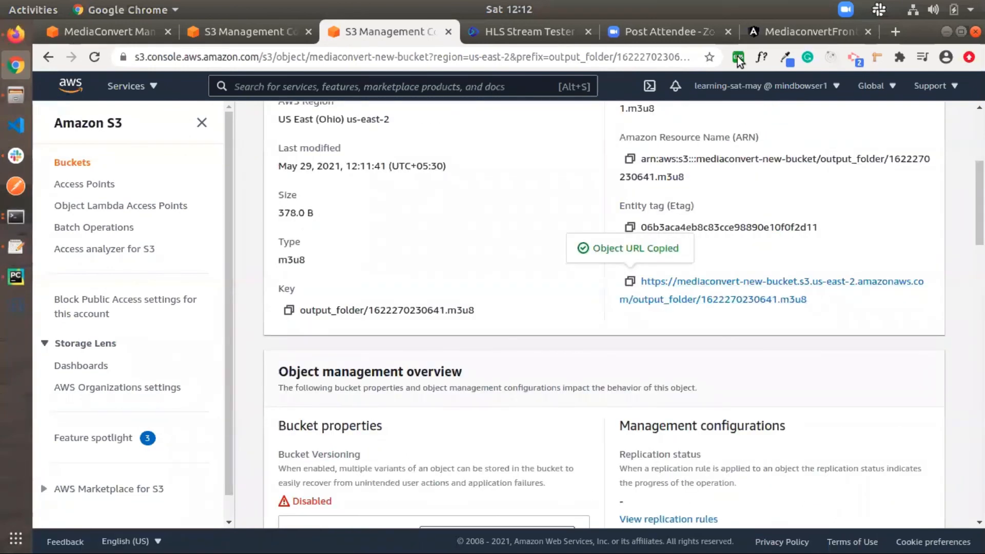
pyautogui.click(799, 29)
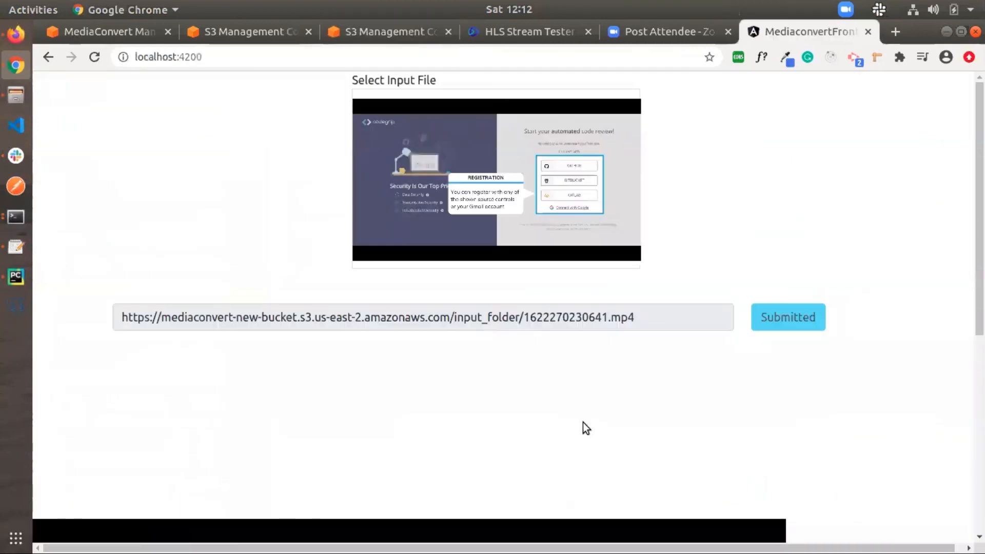
# Try to play the copied 1622270230641.m3u8 URL in the frontend's video player
pyautogui.scroll(-9, 583, 423)
pyautogui.doubleClick(389, 500)
pyautogui.hotkey('ctrl', 'a')
pyautogui.hotkey('ctrl', 'v')
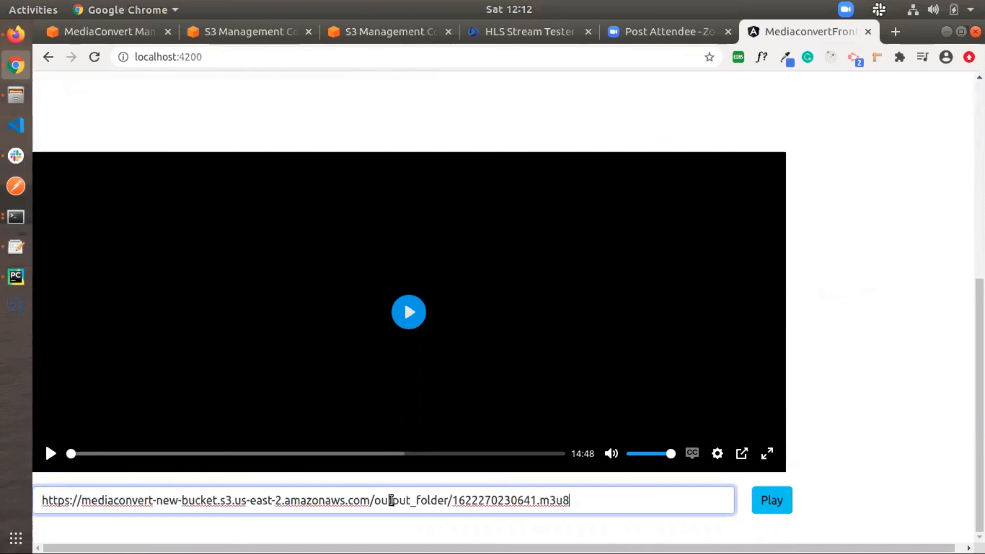
pyautogui.click(772, 502)
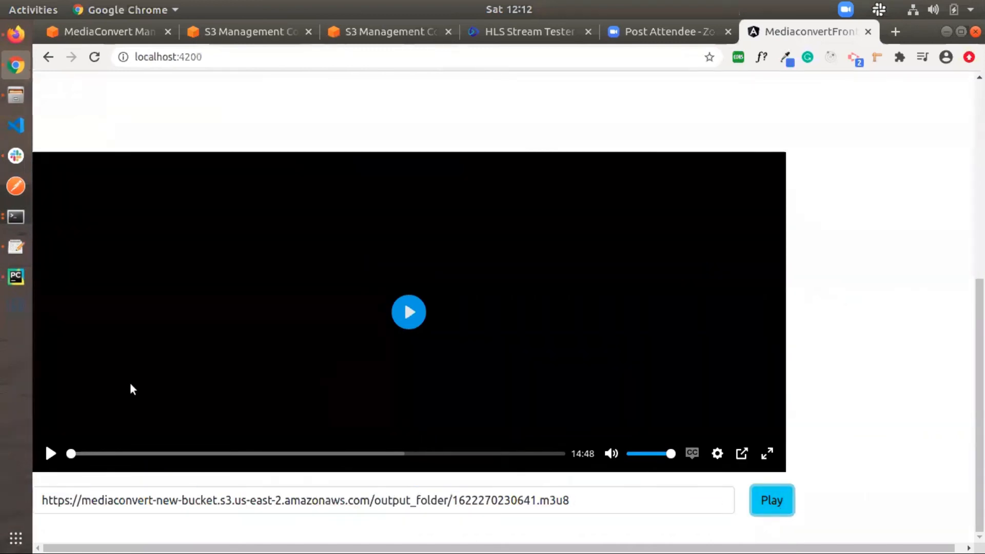
pyautogui.click(54, 454)
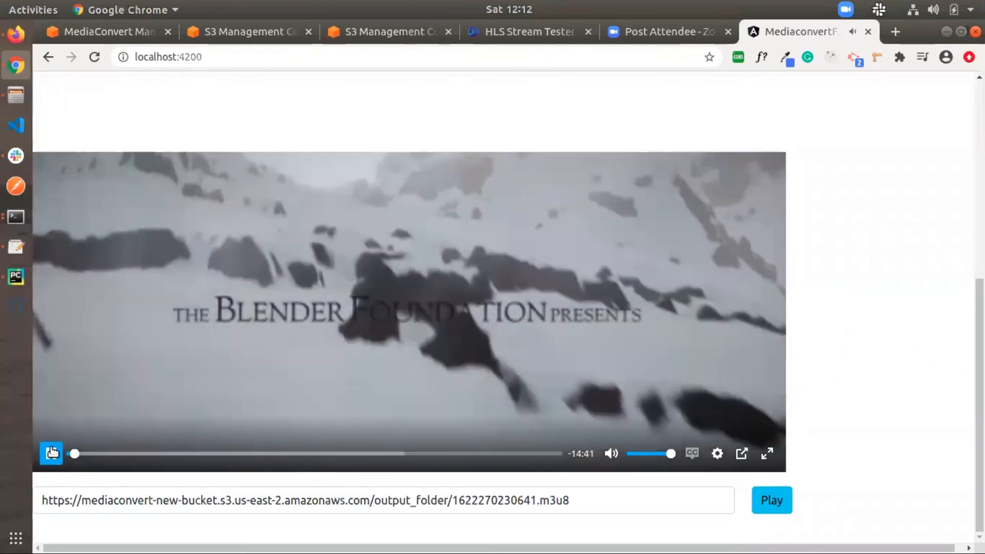
pyautogui.click(51, 453)
# Reload the localhost:4200 page, replace the player's stream URL with the copied 1622270230641.m3u8 address and play the video
pyautogui.click(270, 55)
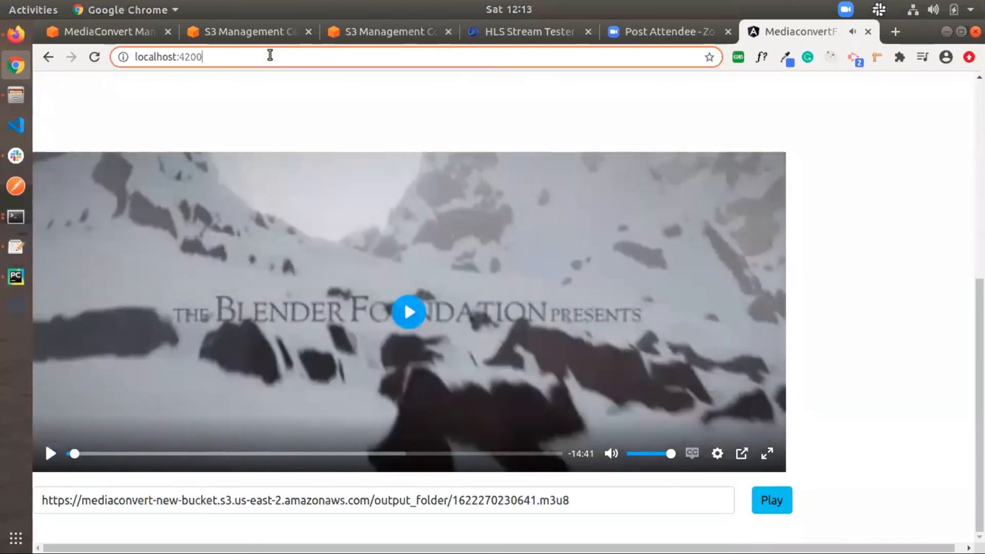
pyautogui.press('Return')
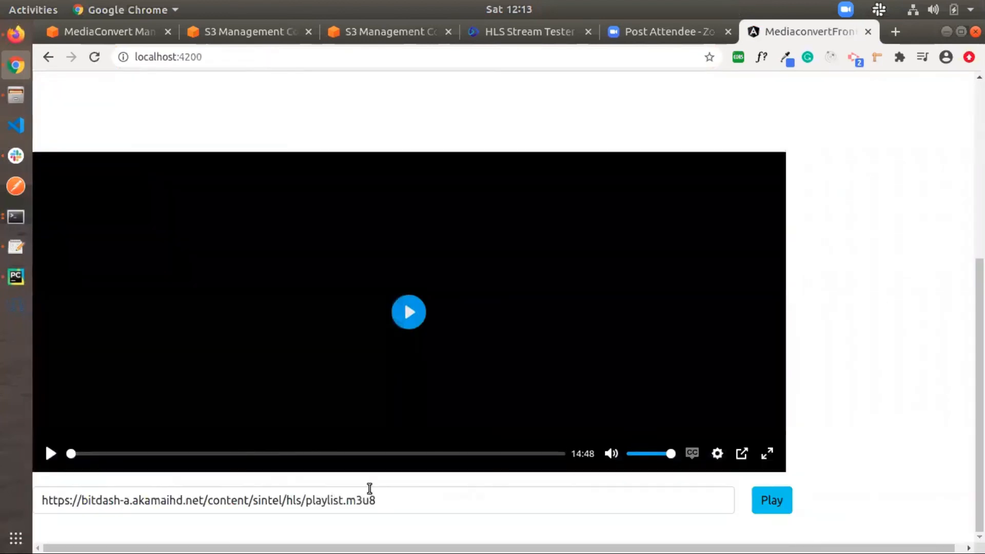
pyautogui.tripleClick(379, 501)
pyautogui.hotkey('ctrl', 'v')
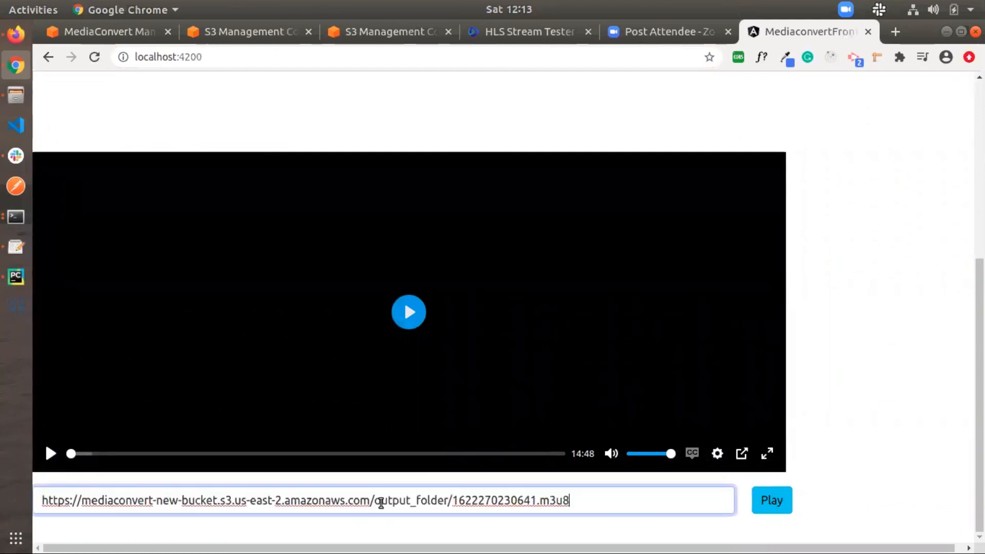
pyautogui.click(772, 502)
pyautogui.click(772, 502)
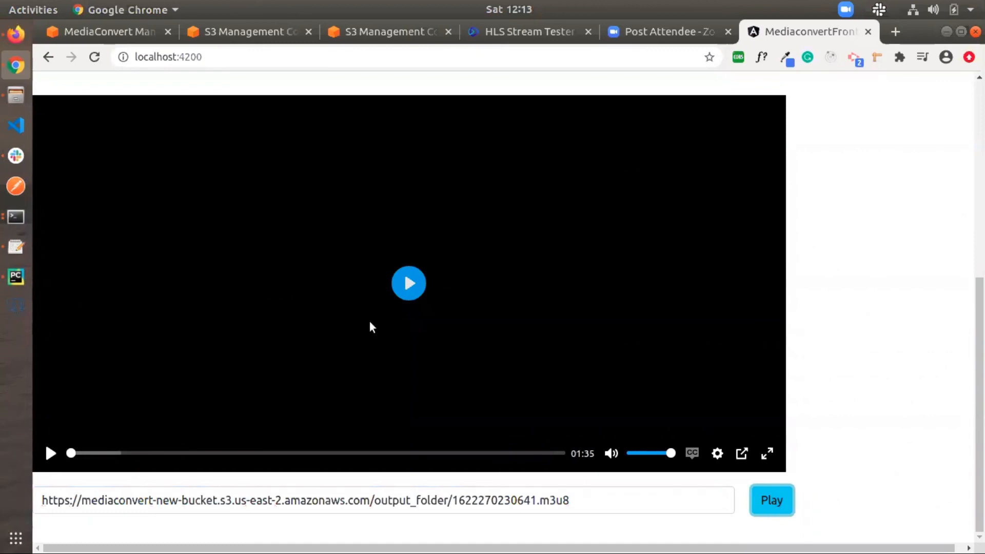
pyautogui.click(51, 453)
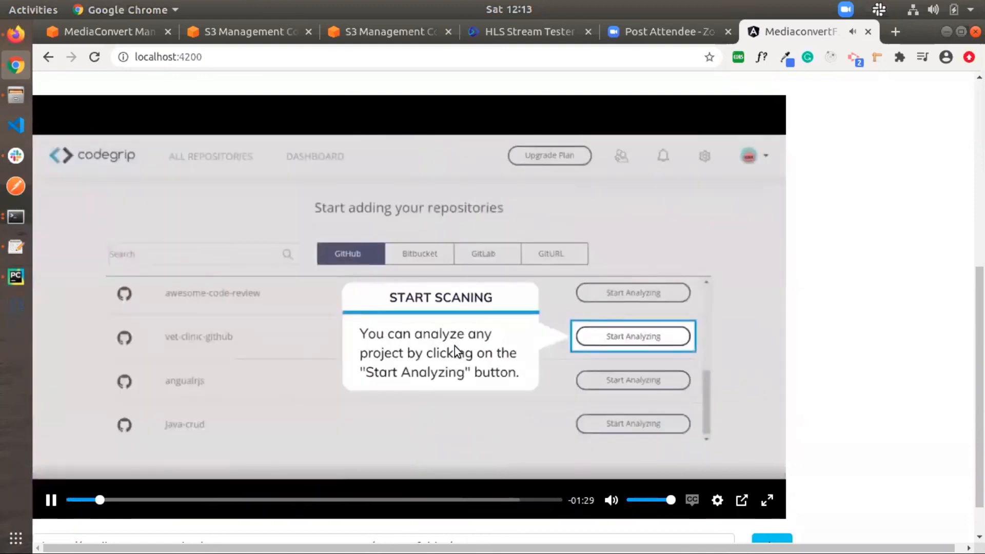
# Switch the playing video's quality to 408p and on to 1744p, and pause playback
pyautogui.scroll(-1, 433, 333)
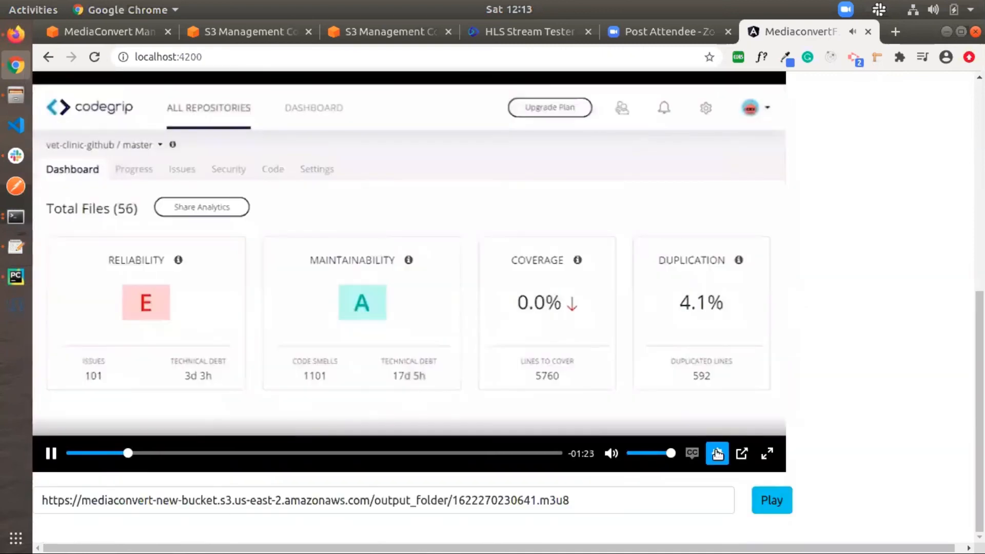
pyautogui.click(718, 453)
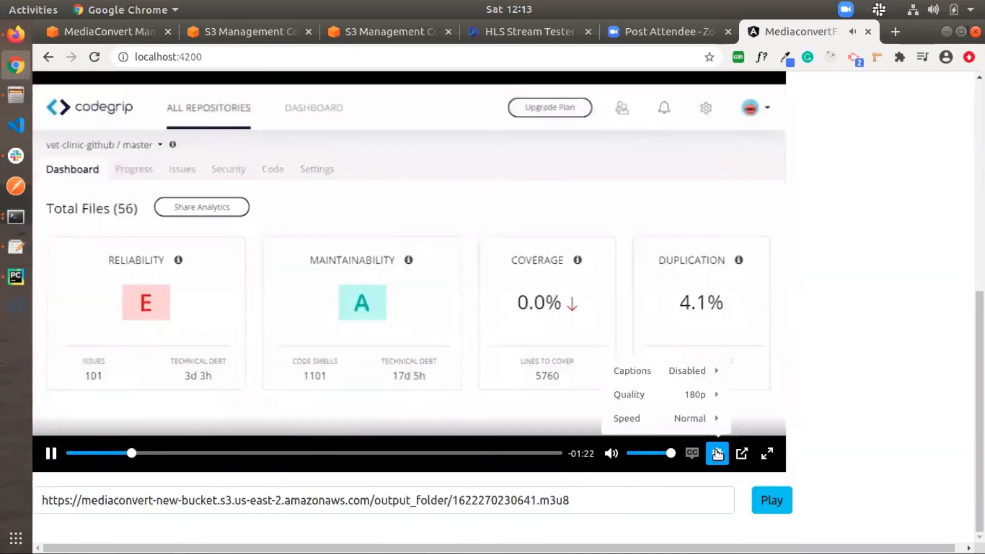
pyautogui.click(687, 395)
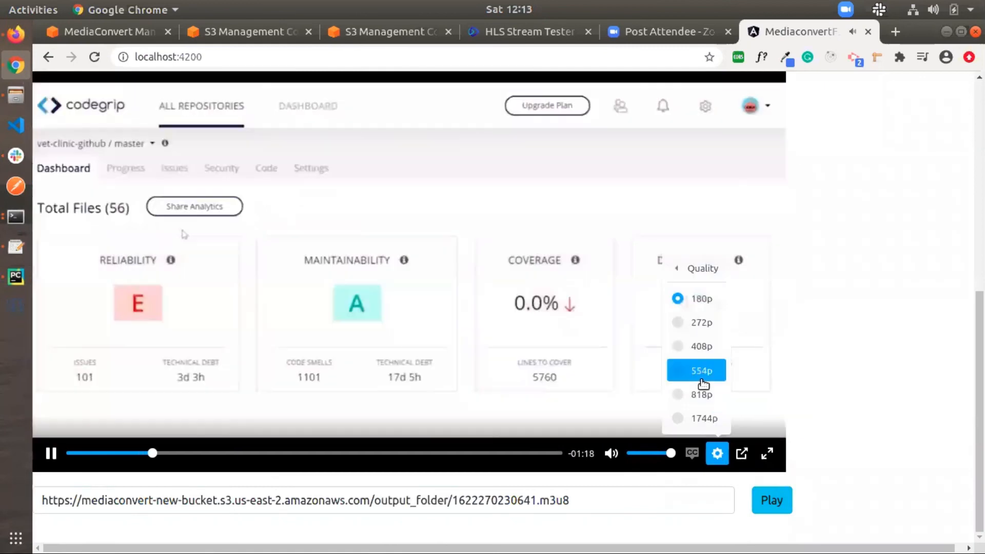
pyautogui.click(712, 344)
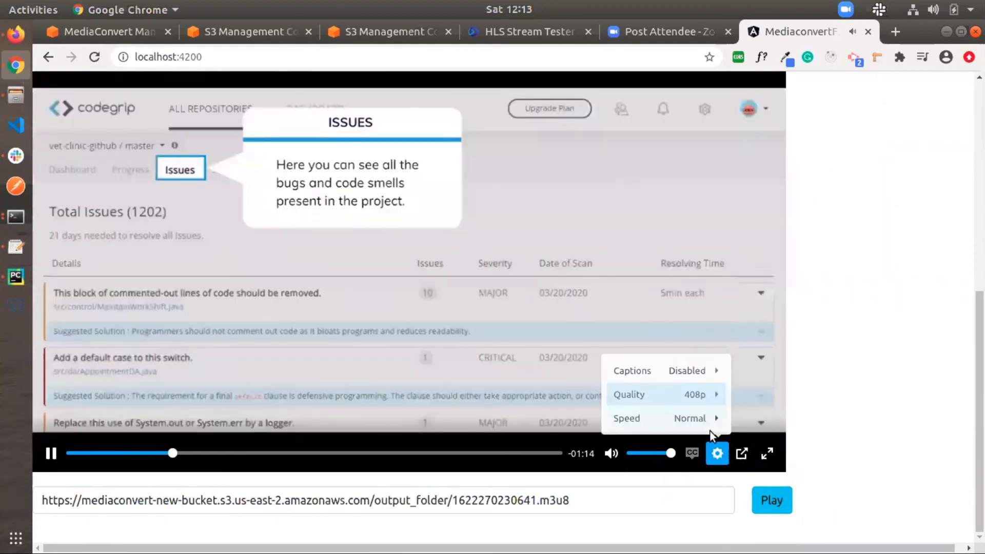
pyautogui.click(709, 395)
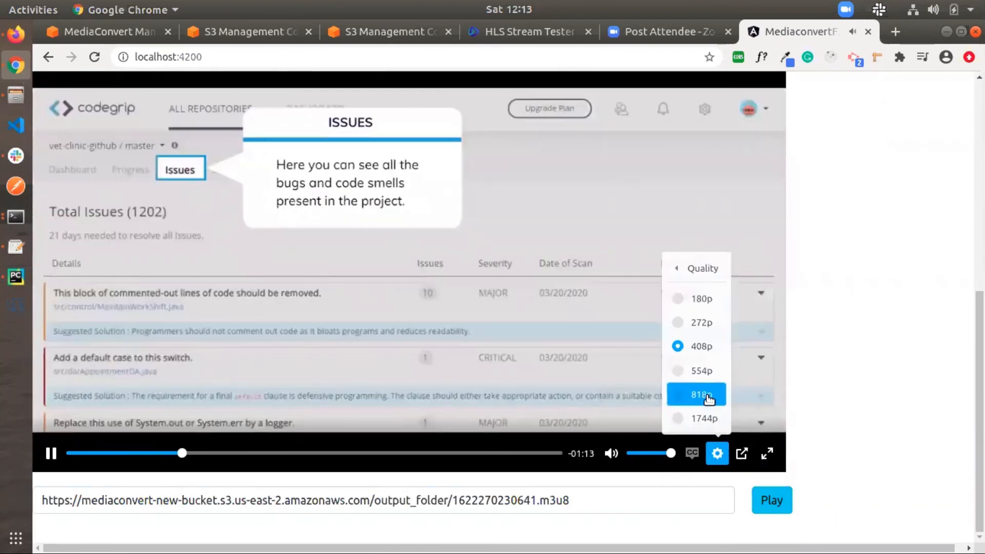
pyautogui.click(707, 412)
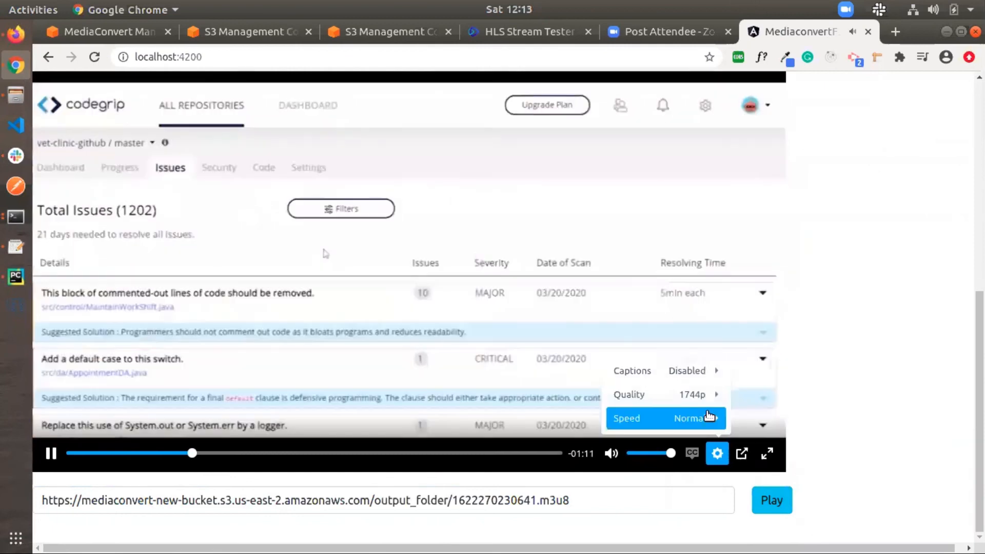
pyautogui.click(849, 369)
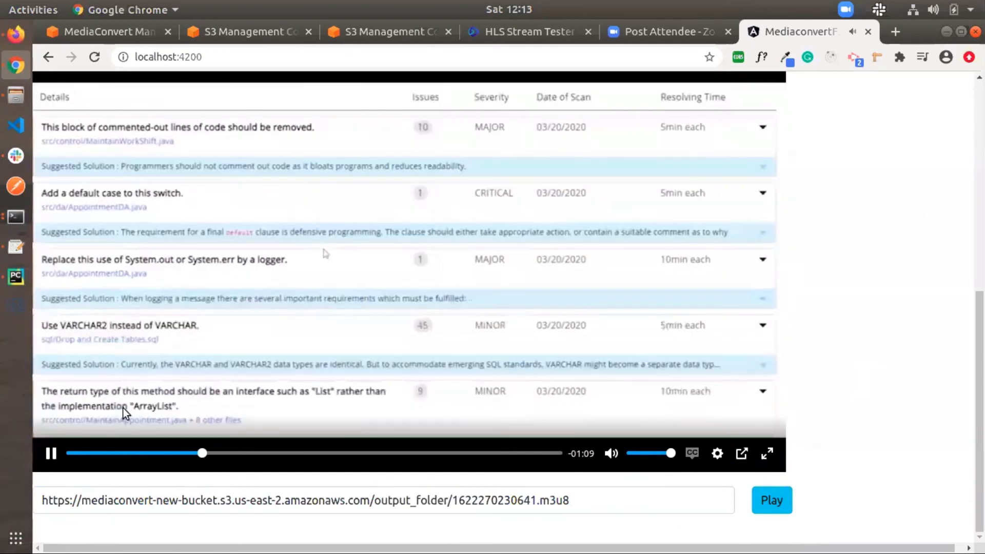
pyautogui.click(51, 453)
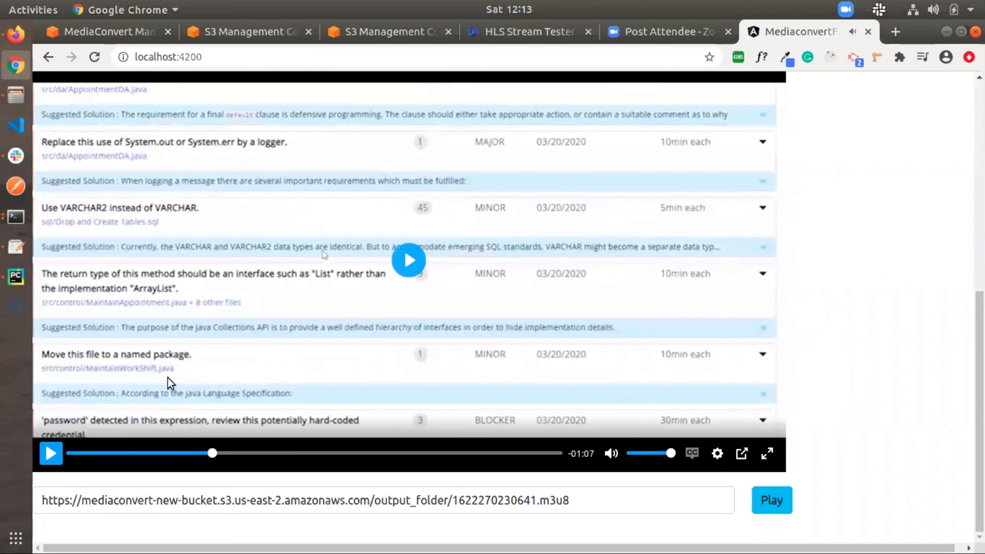
pyautogui.scroll(6, 410, 320)
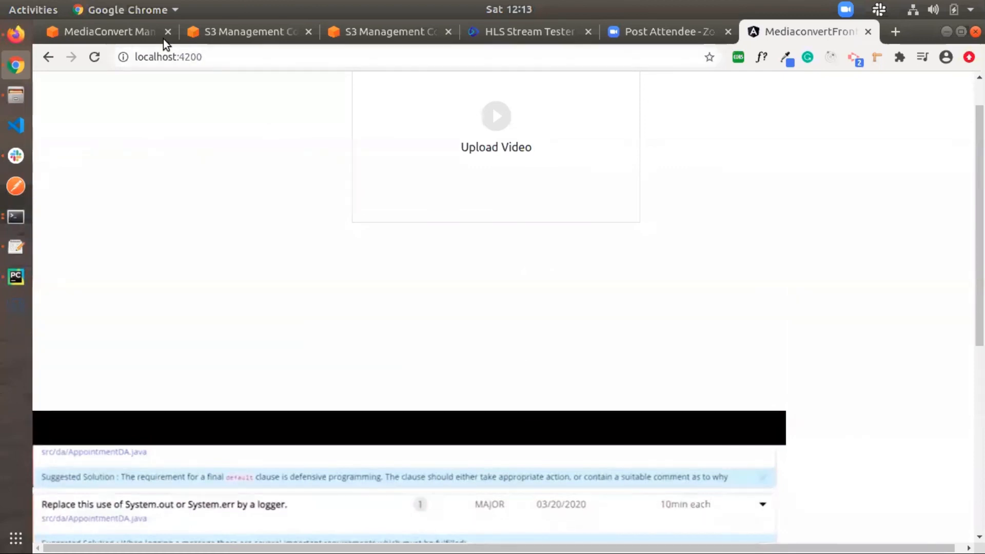
# Revisit the MediaConvert job summary, and in Firefox examine the media_convert Lambda function's EventBridge trigger and the MediaRule event pattern
pyautogui.click(113, 31)
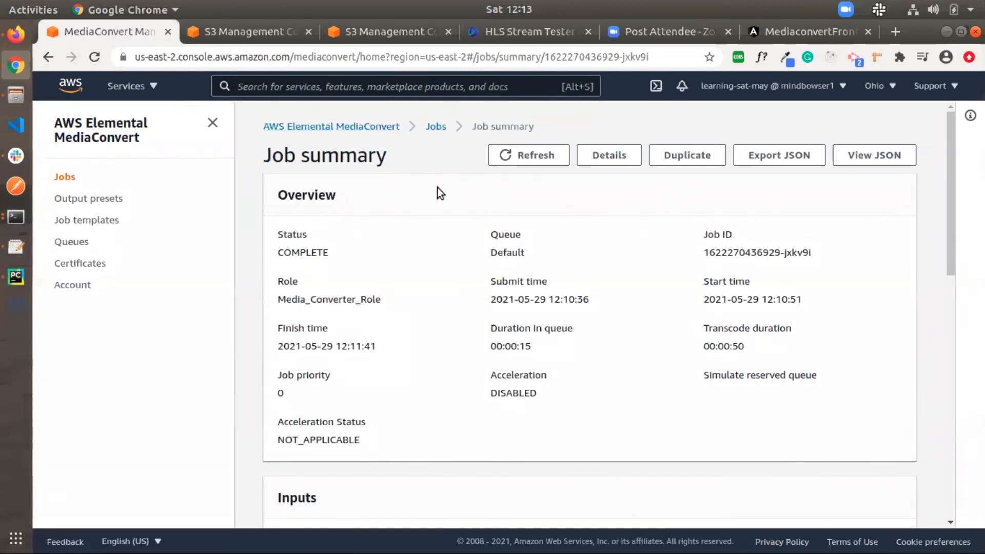
pyautogui.click(7, 40)
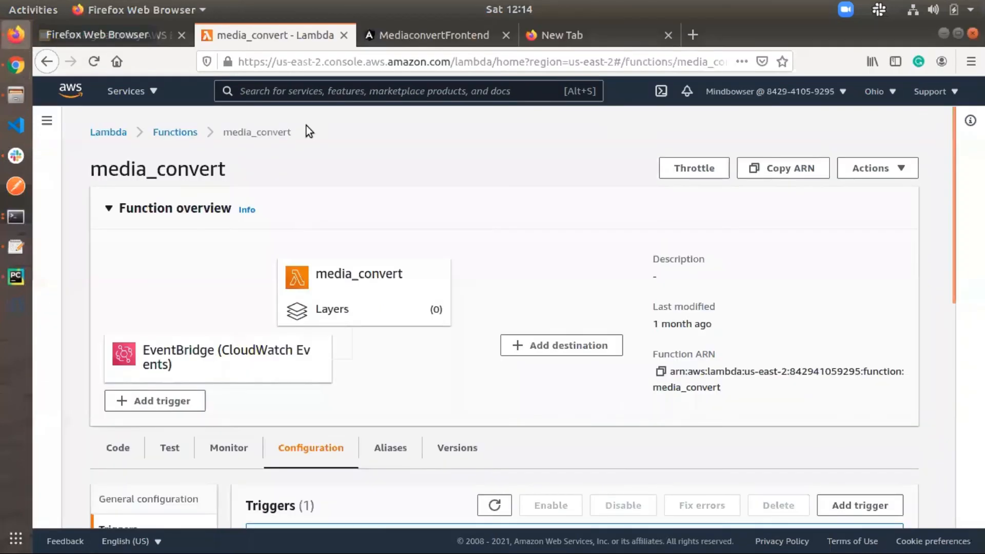
pyautogui.scroll(-1, 561, 263)
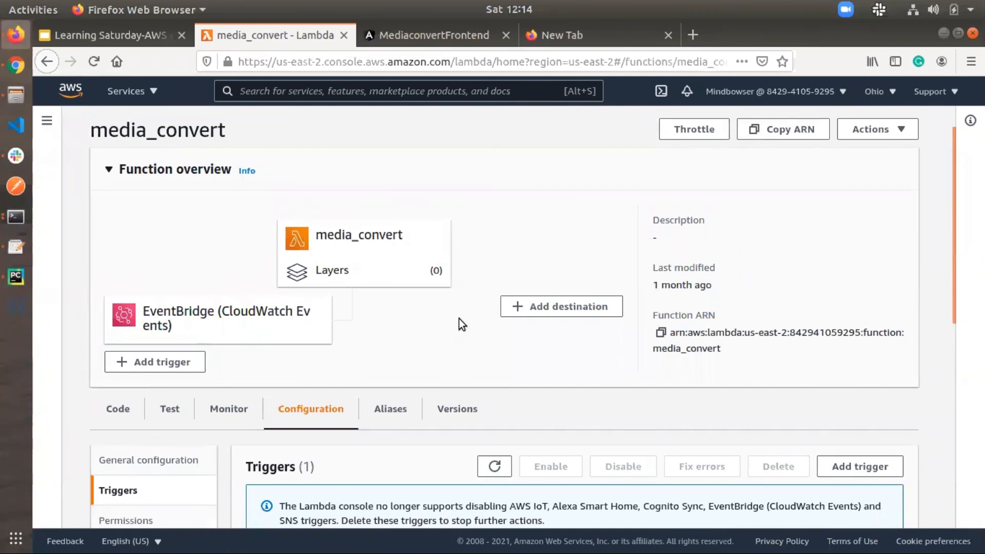
pyautogui.scroll(-3, 460, 323)
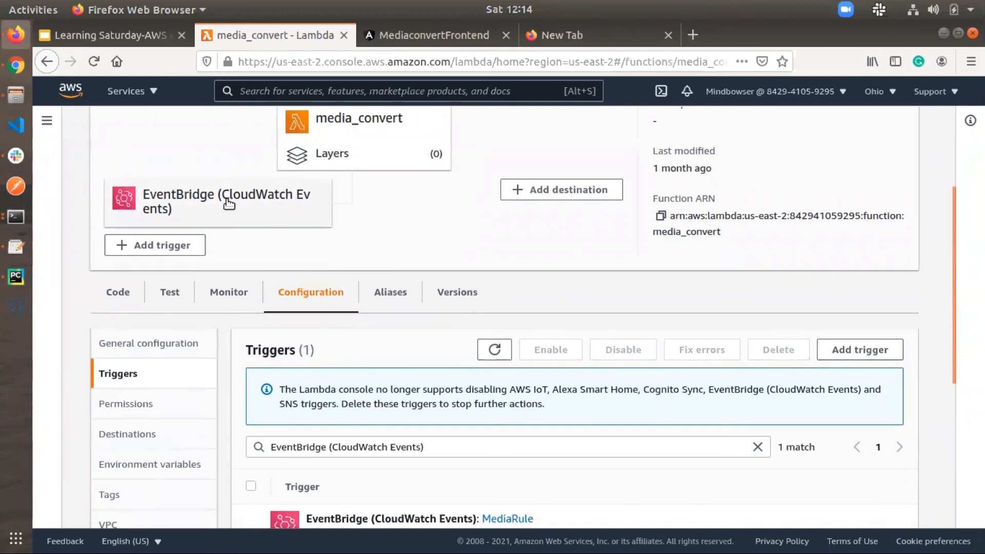
pyautogui.scroll(-1, 460, 258)
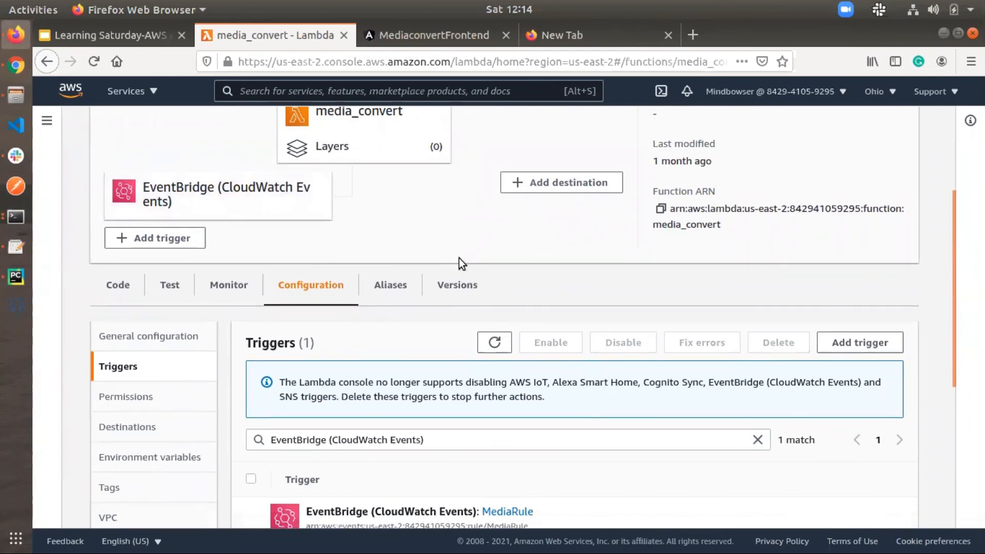
pyautogui.scroll(-7, 460, 257)
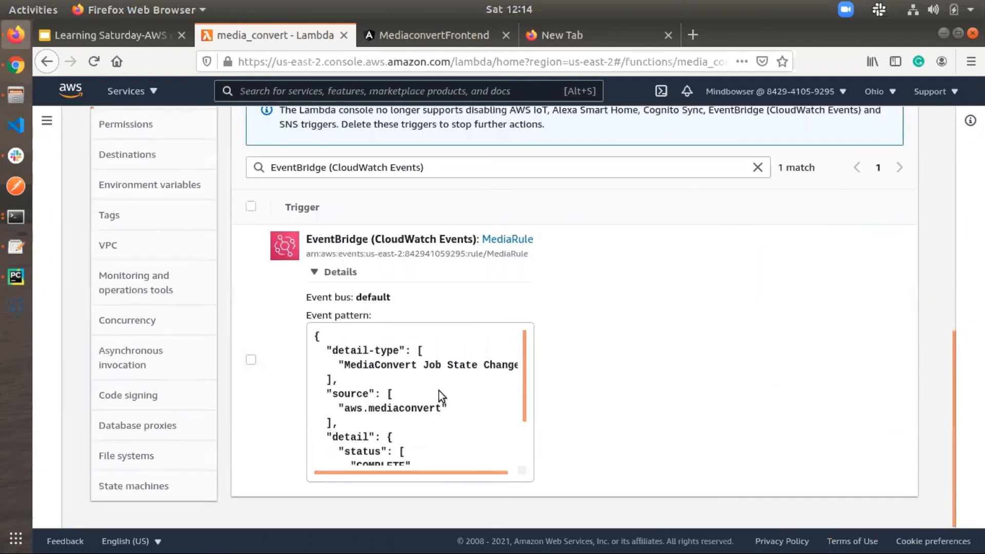
pyautogui.scroll(-1, 439, 390)
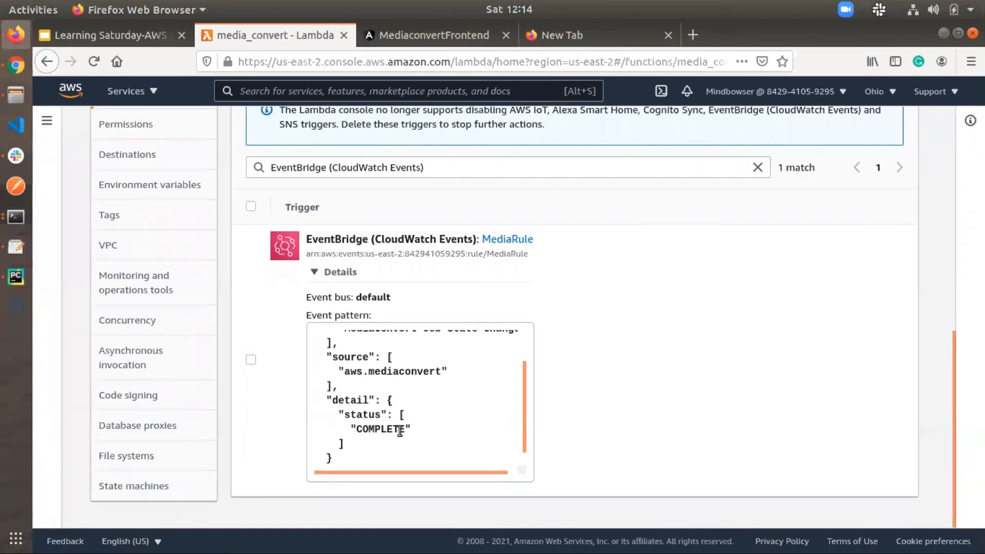
pyautogui.scroll(3, 614, 321)
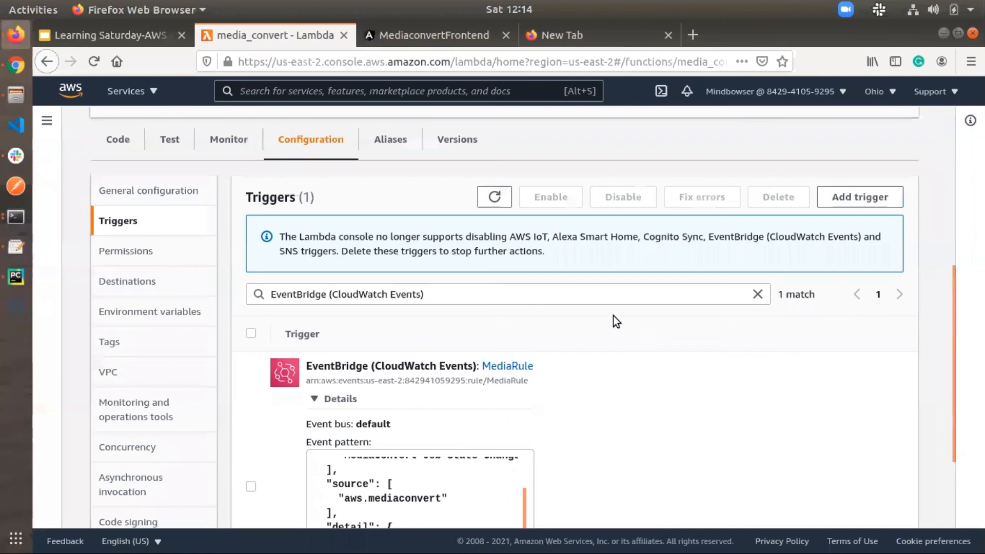
pyautogui.scroll(6, 614, 315)
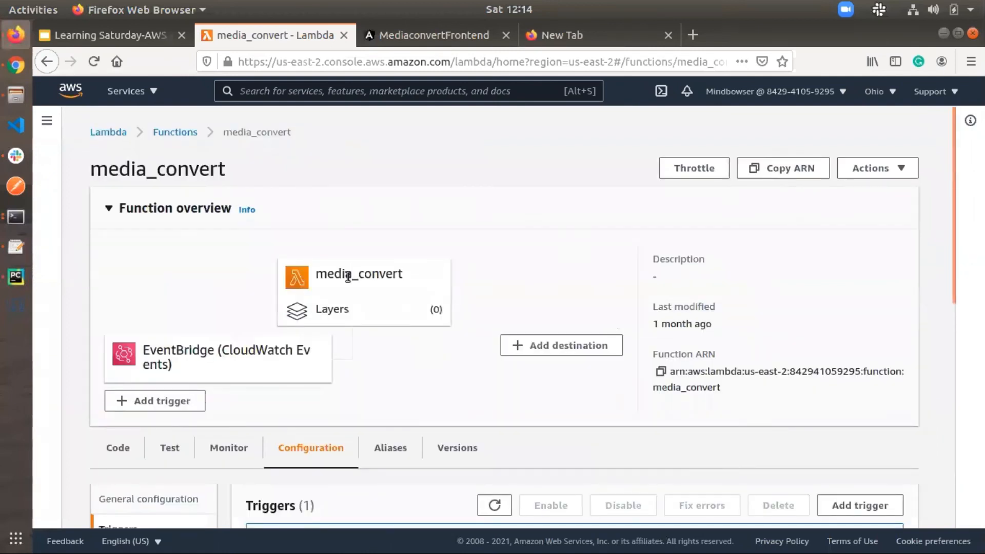